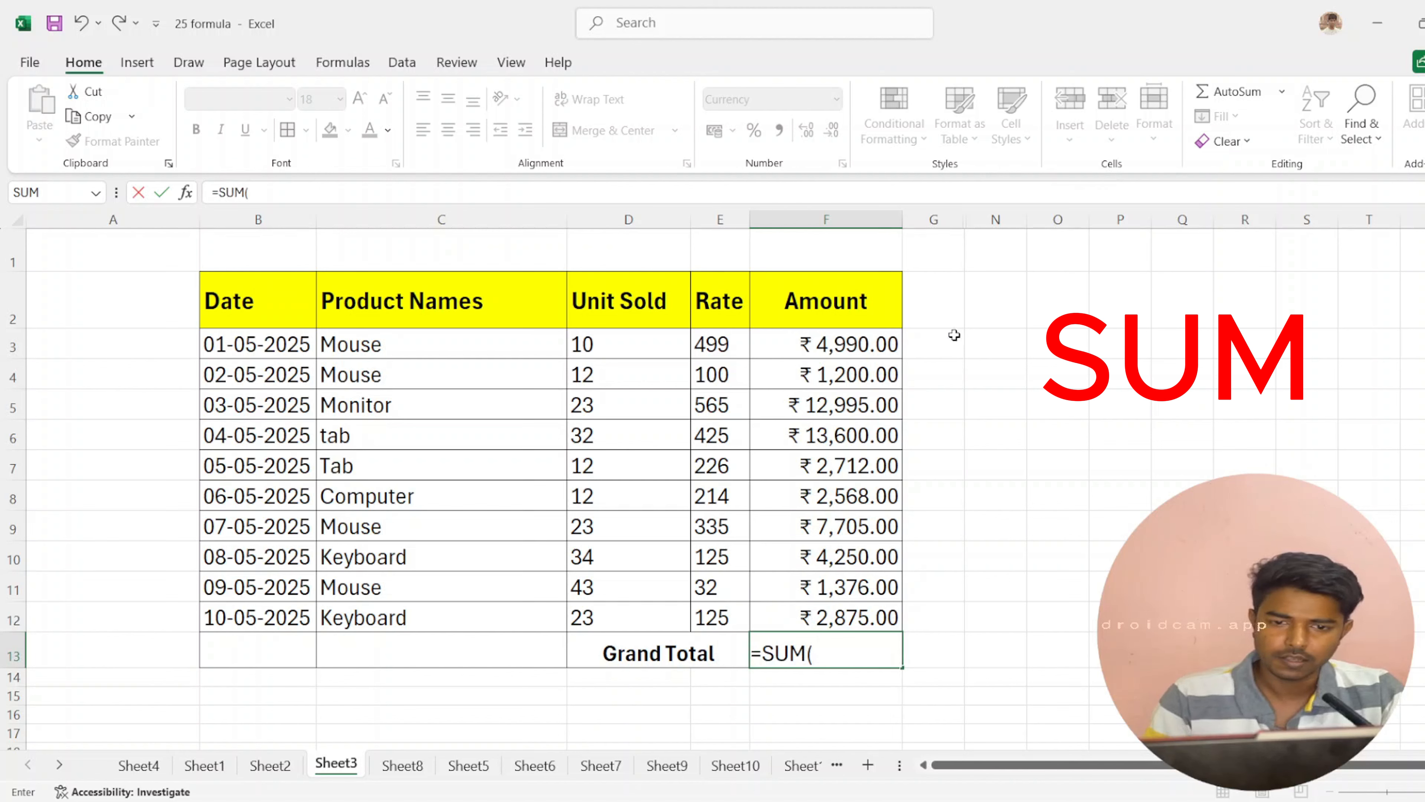
Complete the Grand Total formula in F13 as =SUM(F3:F12) to add all the amounts
left_click_drag(860, 343, 803, 617)
type(")")
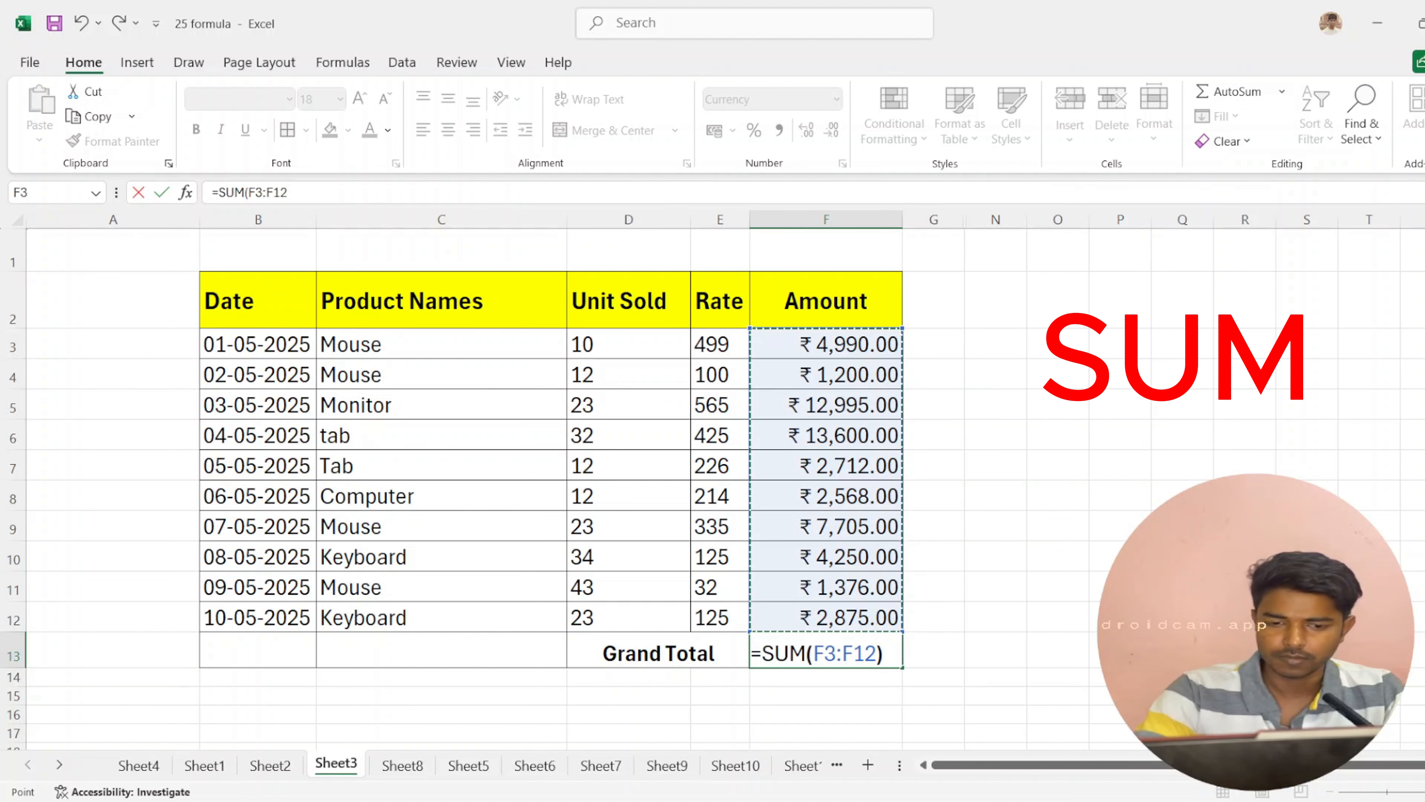
key("Return")
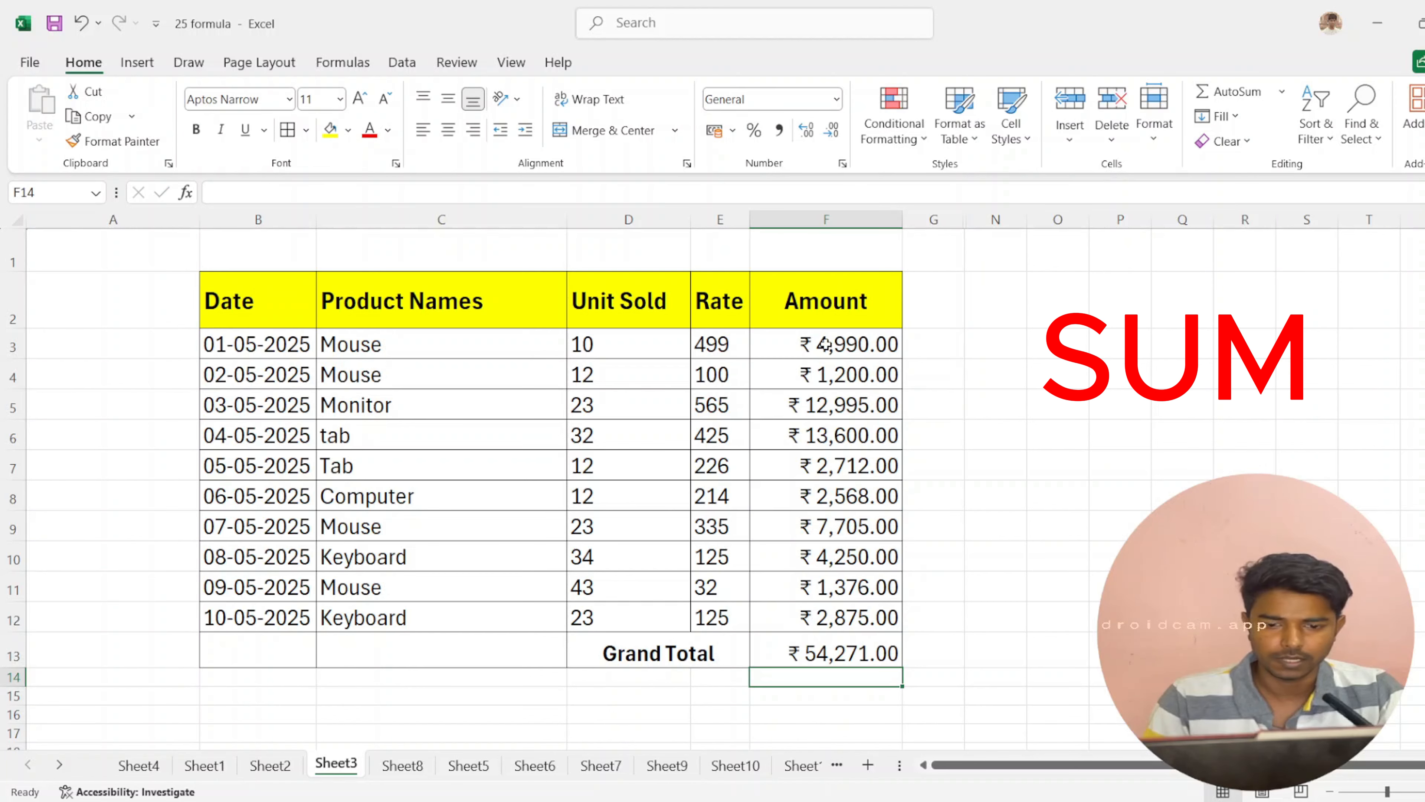
left_click(1034, 516)
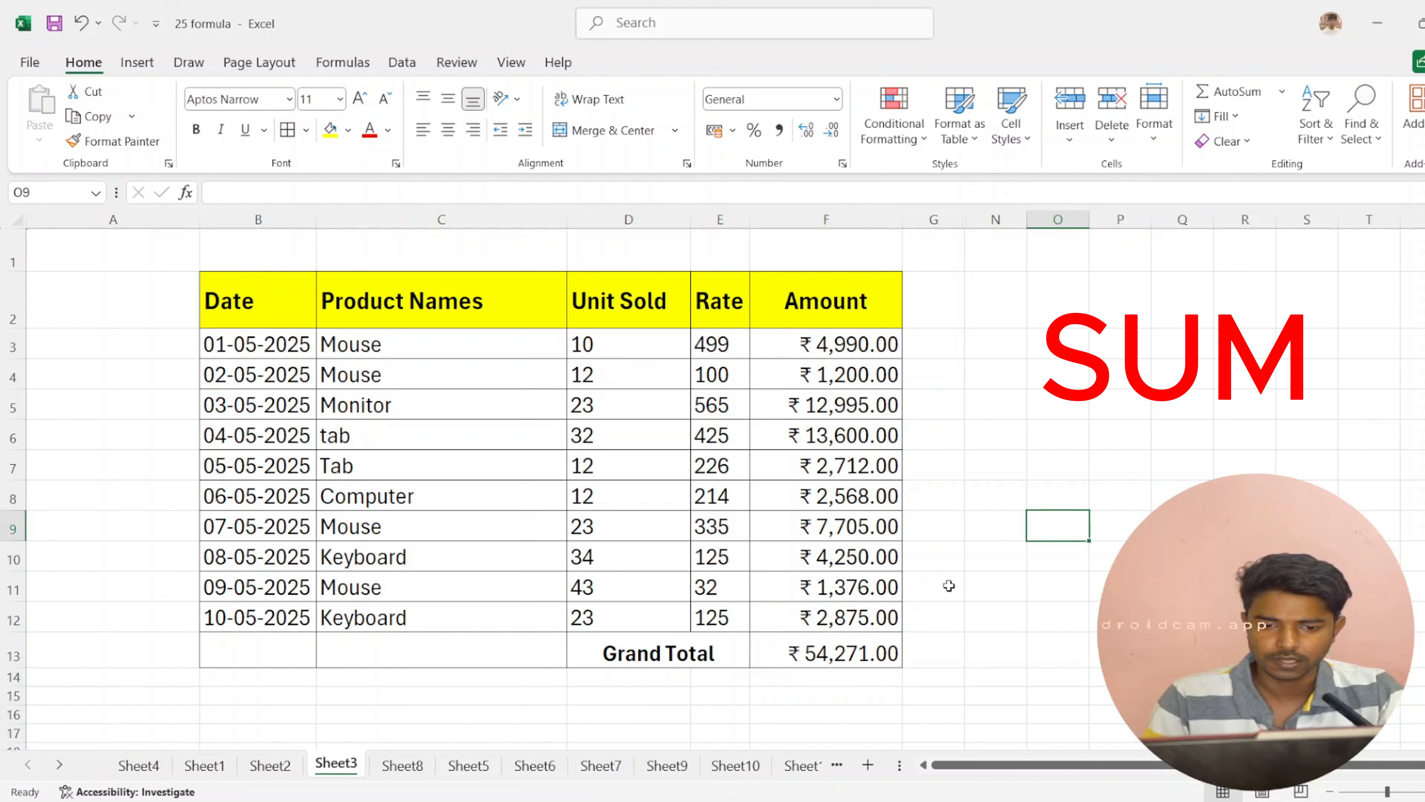
Clear the SUM formula from the Grand Total amount cell F13
left_click(873, 649)
key("BackSpace")
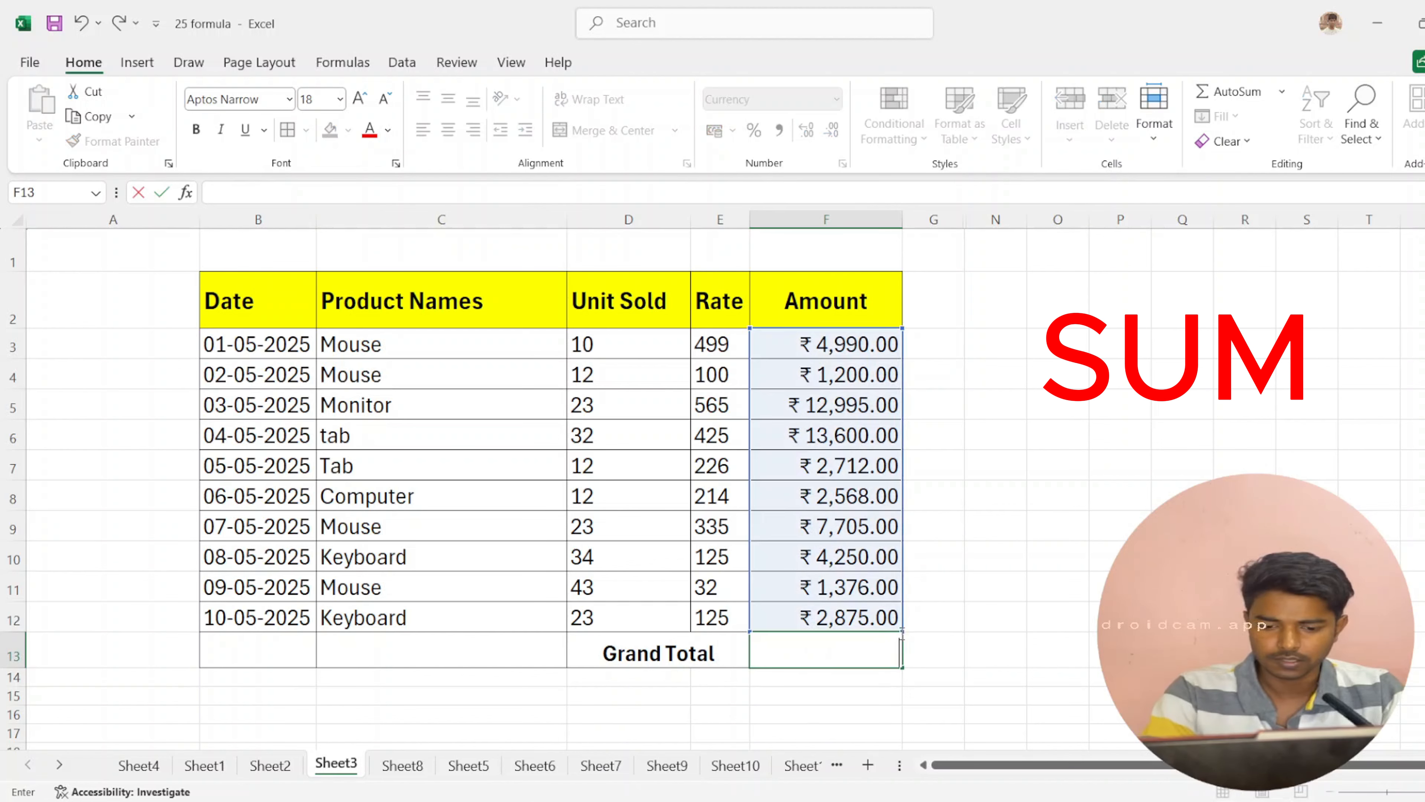
key("Escape")
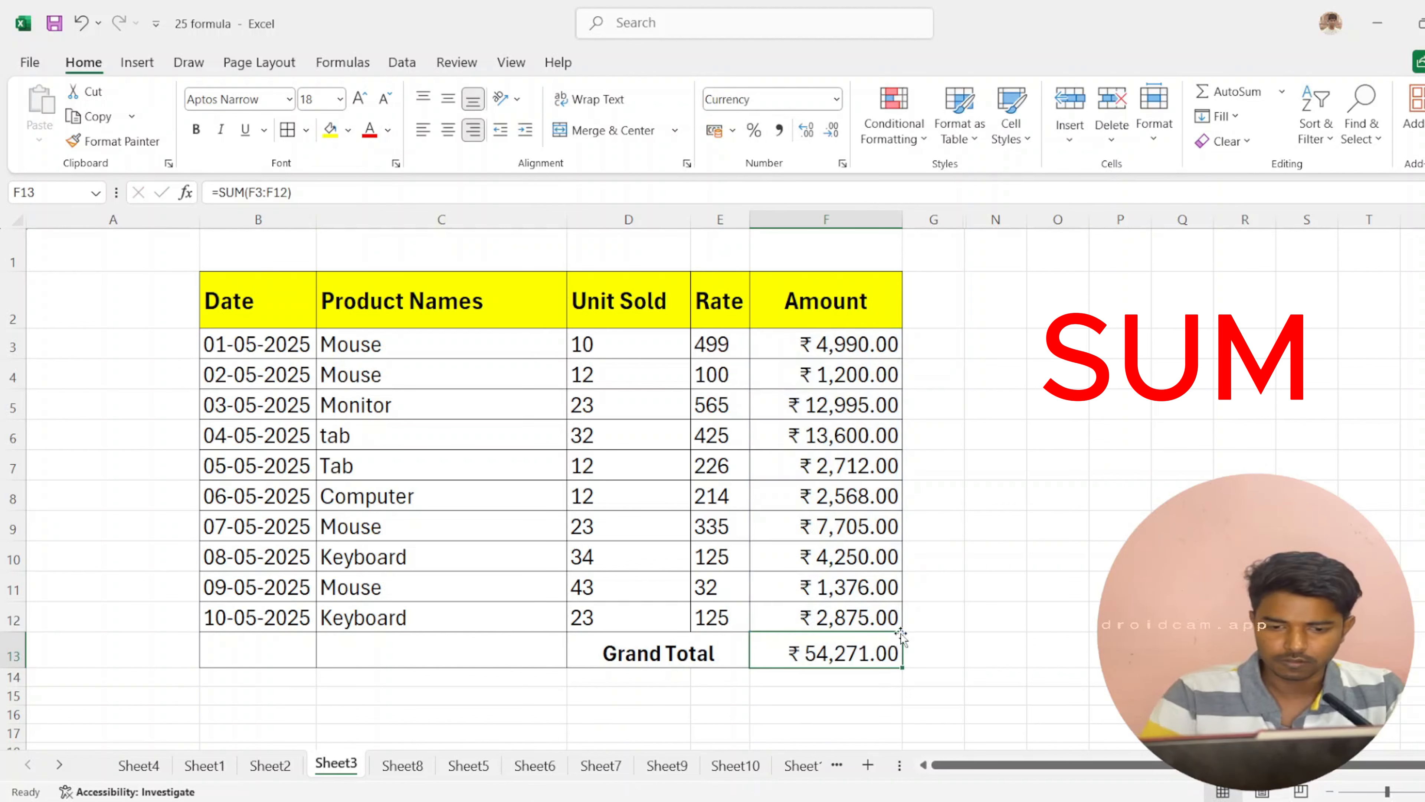
key("Delete")
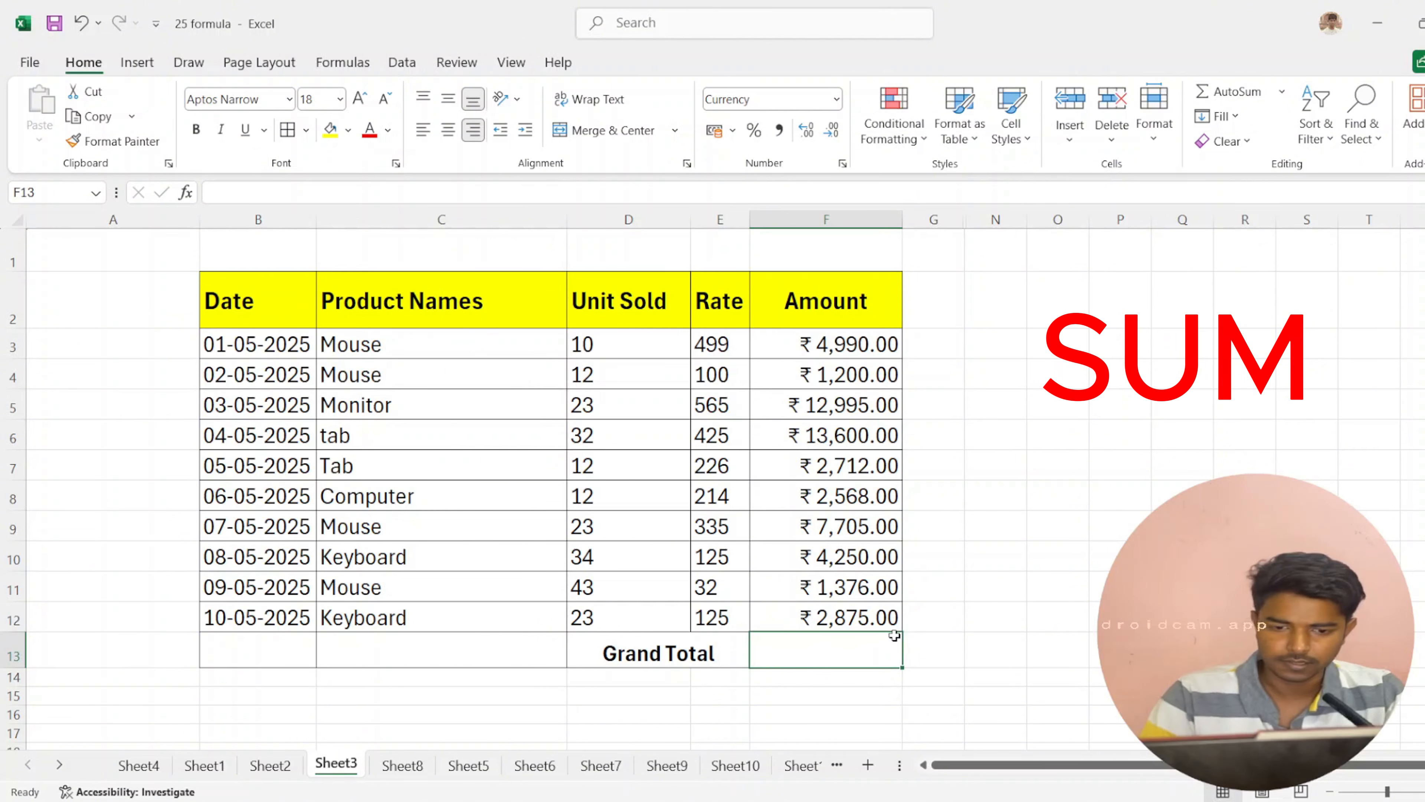
Enter =SUM(F5,F8,F10) in F13 to add only the Monitor, Computer and first Keyboard amounts
type("=sum")
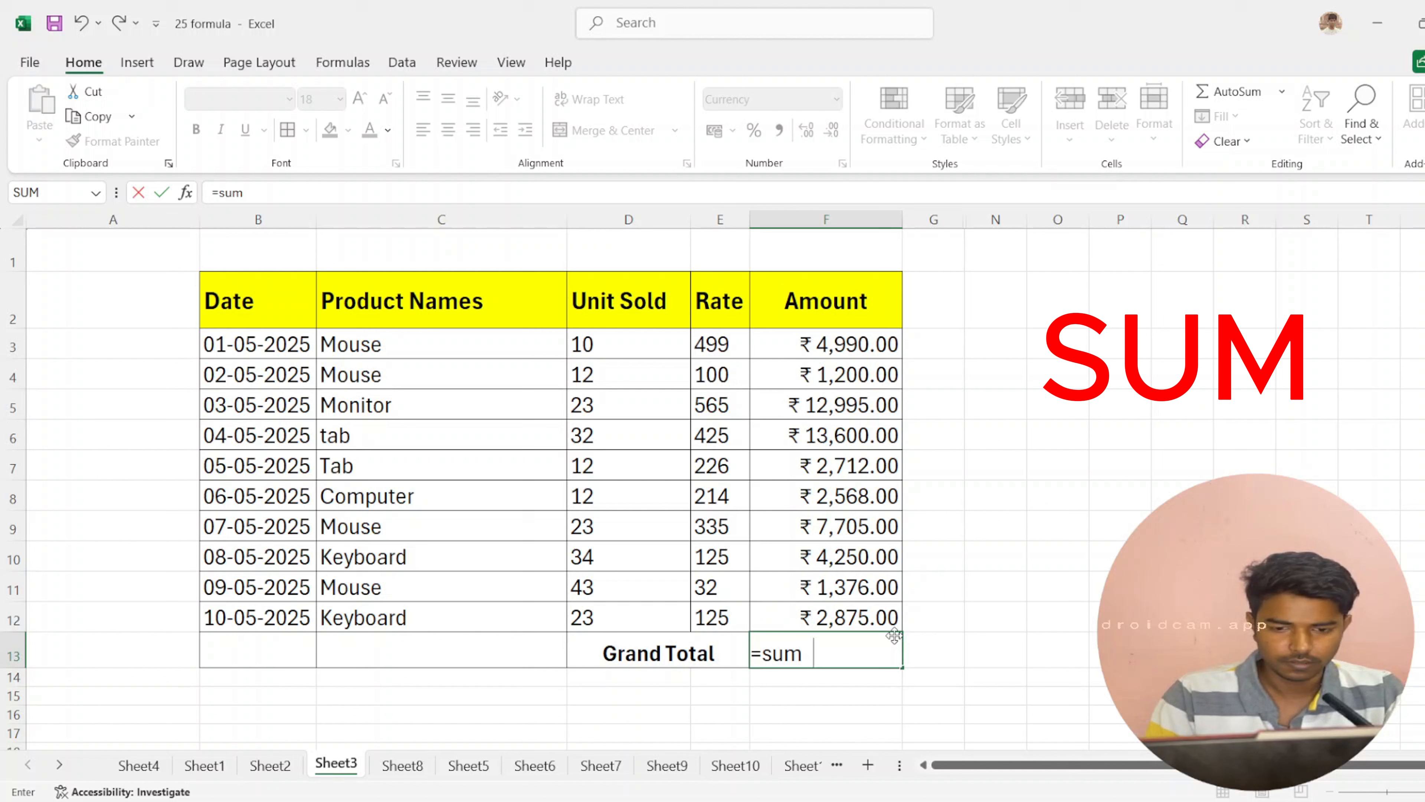
key("Tab")
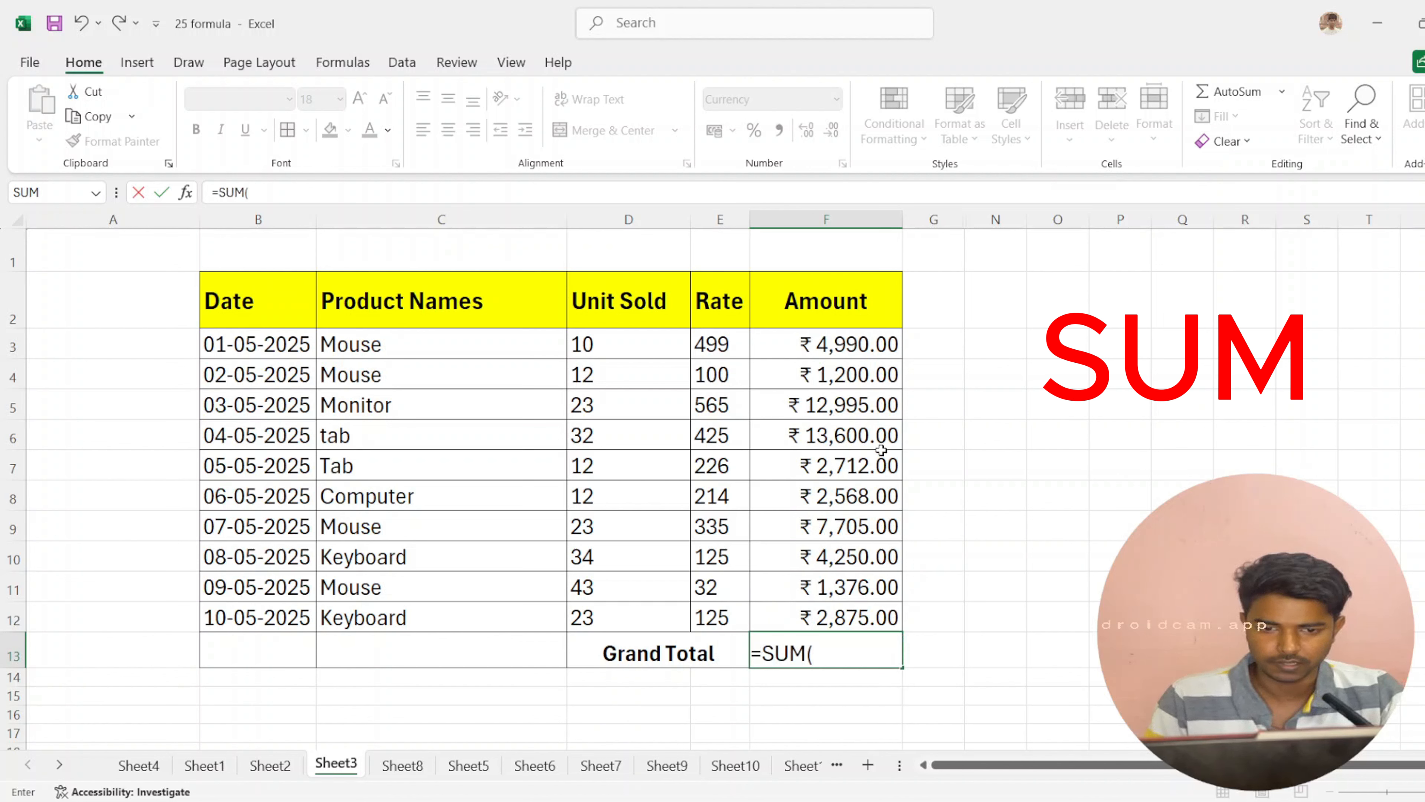
left_click(853, 399)
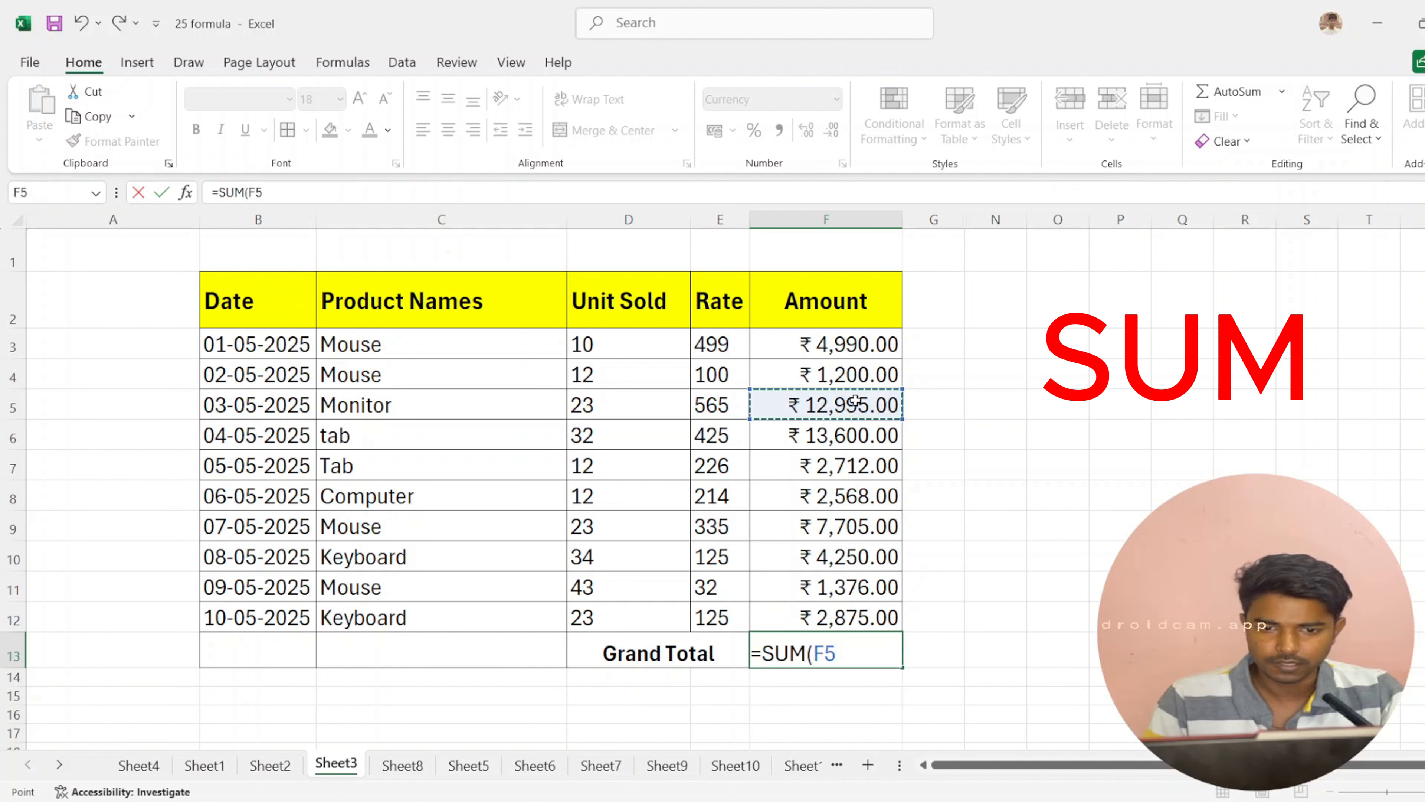
type(",")
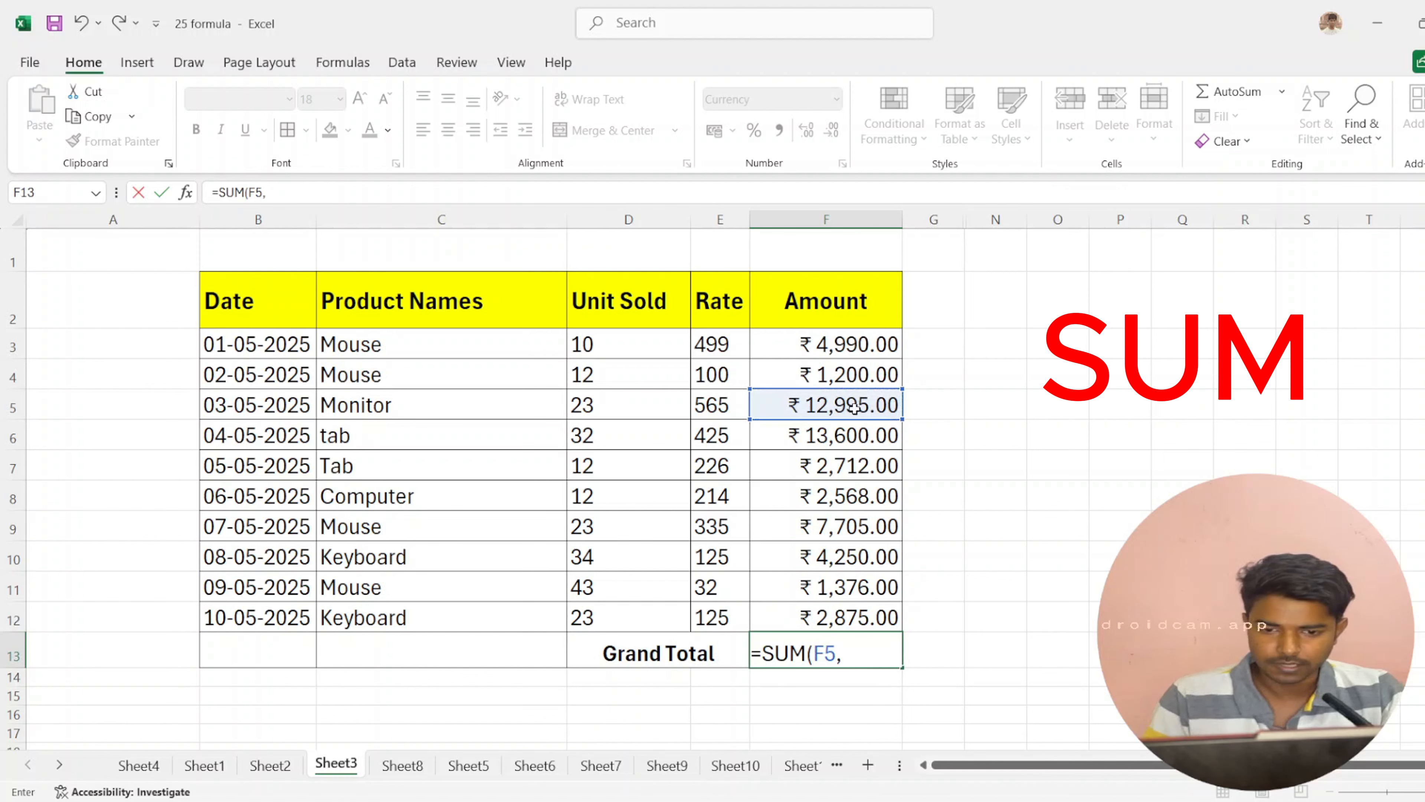
left_click(867, 495)
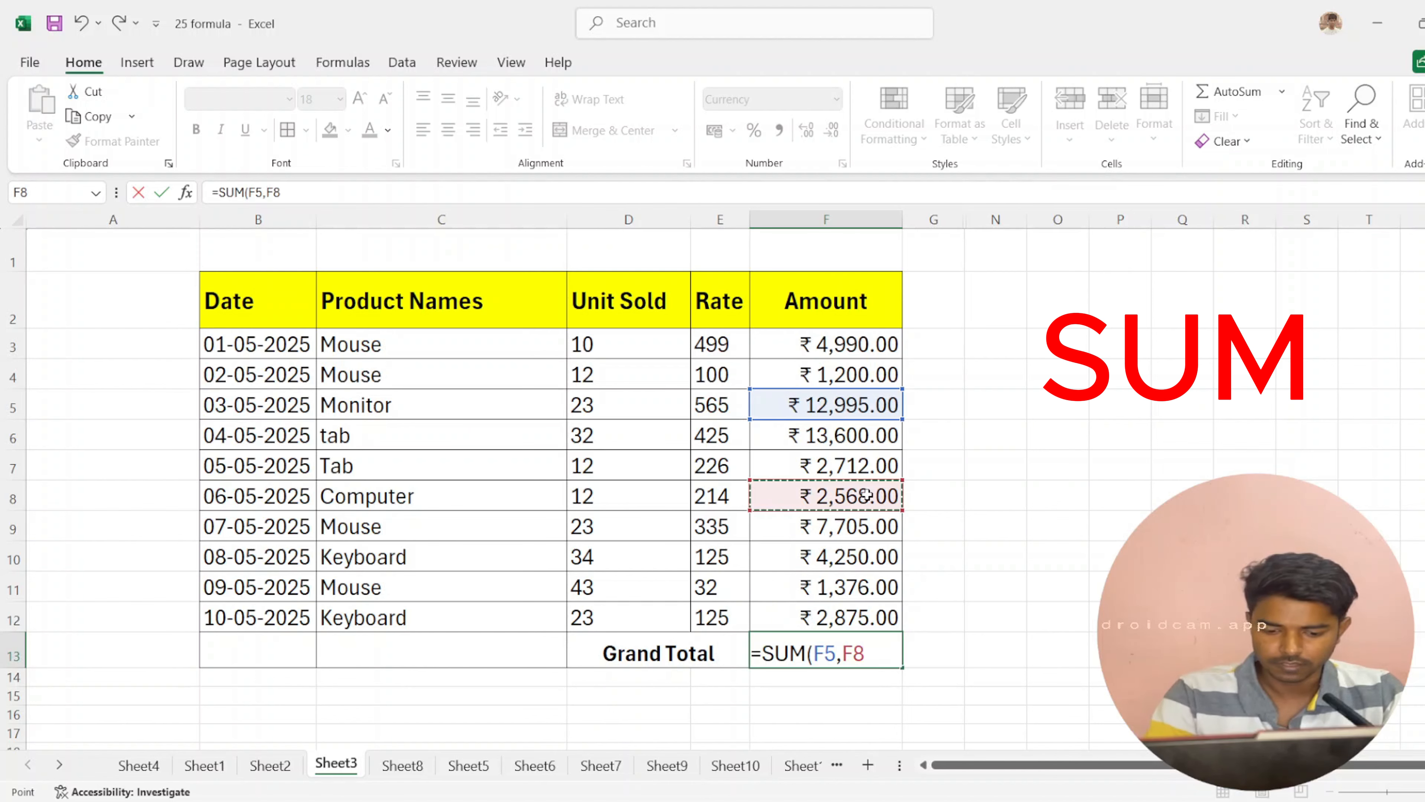
type(",")
left_click(864, 555)
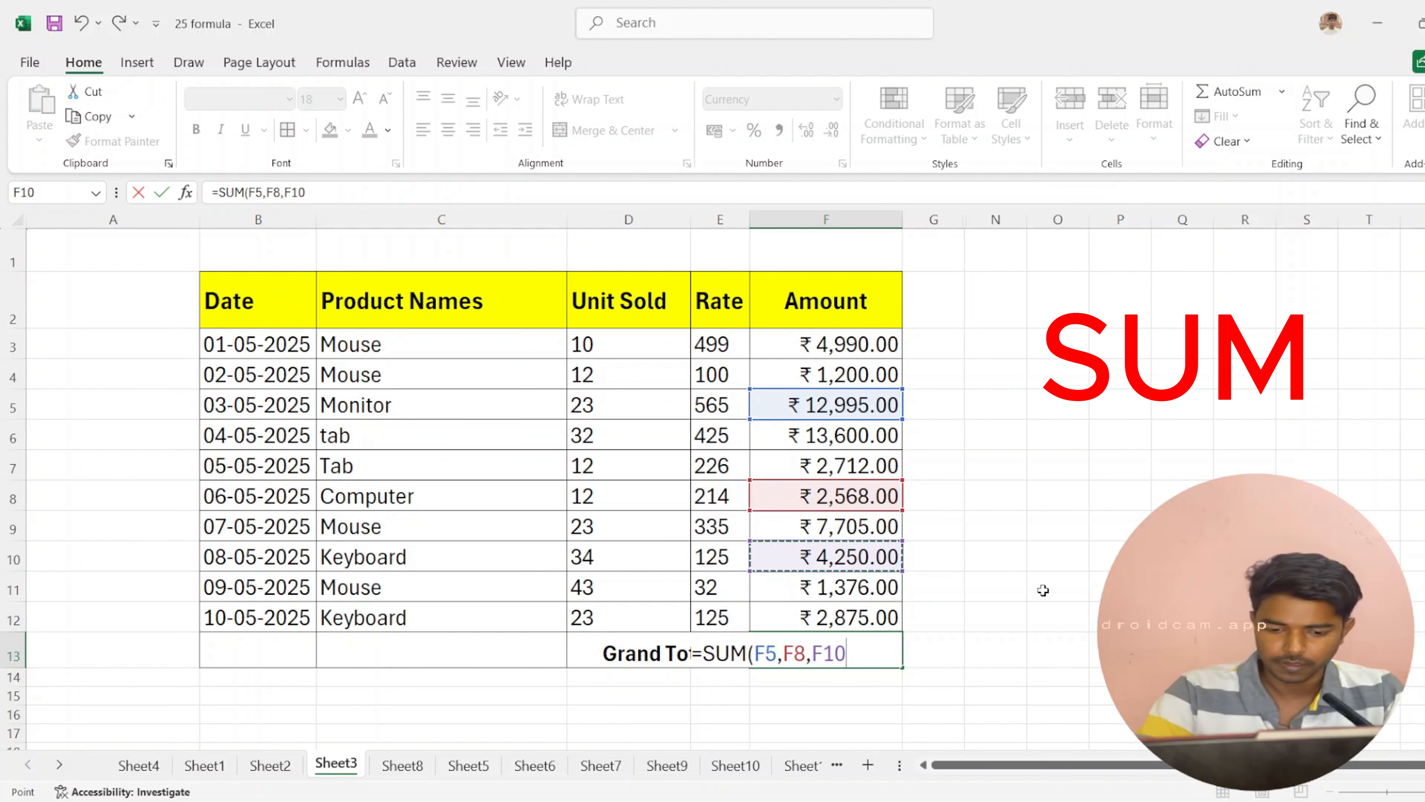
type(")")
key("Return")
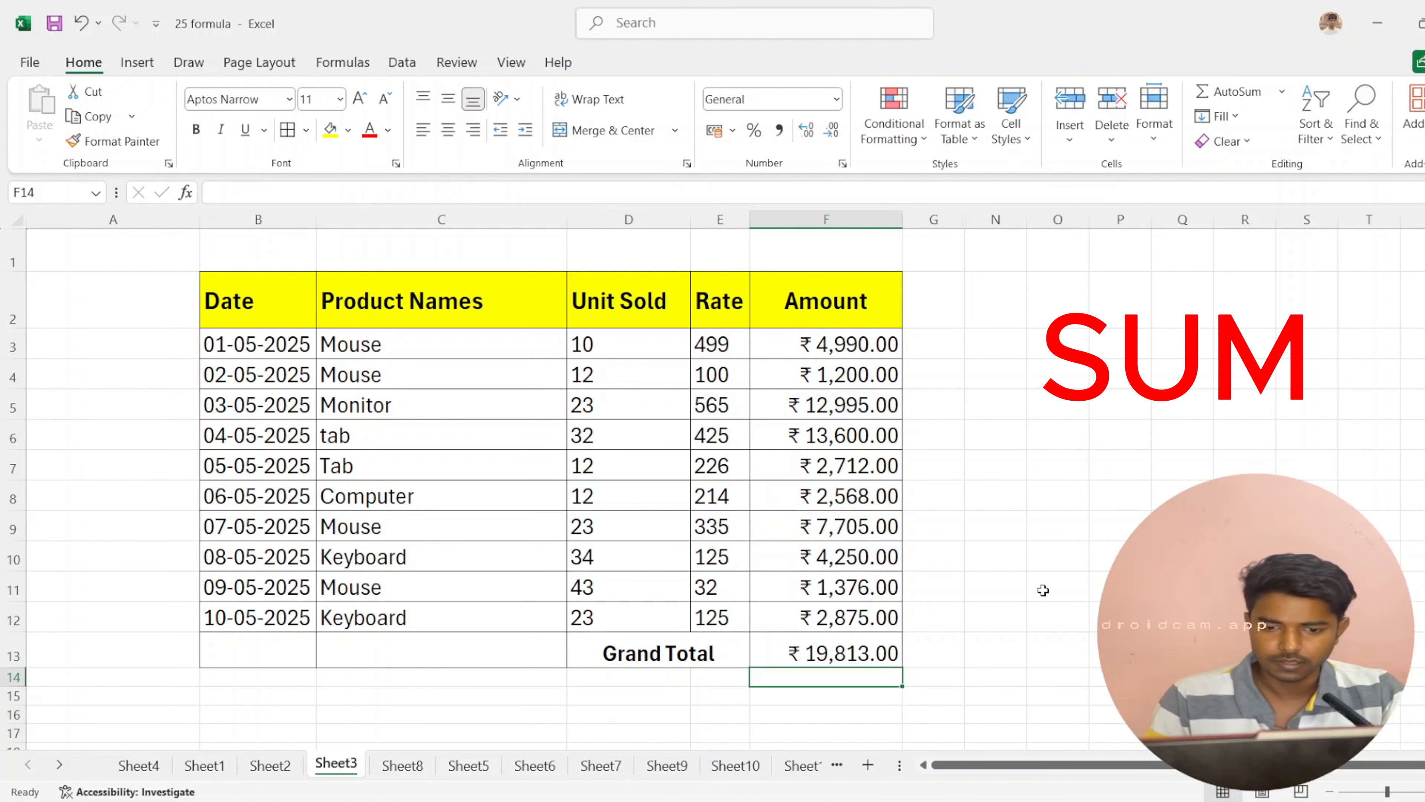
left_click(851, 641)
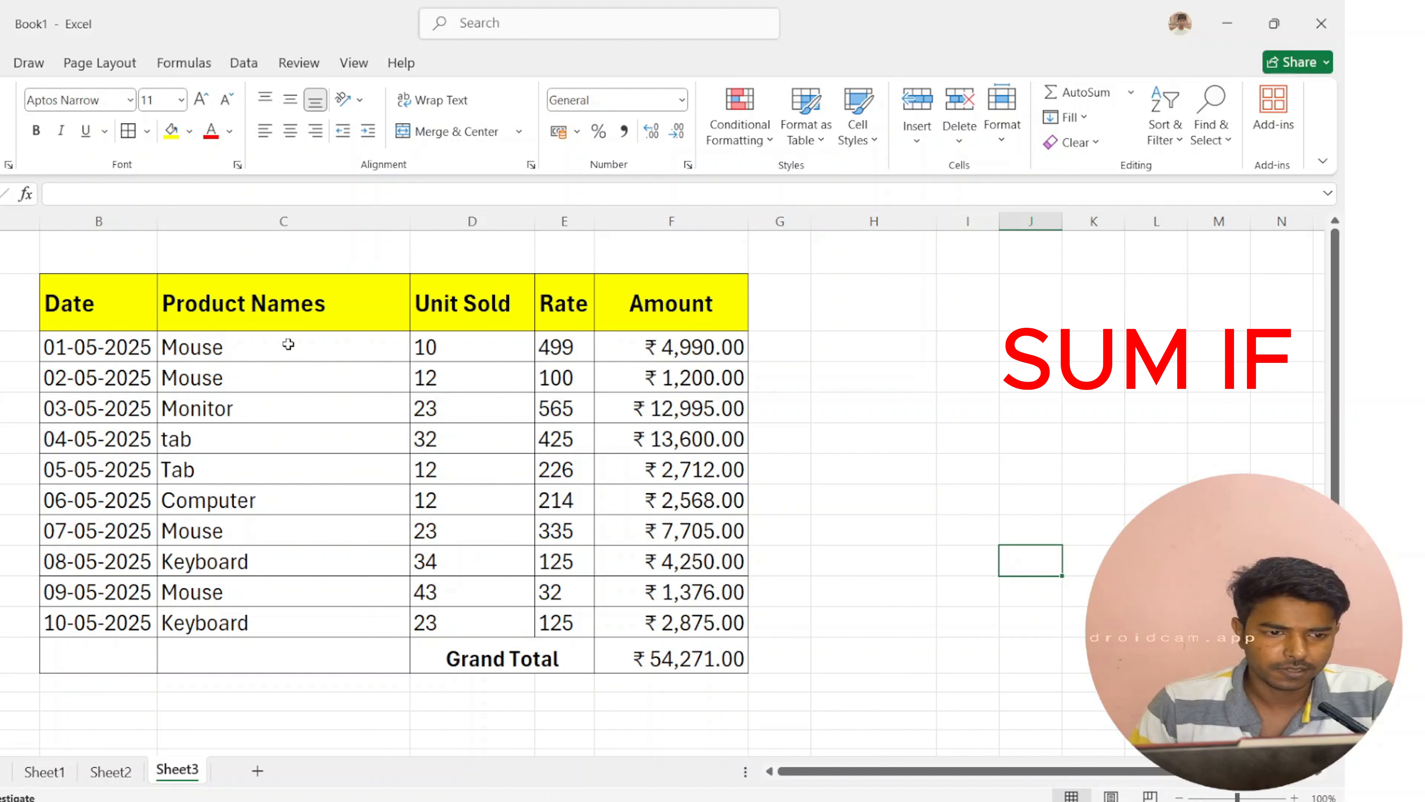
left_click_drag(654, 347, 672, 591)
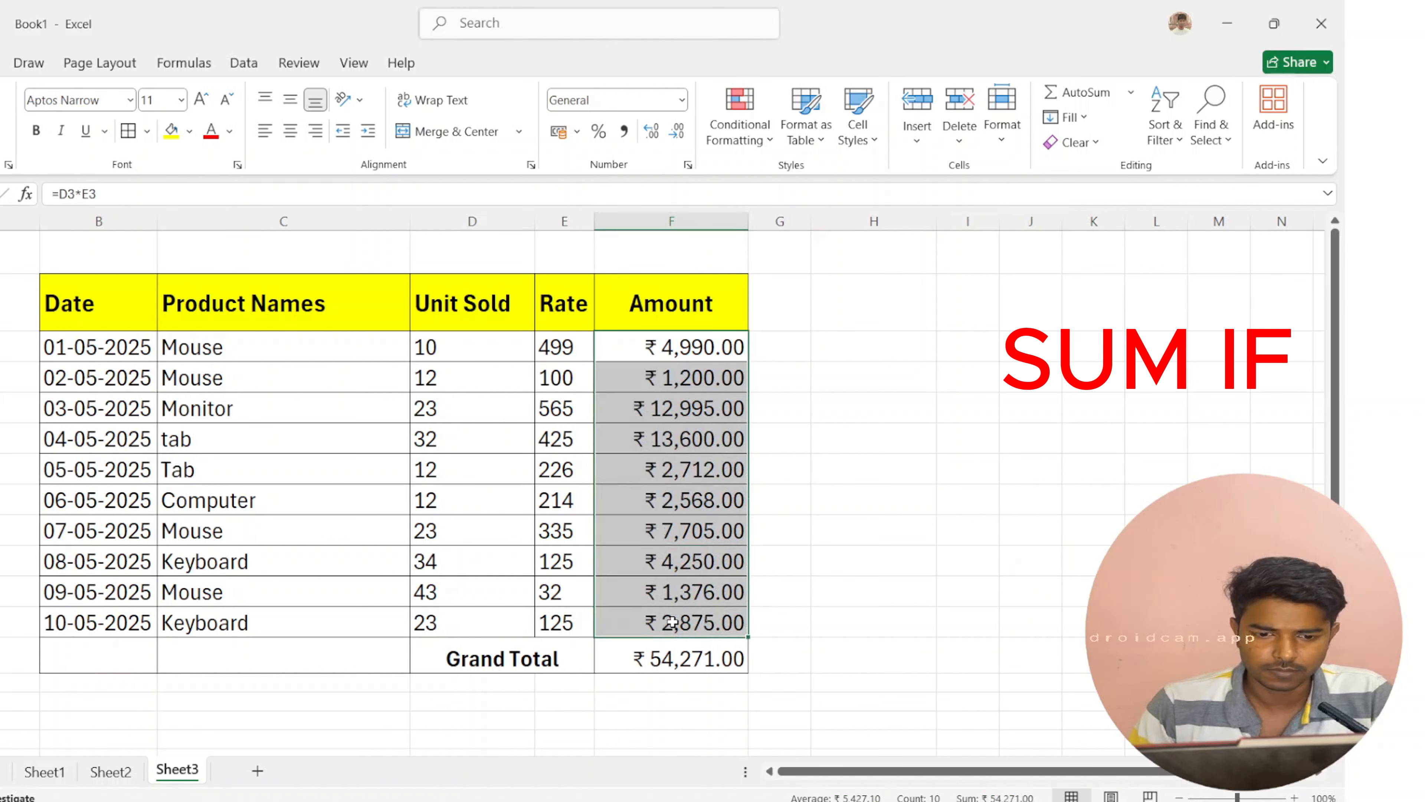
left_click(934, 440)
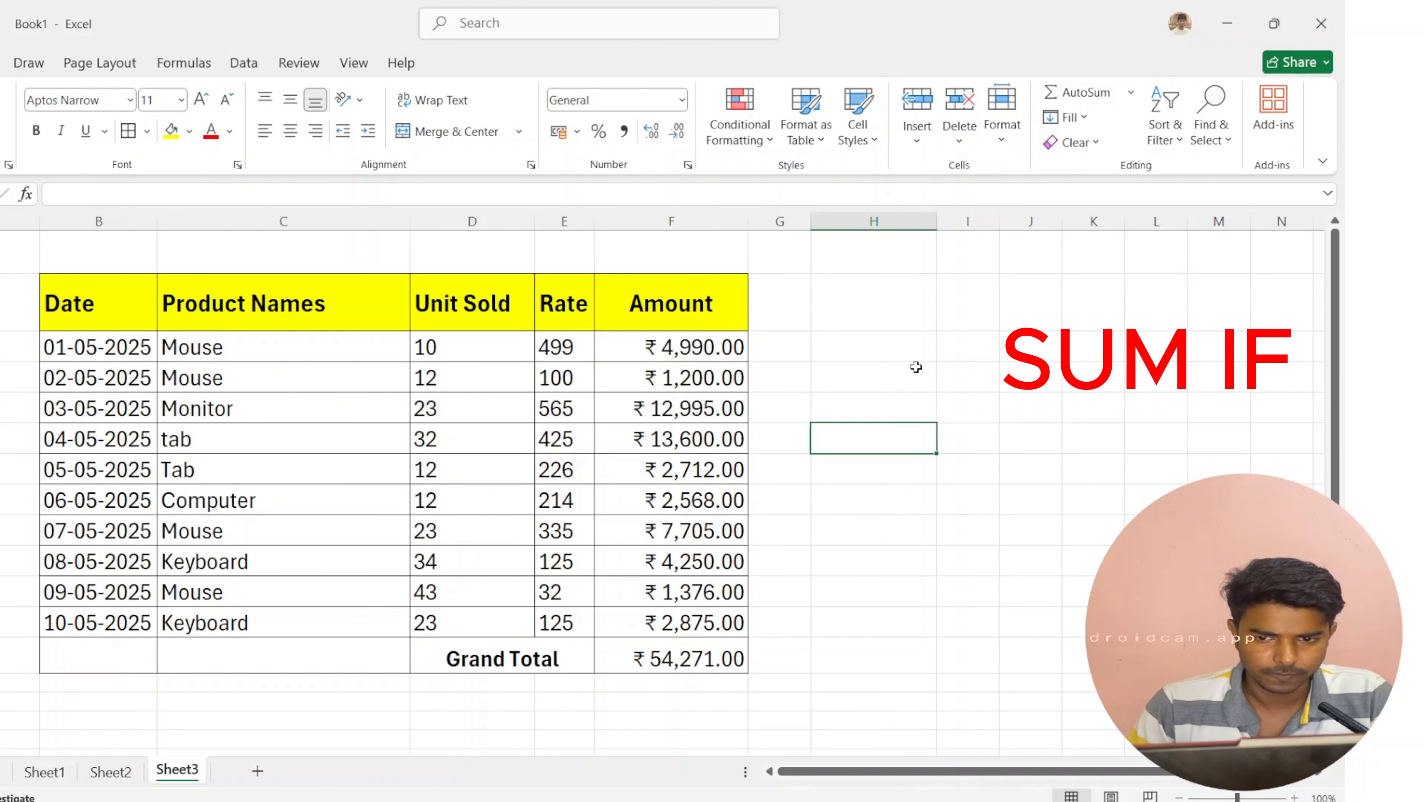
left_click(914, 347)
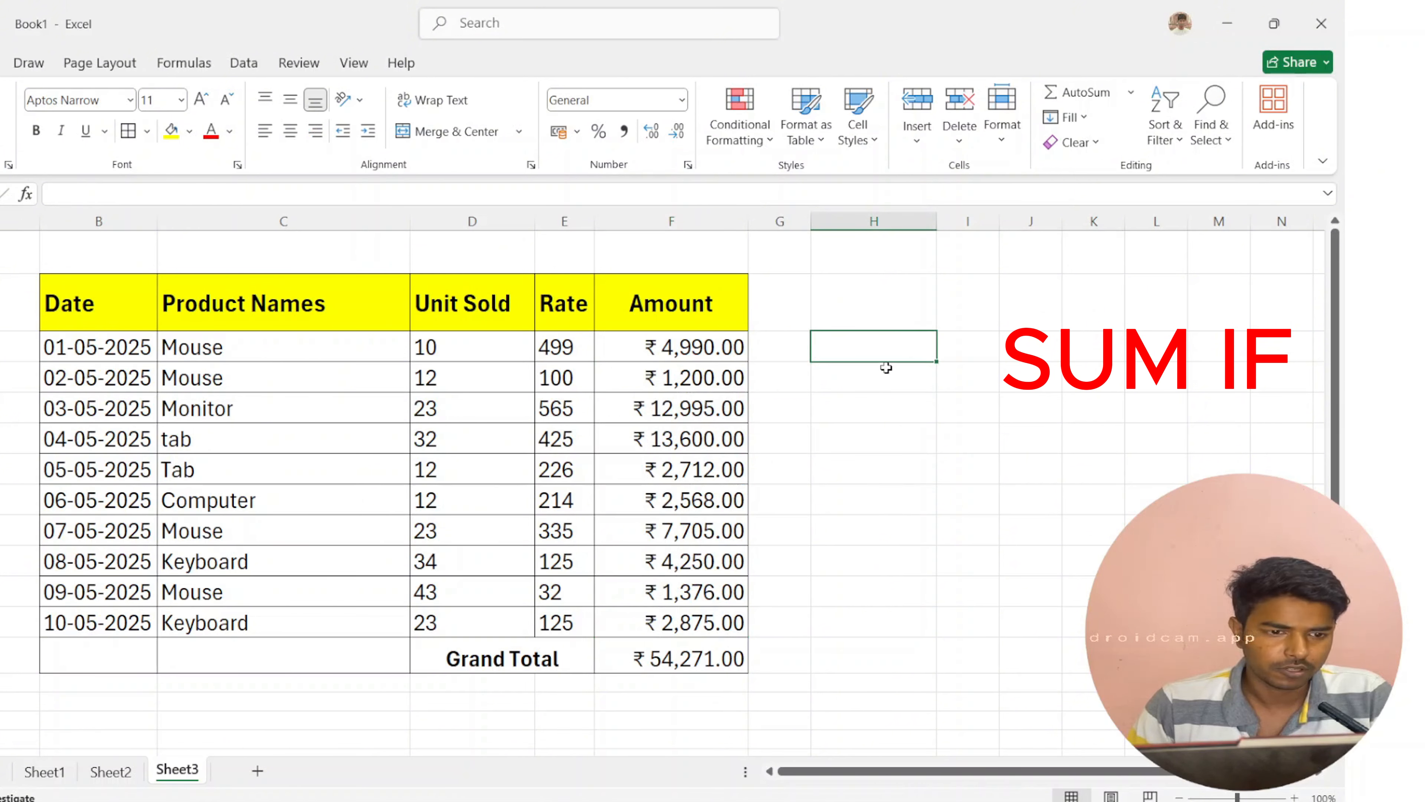
left_click(328, 347)
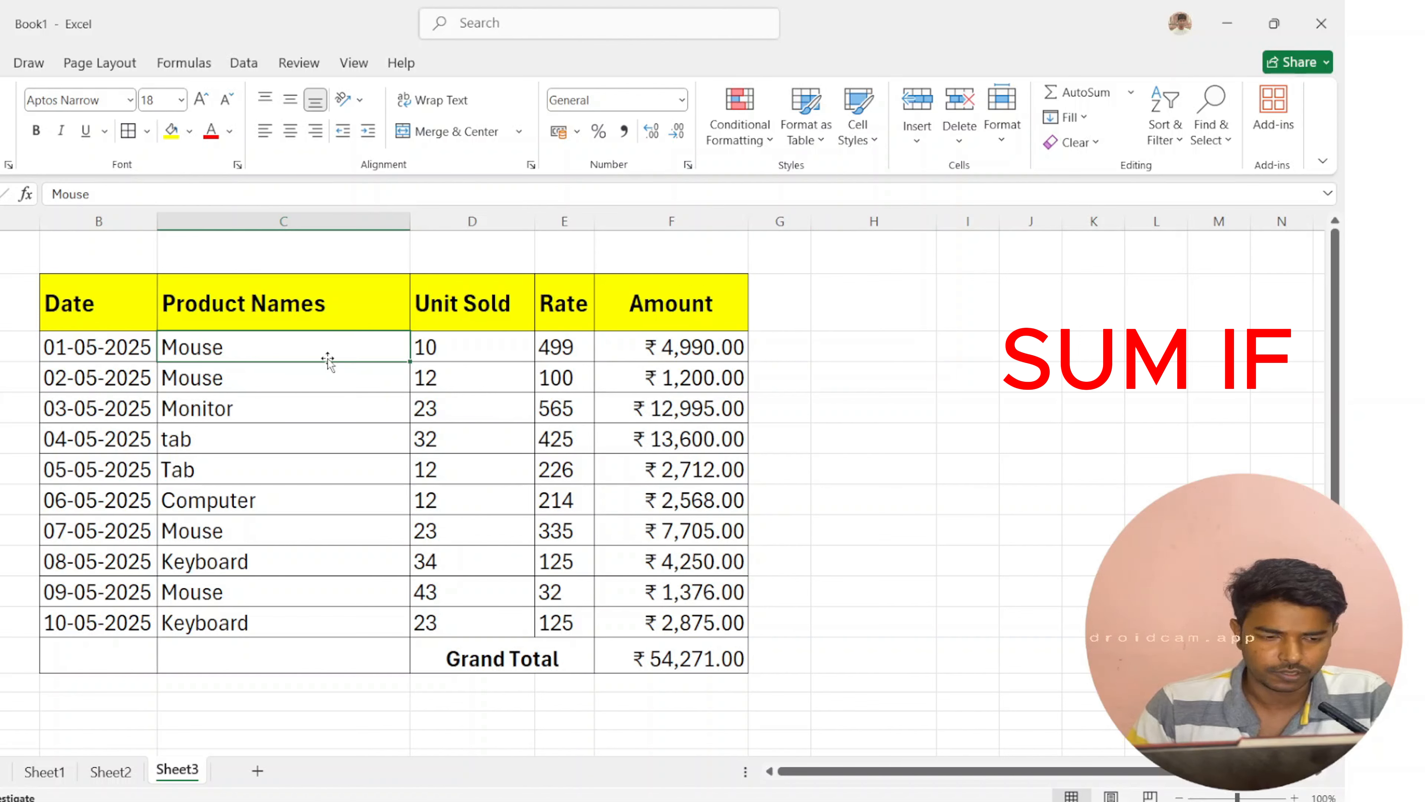
Start a SUMIF formula in H3 with the product names C3:C12 as the criteria range
left_click(921, 352)
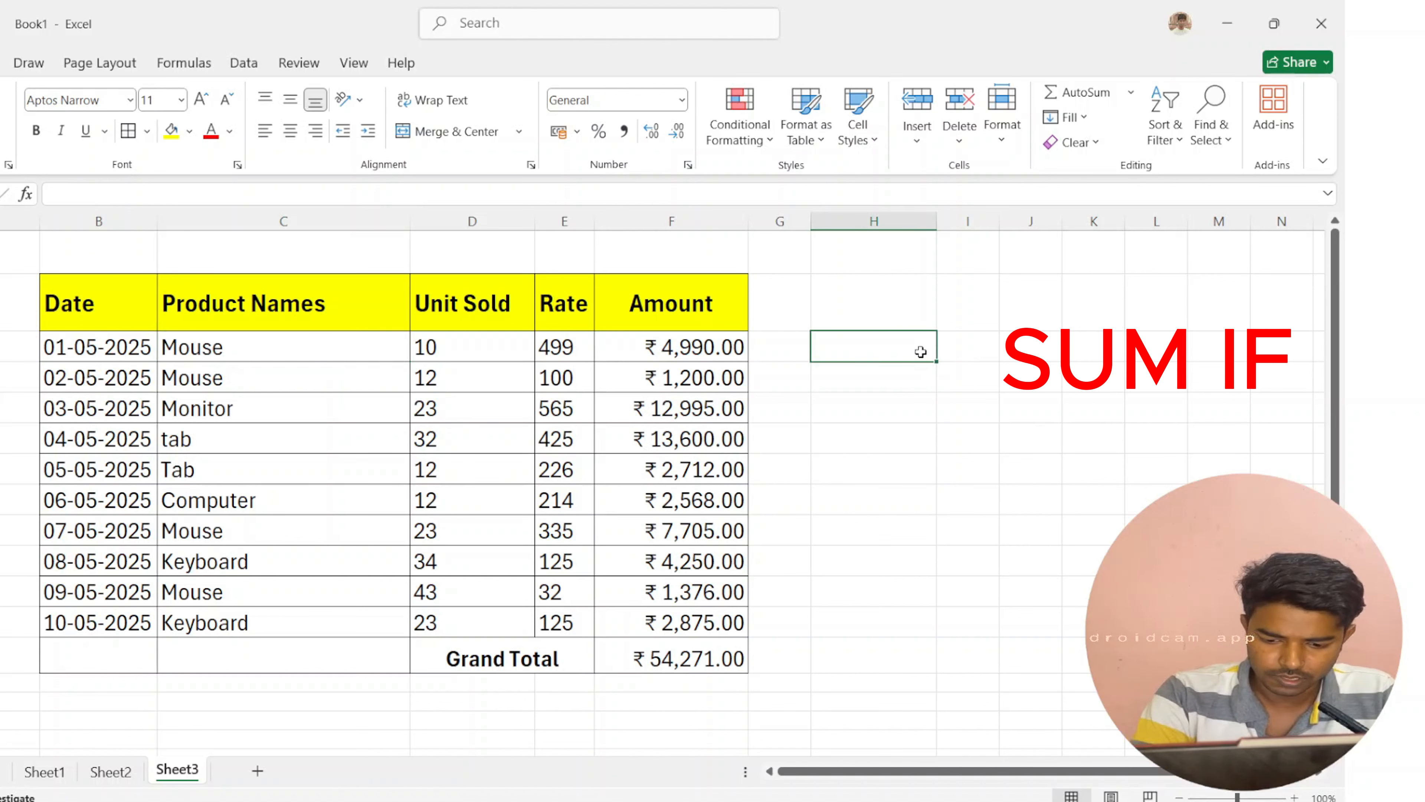
type("=")
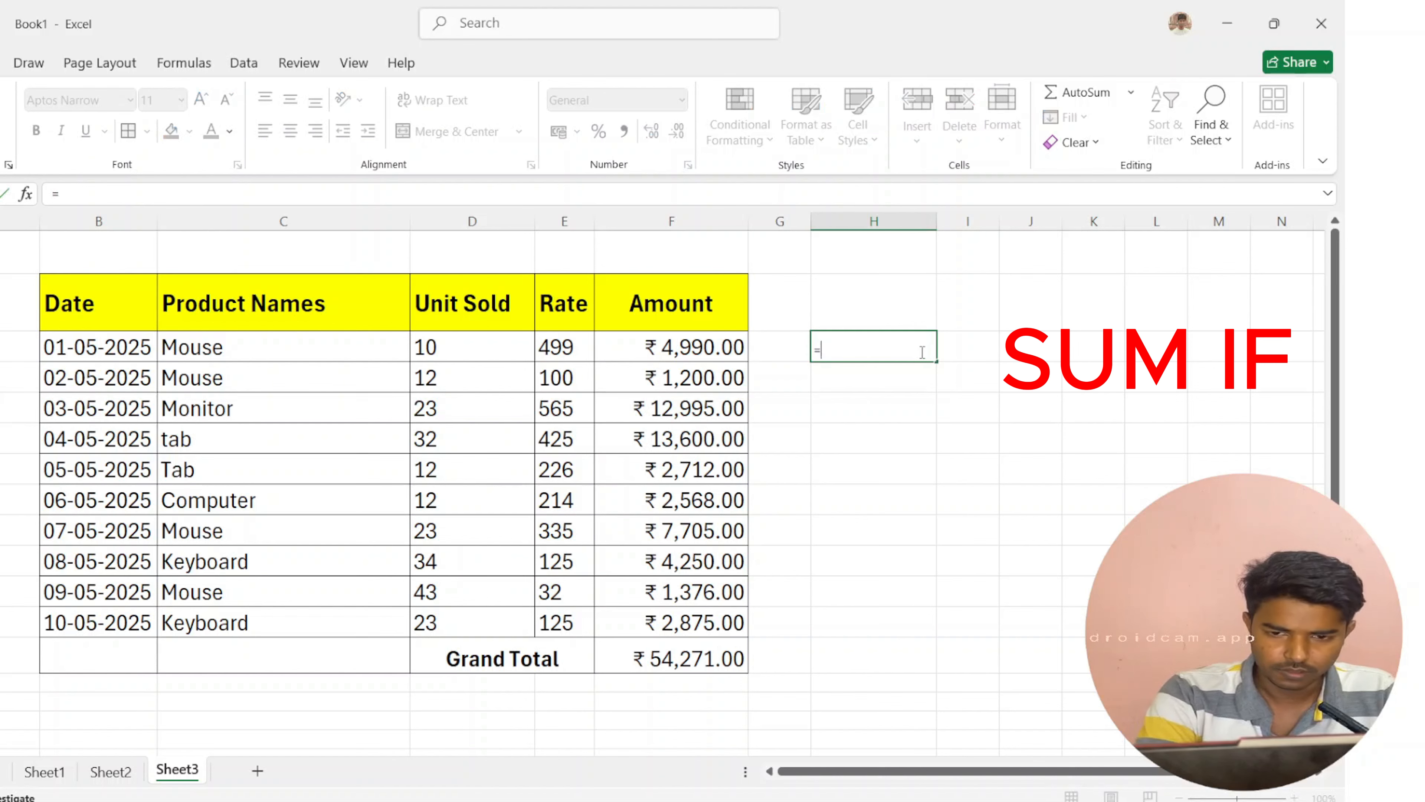
type("SU")
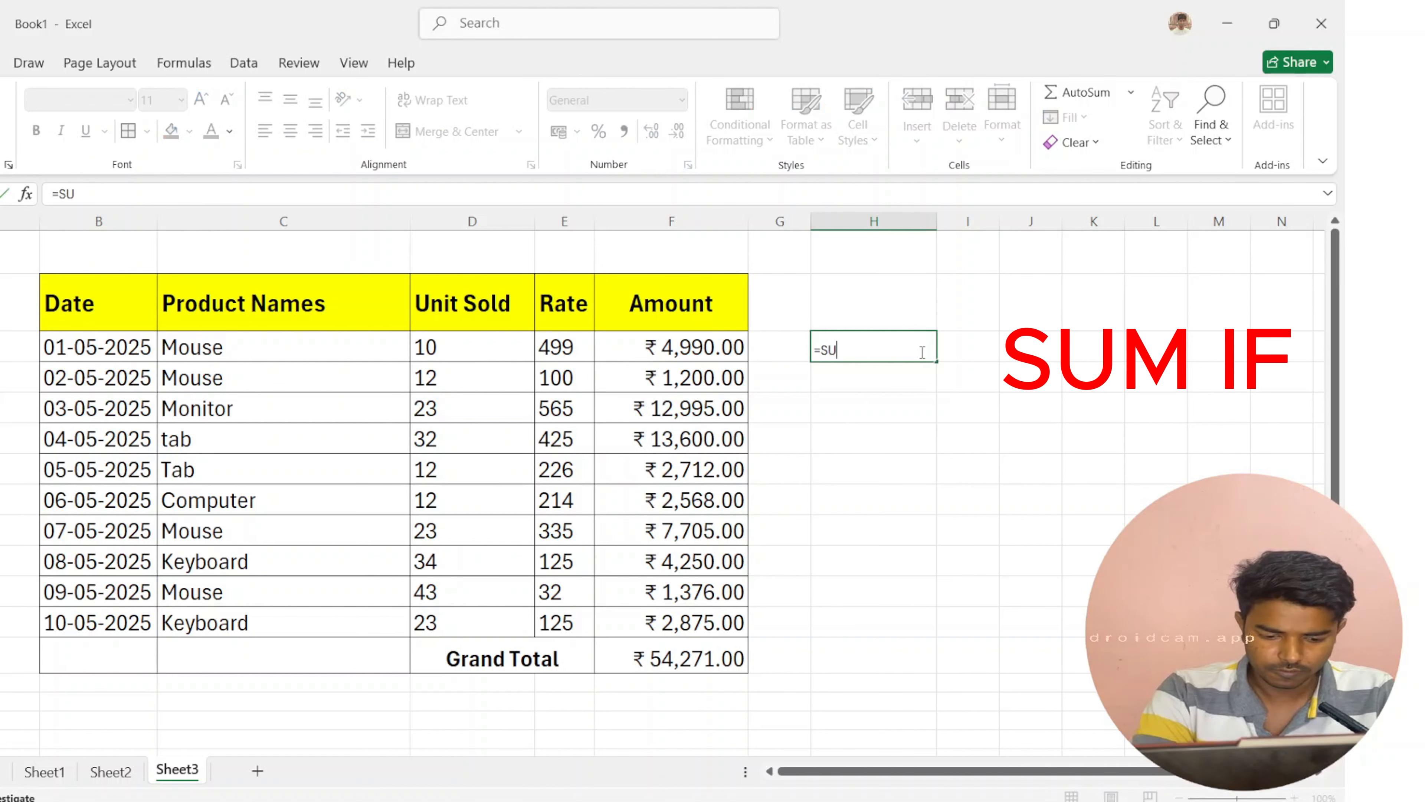
type("MIF(")
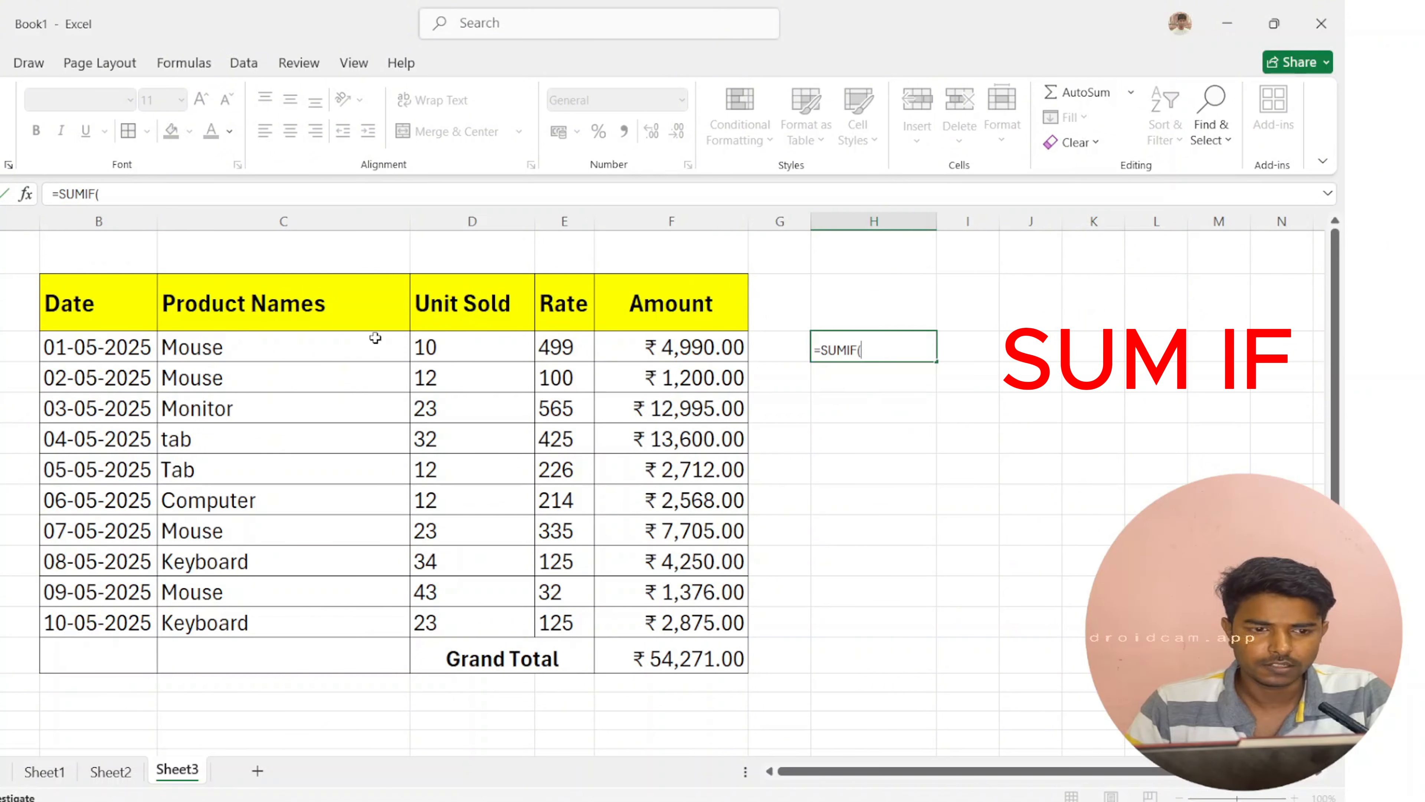
left_click_drag(345, 348, 341, 621)
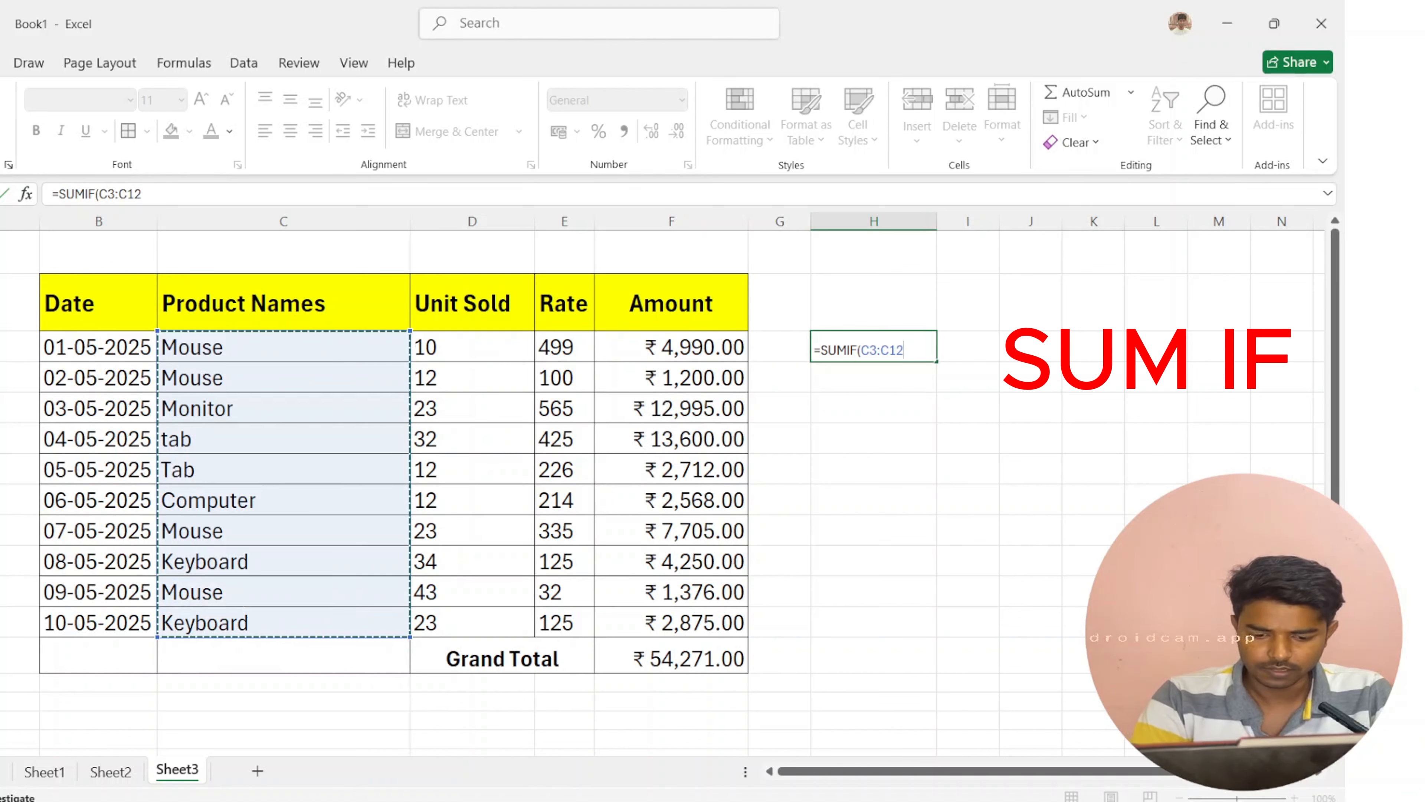
type(",")
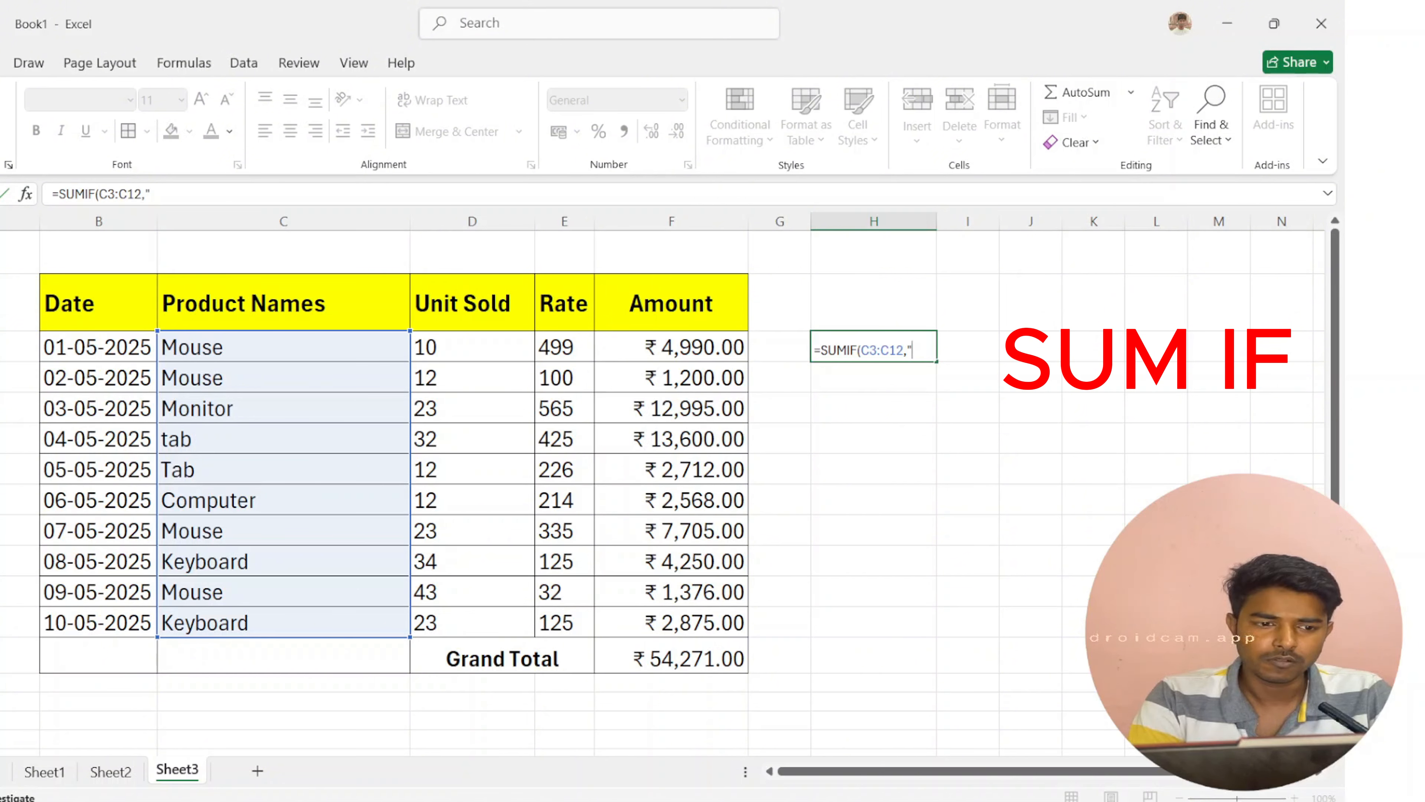
Complete the SUMIF formula in H3 with the criterion "Mouse" and the amounts F3:F12 as the sum range
type("Mou")
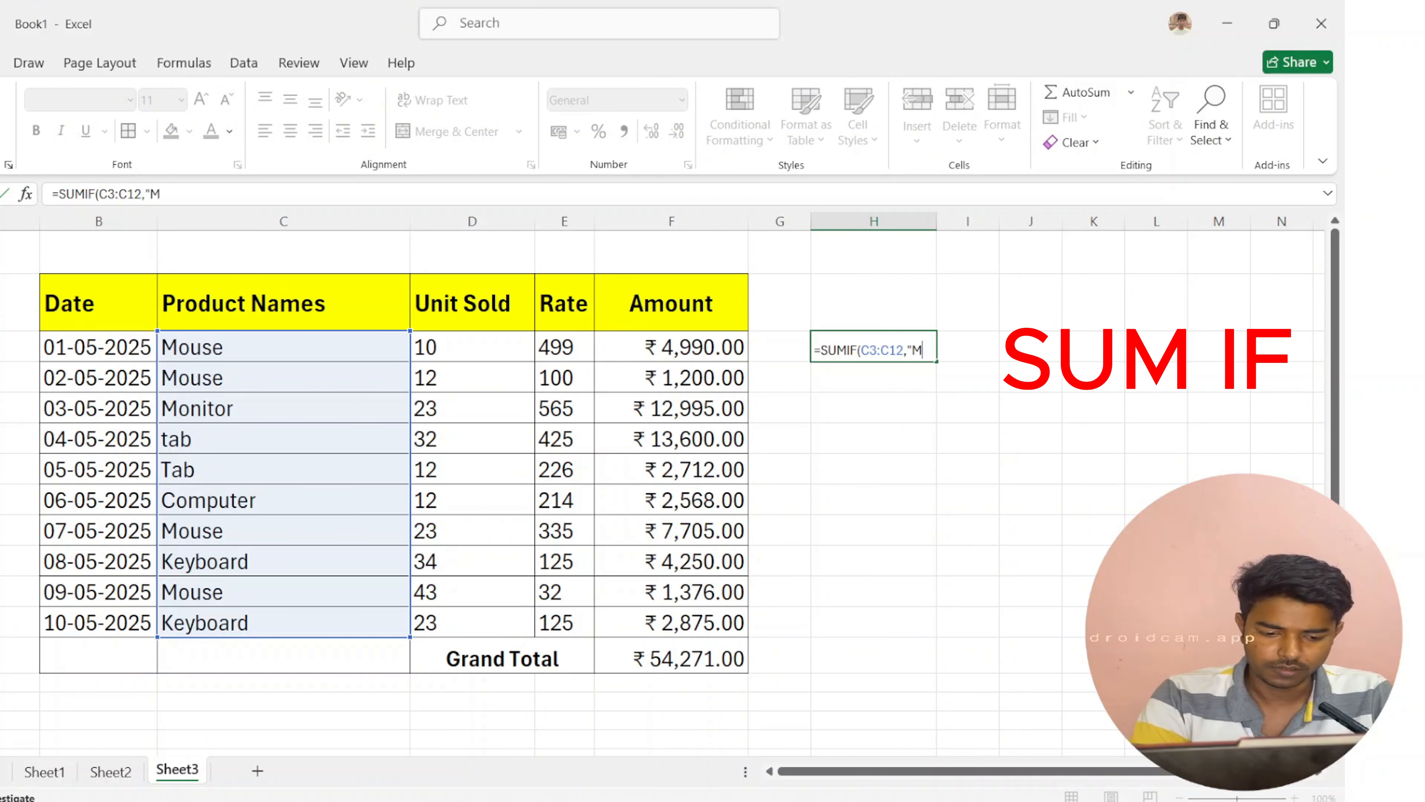
key("BackSpace")
key("BackSpace")
key("BackSpace")
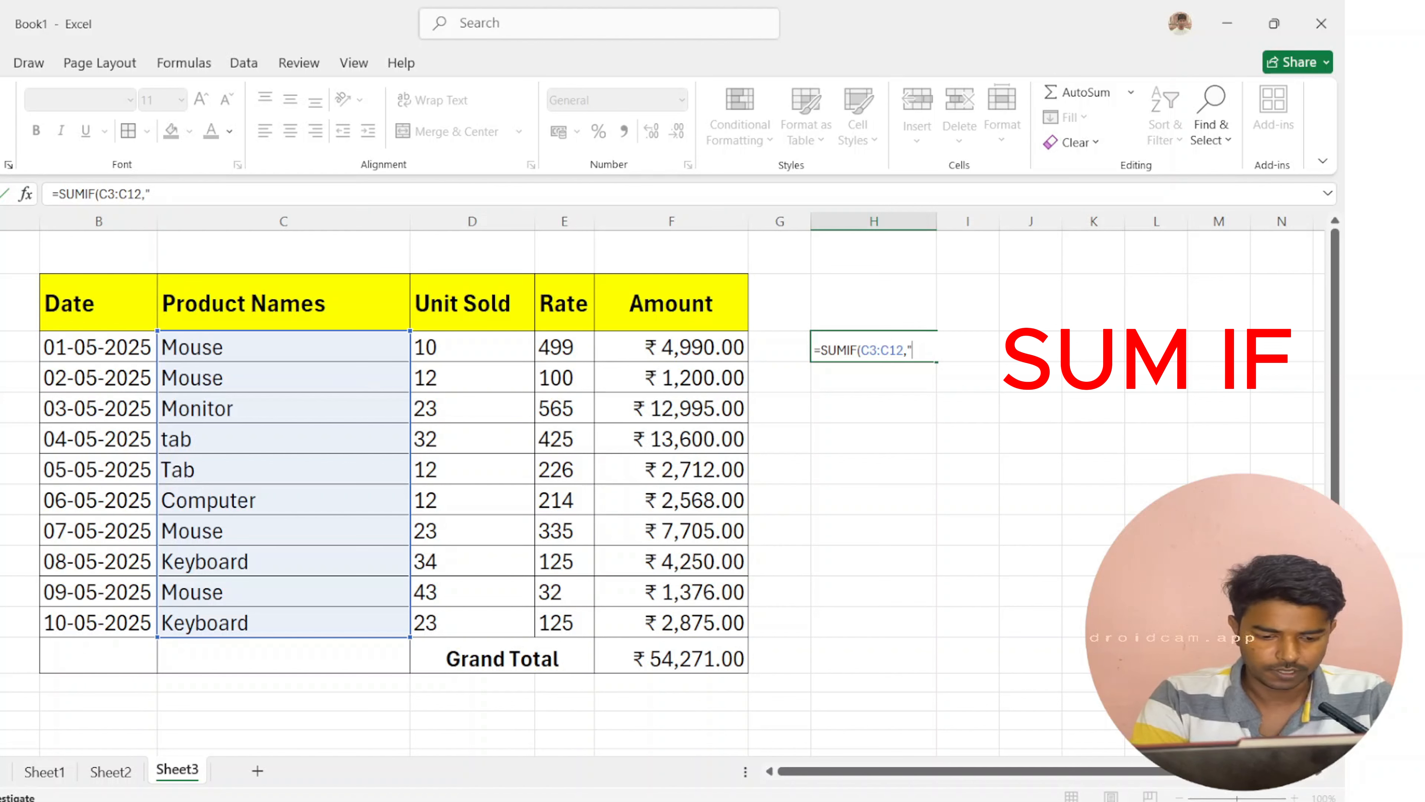
type("Mouse\",")
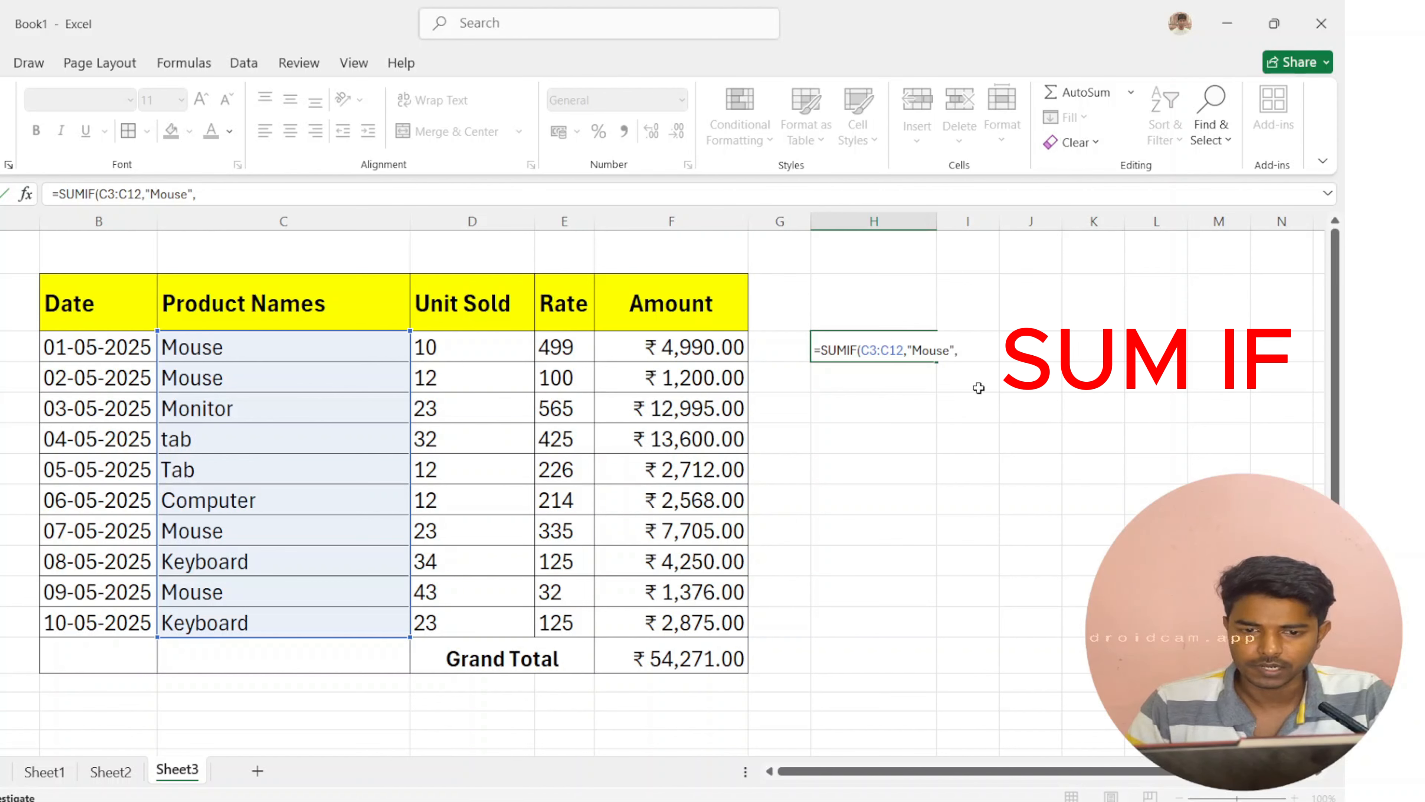
left_click_drag(680, 345, 709, 620)
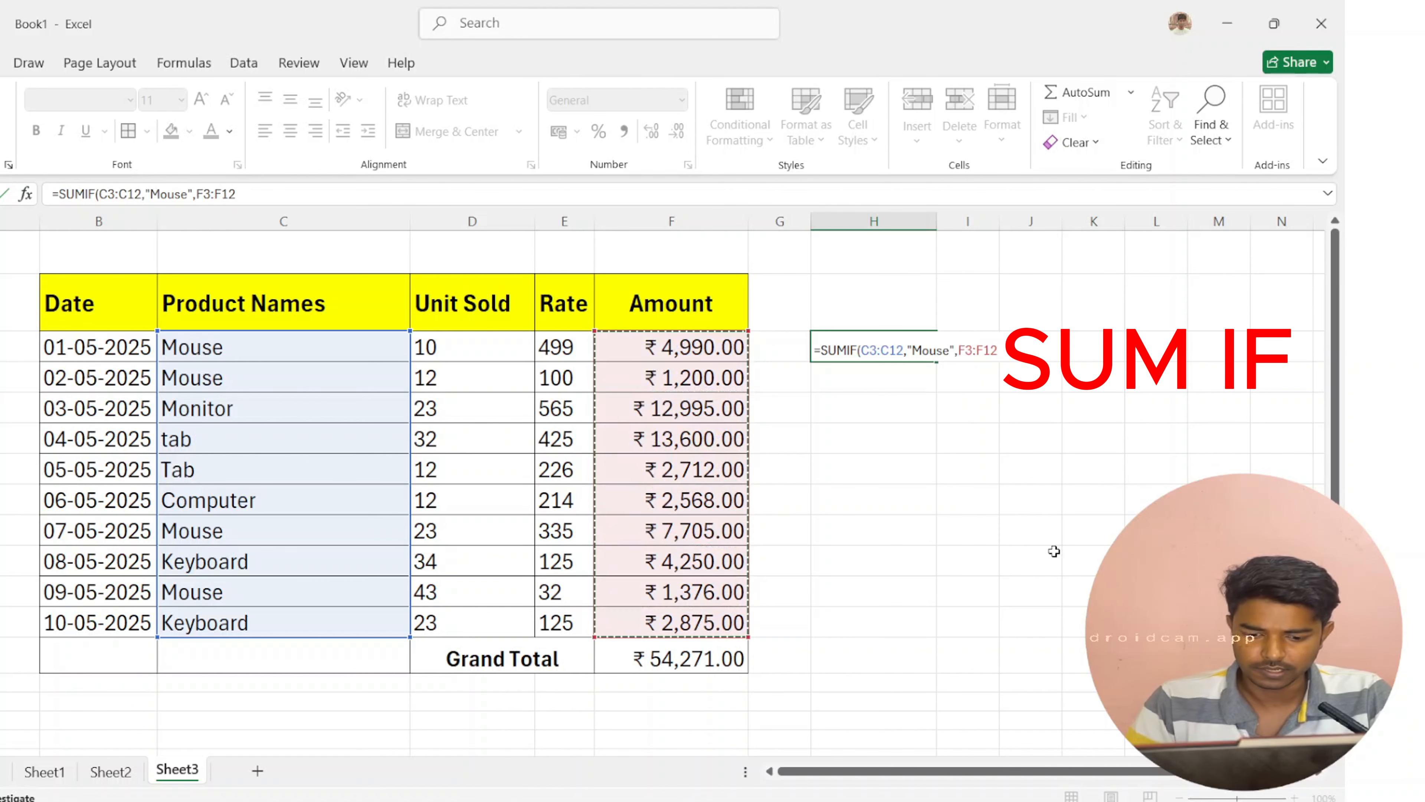
type(")")
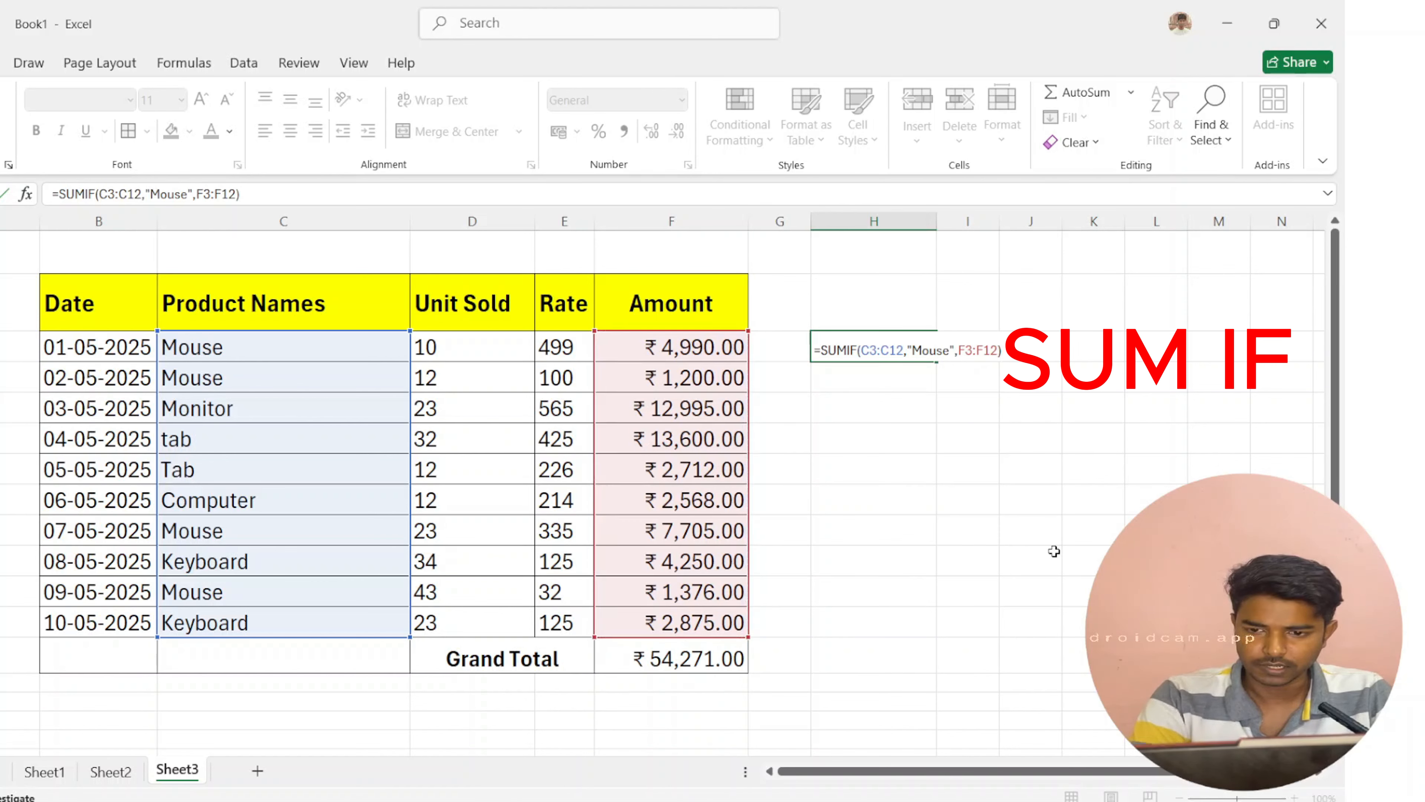
key("Return")
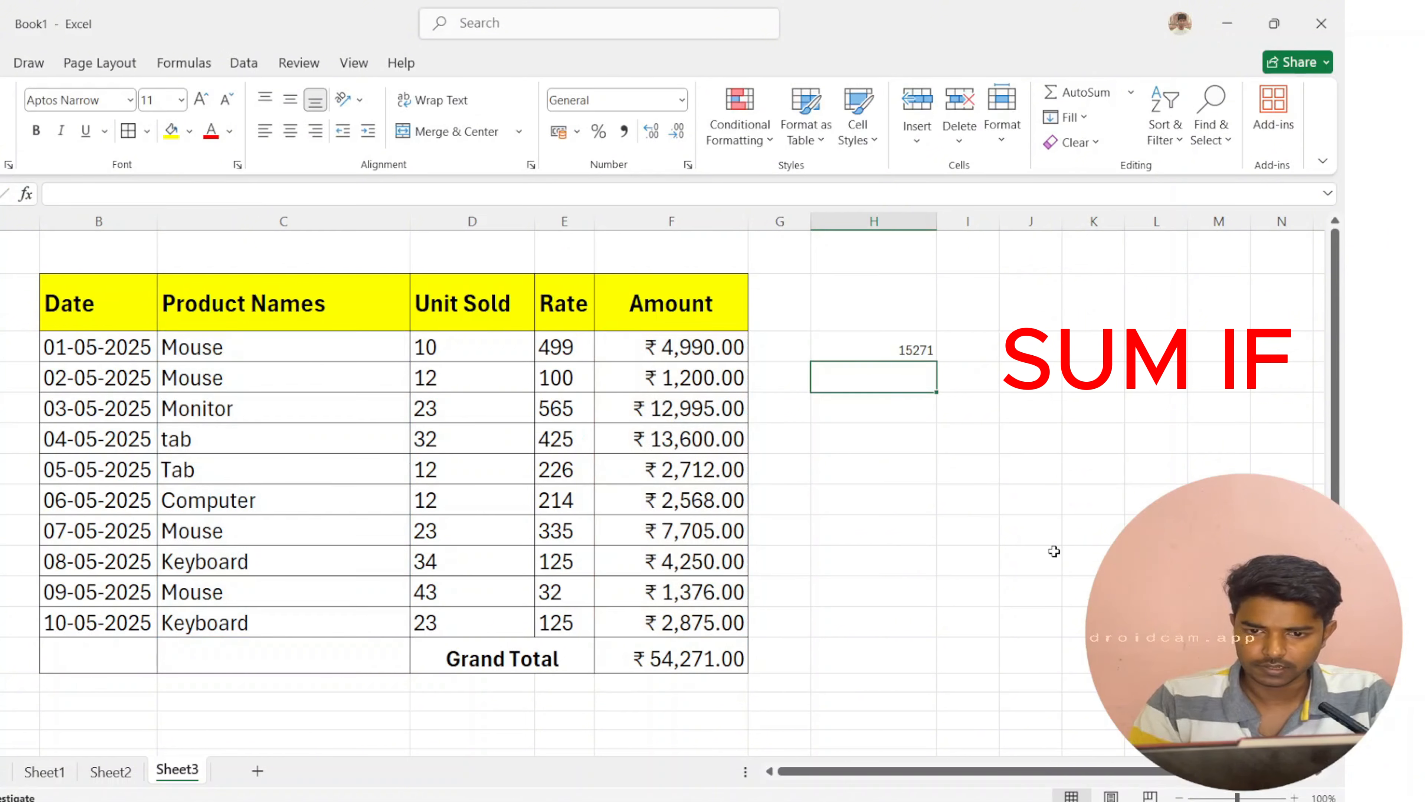
Enter the heading Mouse in H2, above the SUMIF result
left_click(888, 318)
type("Mouse")
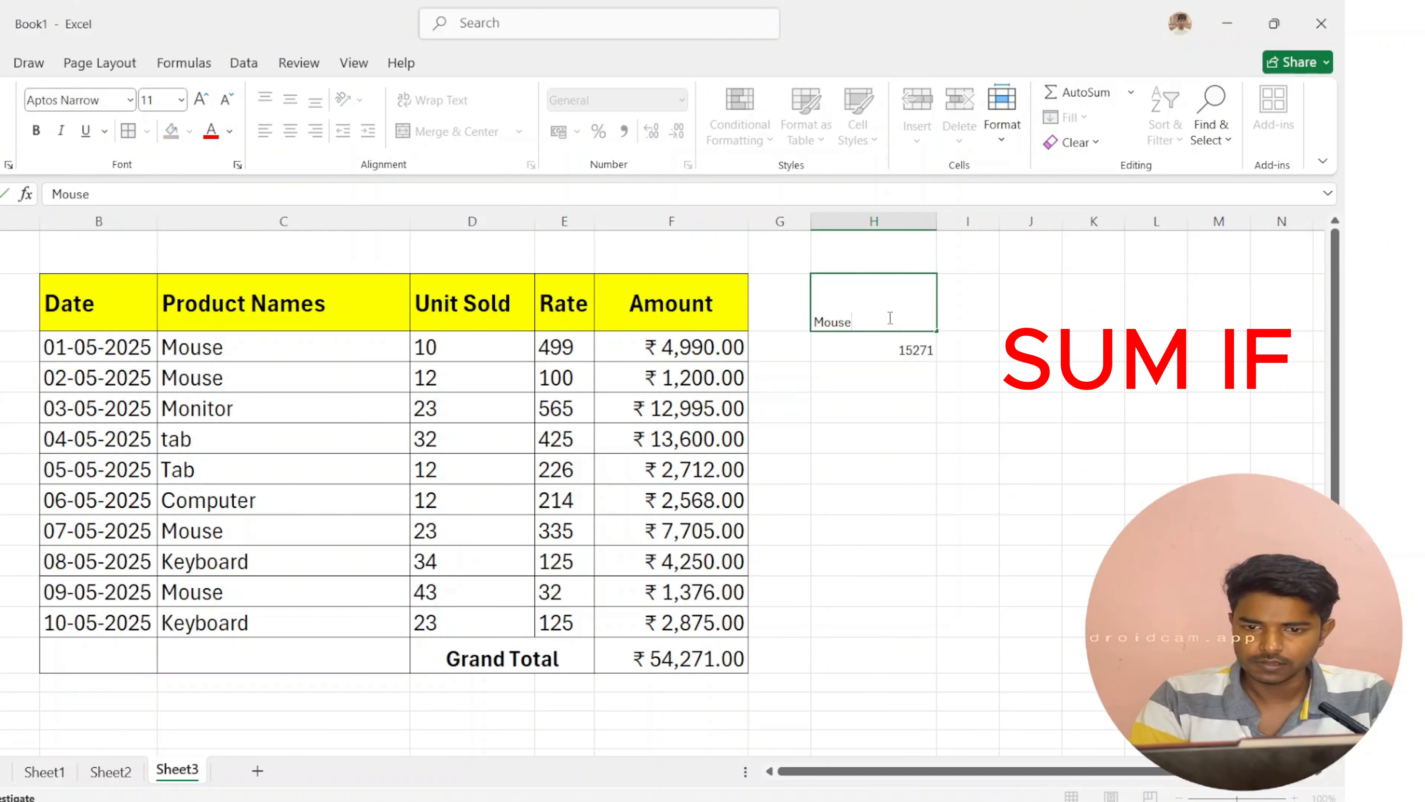
key("Return")
Centre the Mouse heading in H2 horizontally and vertically and fill the cell yellow
left_click(889, 317)
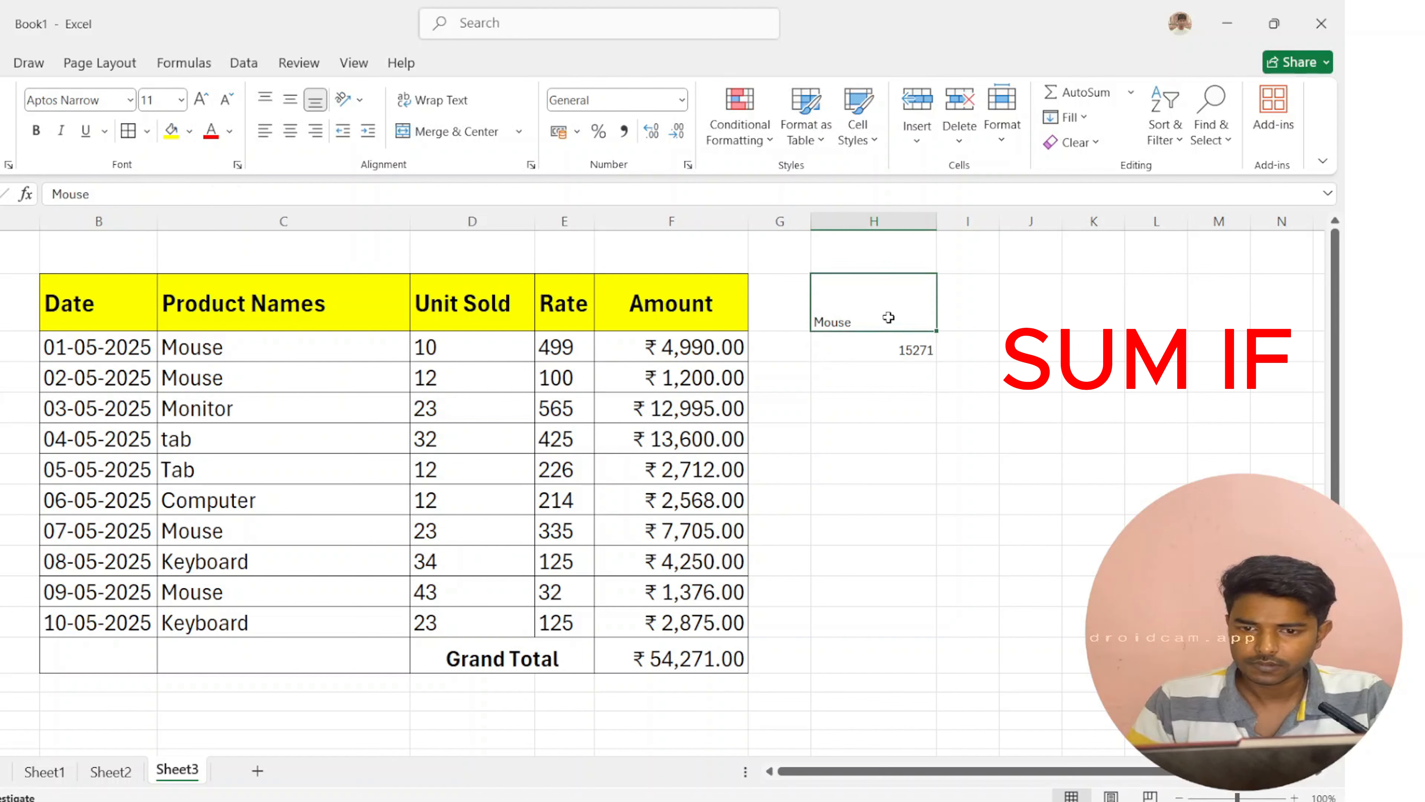
left_click(291, 131)
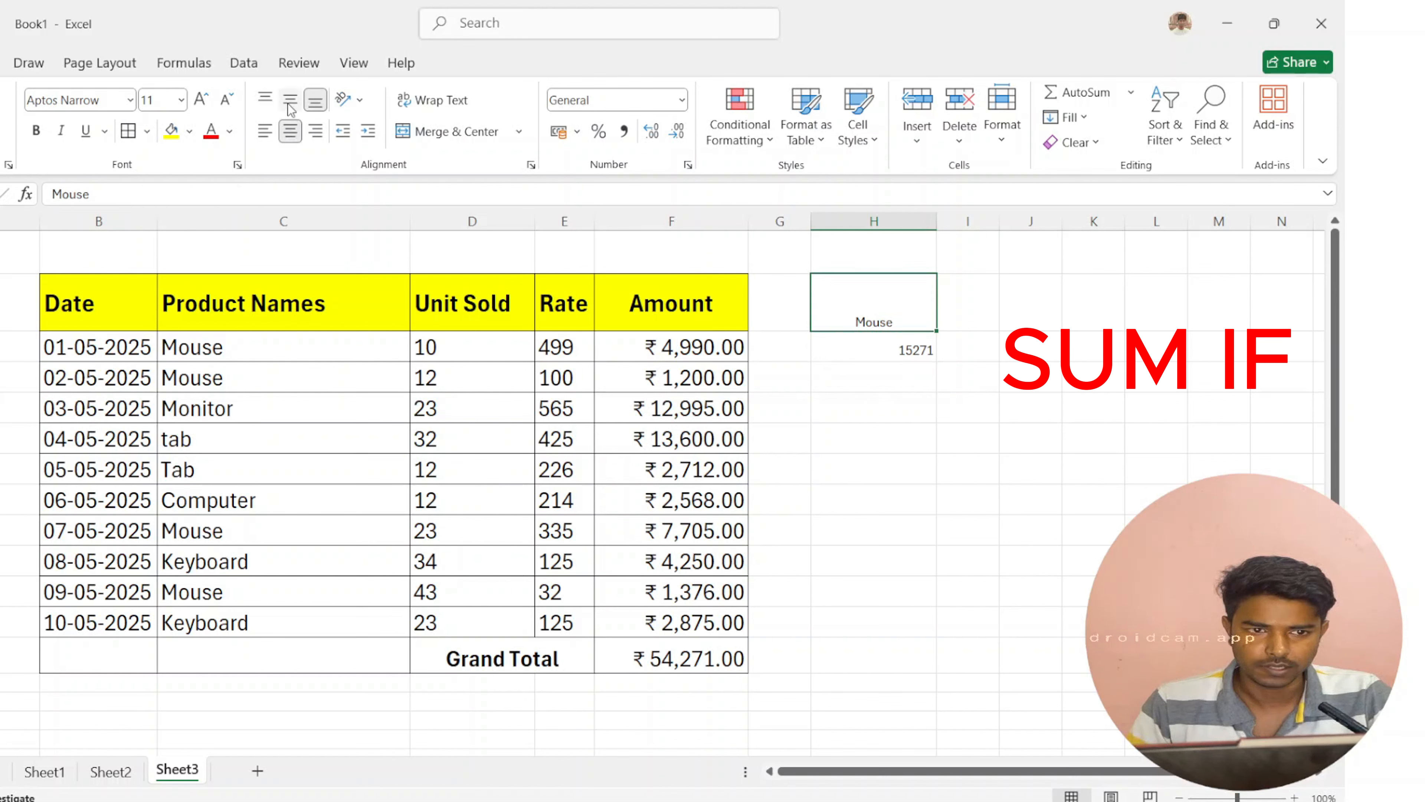
left_click(291, 99)
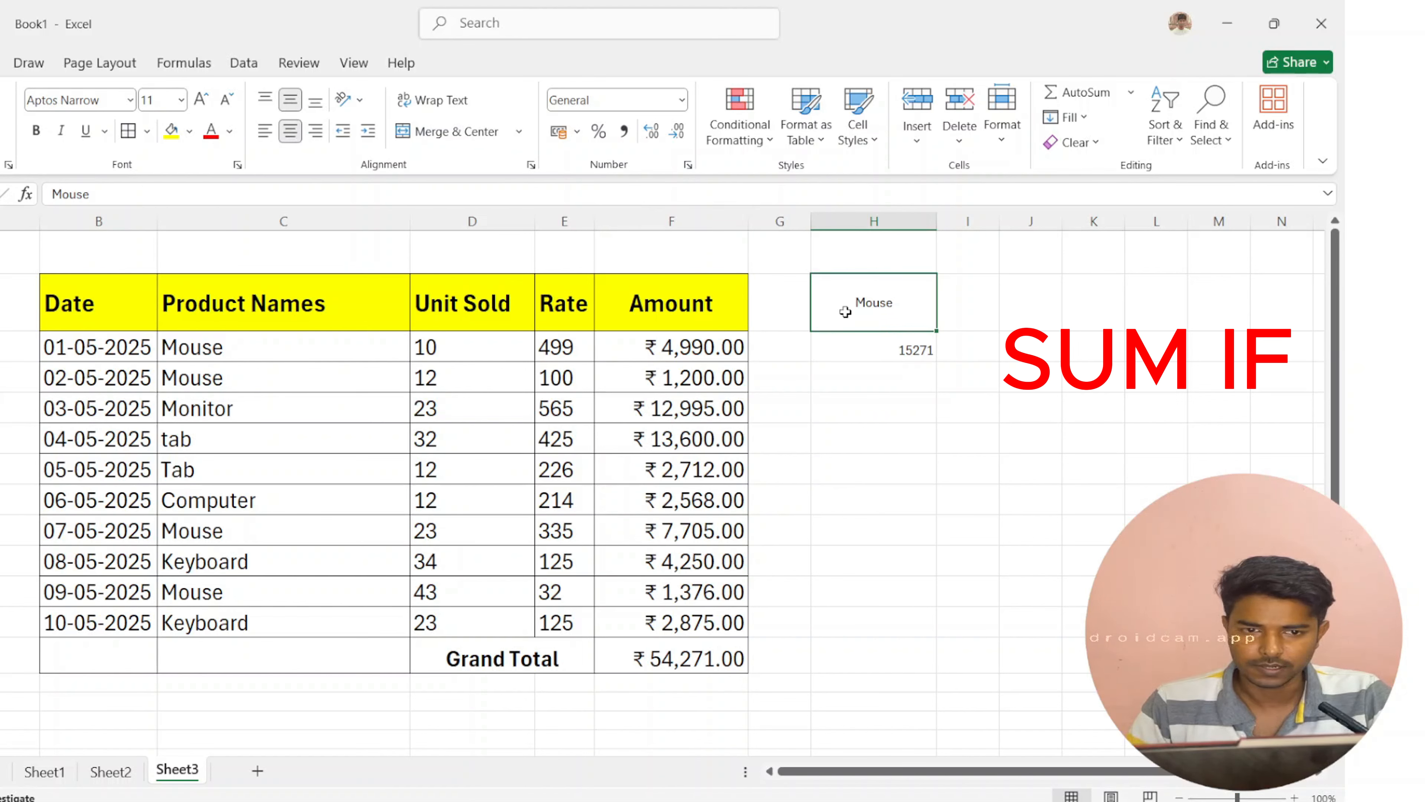
left_click(177, 137)
left_click(1060, 412)
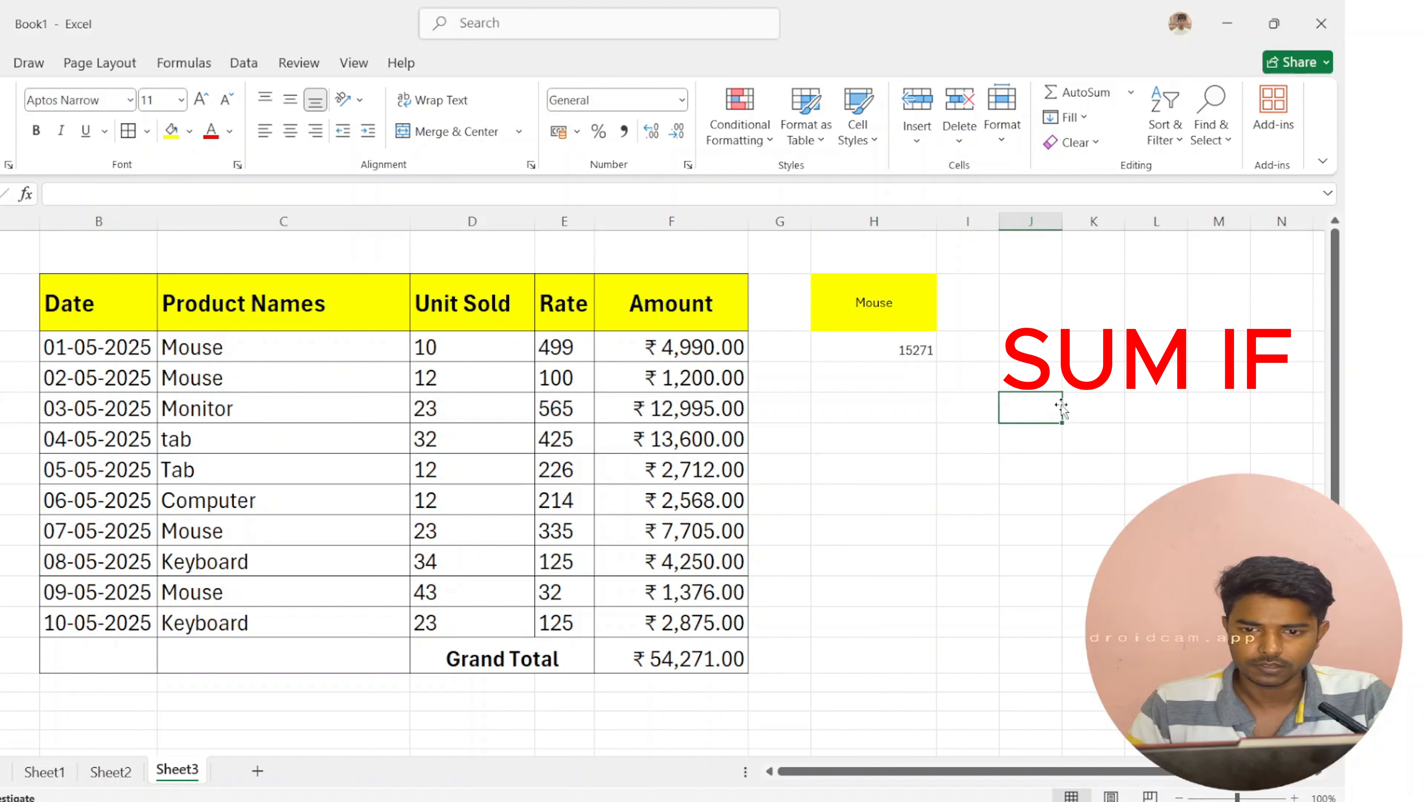
left_click(837, 336)
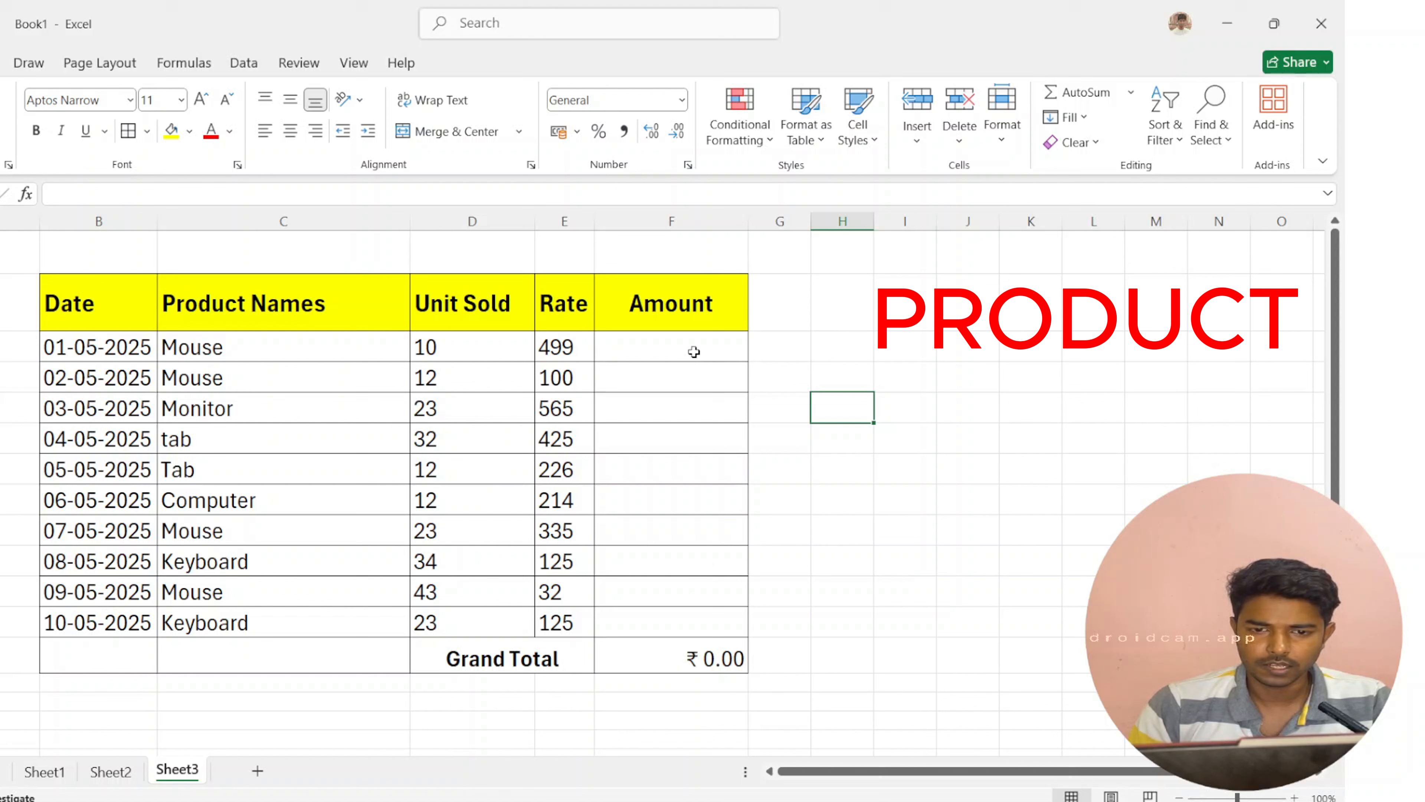
left_click(695, 351)
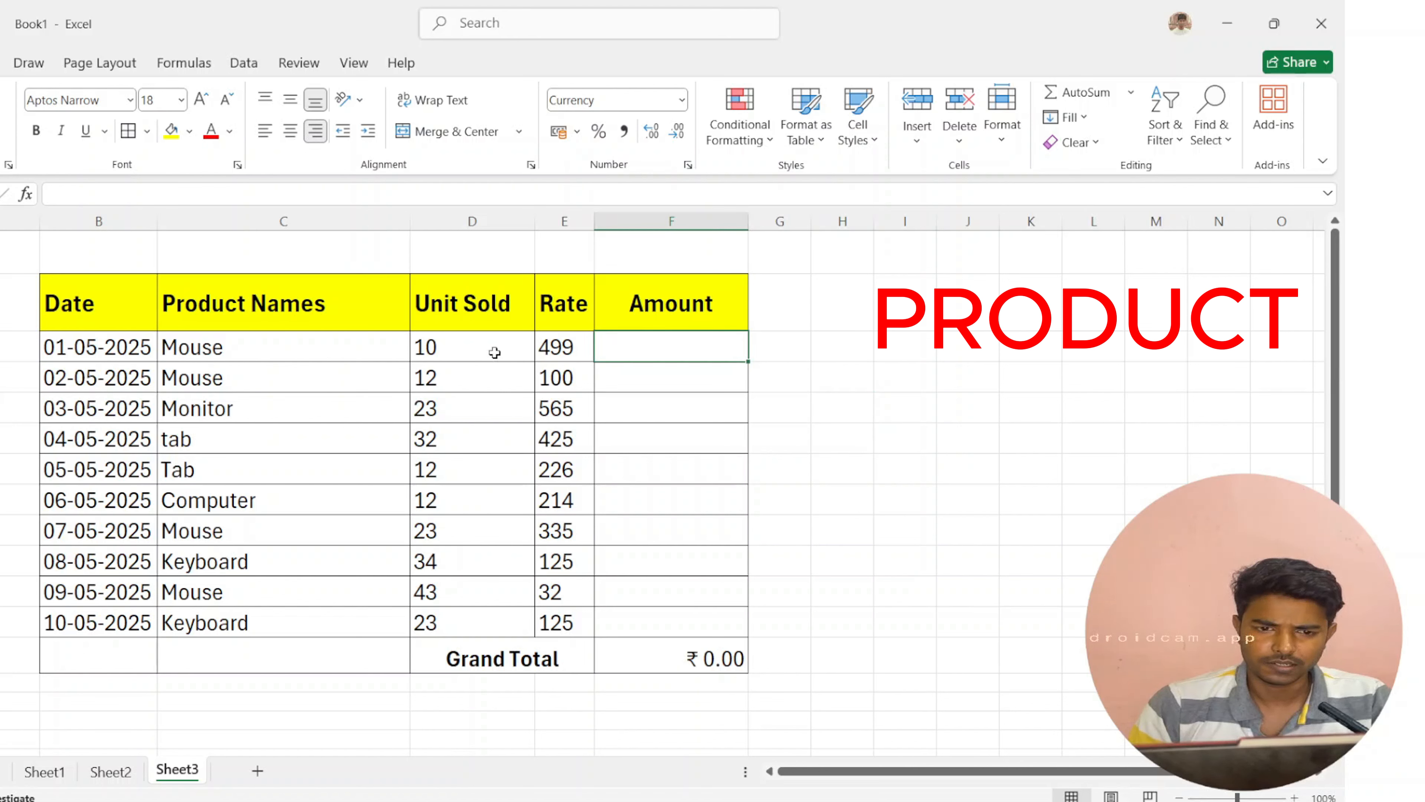
left_click(478, 346)
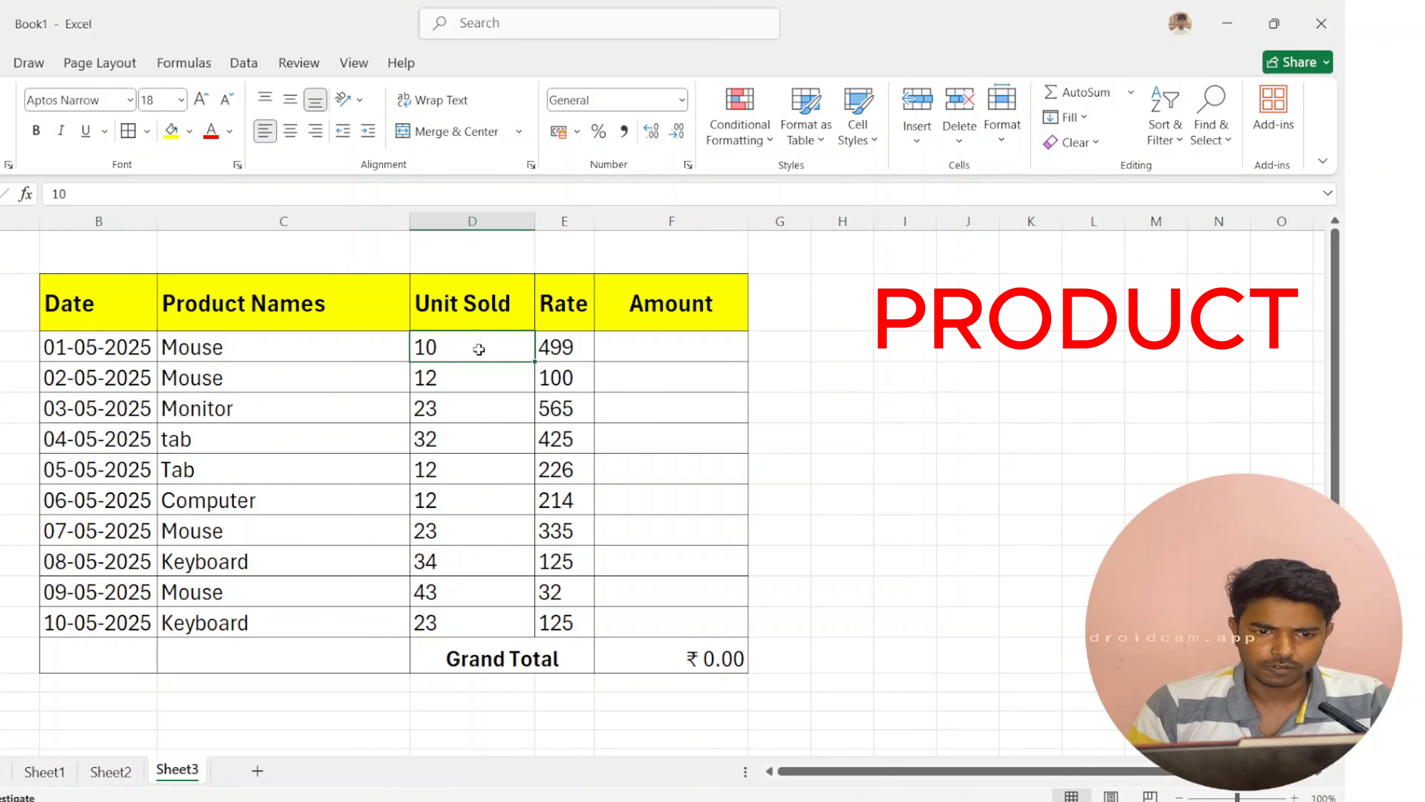
left_click_drag(482, 348, 497, 629)
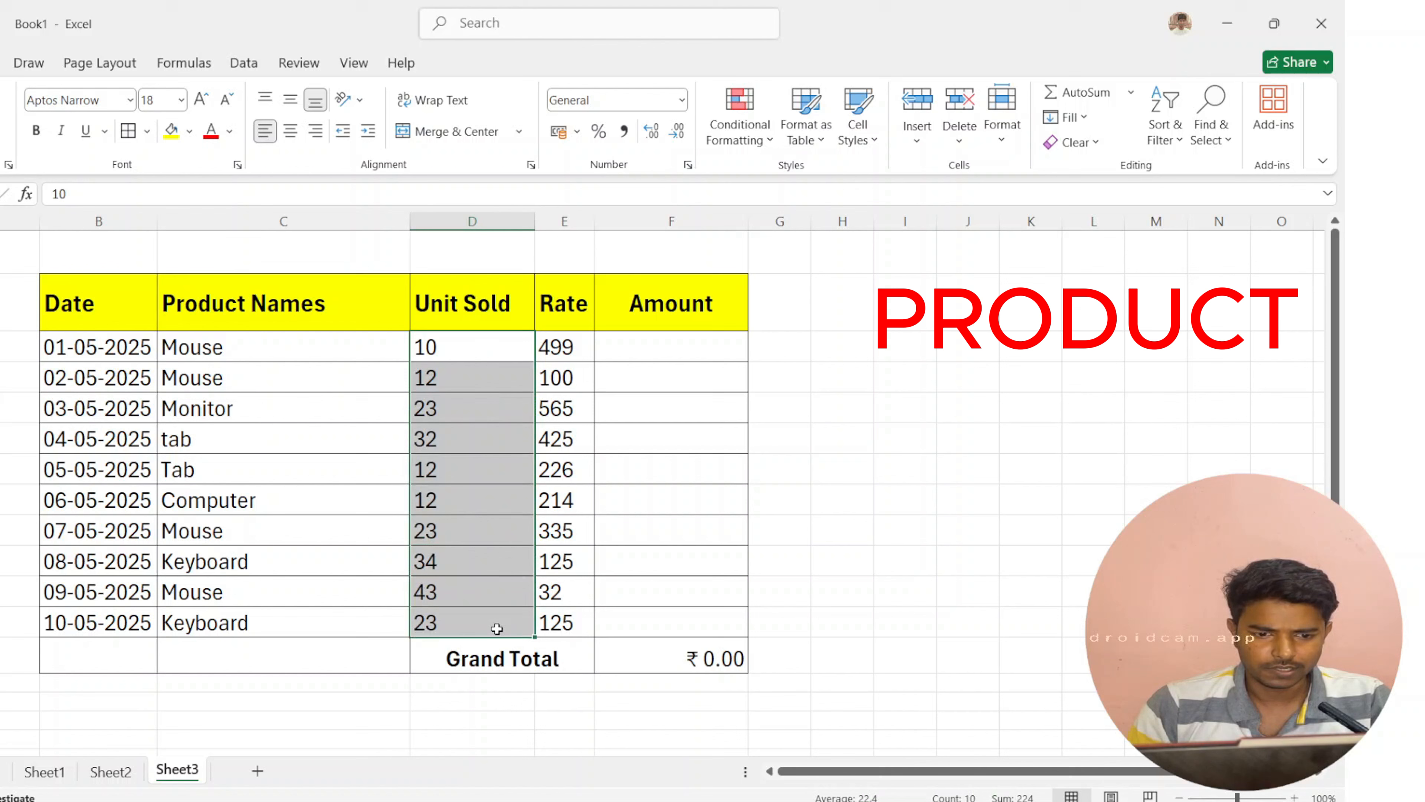
left_click(578, 352)
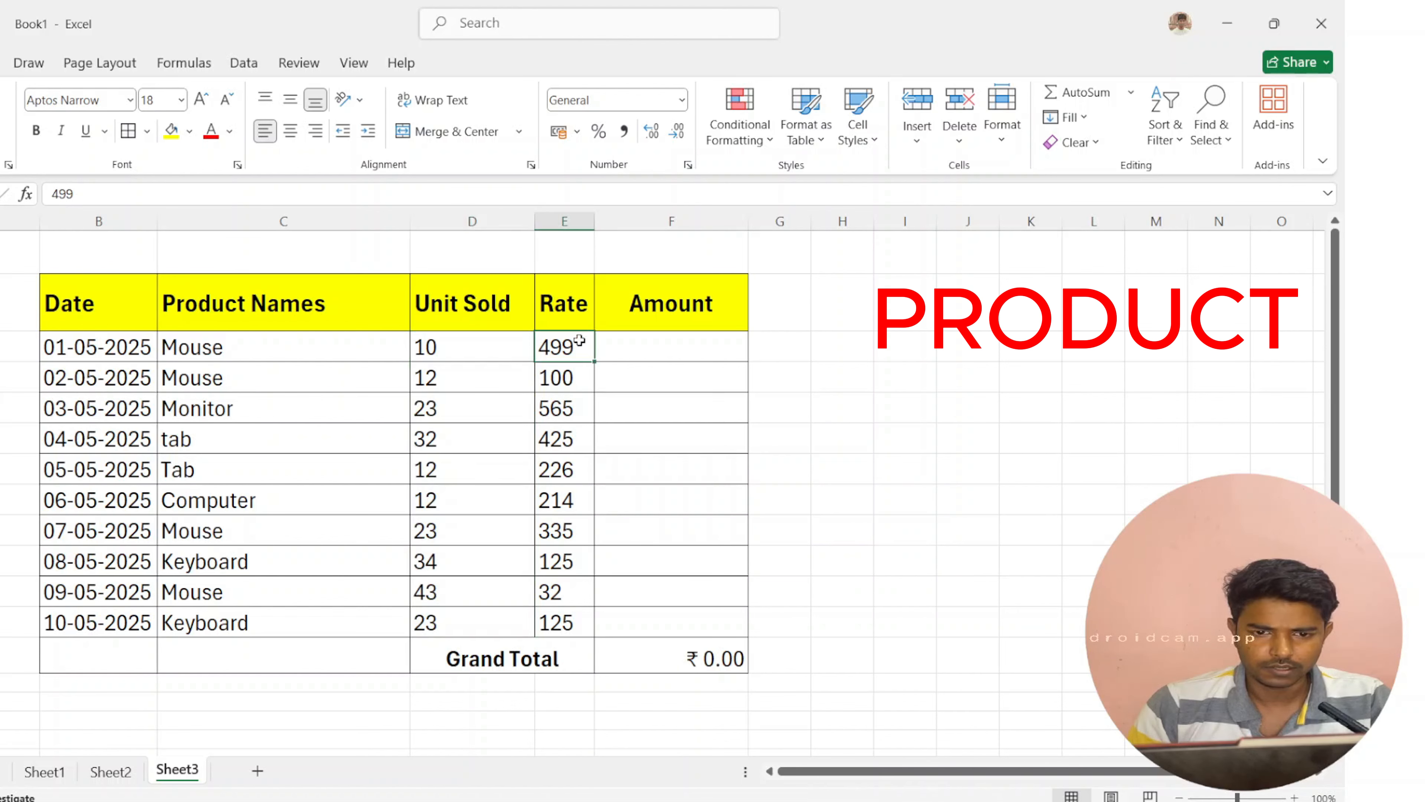
Enter a PRODUCT formula in F3 that multiplies the rate in E3 by the units sold in D3
left_click(649, 341)
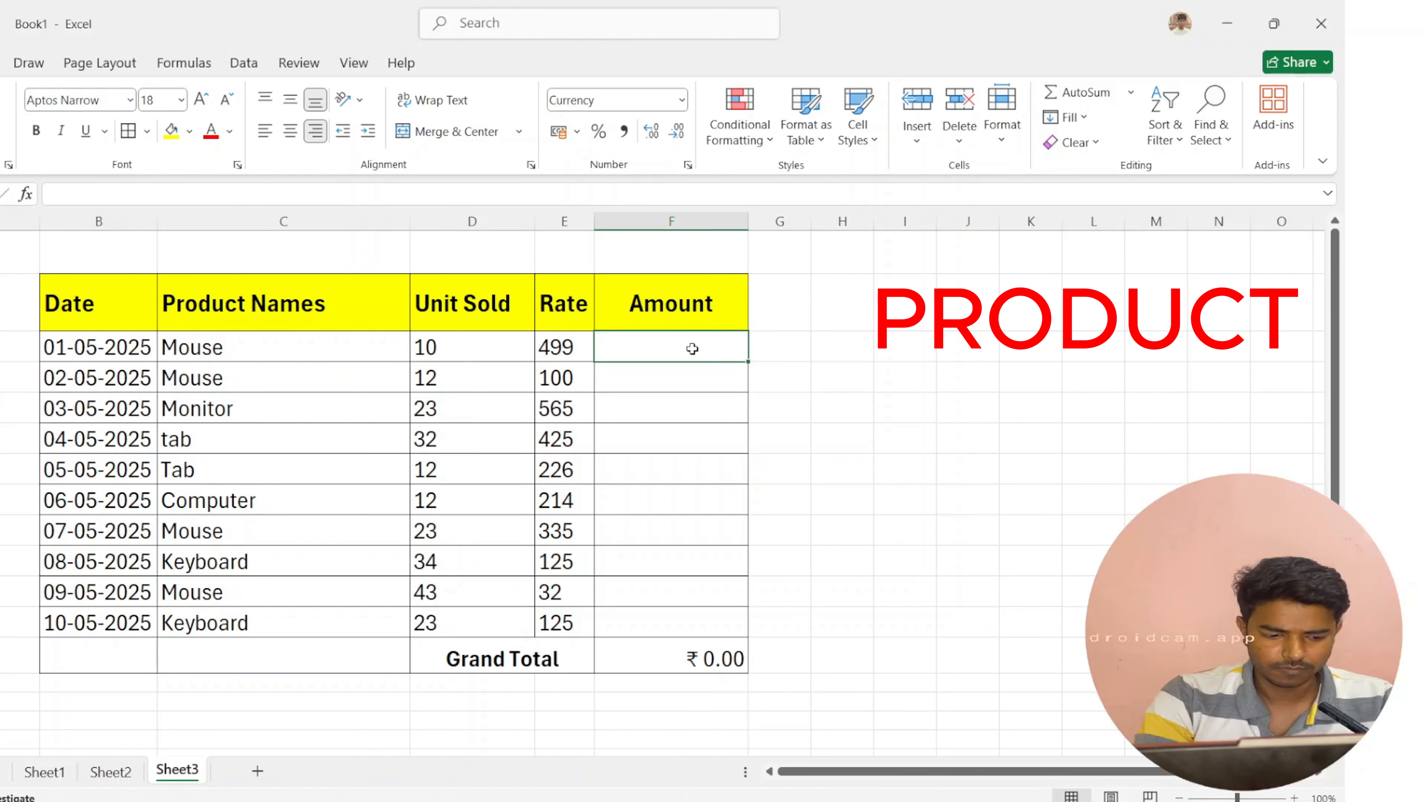
type("=")
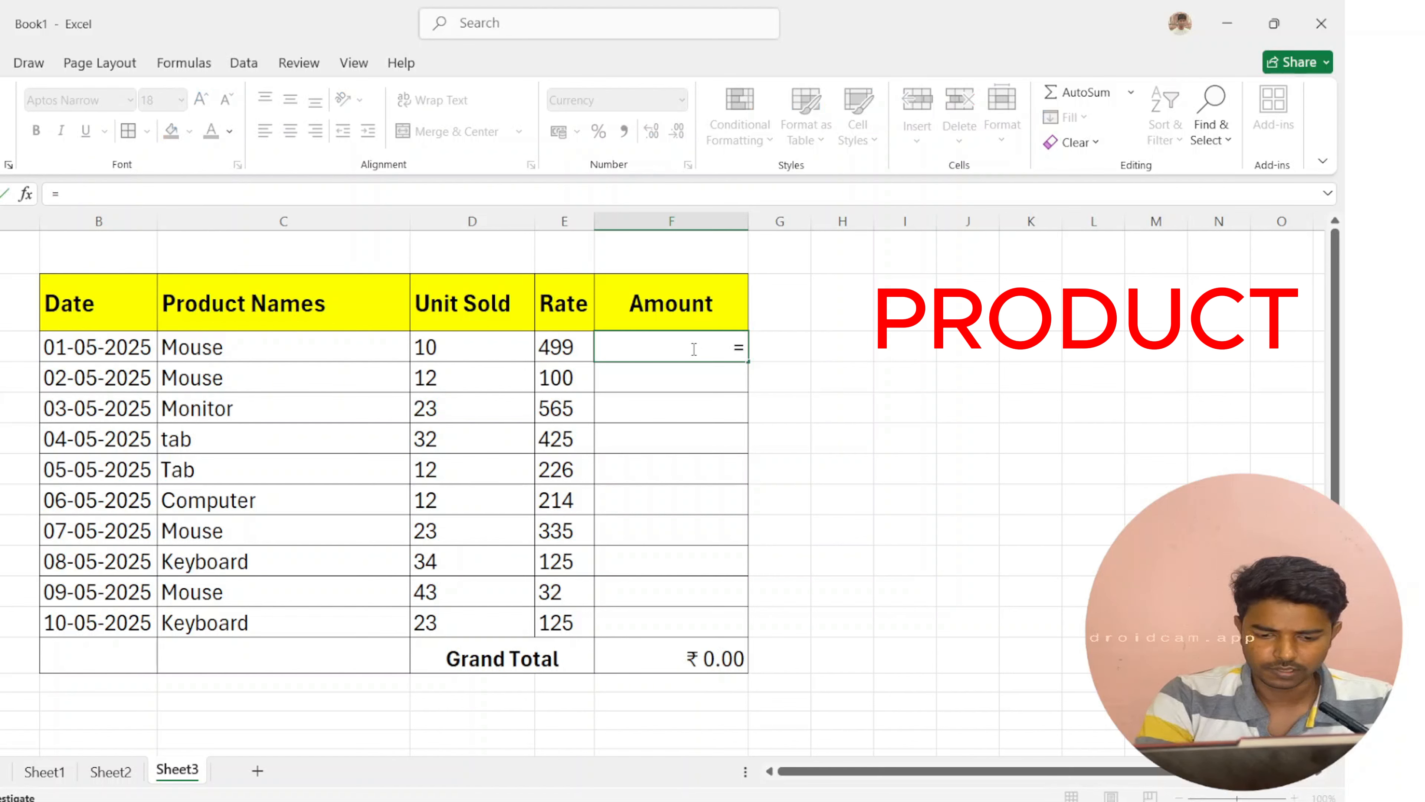
type("produc")
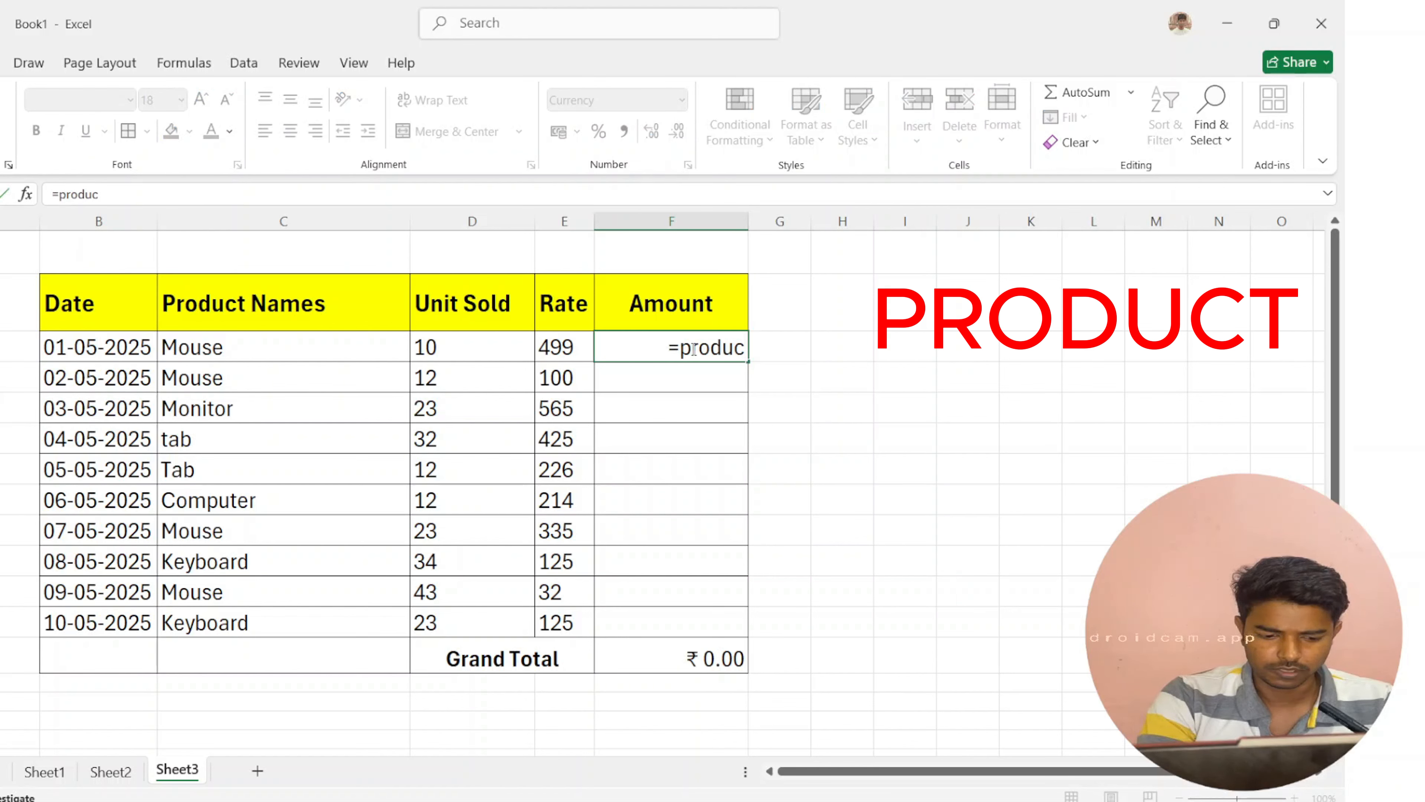
type("t")
key("Tab")
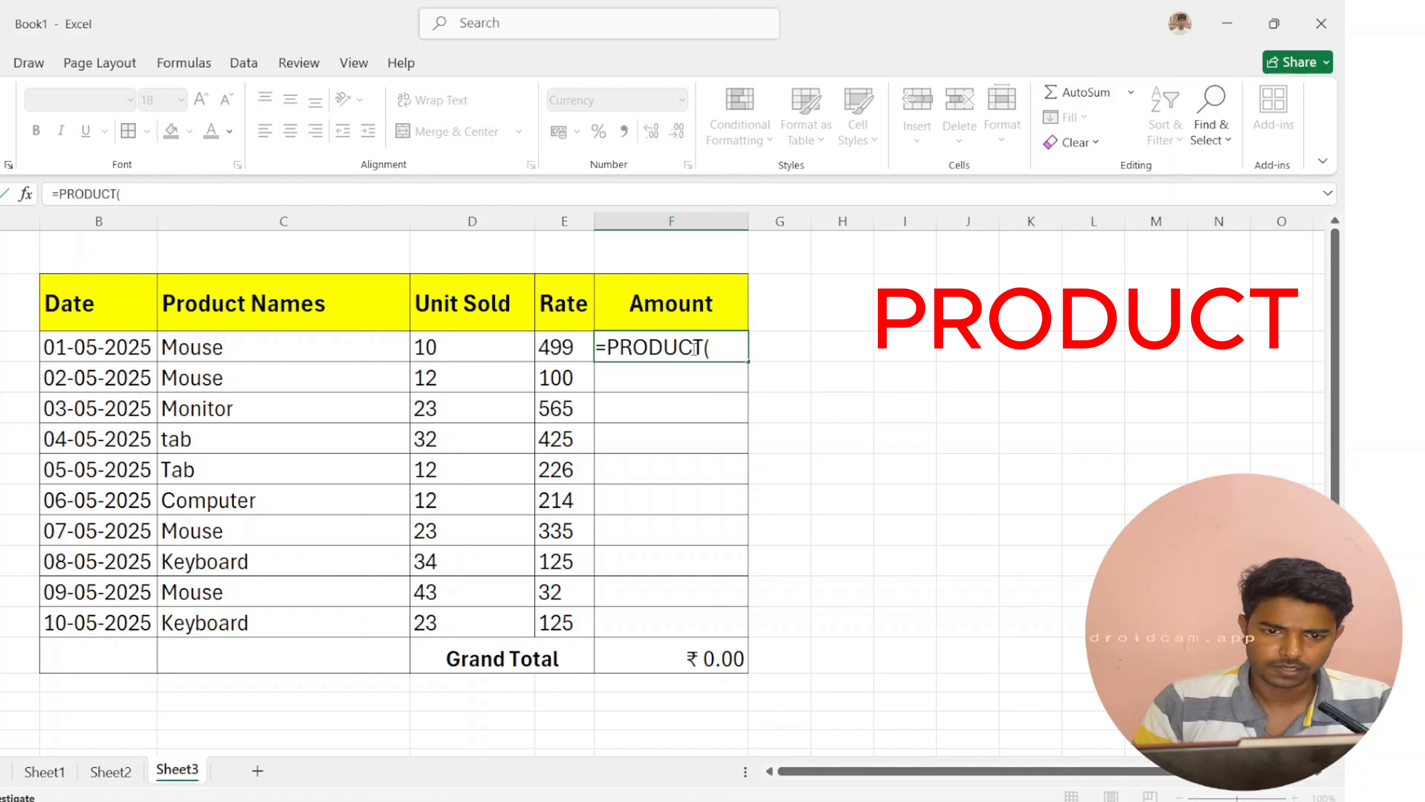
left_click(559, 346)
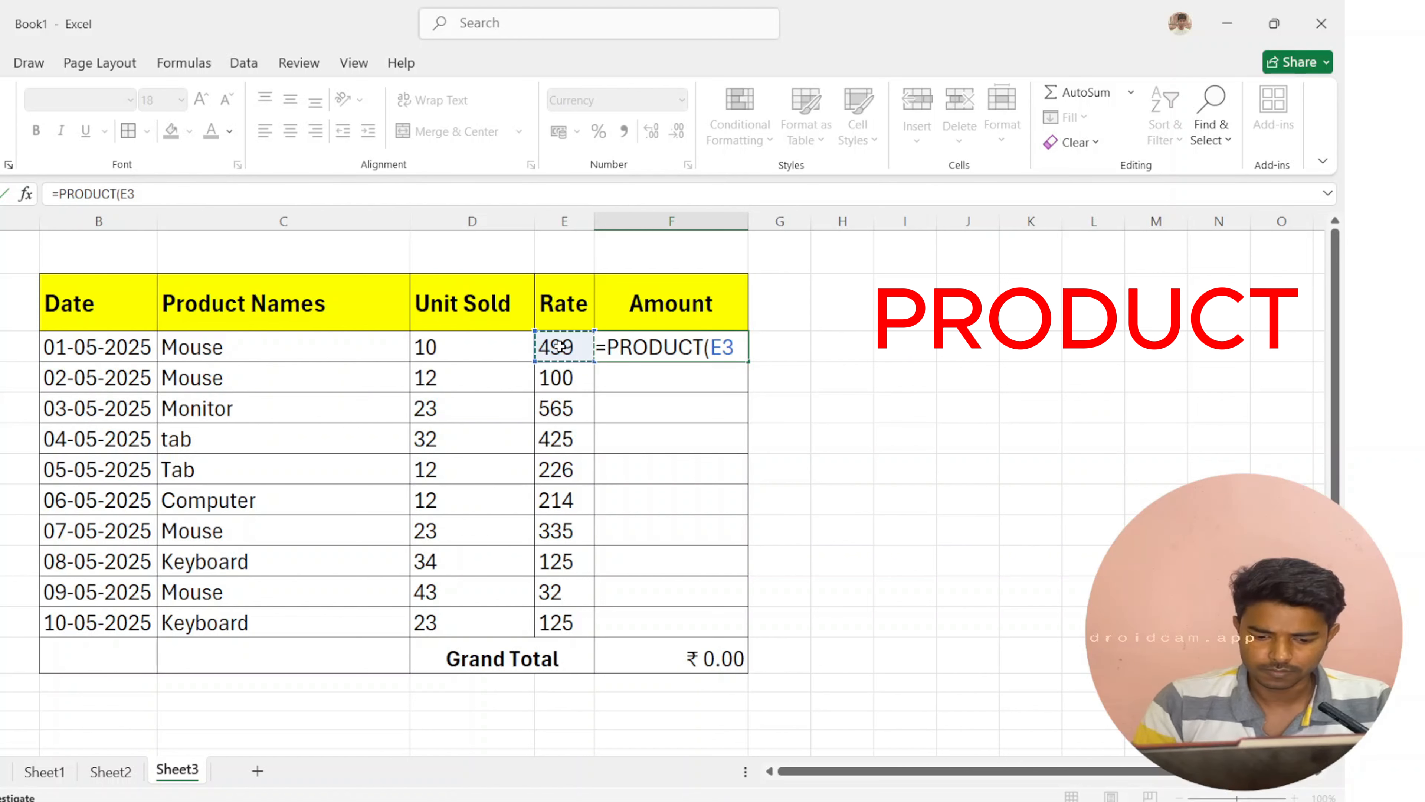
type(",")
left_click(486, 344)
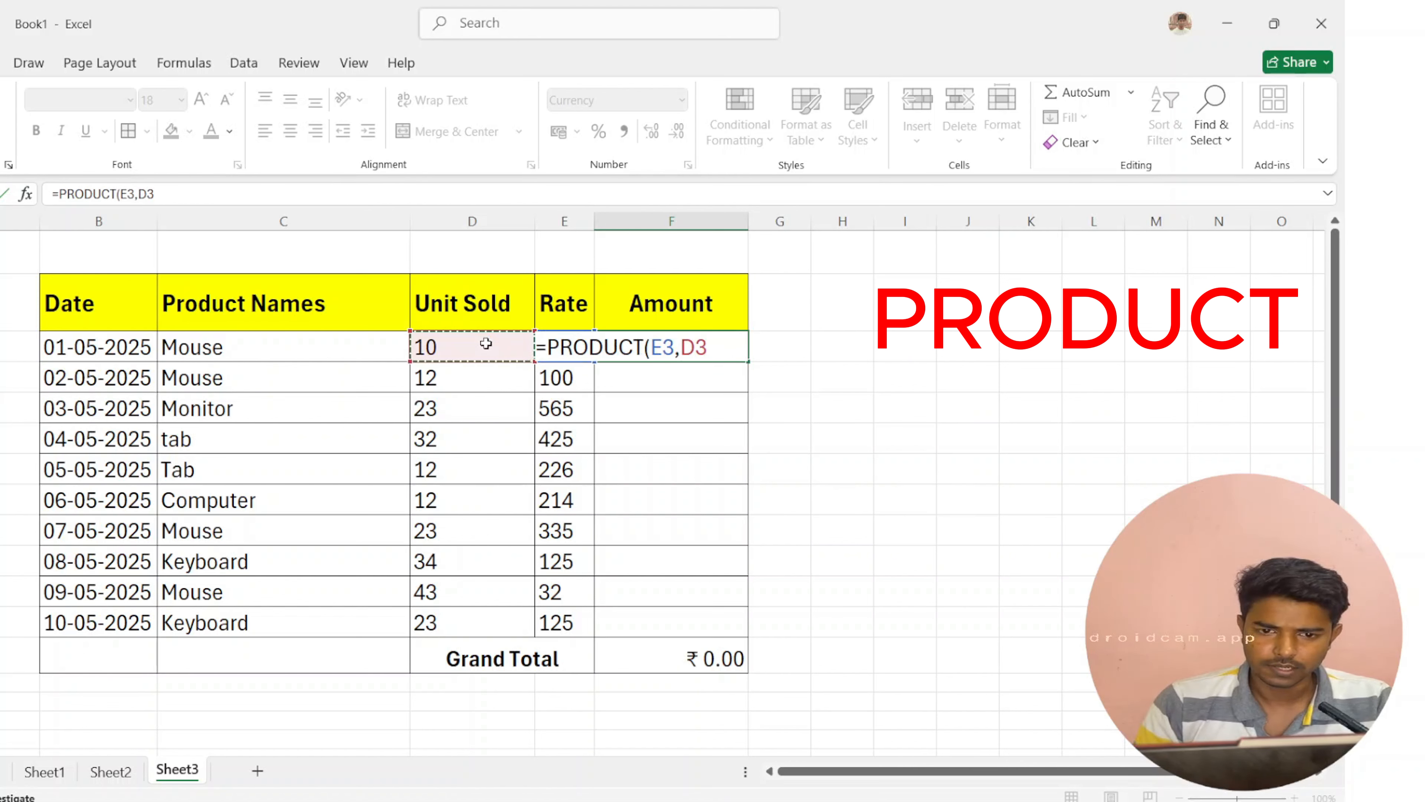
type(")")
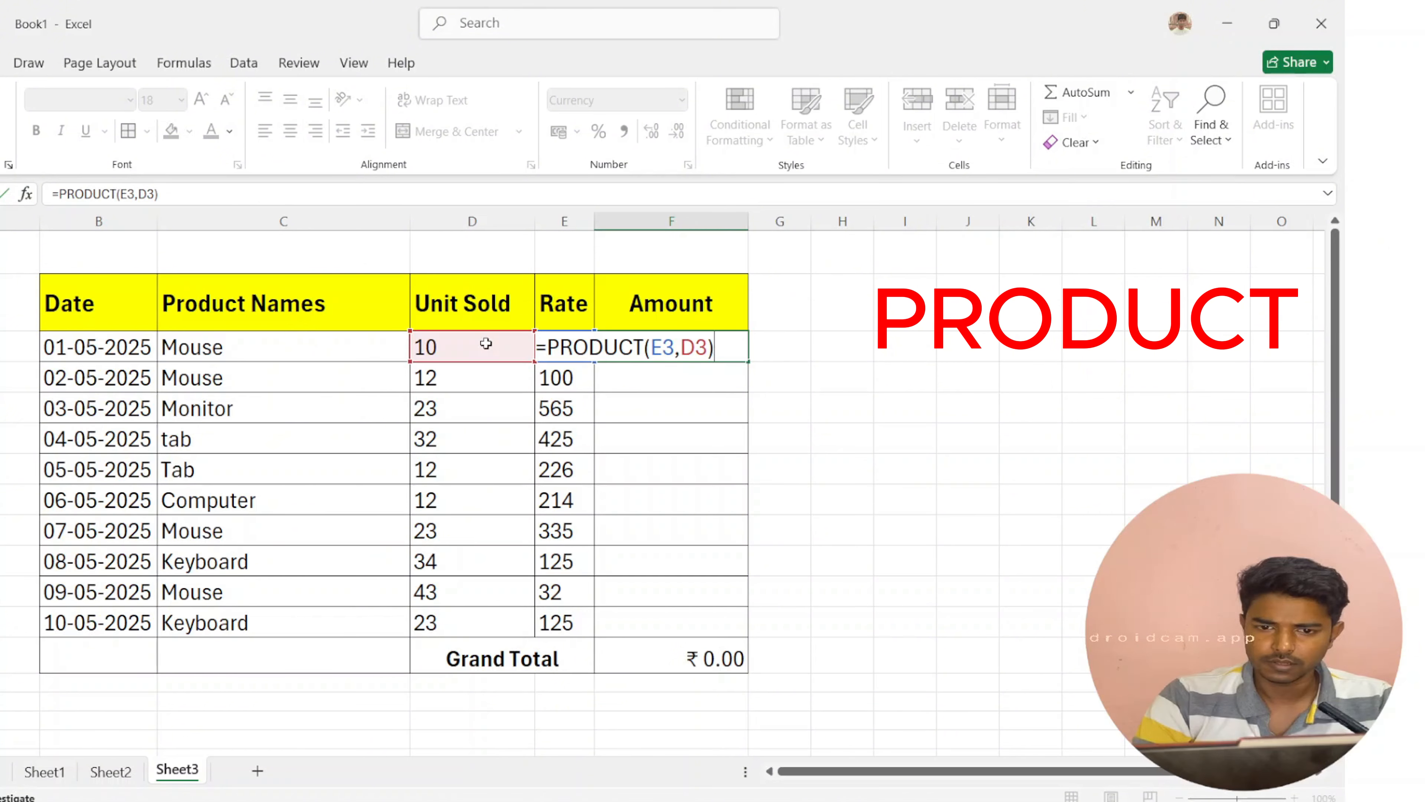
key("Return")
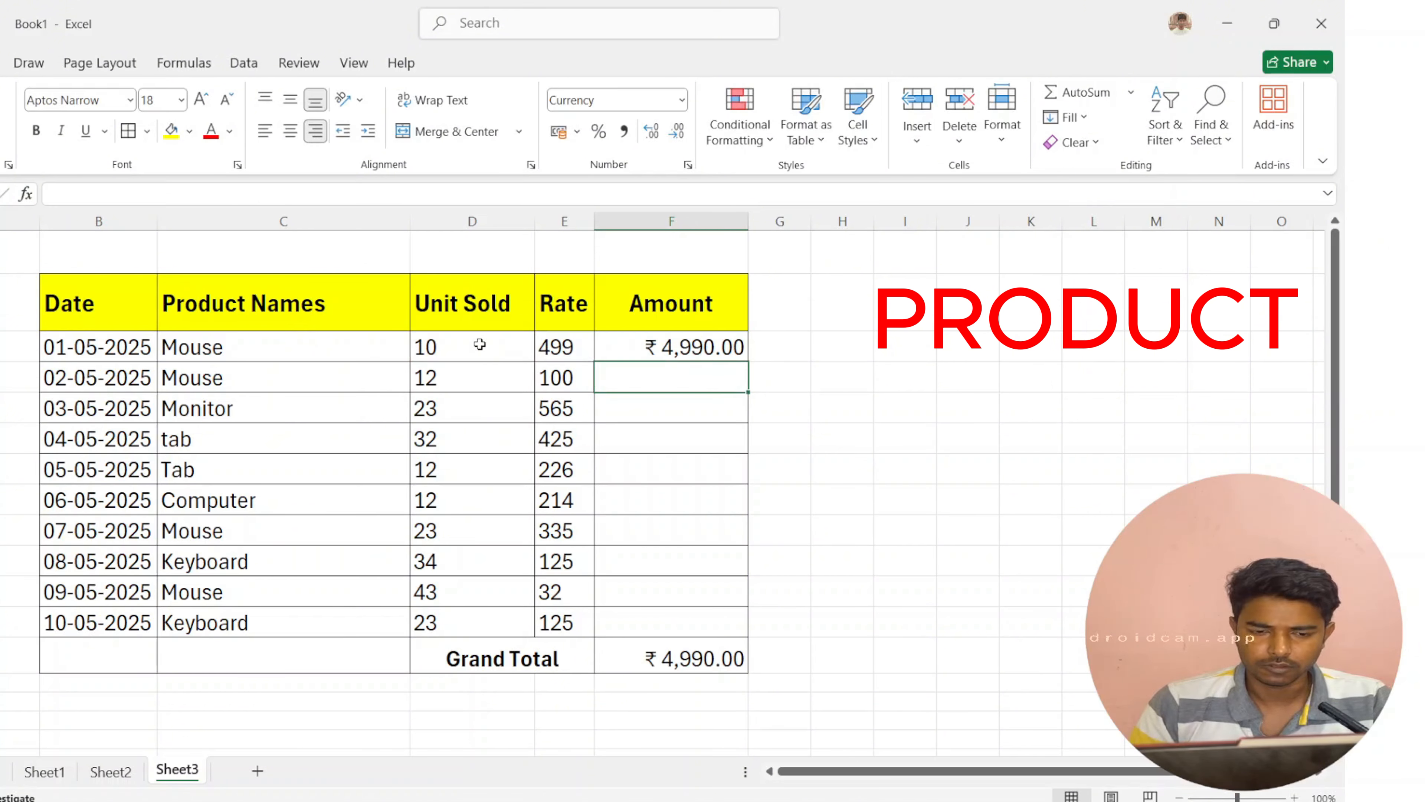
Fill the PRODUCT formula from F3 down through F12 to calculate every product's amount
left_click(631, 348)
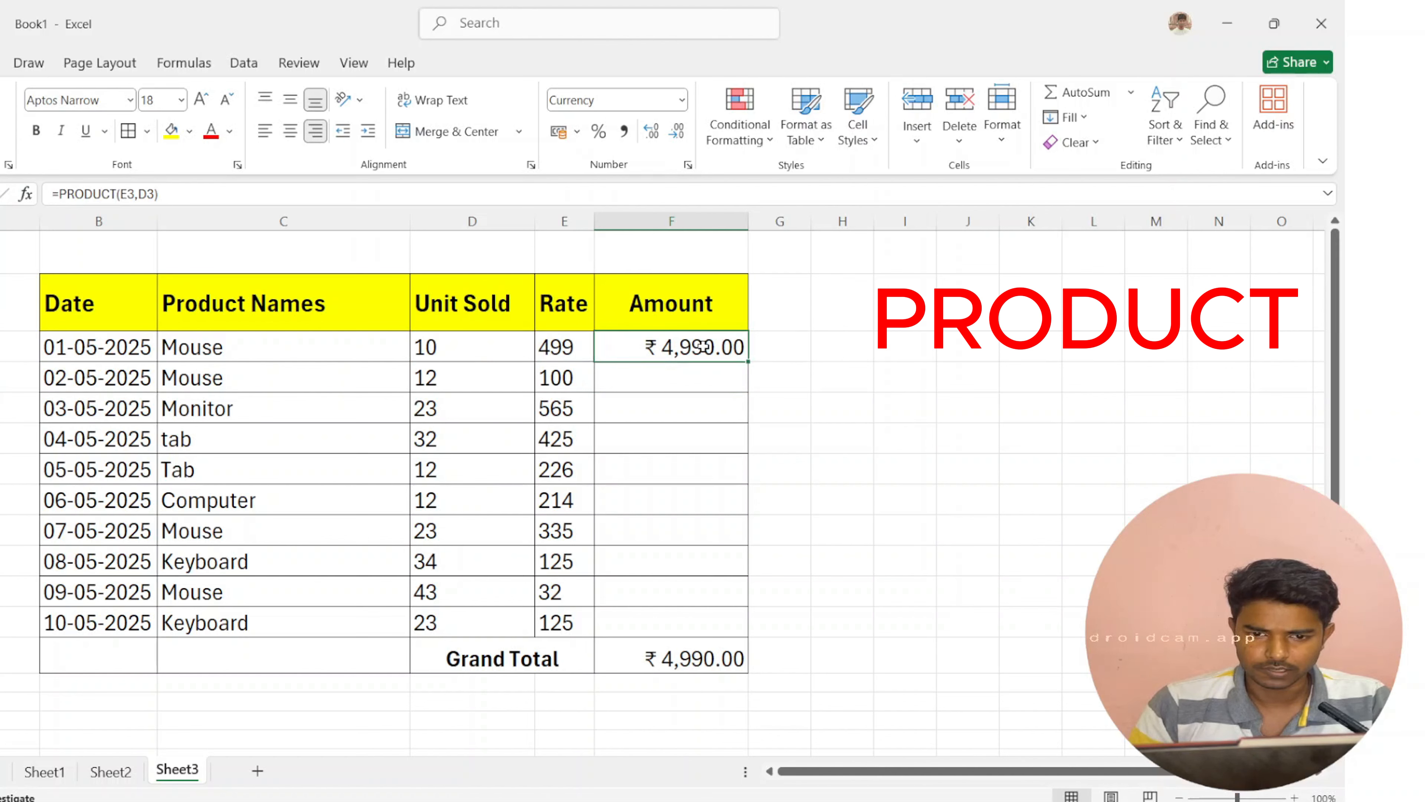
left_click_drag(701, 346, 682, 620)
key("ctrl+d")
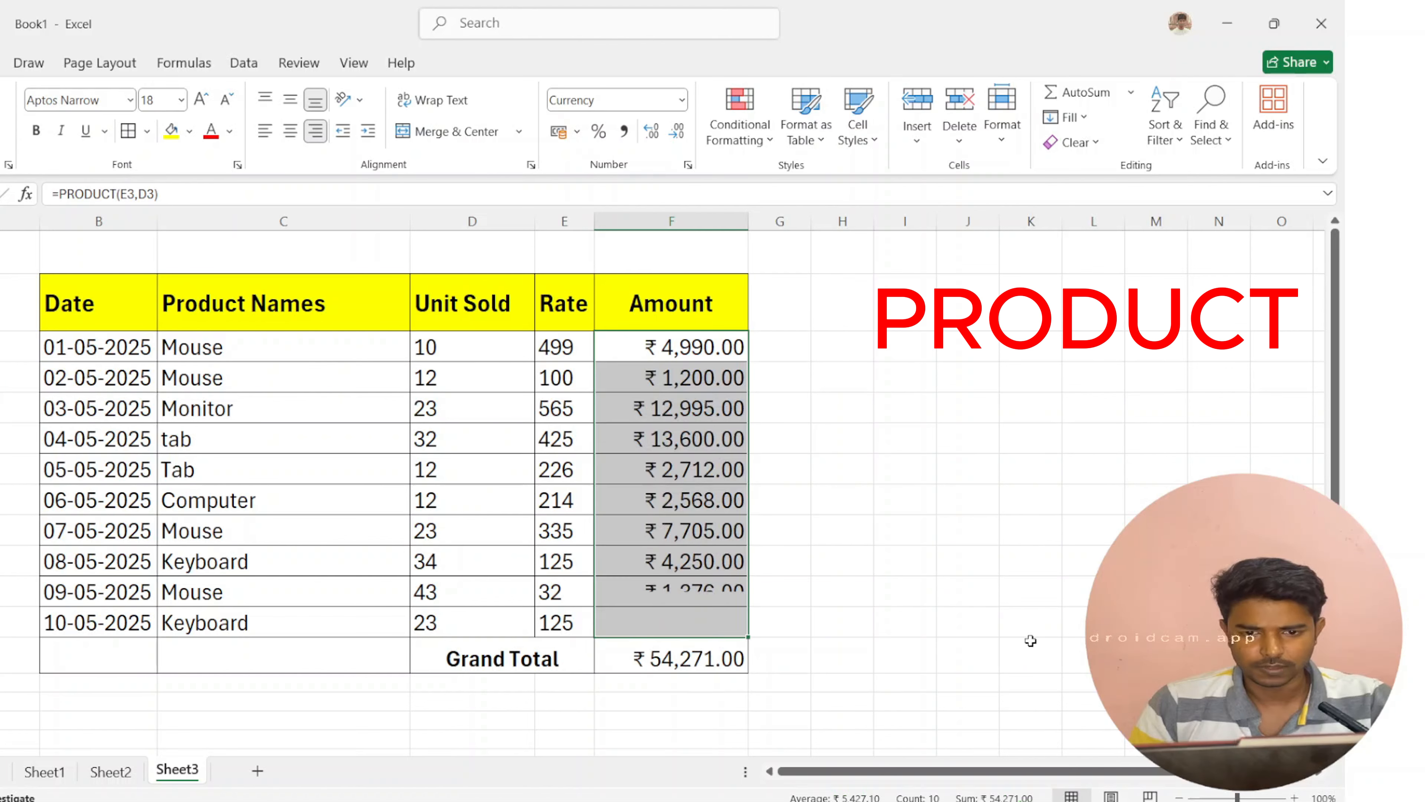
left_click(877, 442)
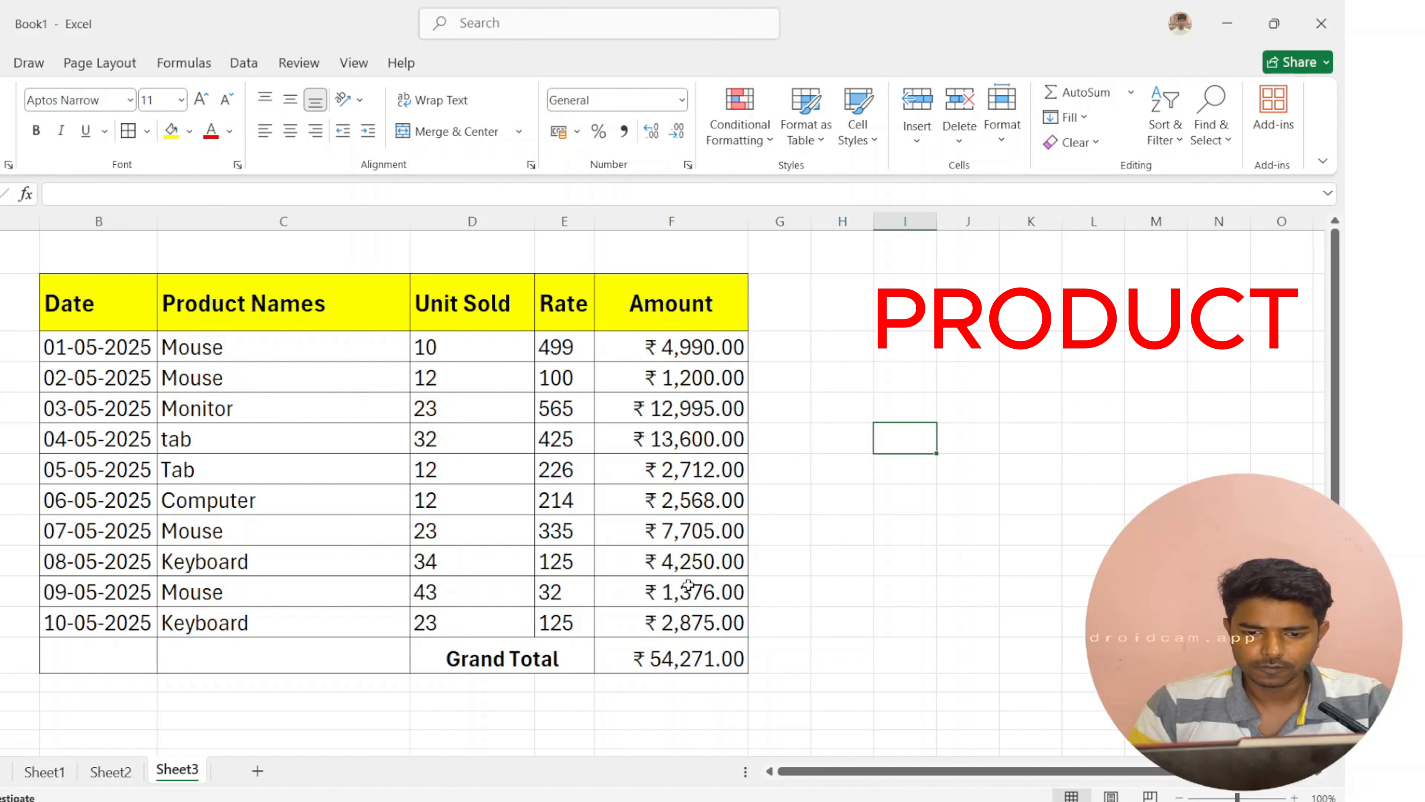
left_click(1002, 551)
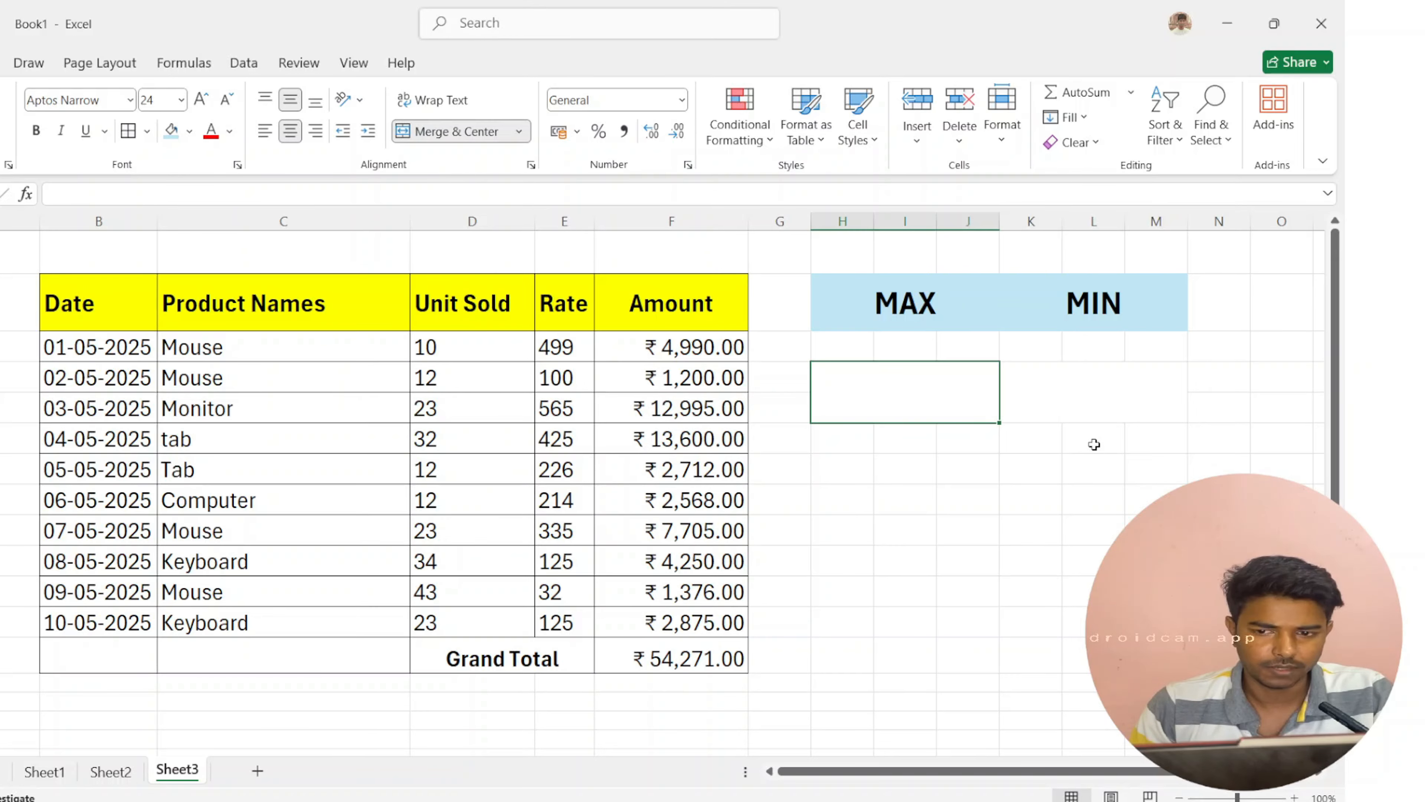
left_click(916, 305)
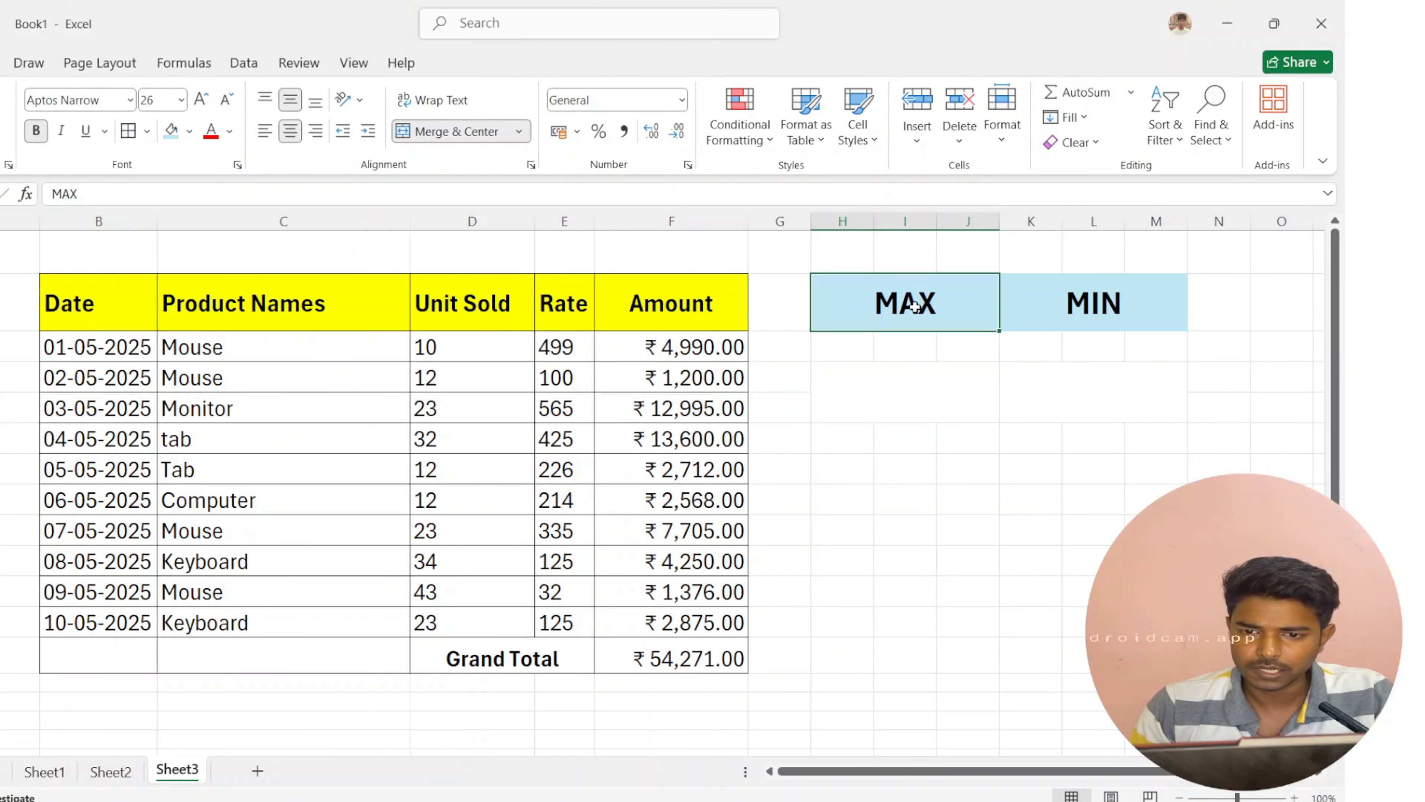
left_click(926, 392)
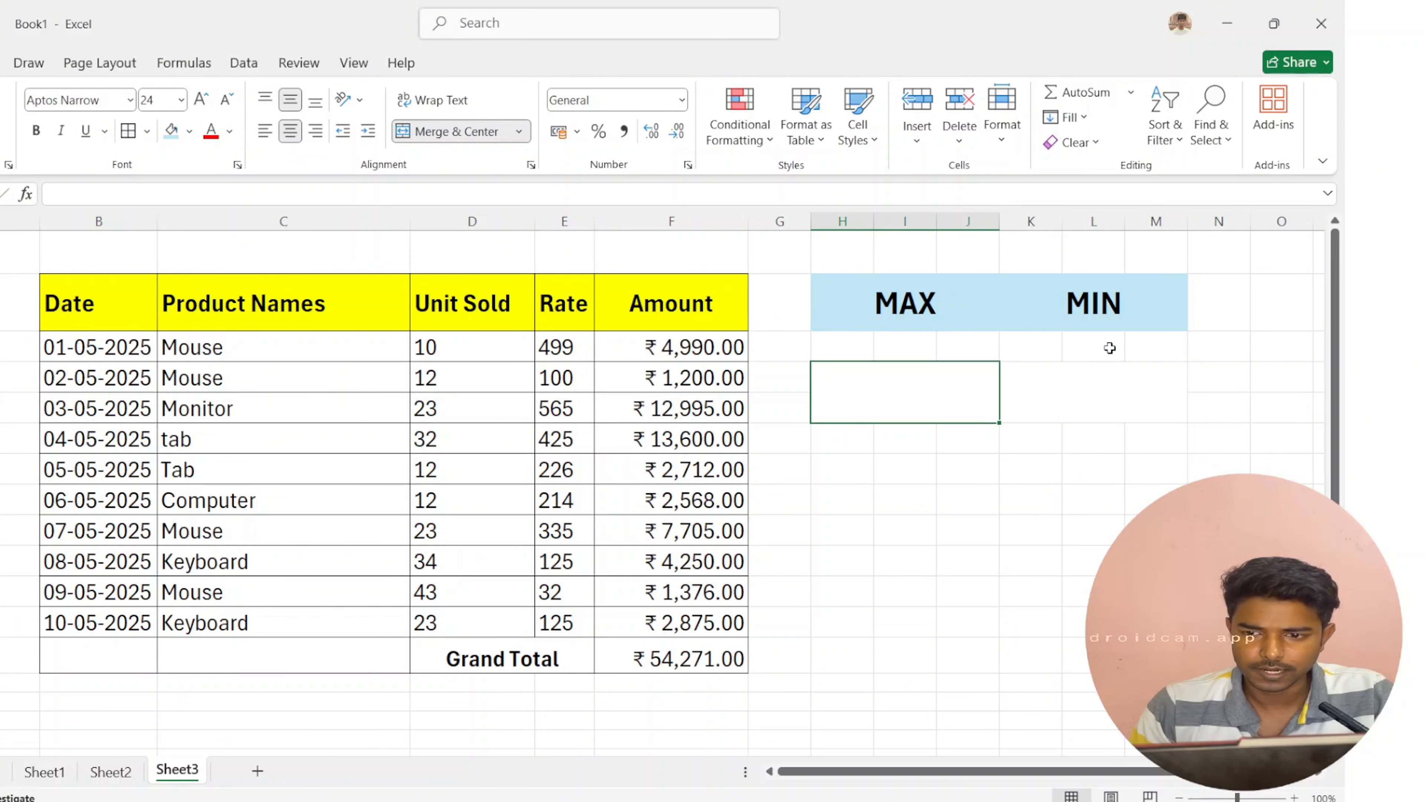
left_click(1102, 304)
left_click(1129, 401)
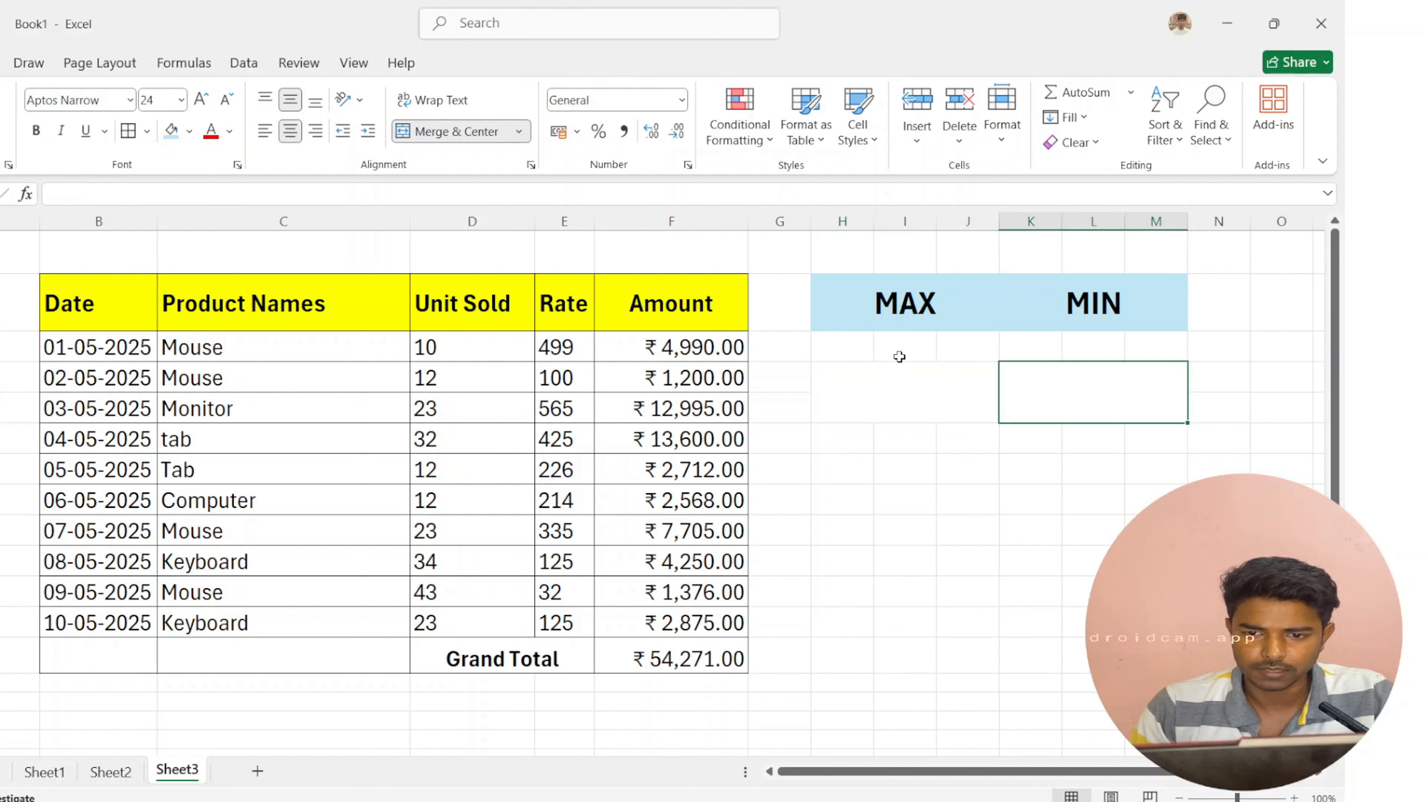
Enter a MAX formula over the amounts F3:F12 in the merged cell below the MAX heading
left_click(900, 390)
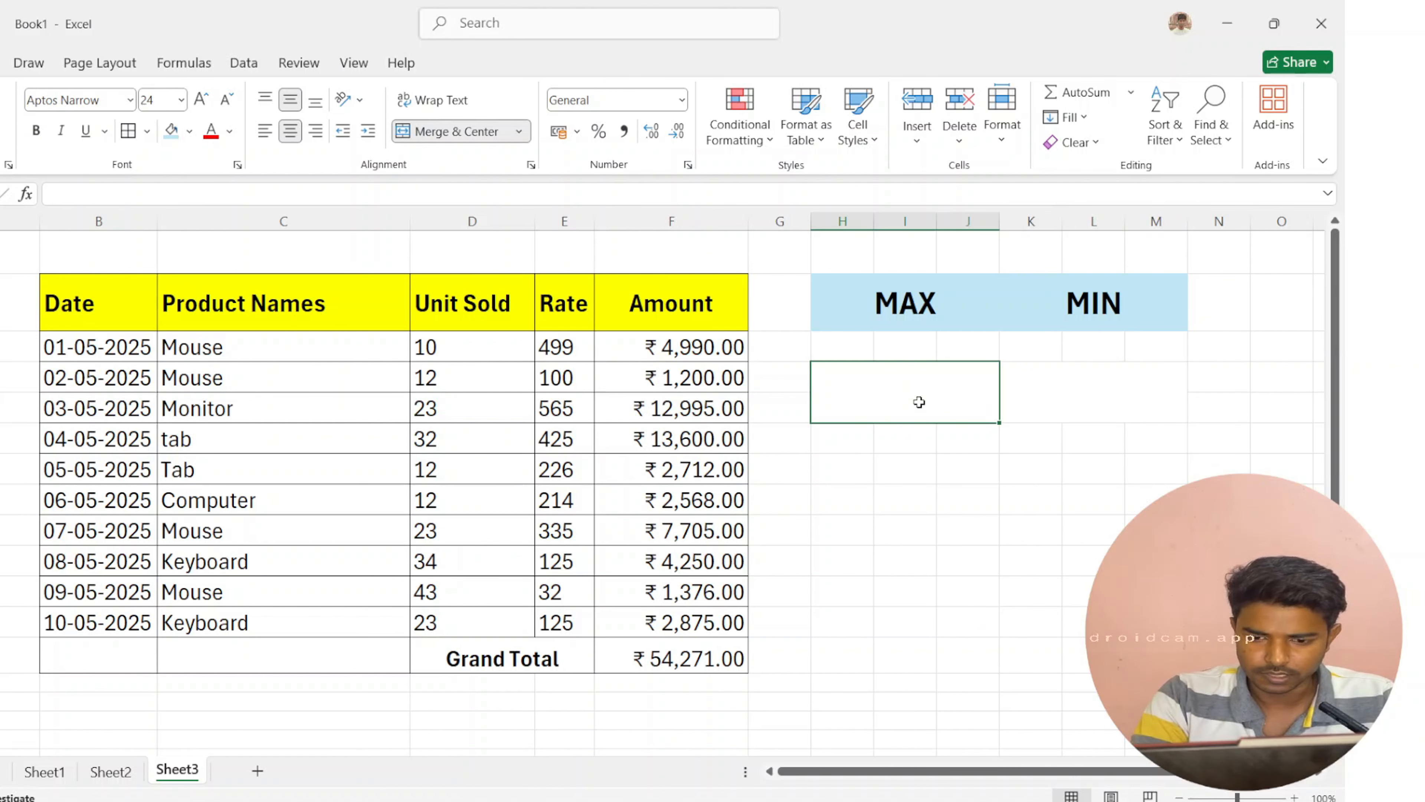
type("=")
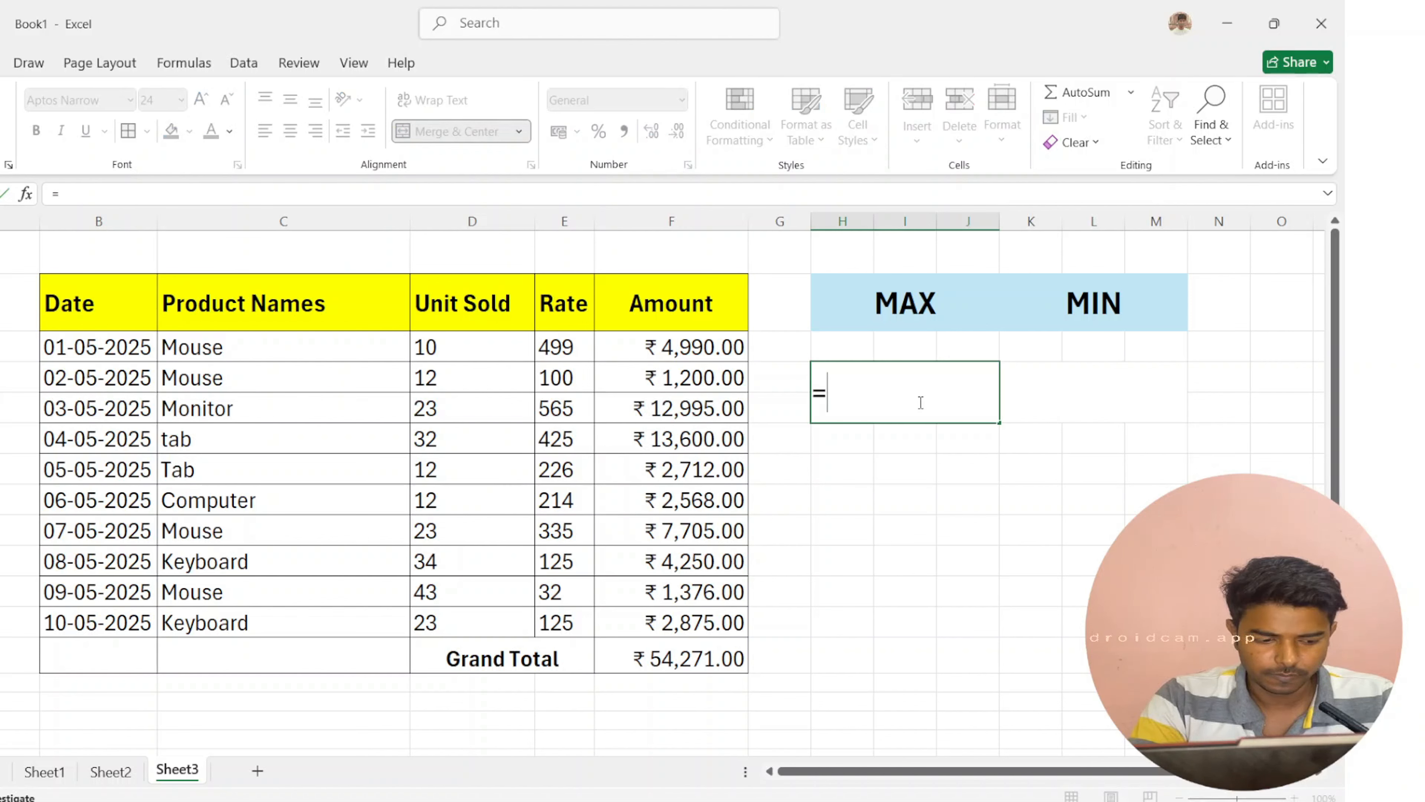
type("max")
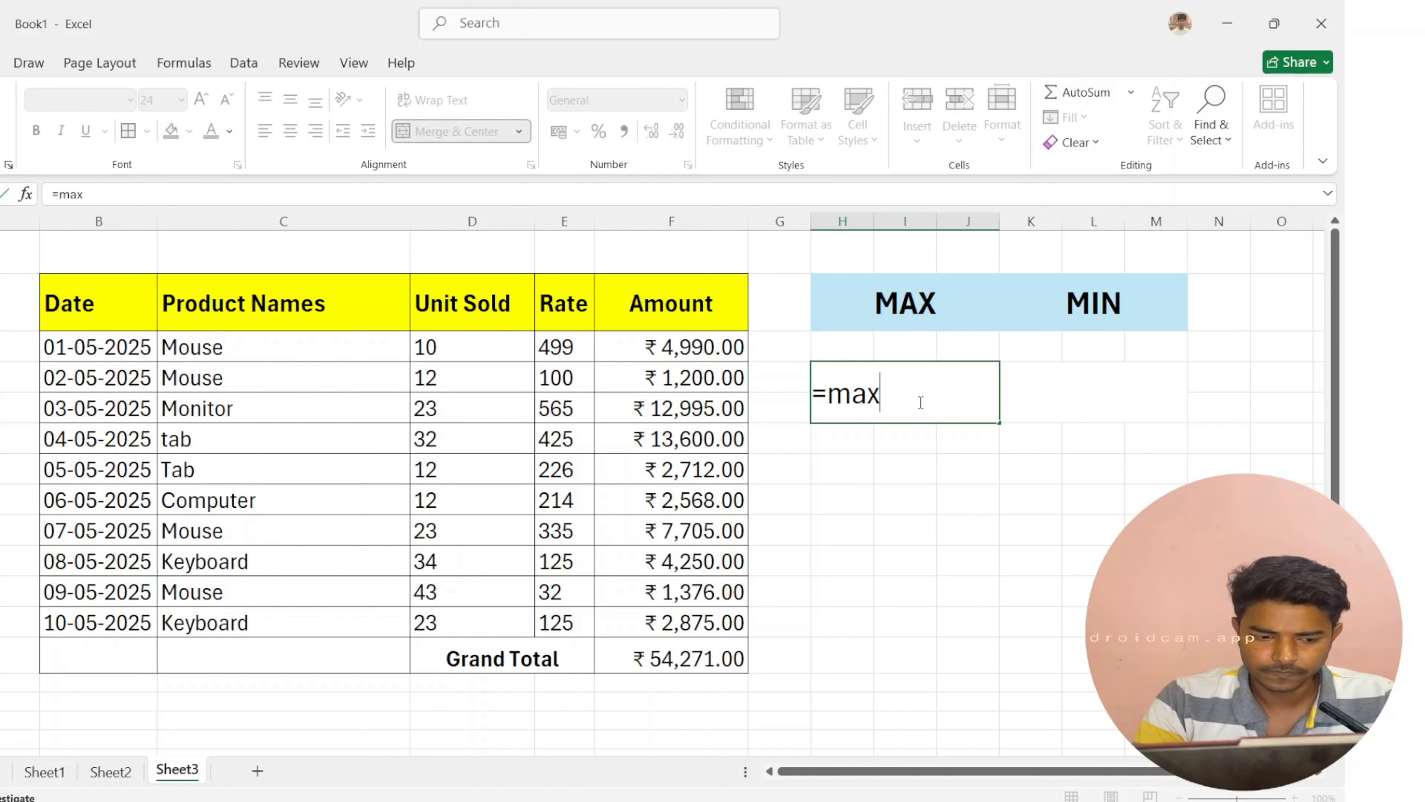
key("Tab")
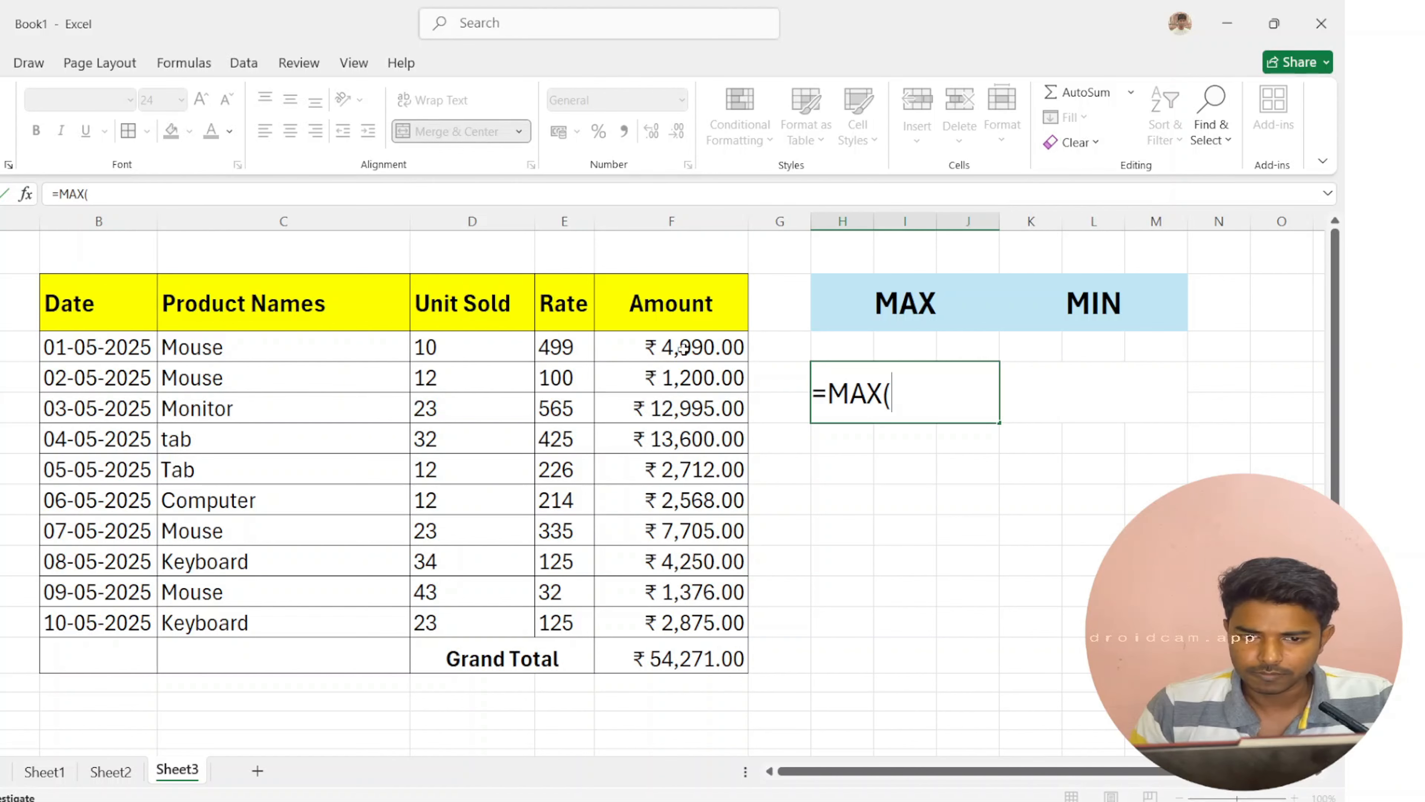
left_click_drag(682, 346, 700, 613)
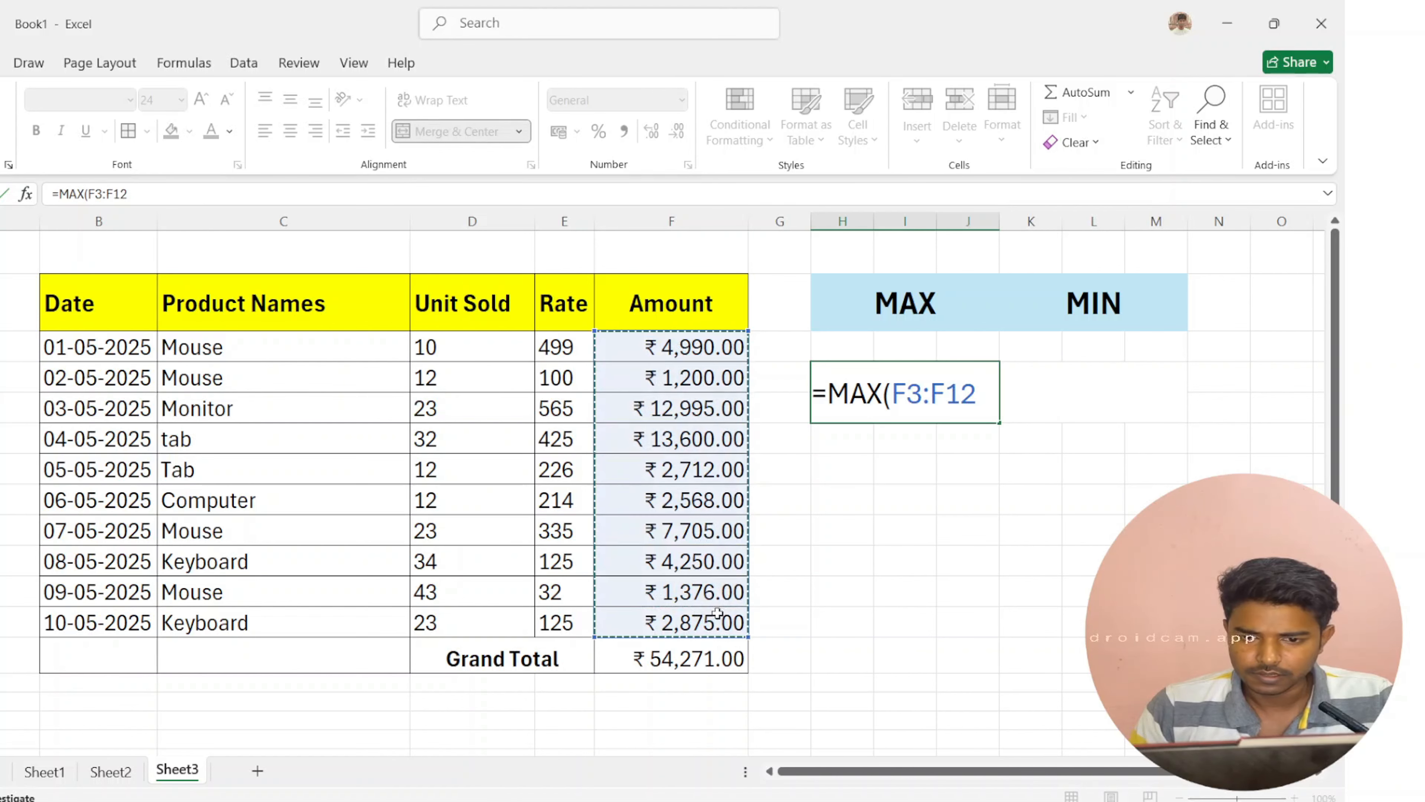
type(")")
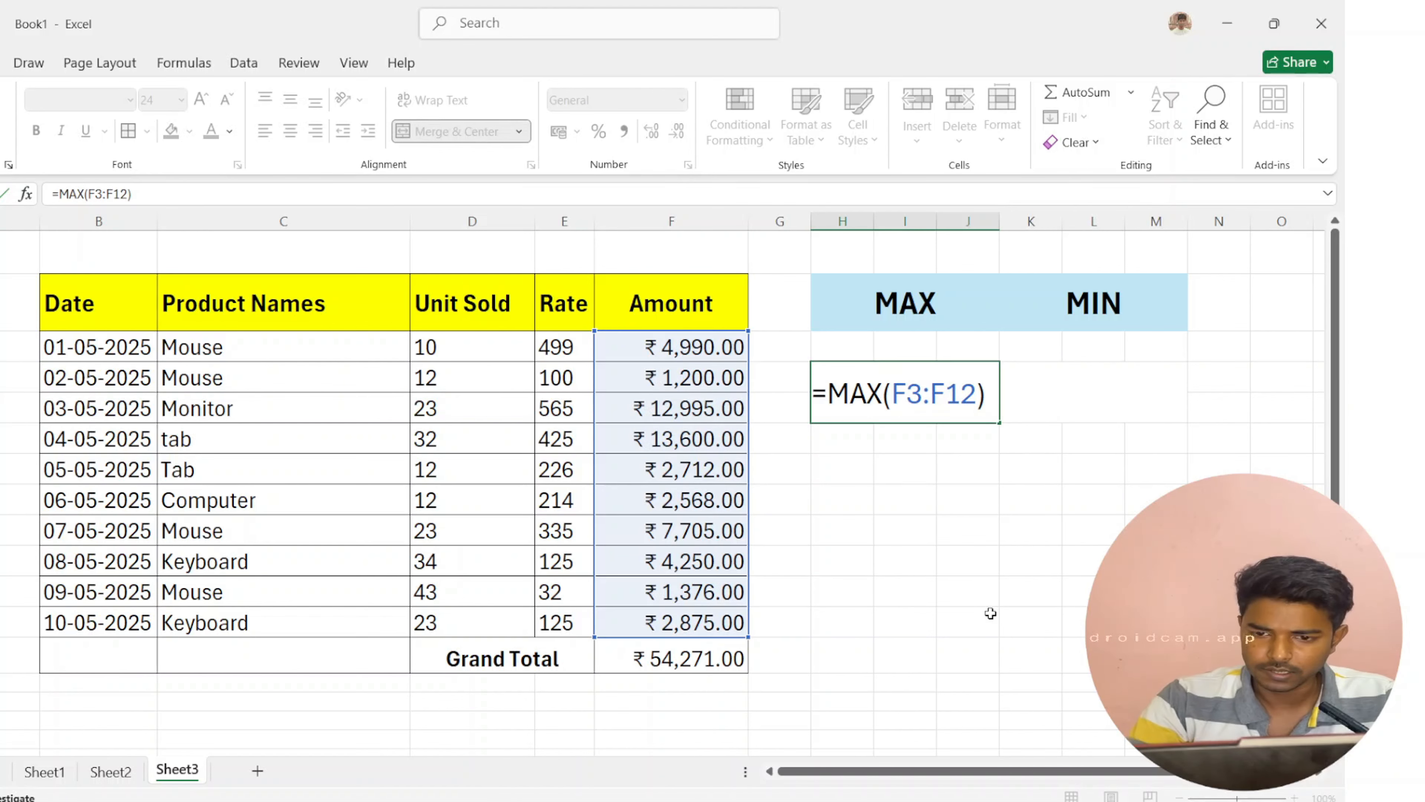
key("Return")
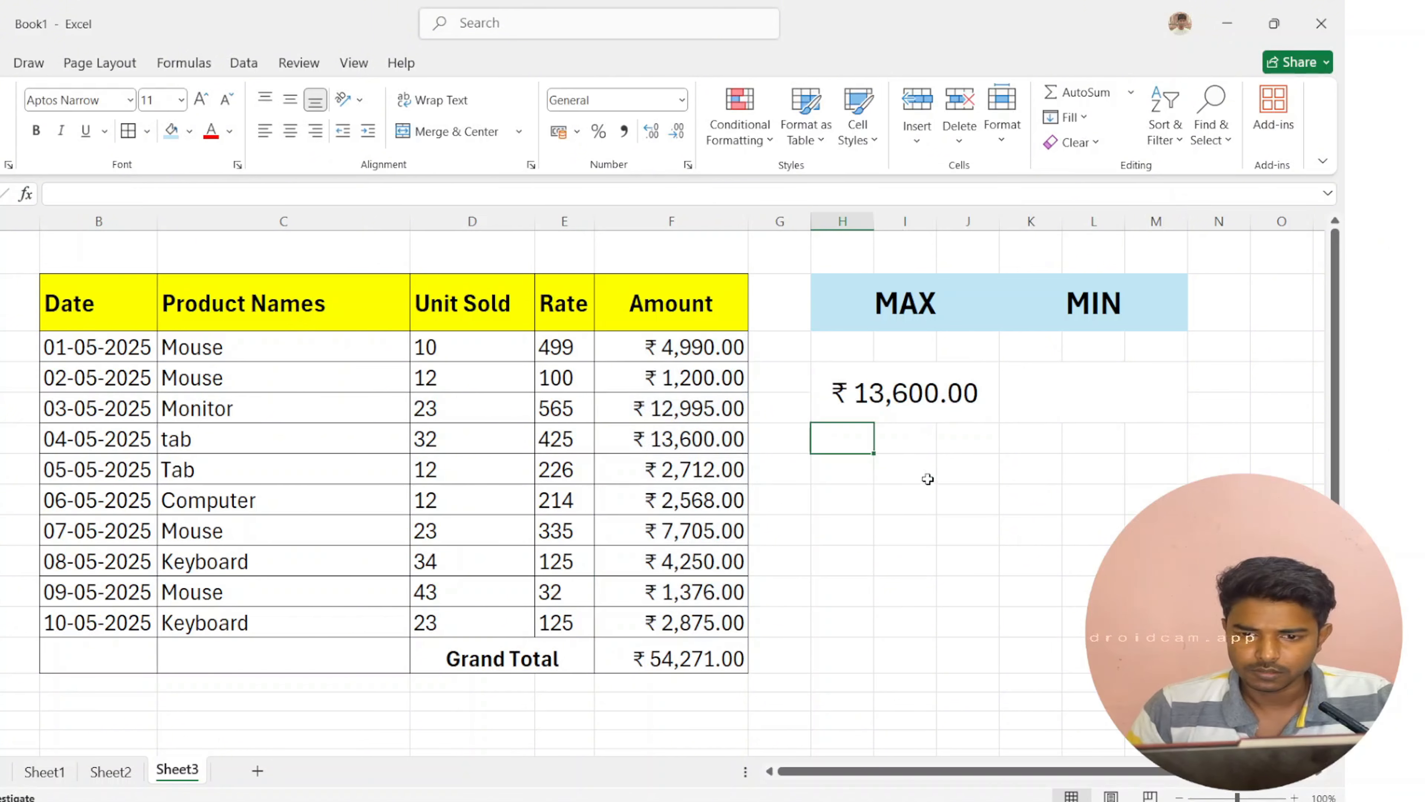
left_click_drag(651, 350, 678, 621)
left_click(908, 396)
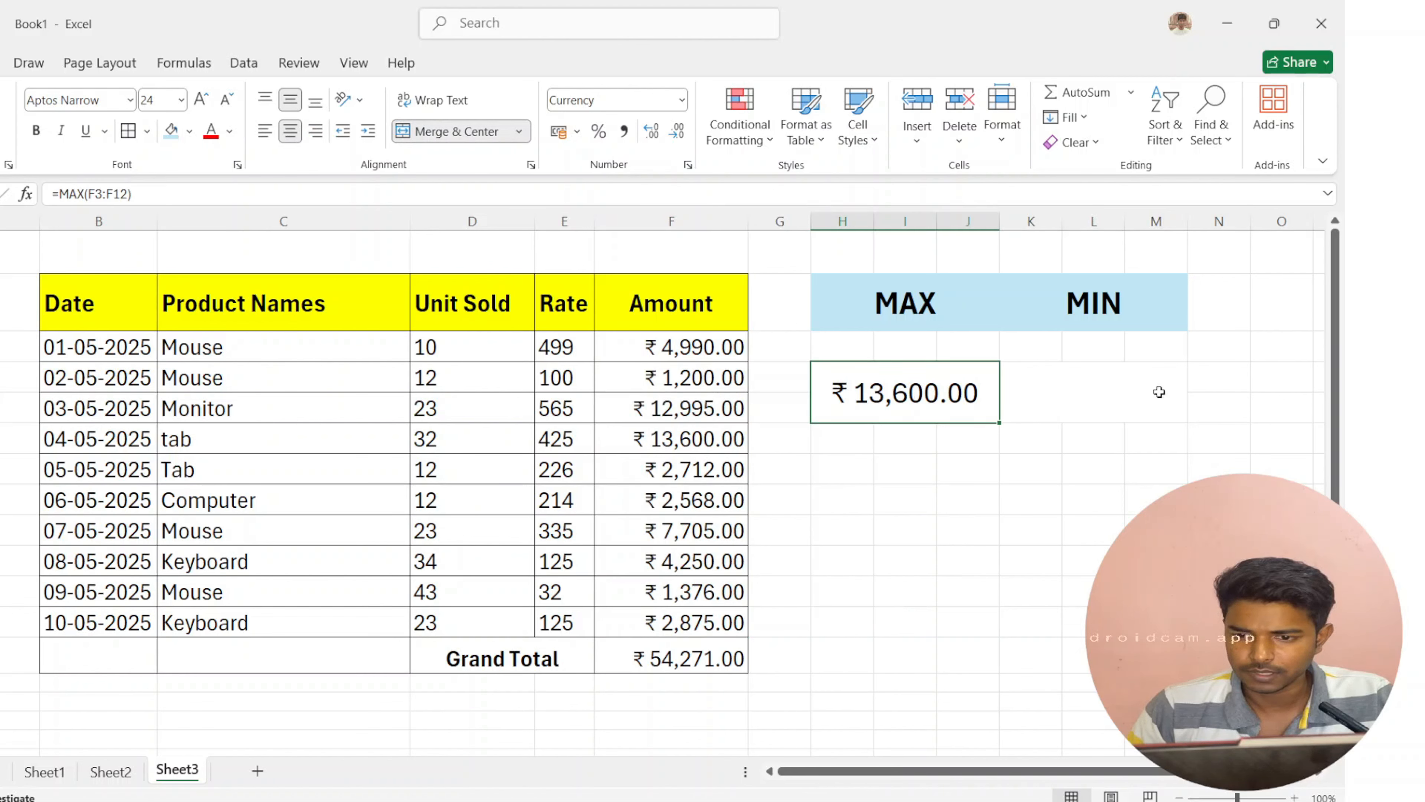
Enter a MIN formula over the amounts F3:F12 in the merged cell below the MIN heading
left_click(1148, 388)
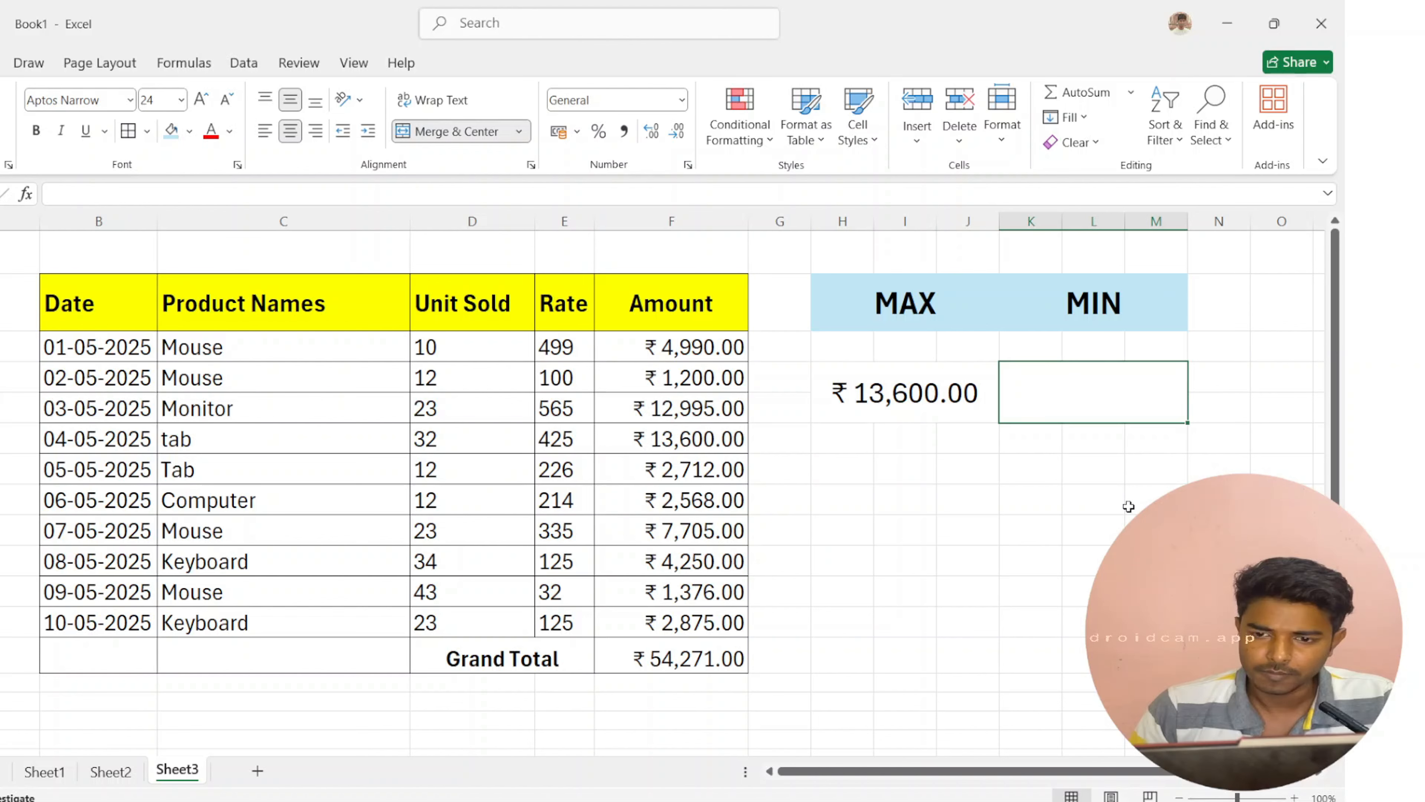
type("=mij")
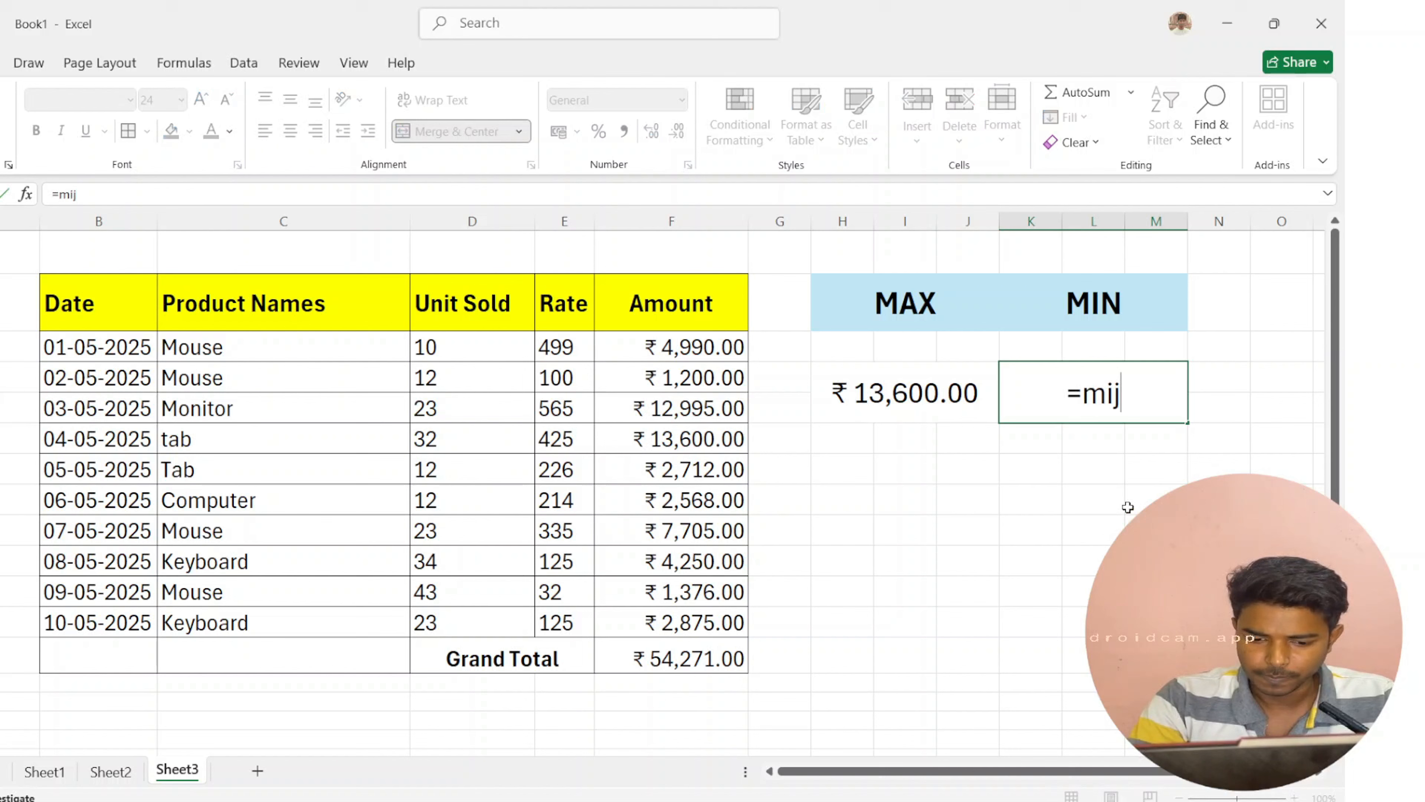
key("BackSpace")
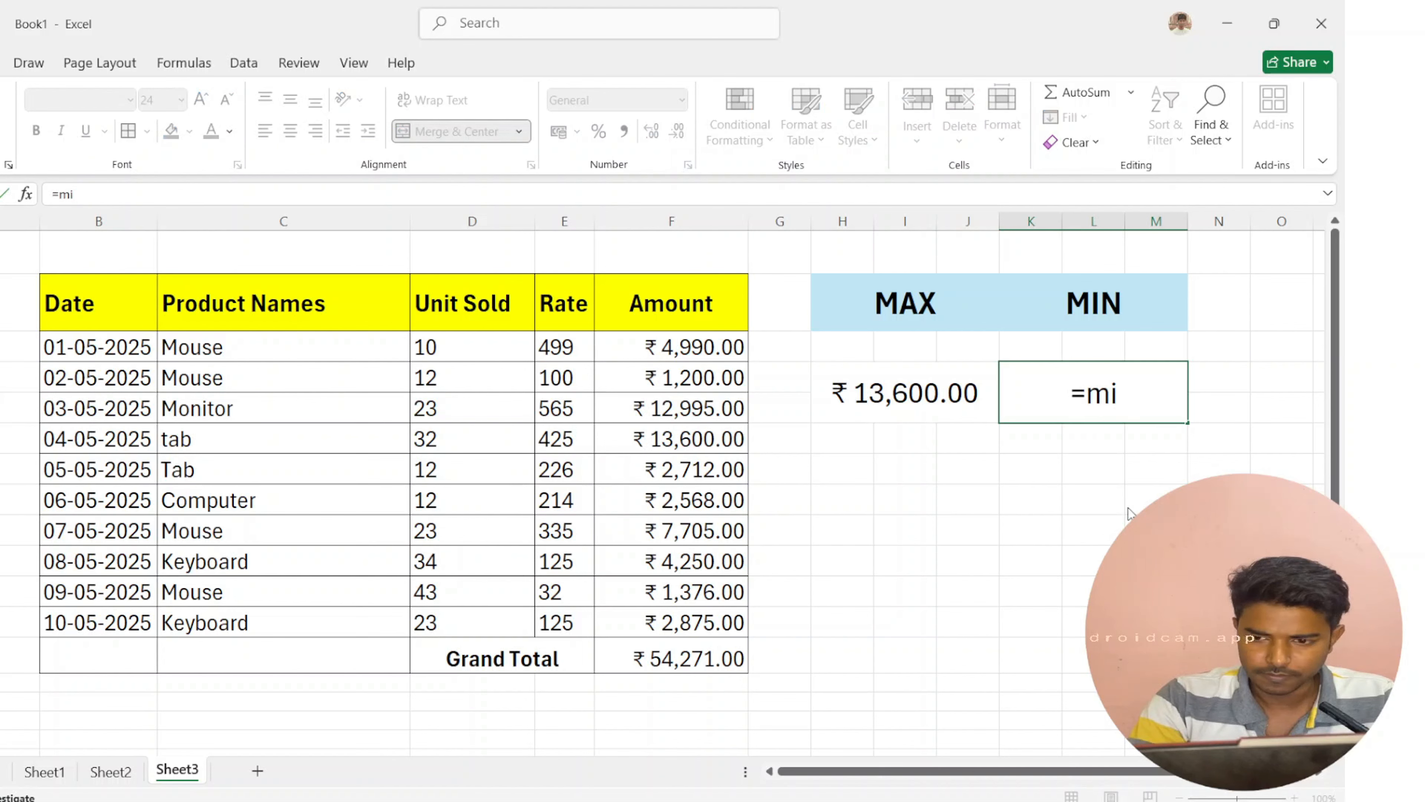
type("n")
key("Tab")
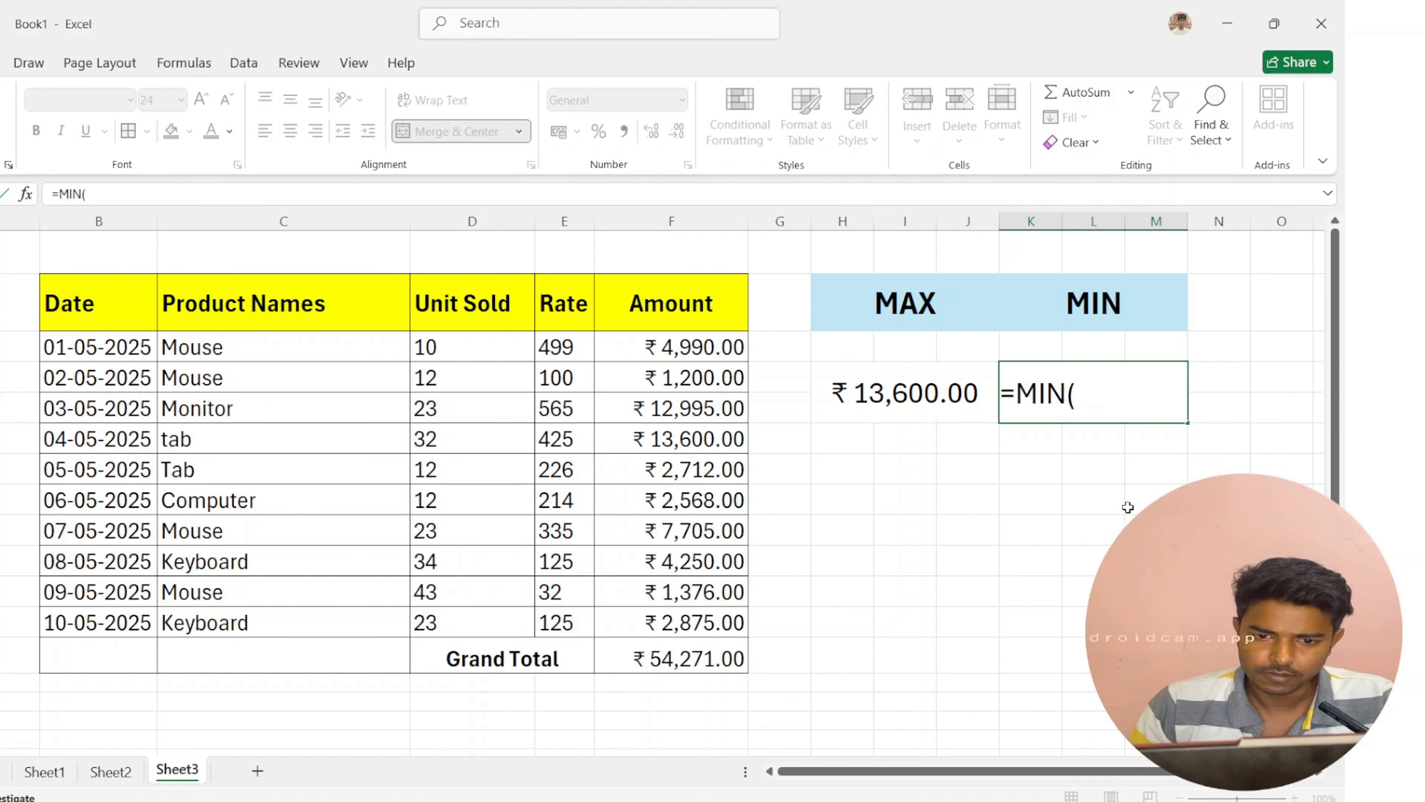
left_click_drag(653, 355, 653, 622)
type(")")
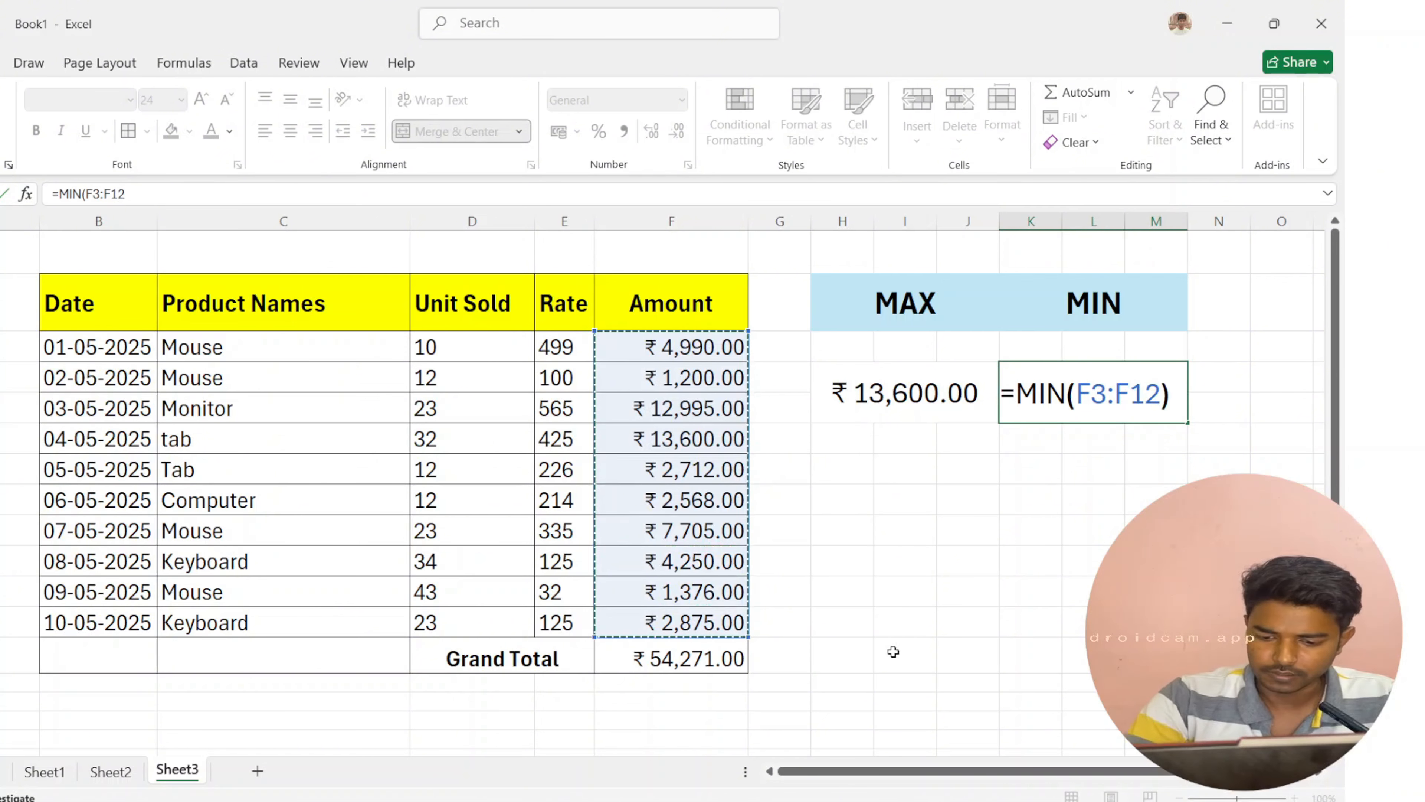
key("Return")
left_click(1221, 458)
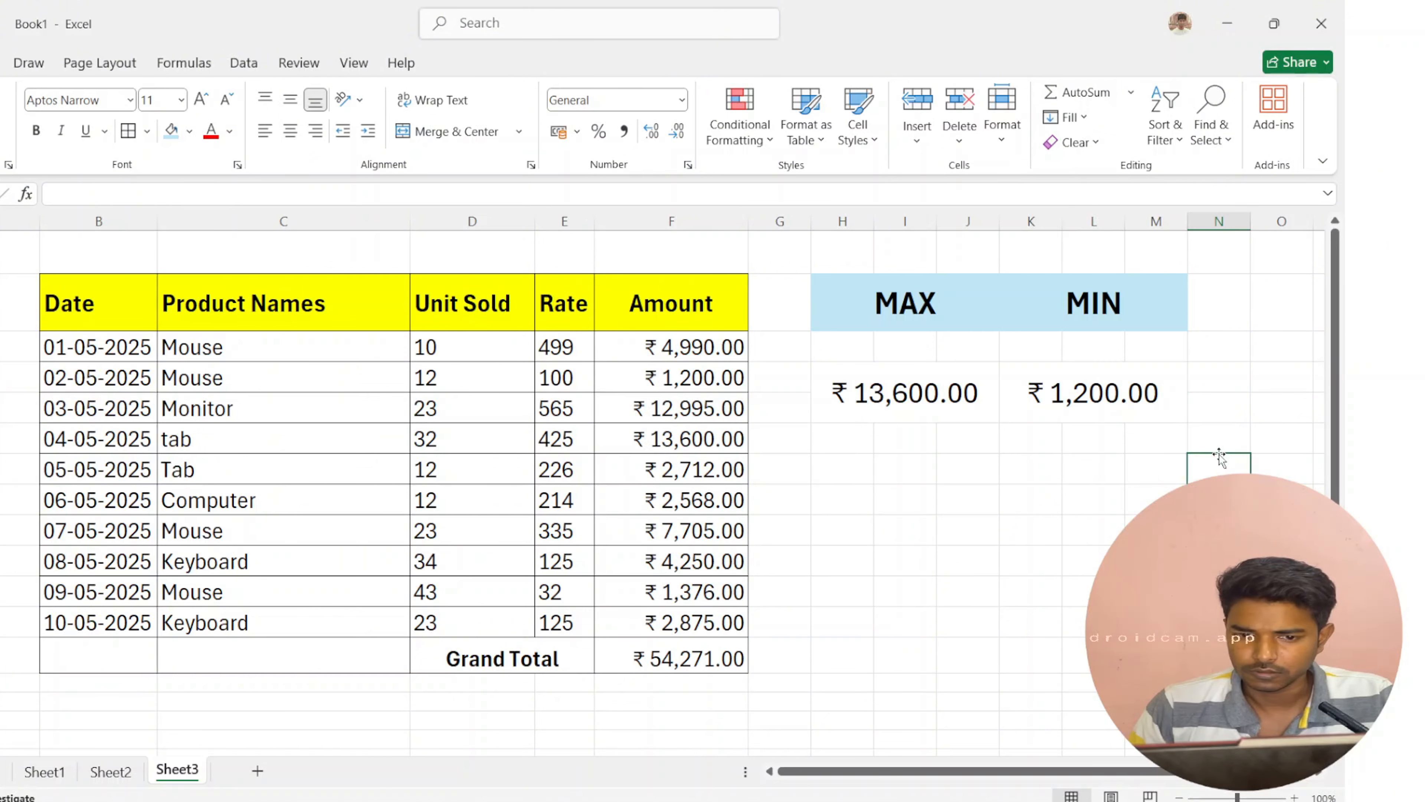
left_click_drag(620, 345, 685, 612)
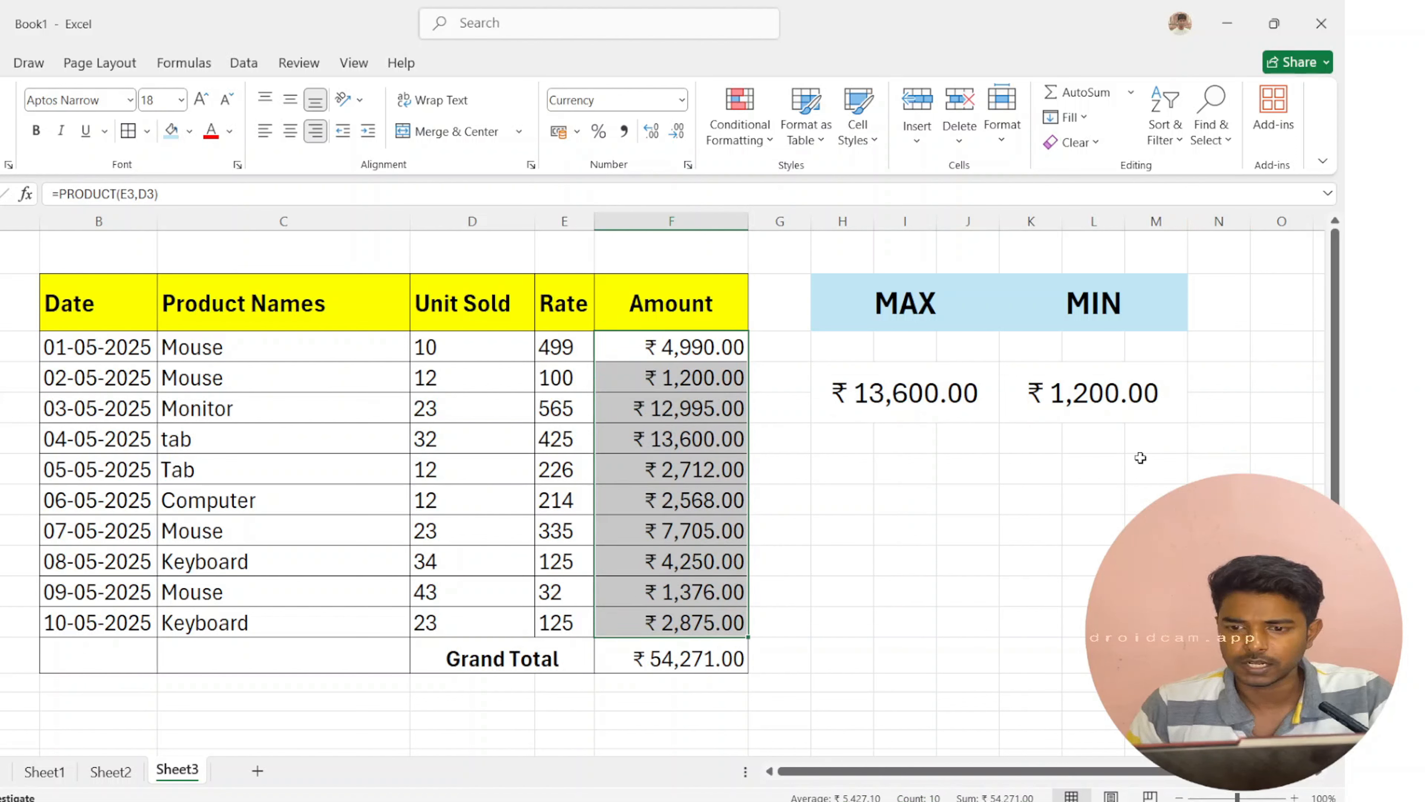
left_click(1254, 402)
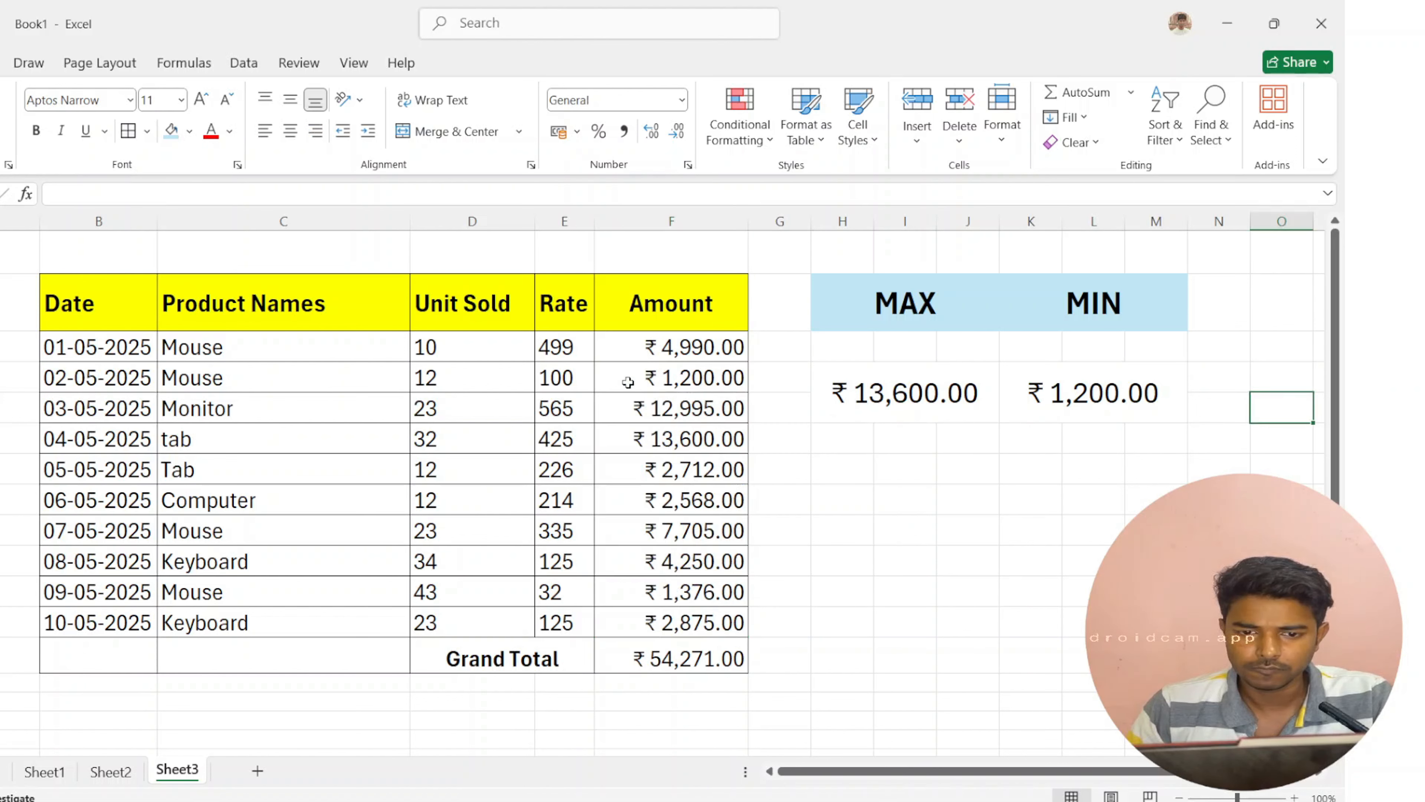
left_click(382, 383)
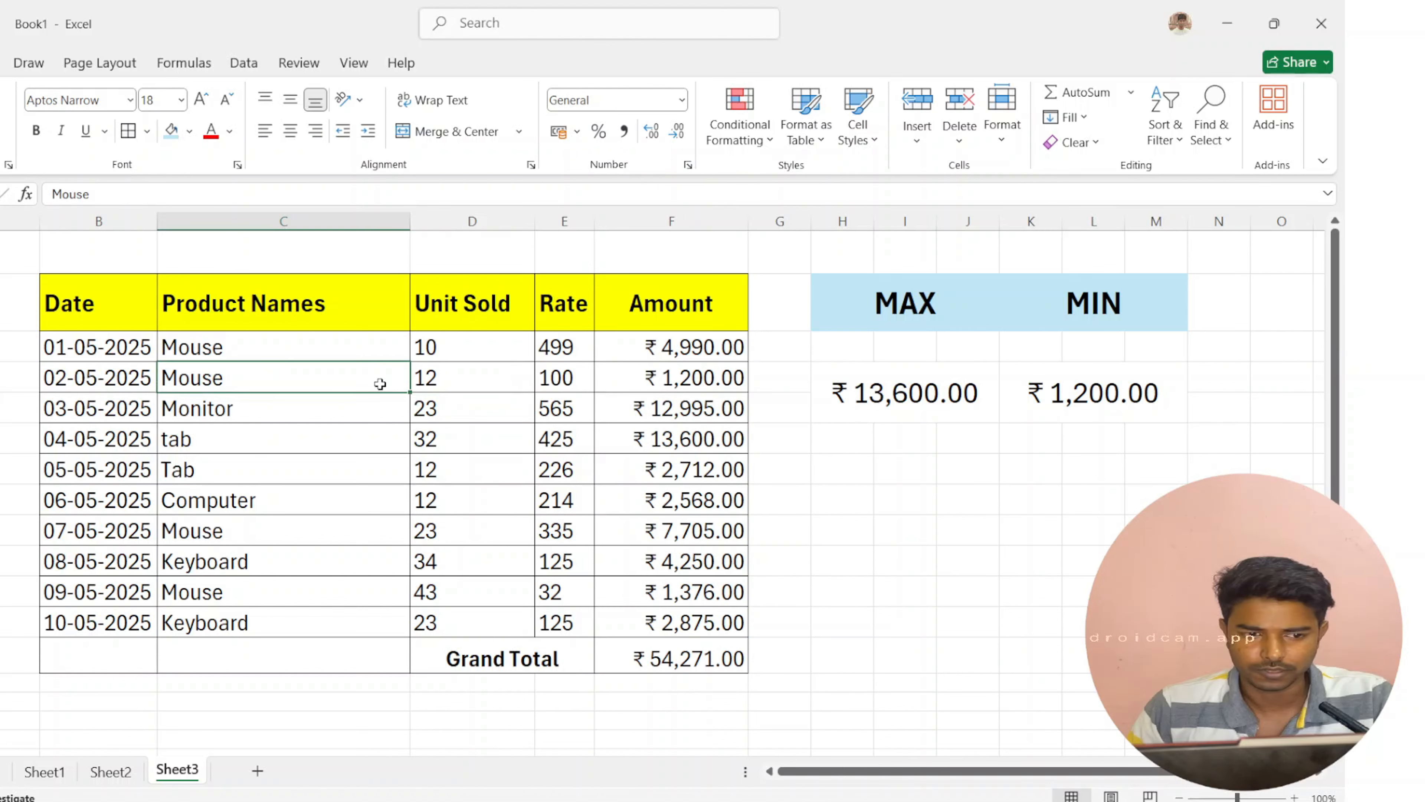
left_click(1157, 579)
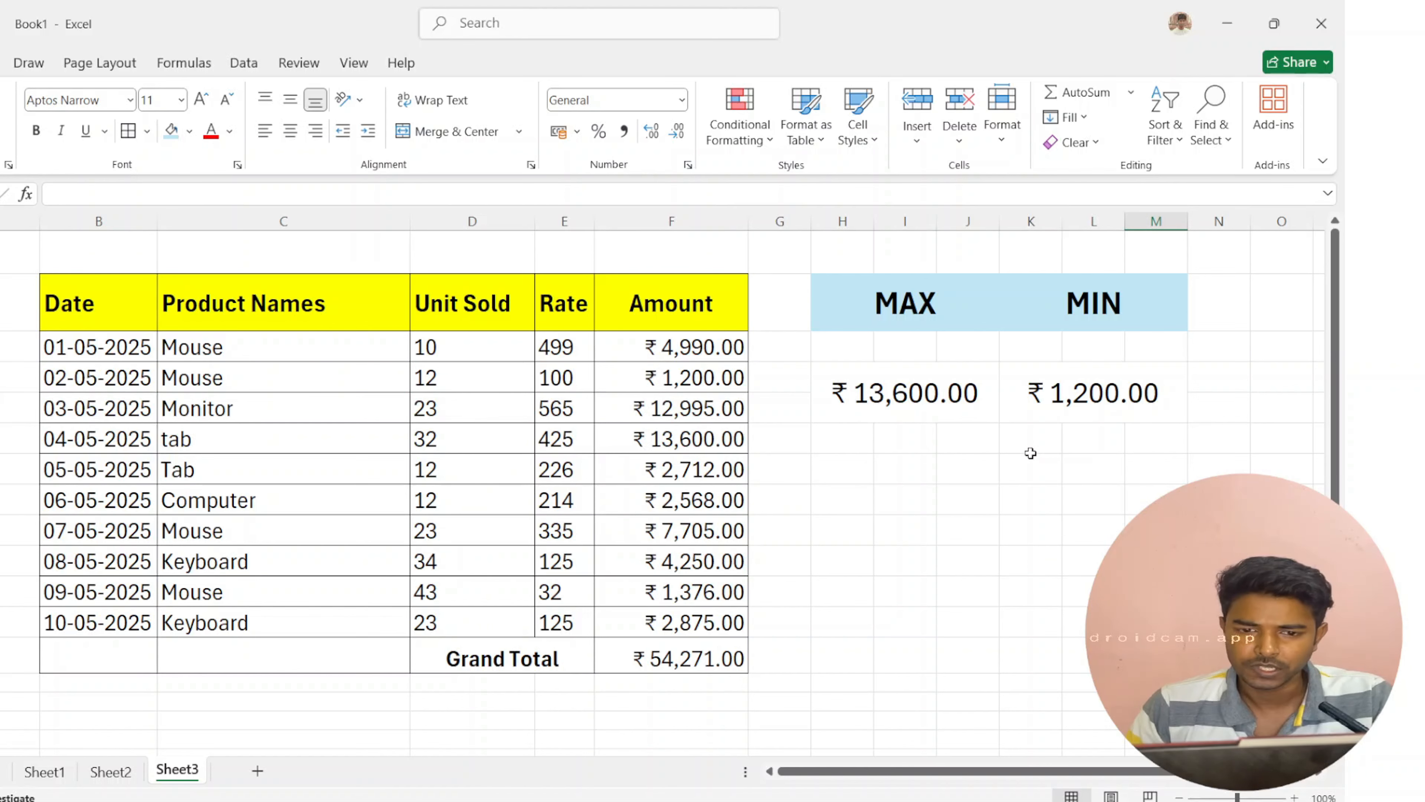
left_click(962, 400)
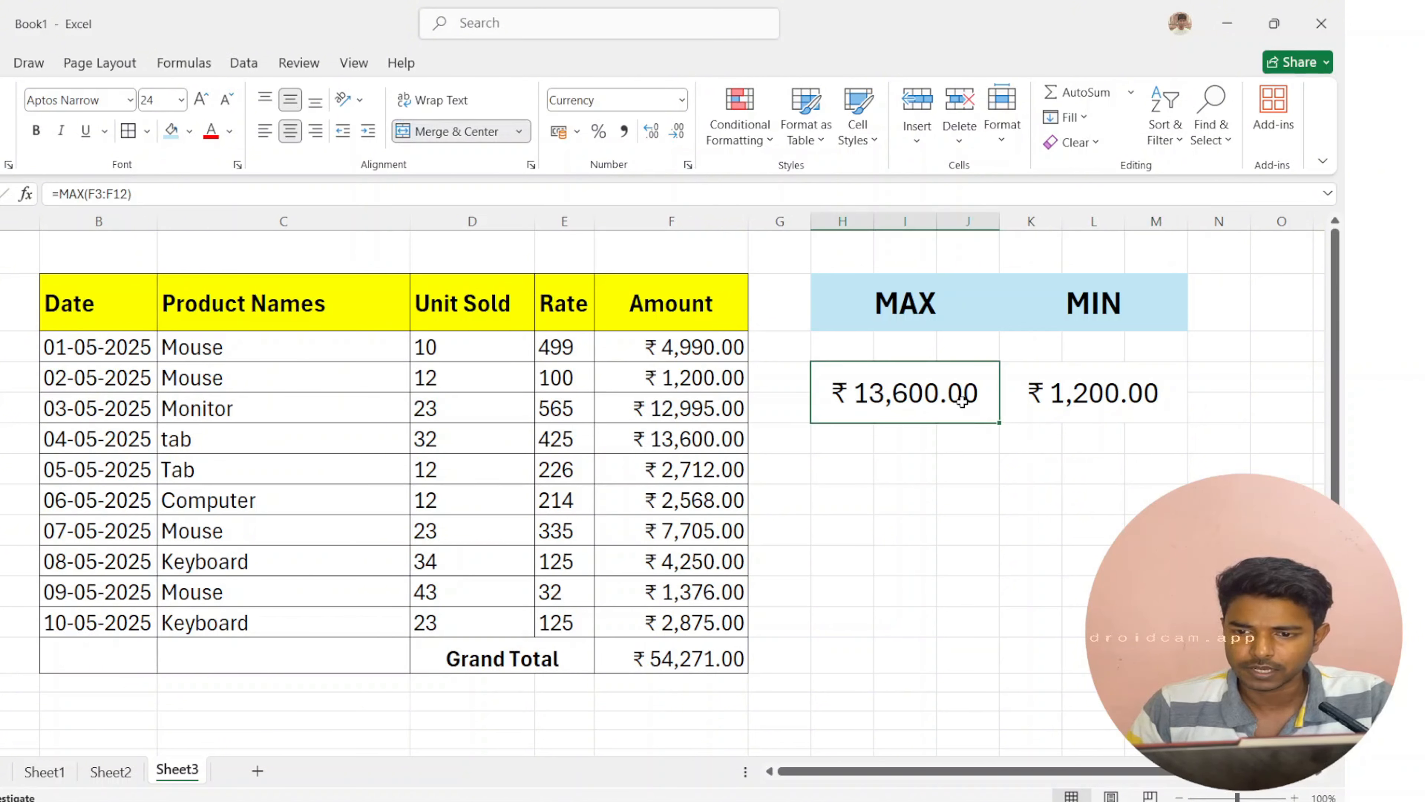
left_click(1082, 394)
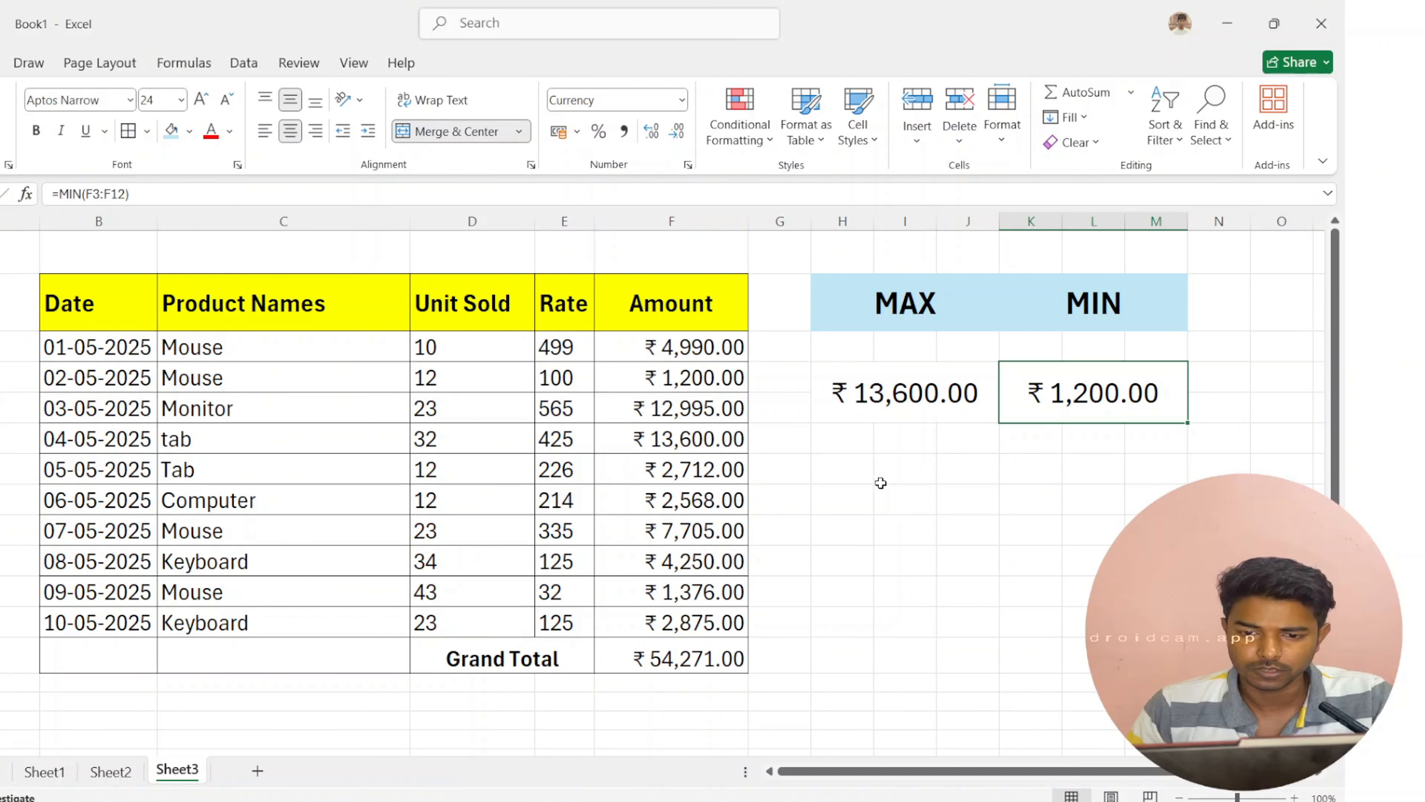
left_click_drag(846, 479, 1139, 484)
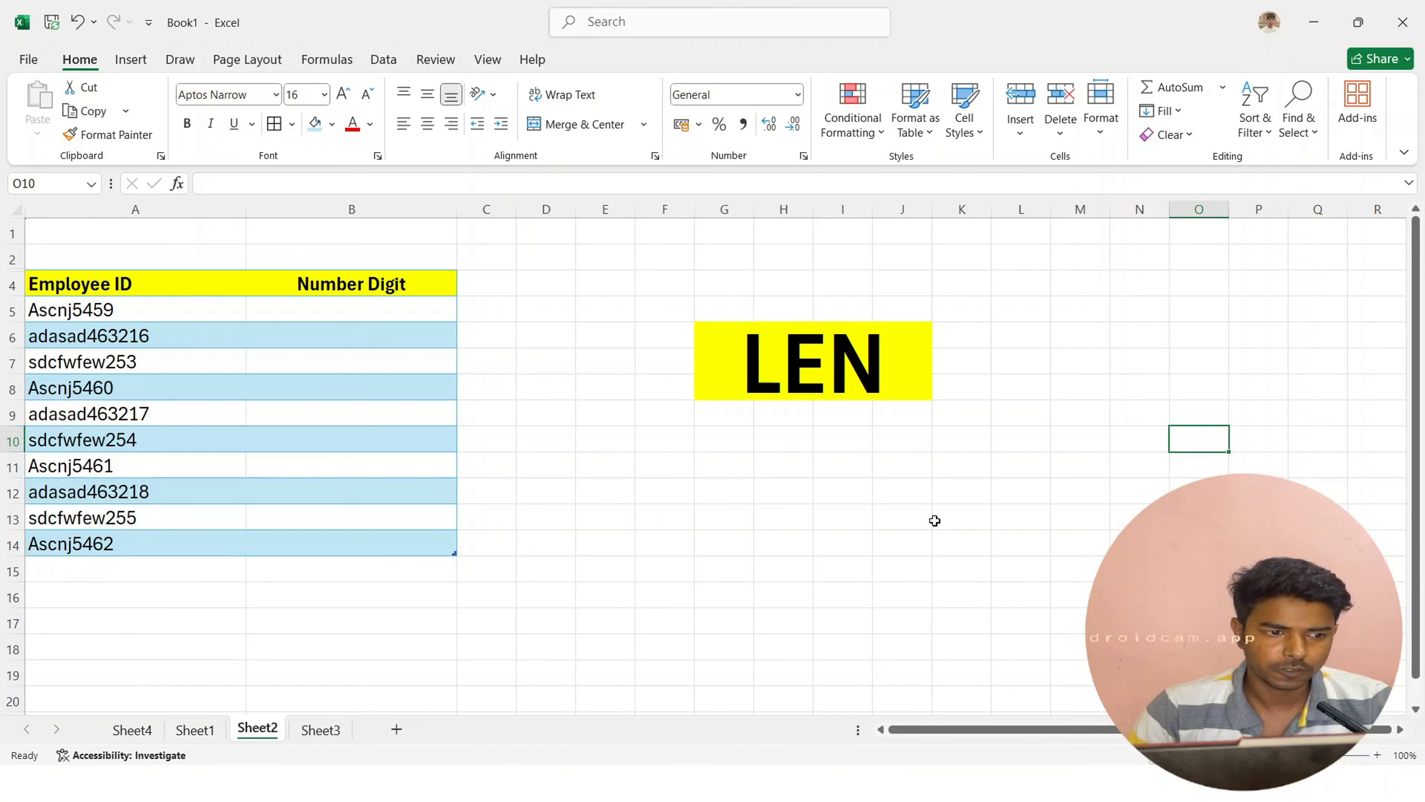
Enter a LEN formula in B5 under Number Digit that counts the characters of the employee ID in A5
left_click(571, 317)
left_click(391, 307)
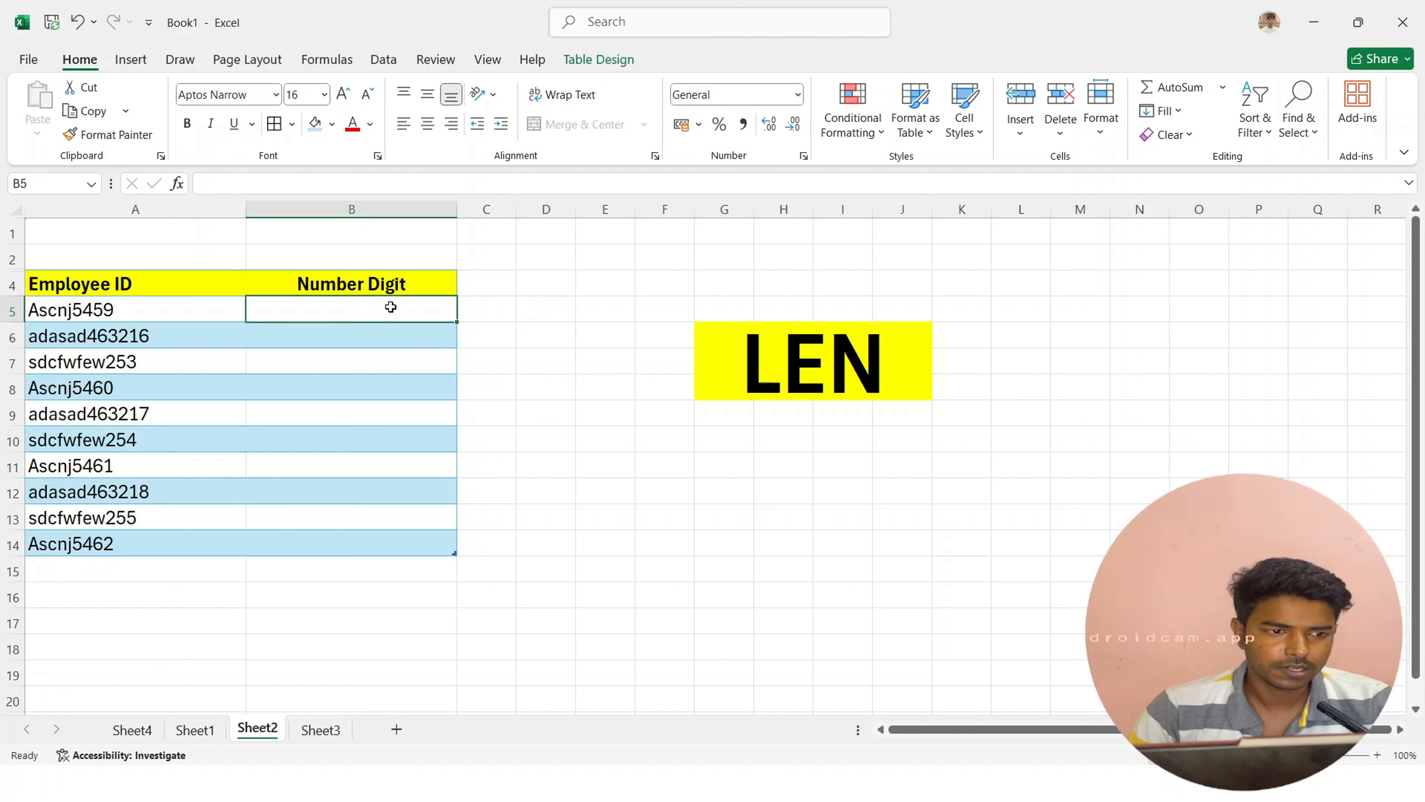
left_click(150, 306)
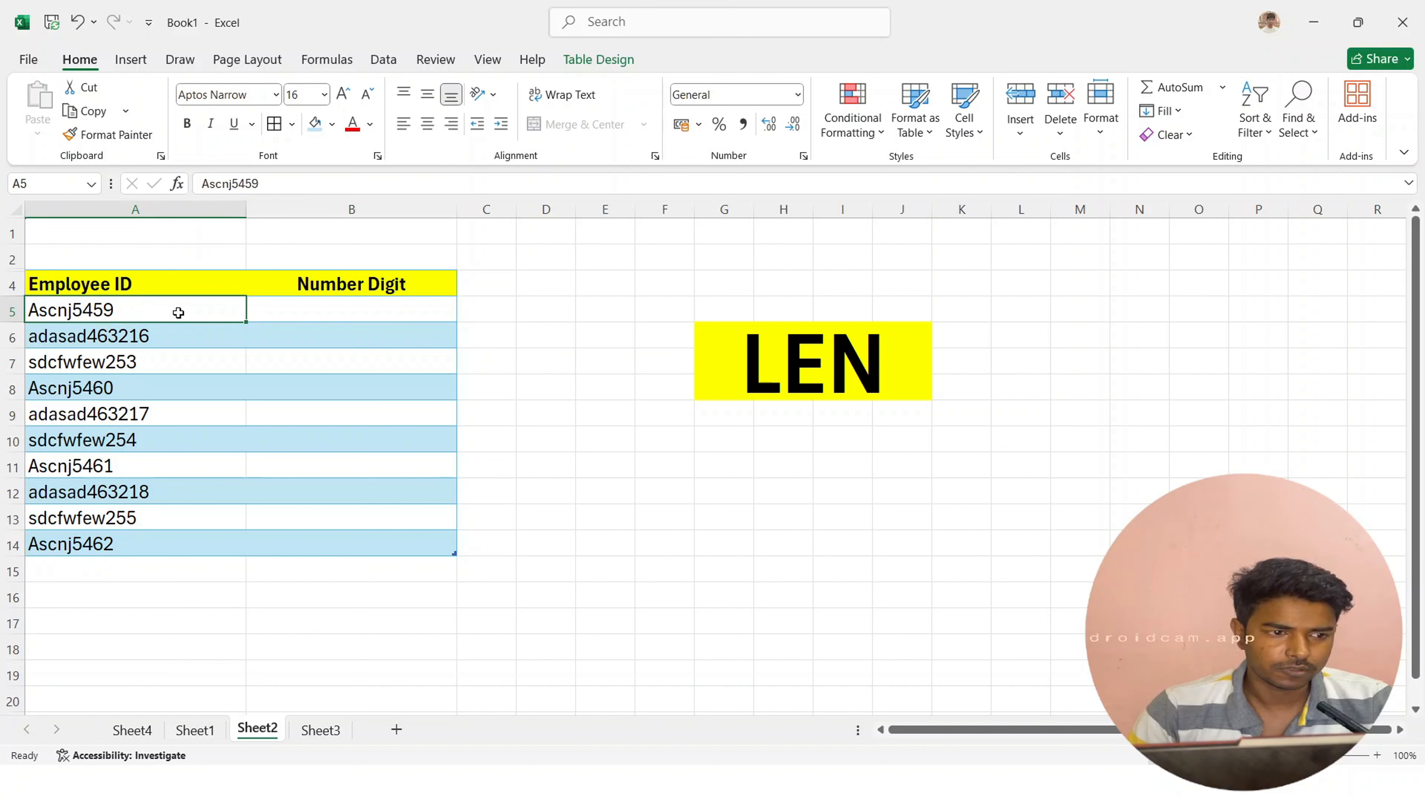
left_click(325, 318)
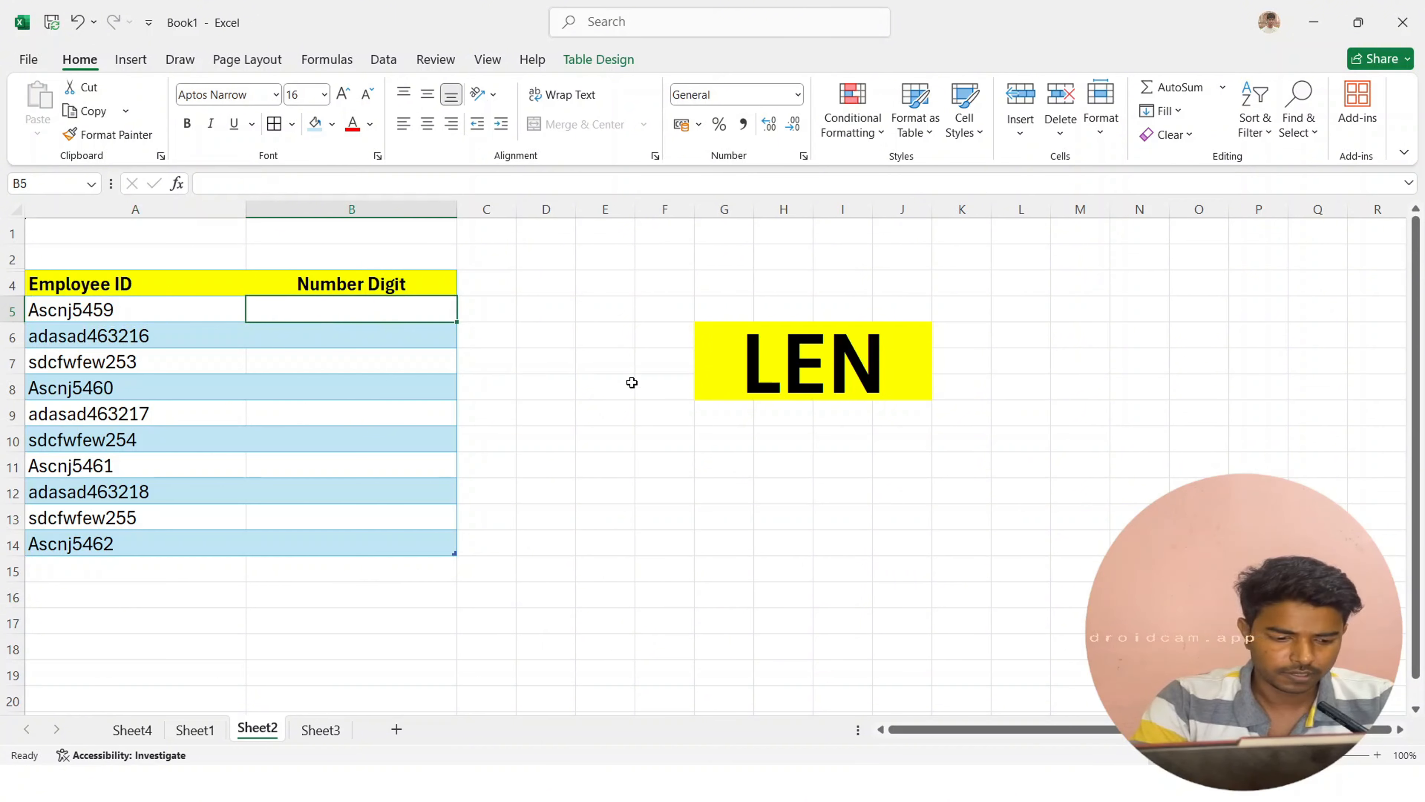
type("=len")
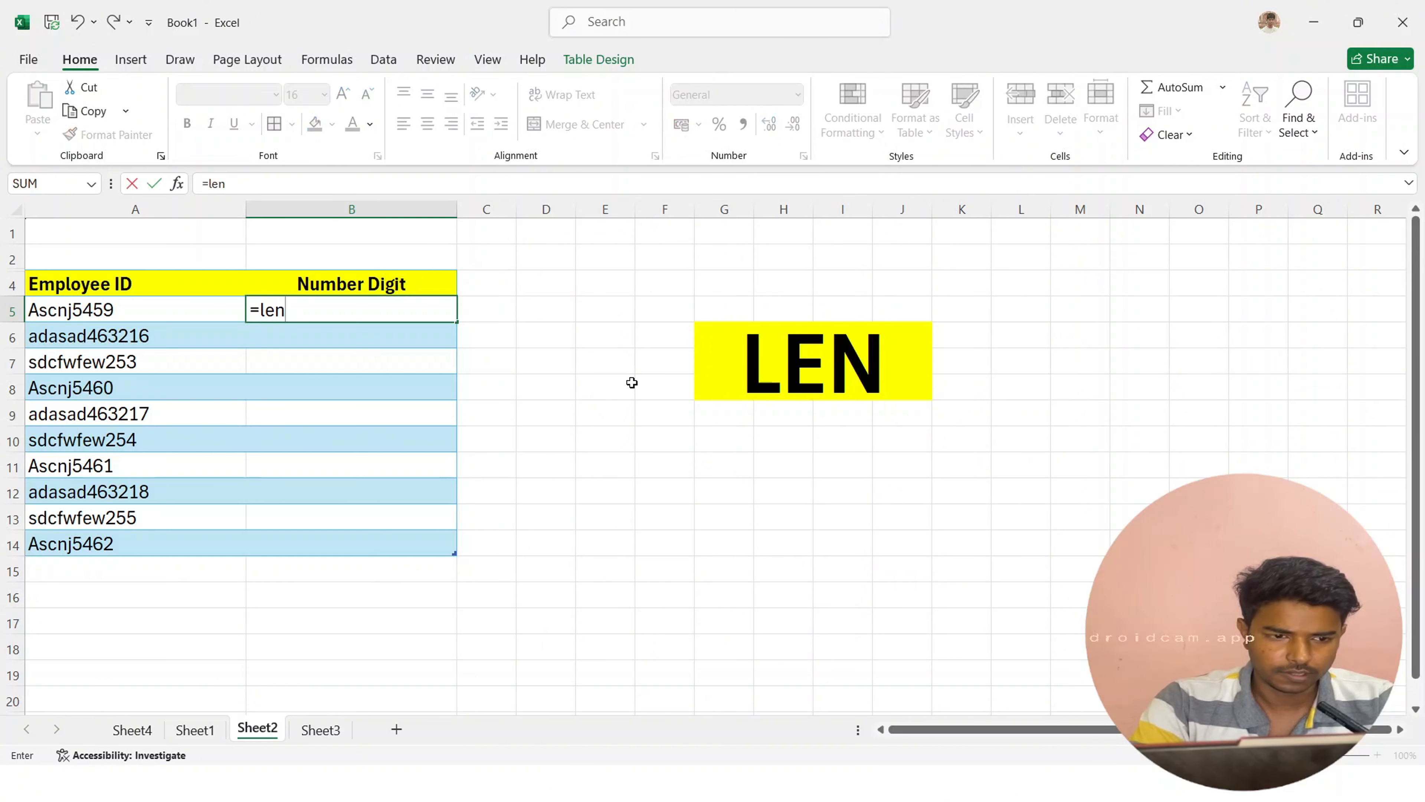
key("Tab")
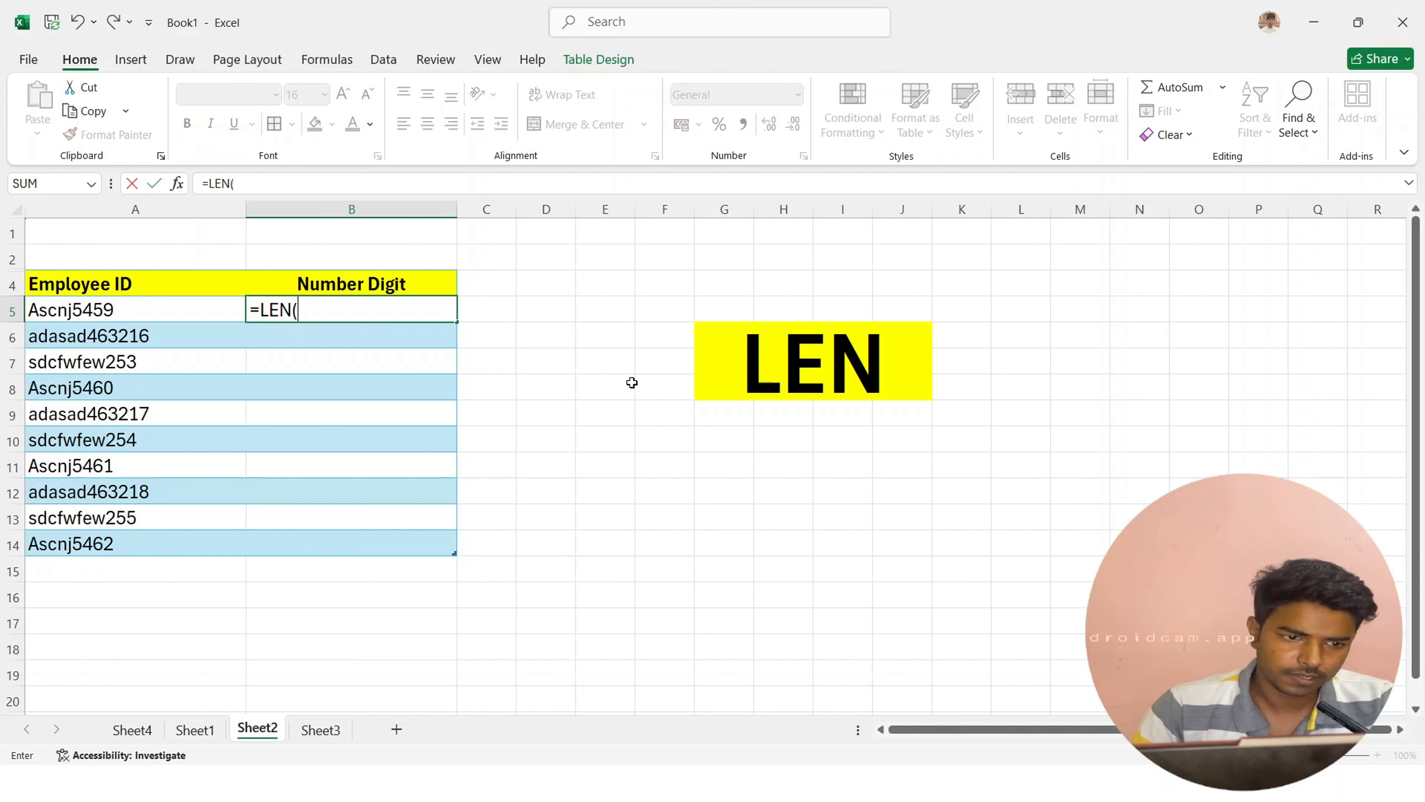
left_click(130, 308)
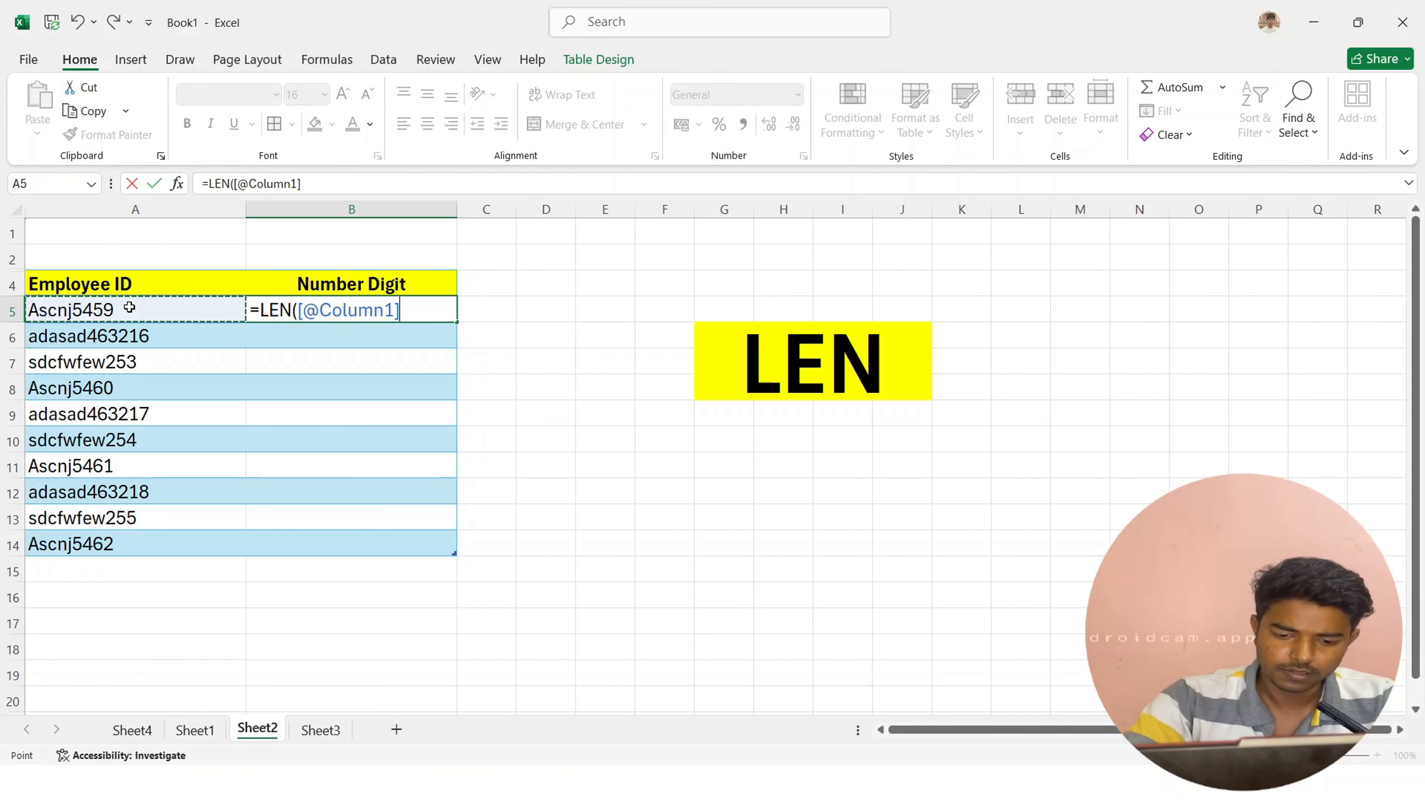
type(")")
key("Return")
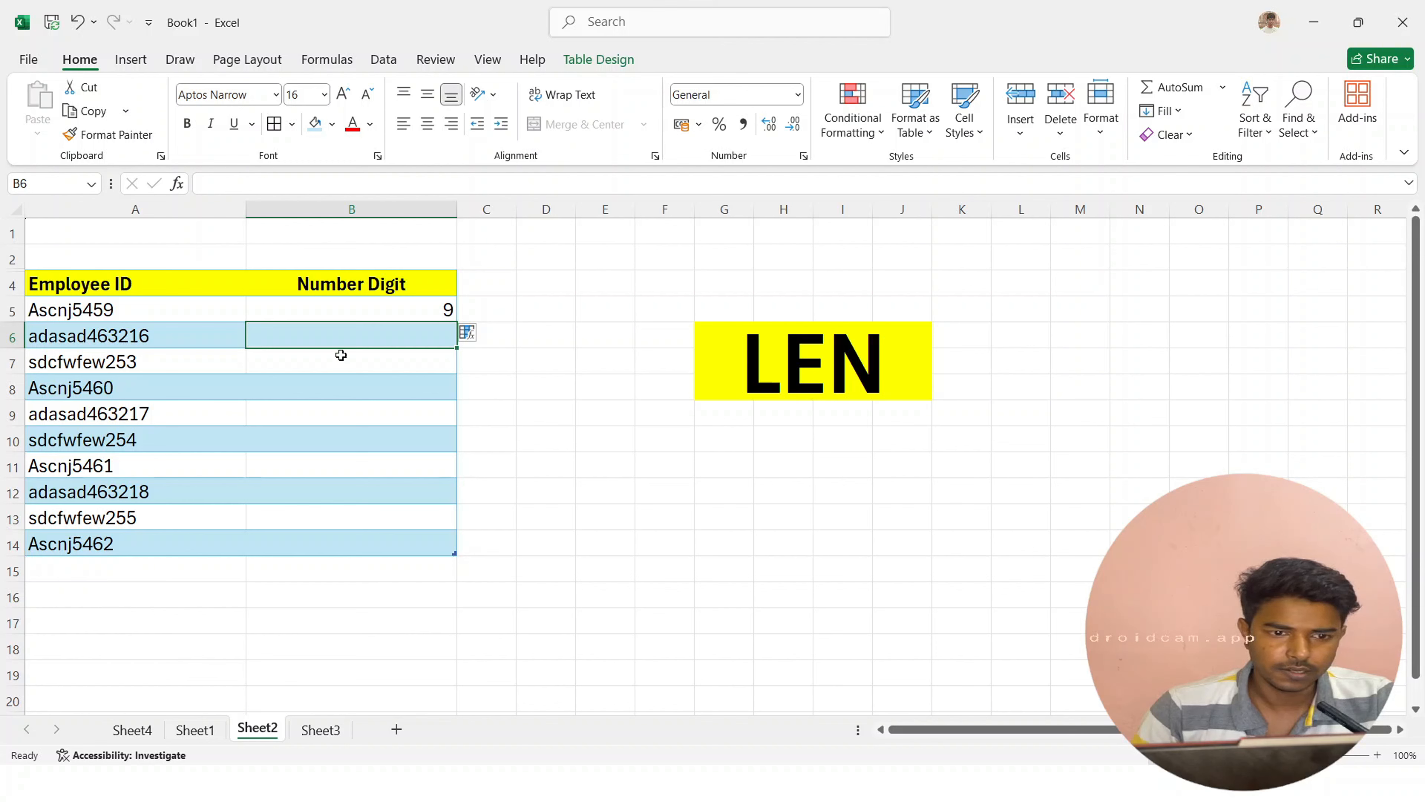
Fill the LEN formula from B5 down through B14 for all the employee IDs
left_click(348, 304)
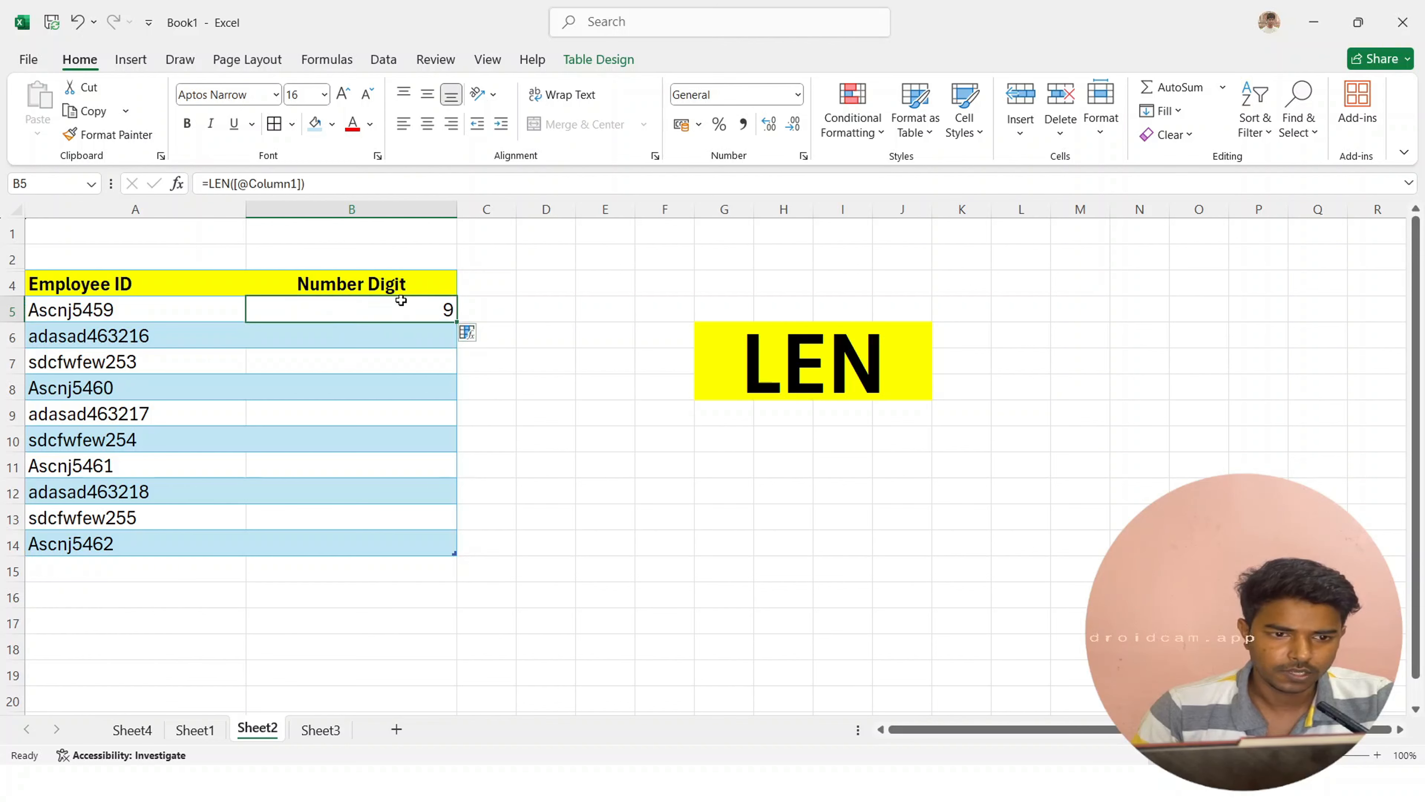
left_click_drag(394, 310, 388, 535)
key("ctrl+d")
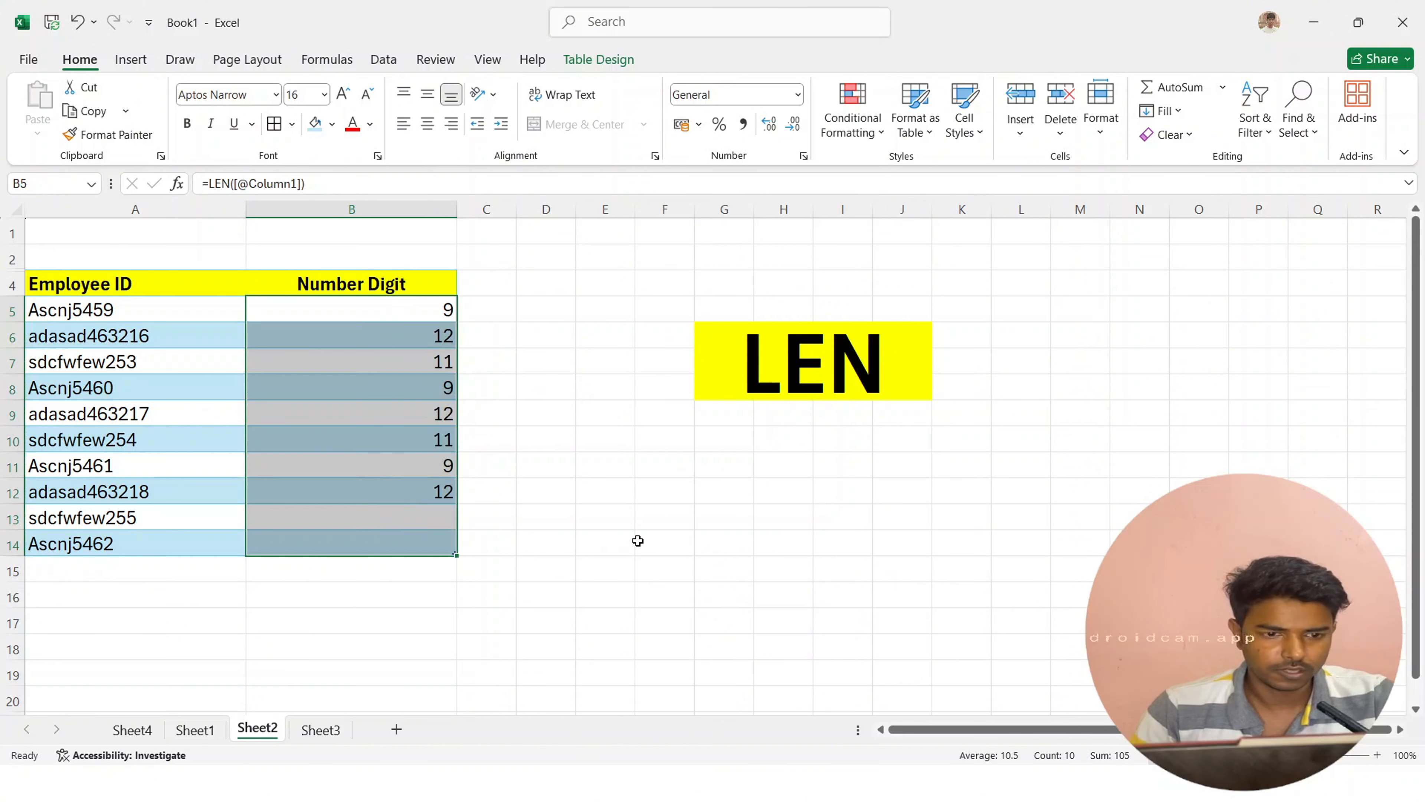
left_click(517, 360)
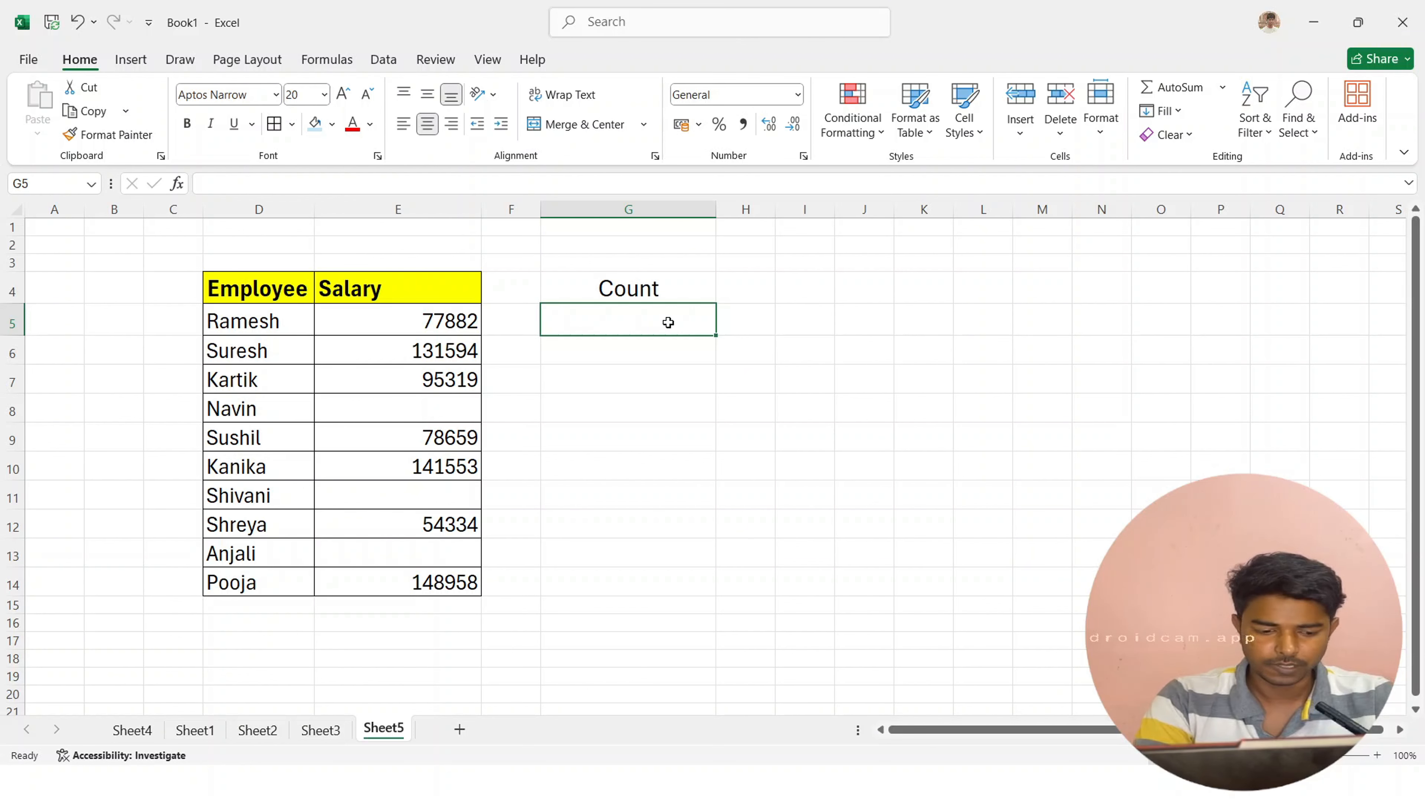
Enter a COUNT formula in G5 over the salary range E5:E14
type("=co")
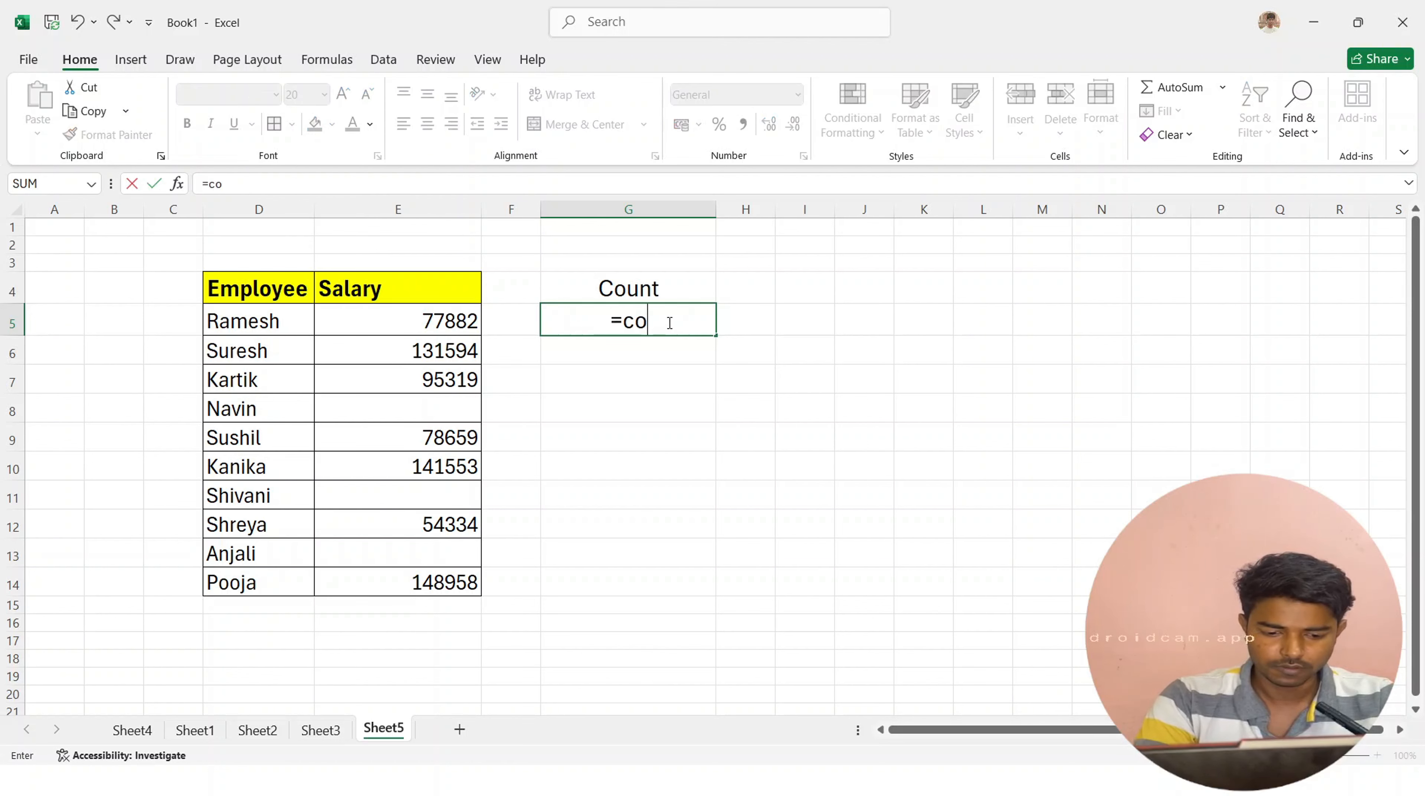
type("unt")
key("Tab")
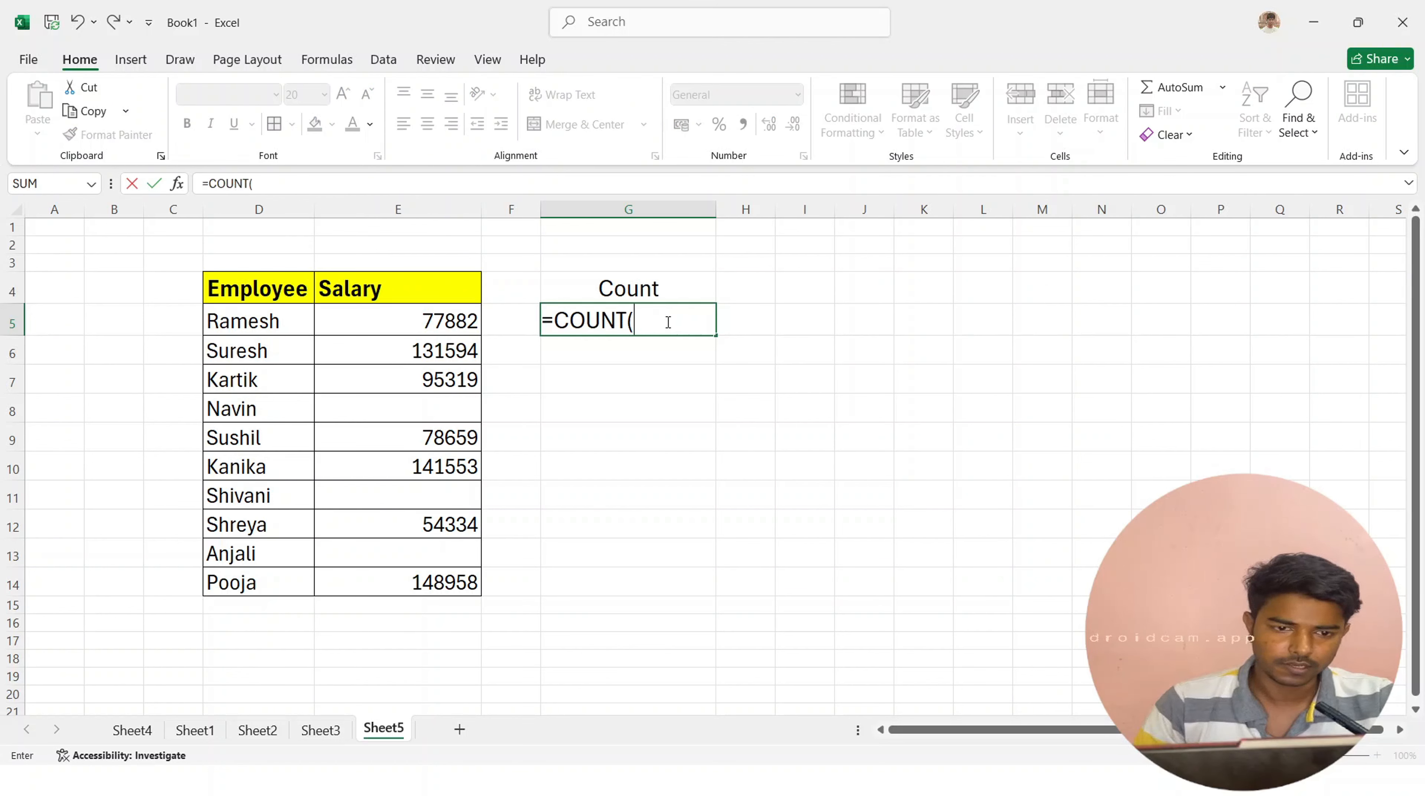
left_click_drag(382, 318, 438, 584)
type(")")
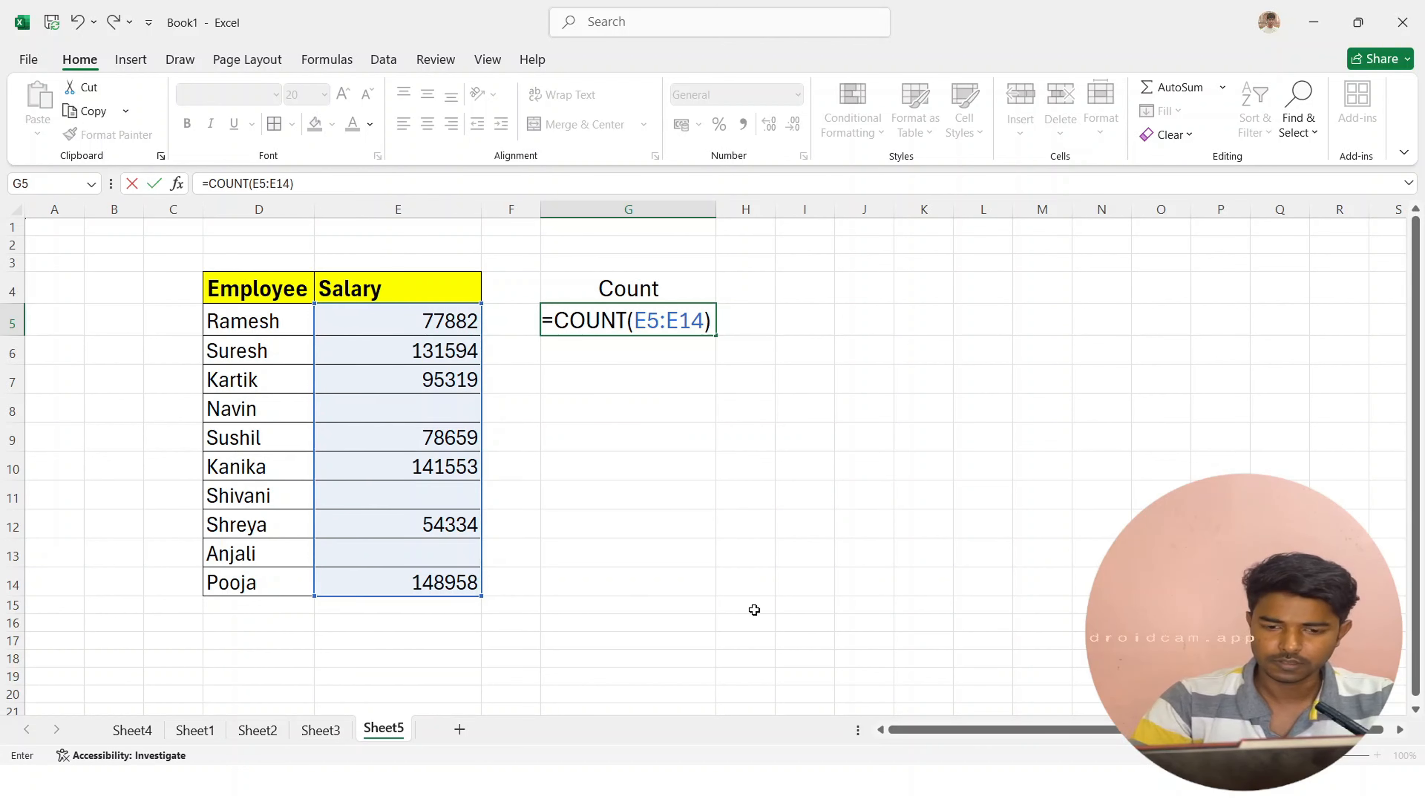
key("Return")
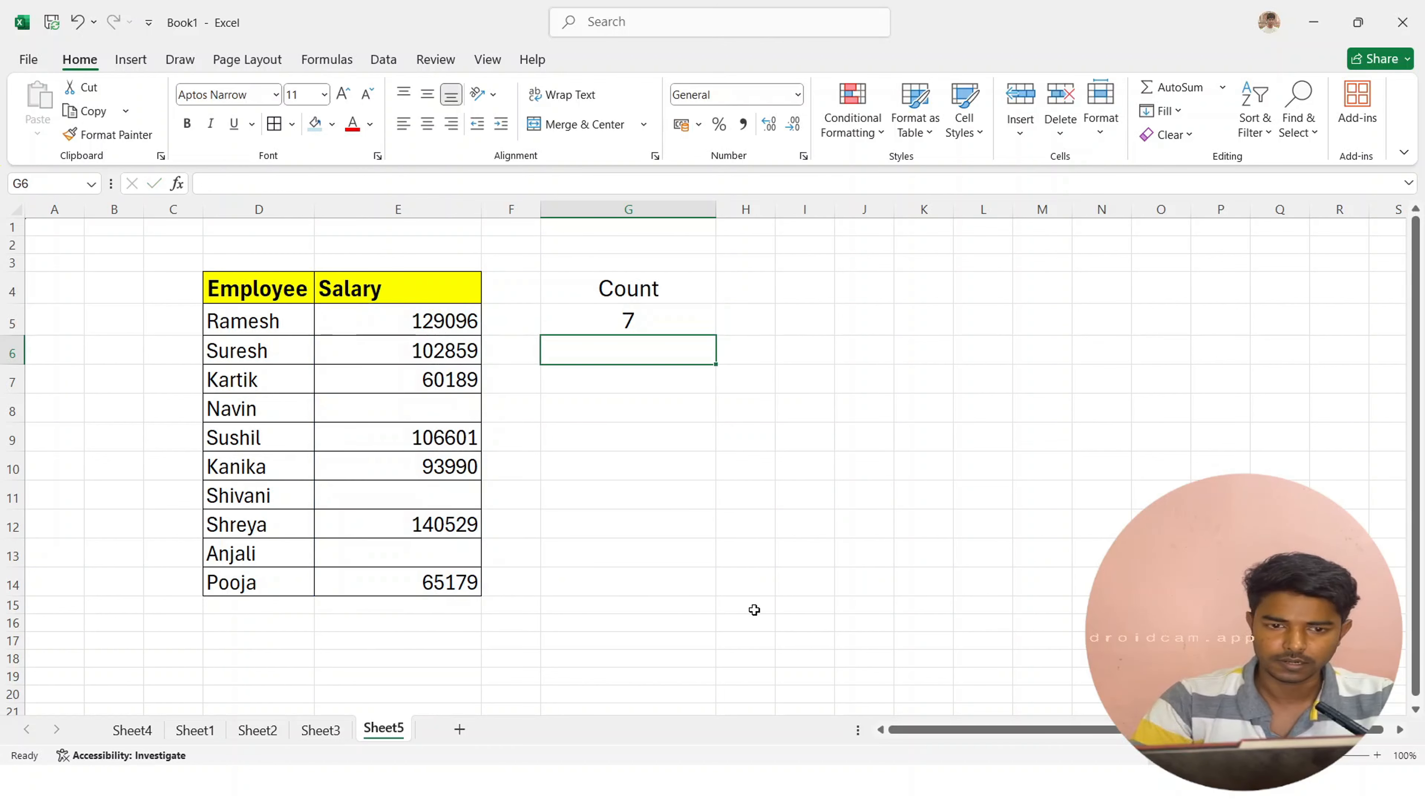
left_click(649, 318)
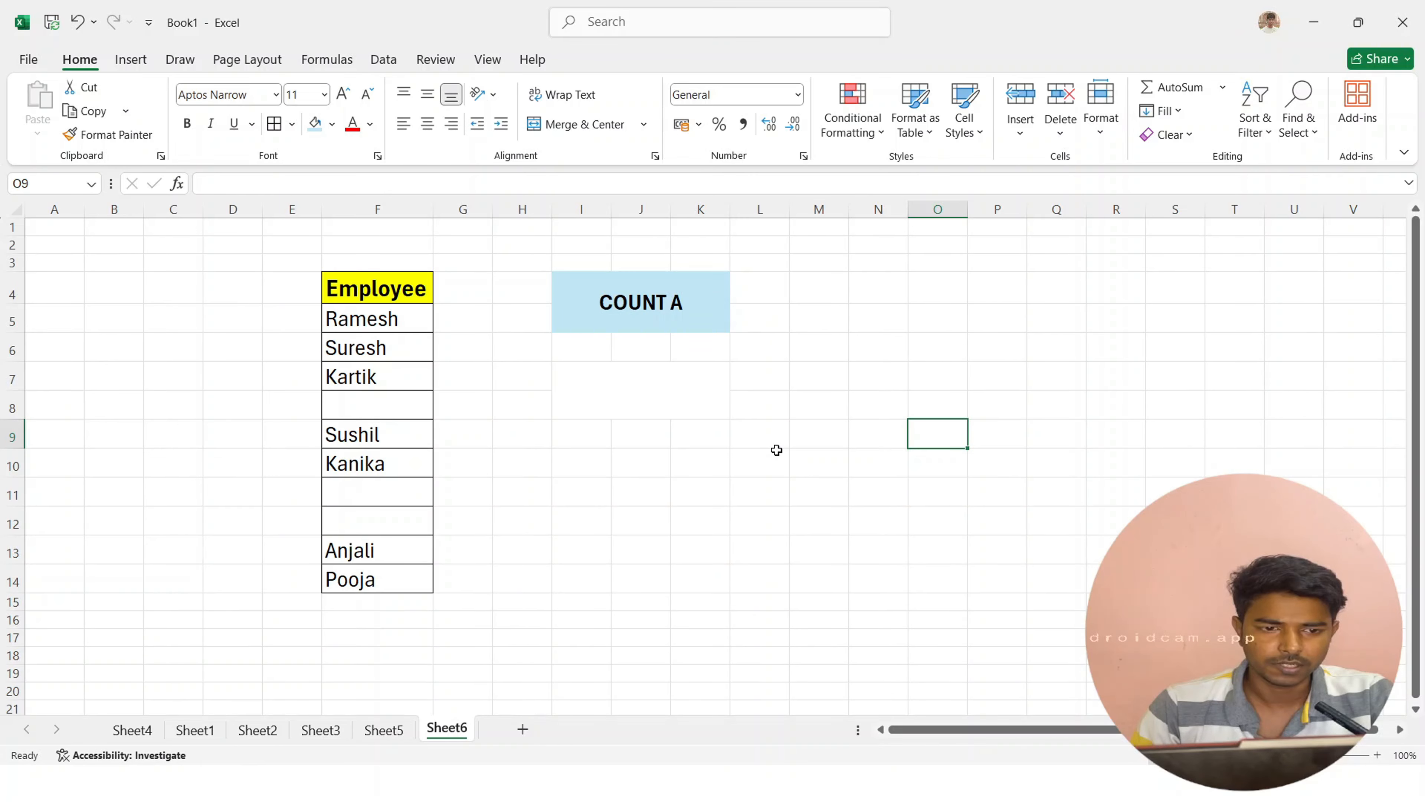
Enter a COUNTA formula over the employee names F5:F14 in the merged cell below the COUNT A heading
left_click(648, 393)
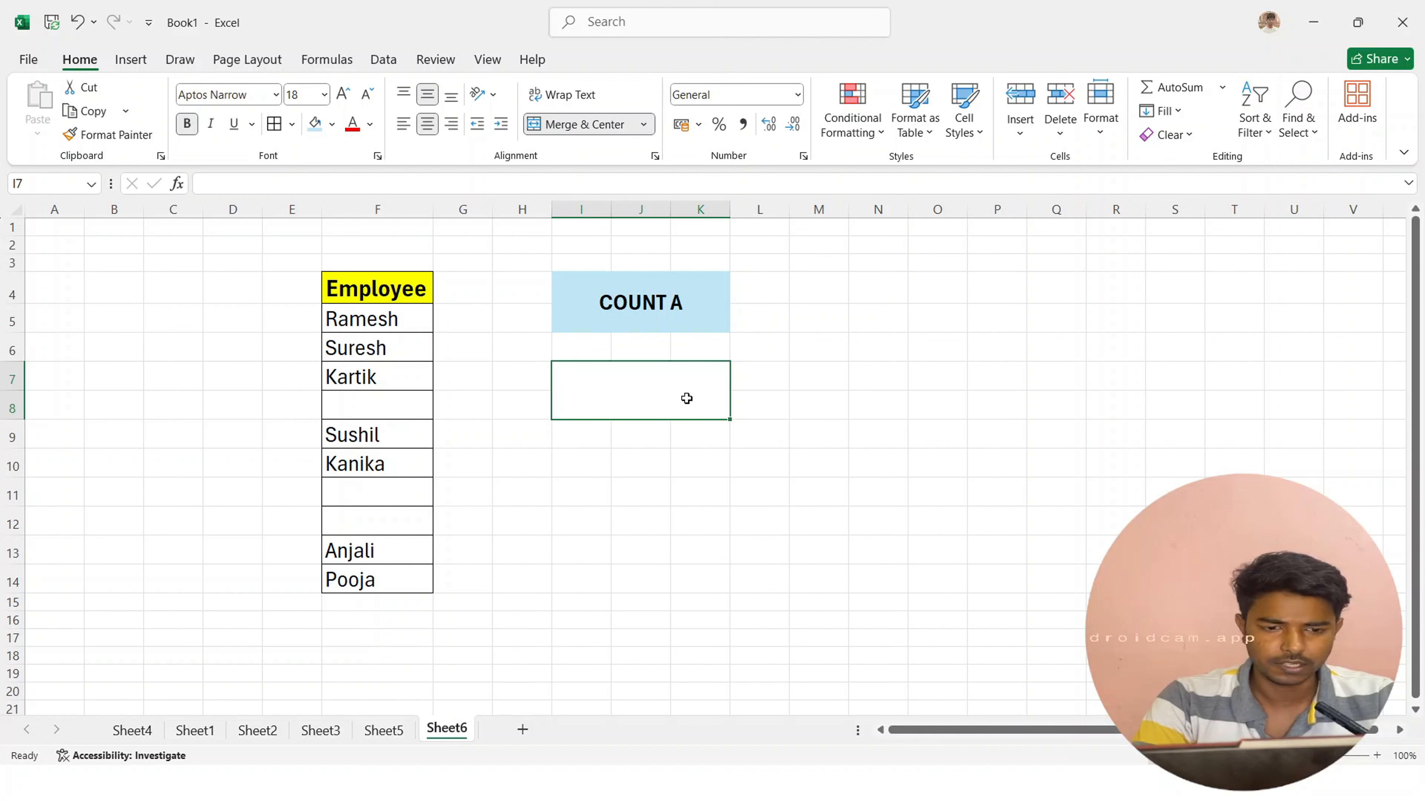
type("=COUNTA")
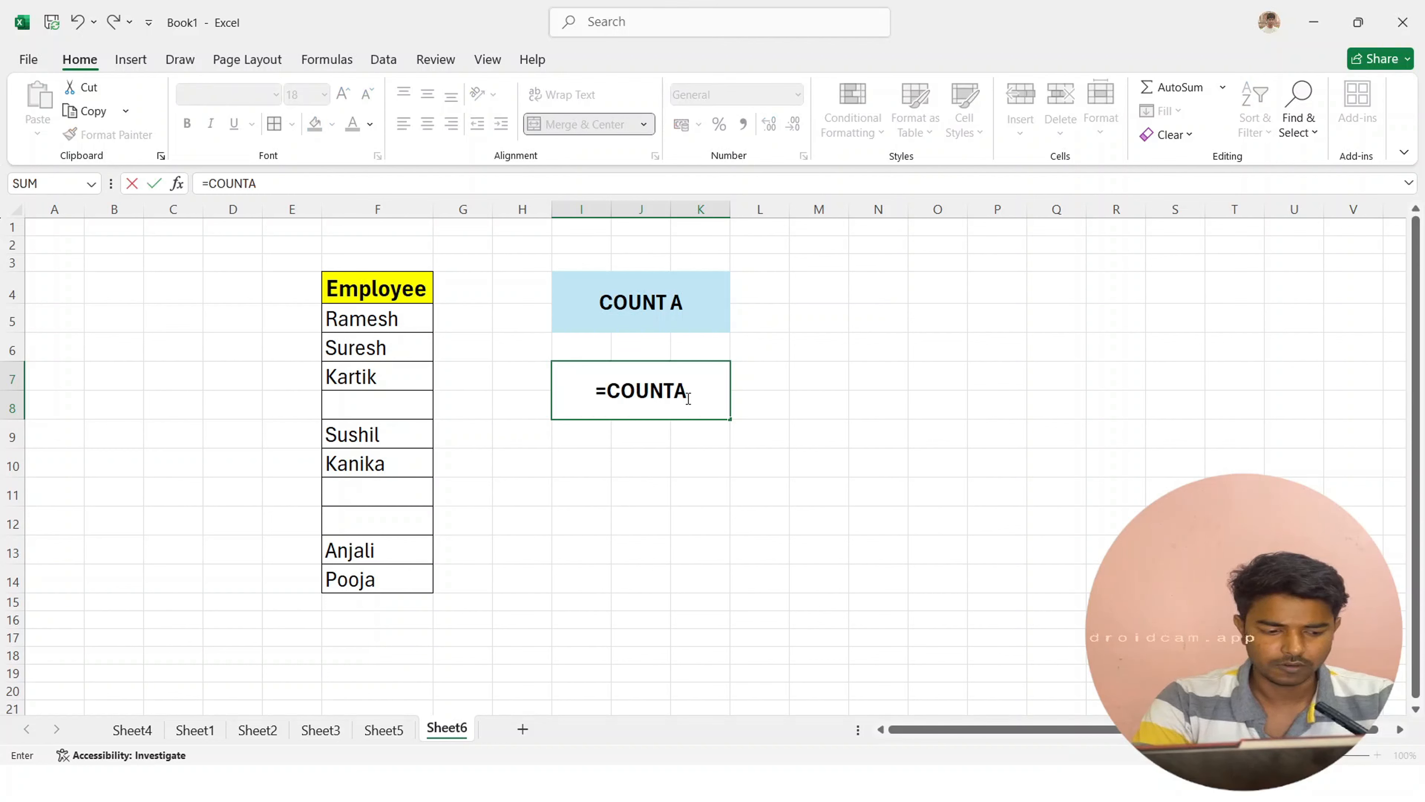
type("(")
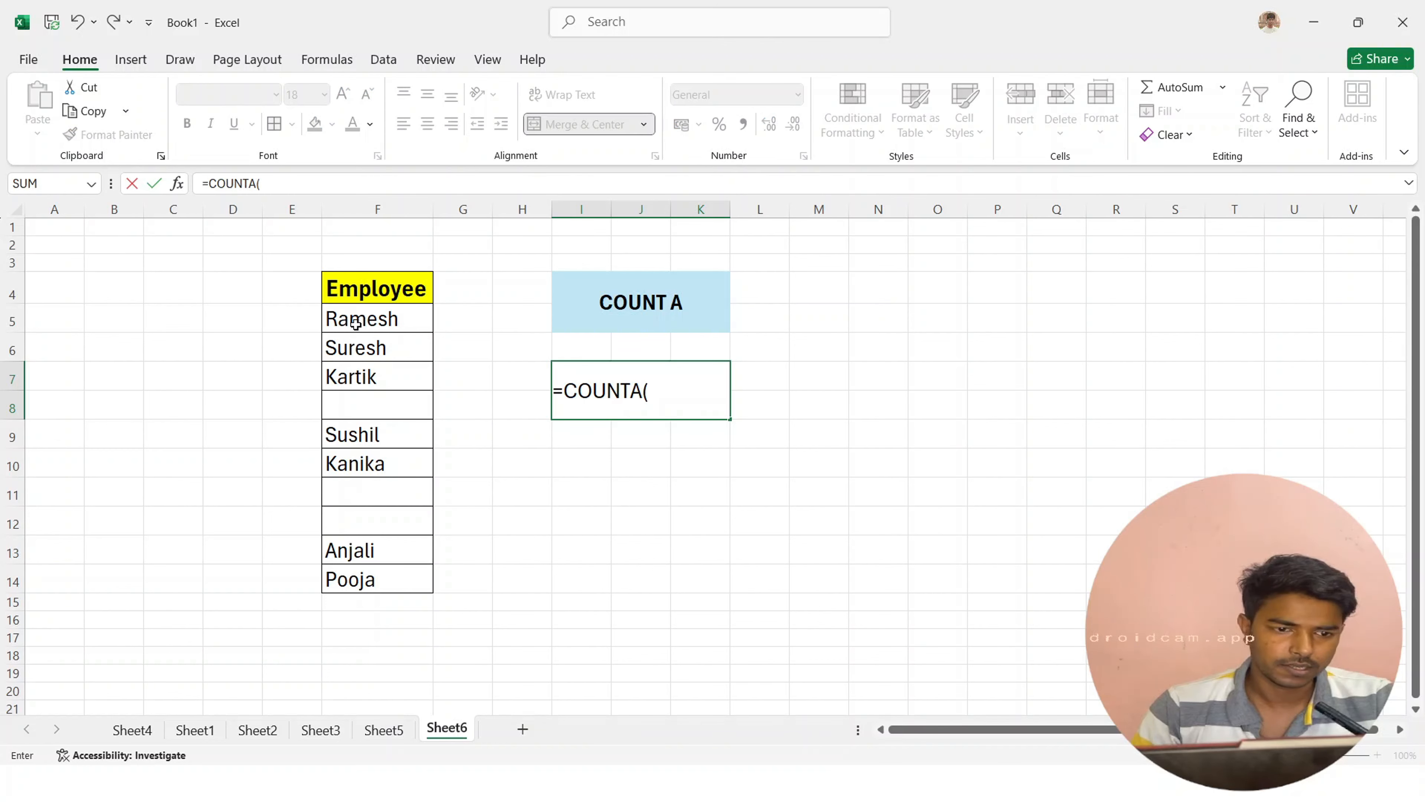
left_click_drag(358, 321, 377, 575)
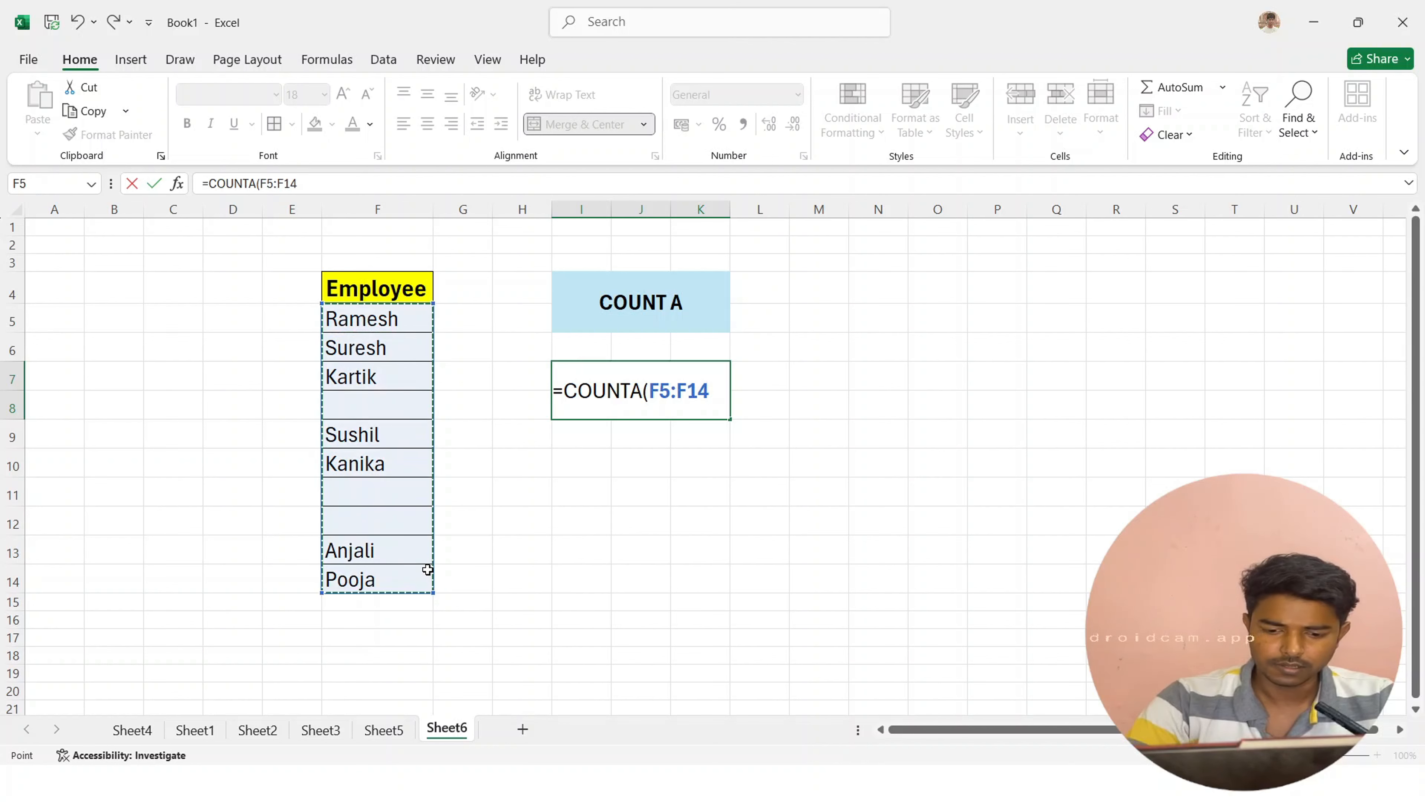
type(")")
key("Return")
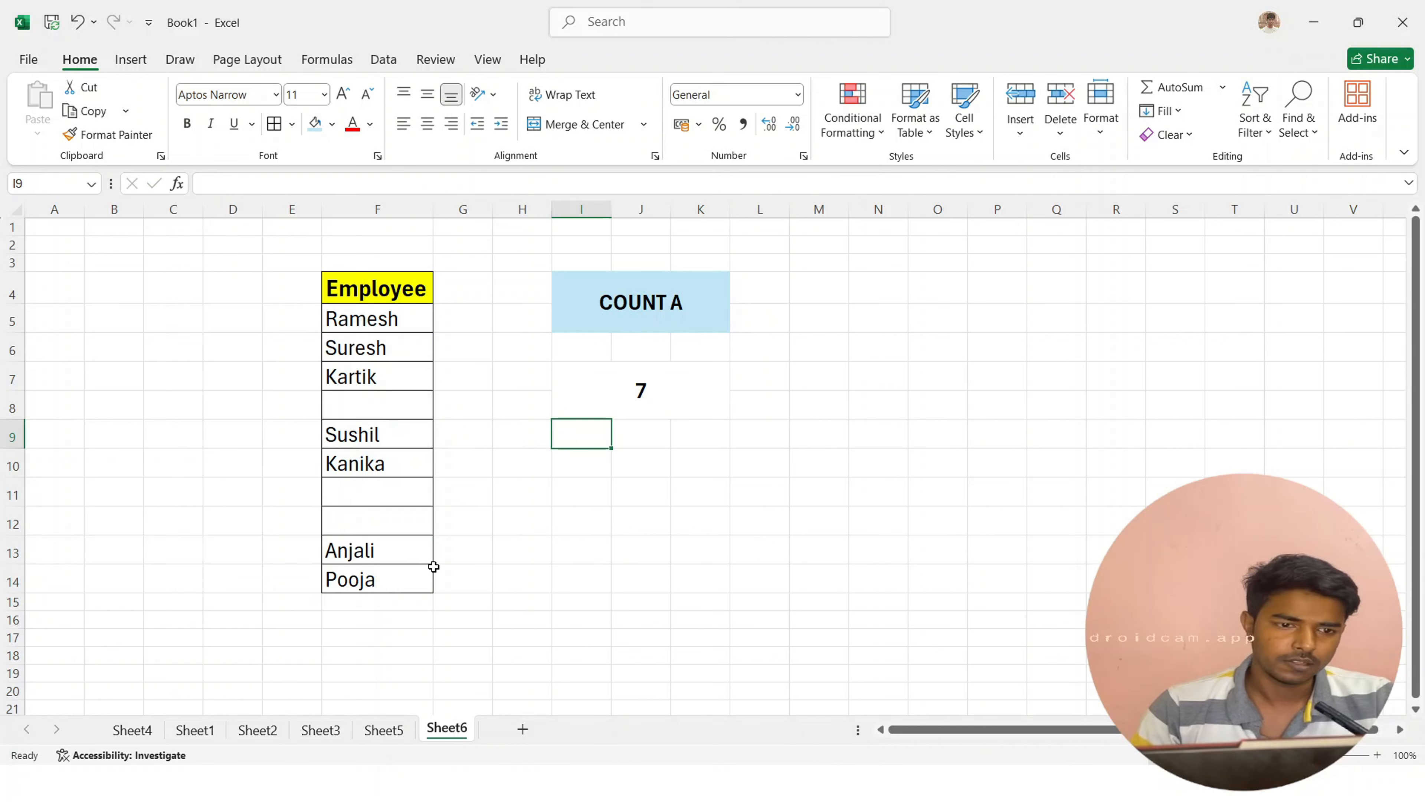
left_click(402, 316)
left_click_drag(401, 316, 418, 582)
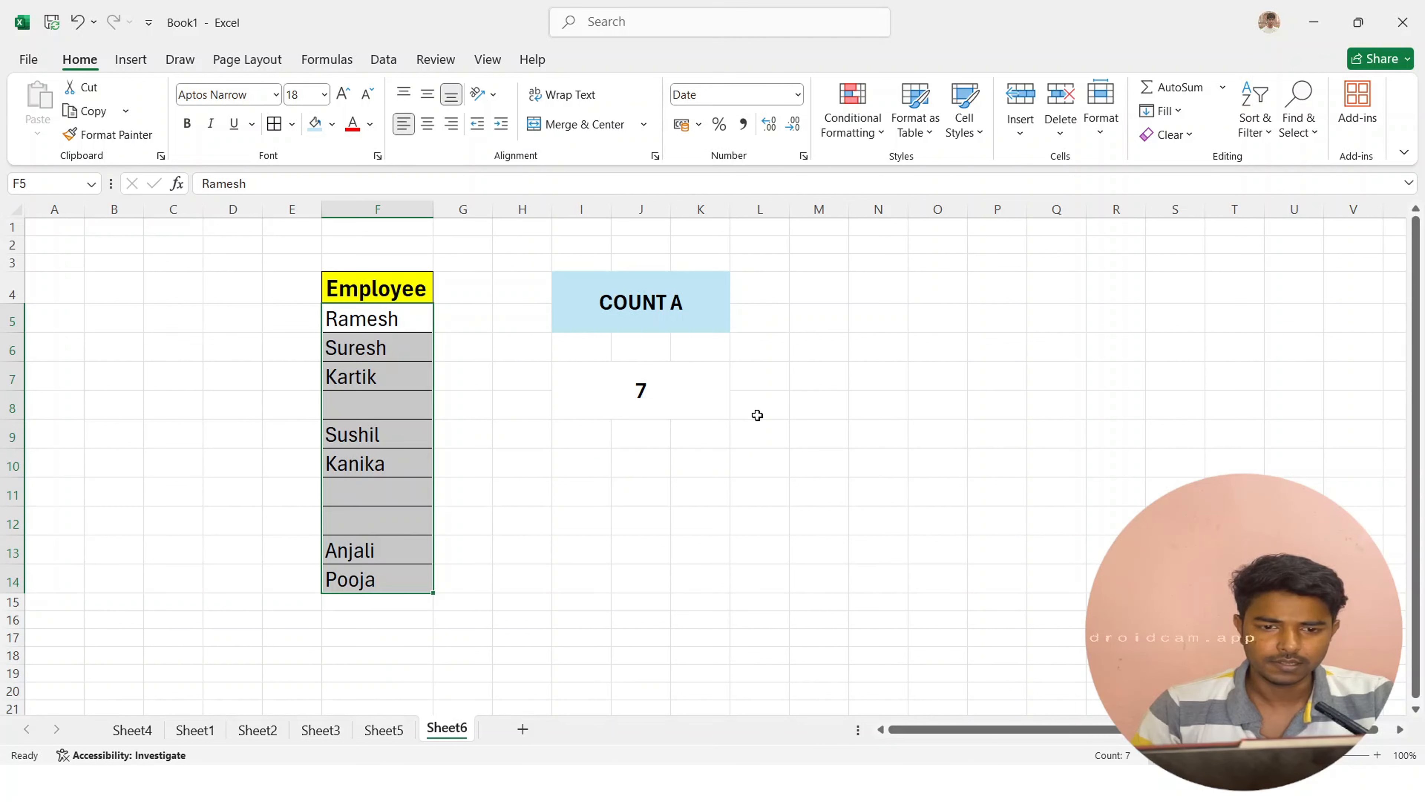
left_click(764, 403)
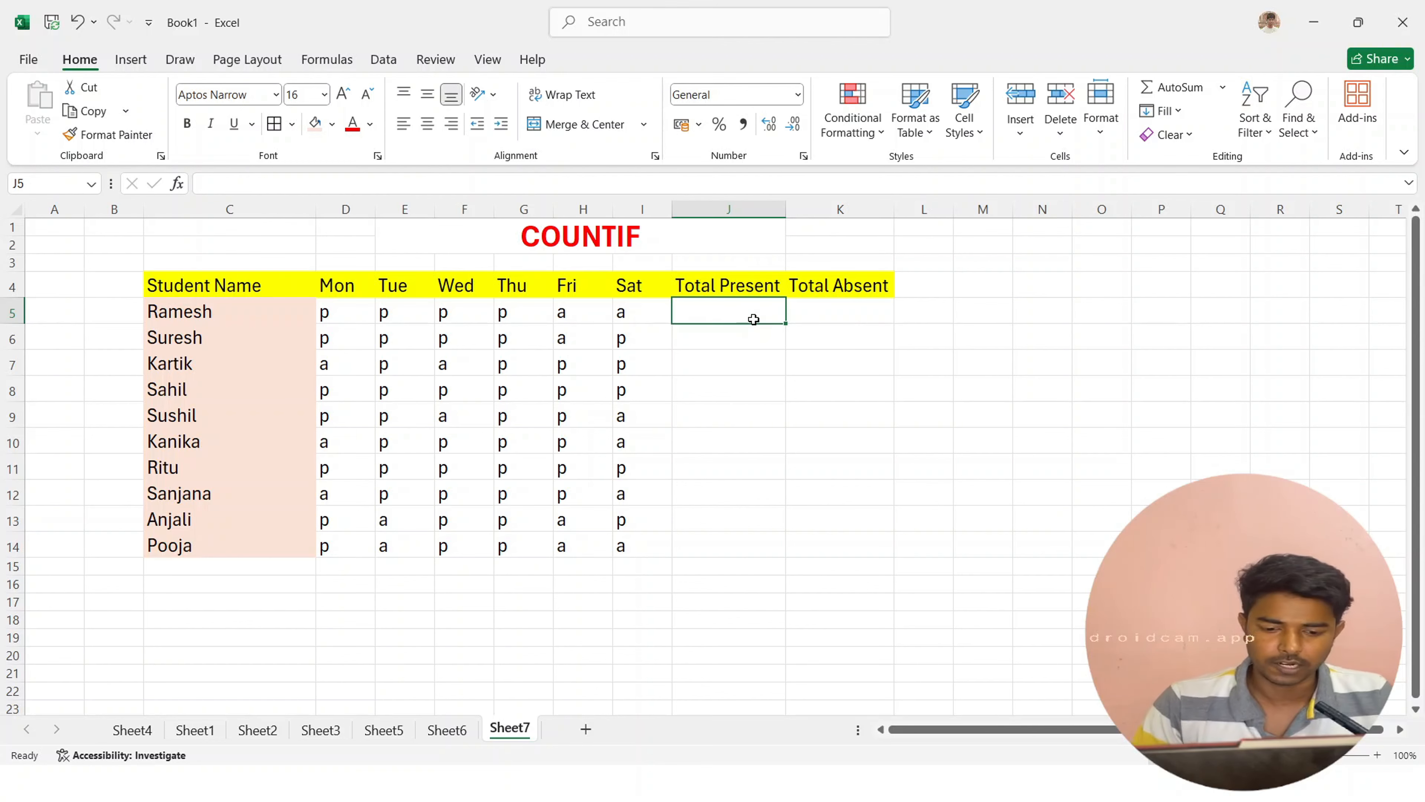
Enter a COUNTIF formula in J5 that counts "p" across D5:I5, and fill it down the Total Present column through J14
type("=")
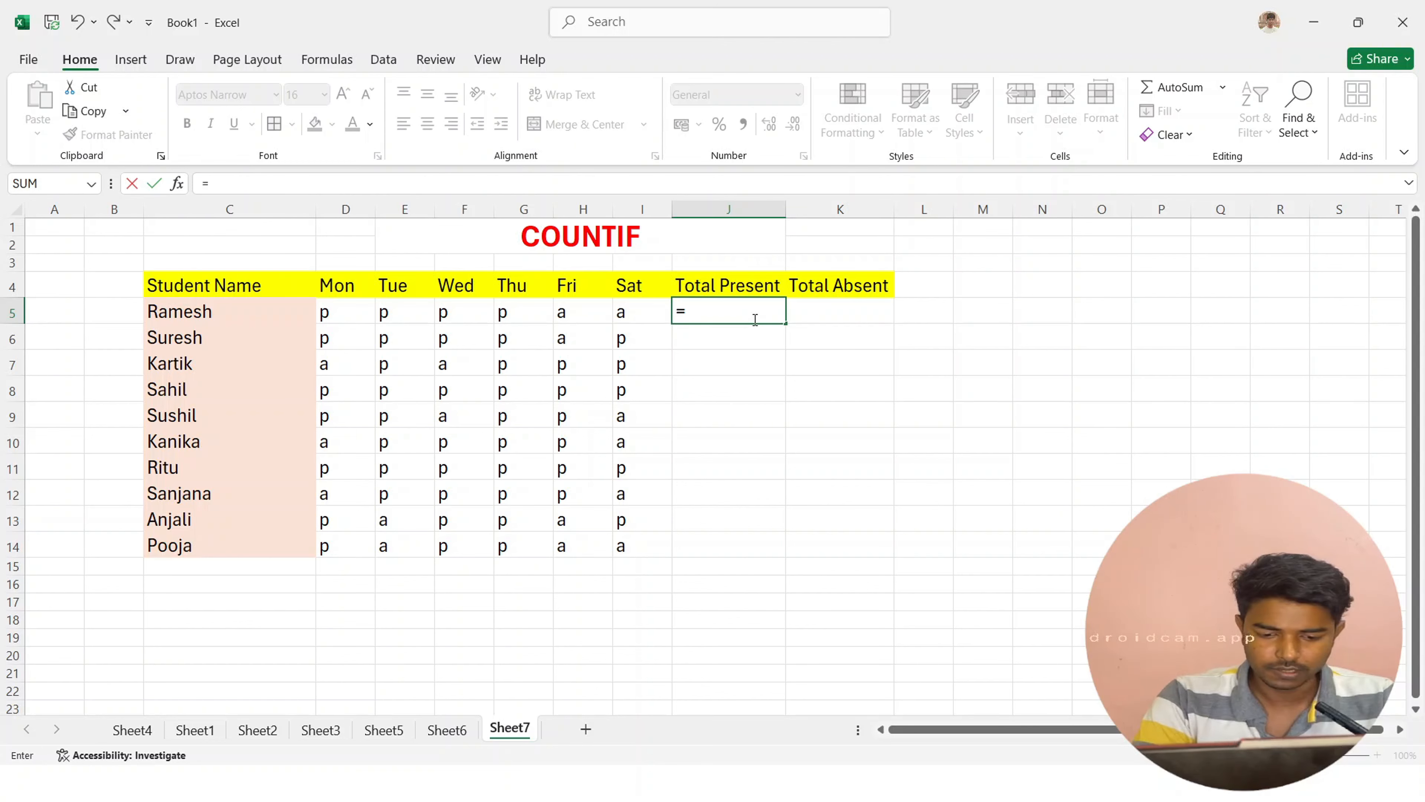
type("COUNT")
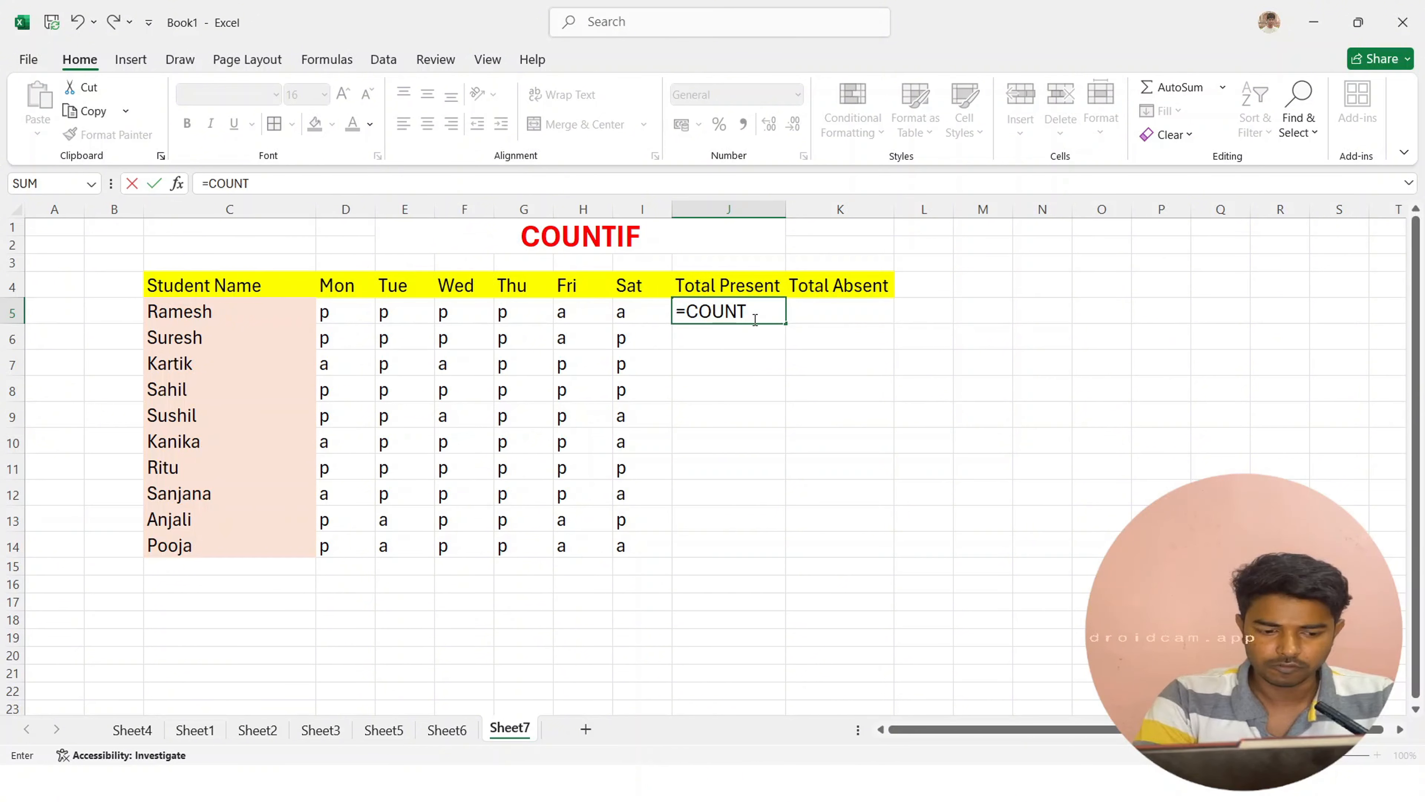
type("IF(")
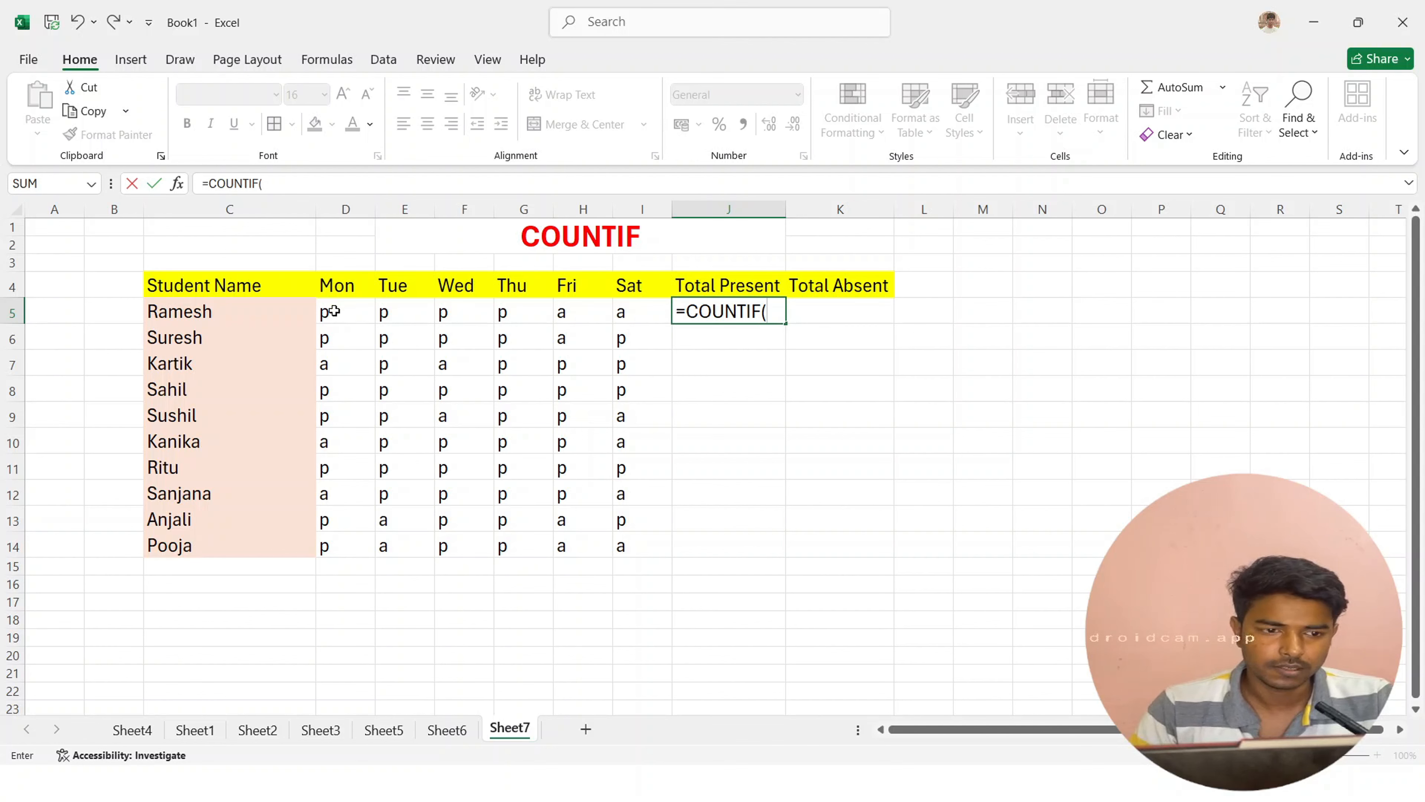
left_click_drag(332, 312, 621, 311)
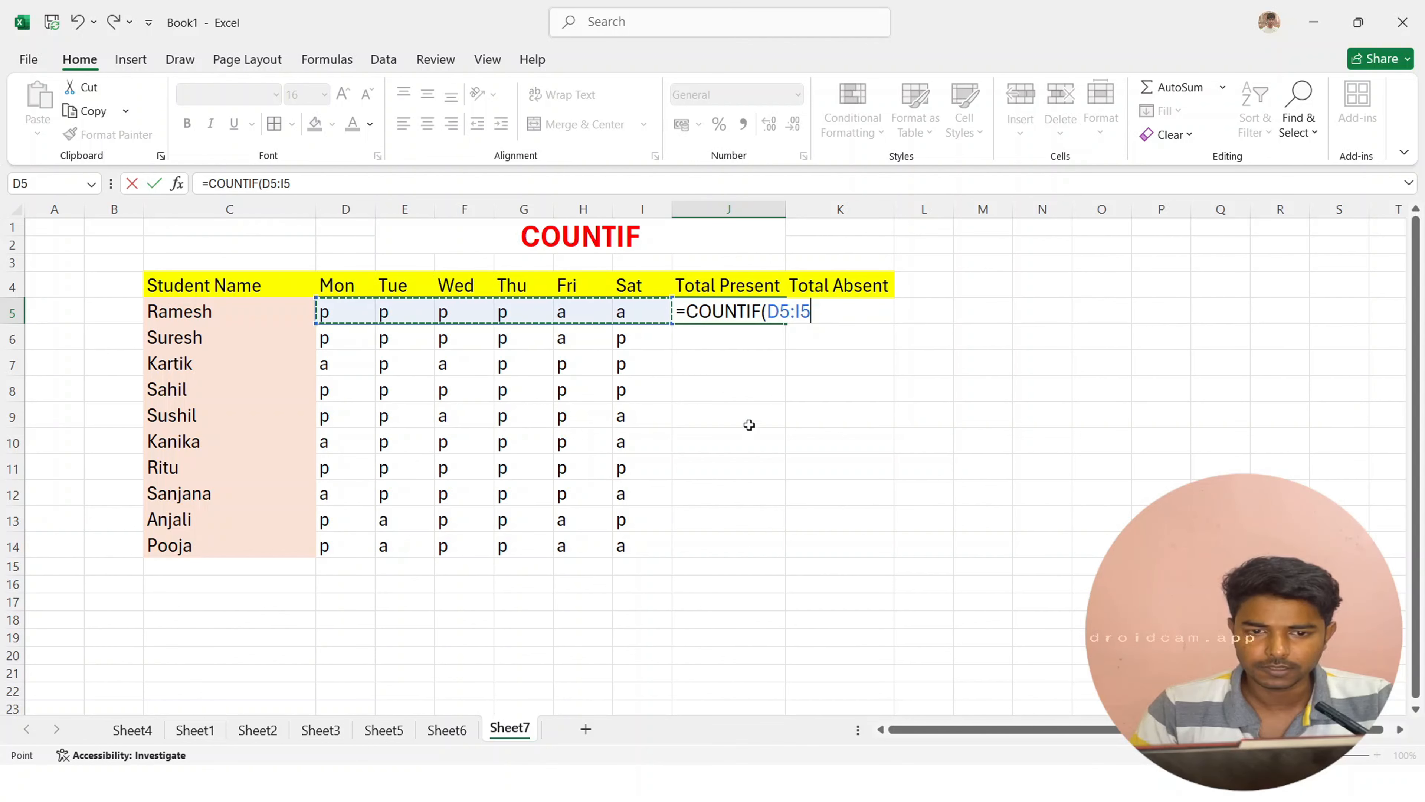
type(",")
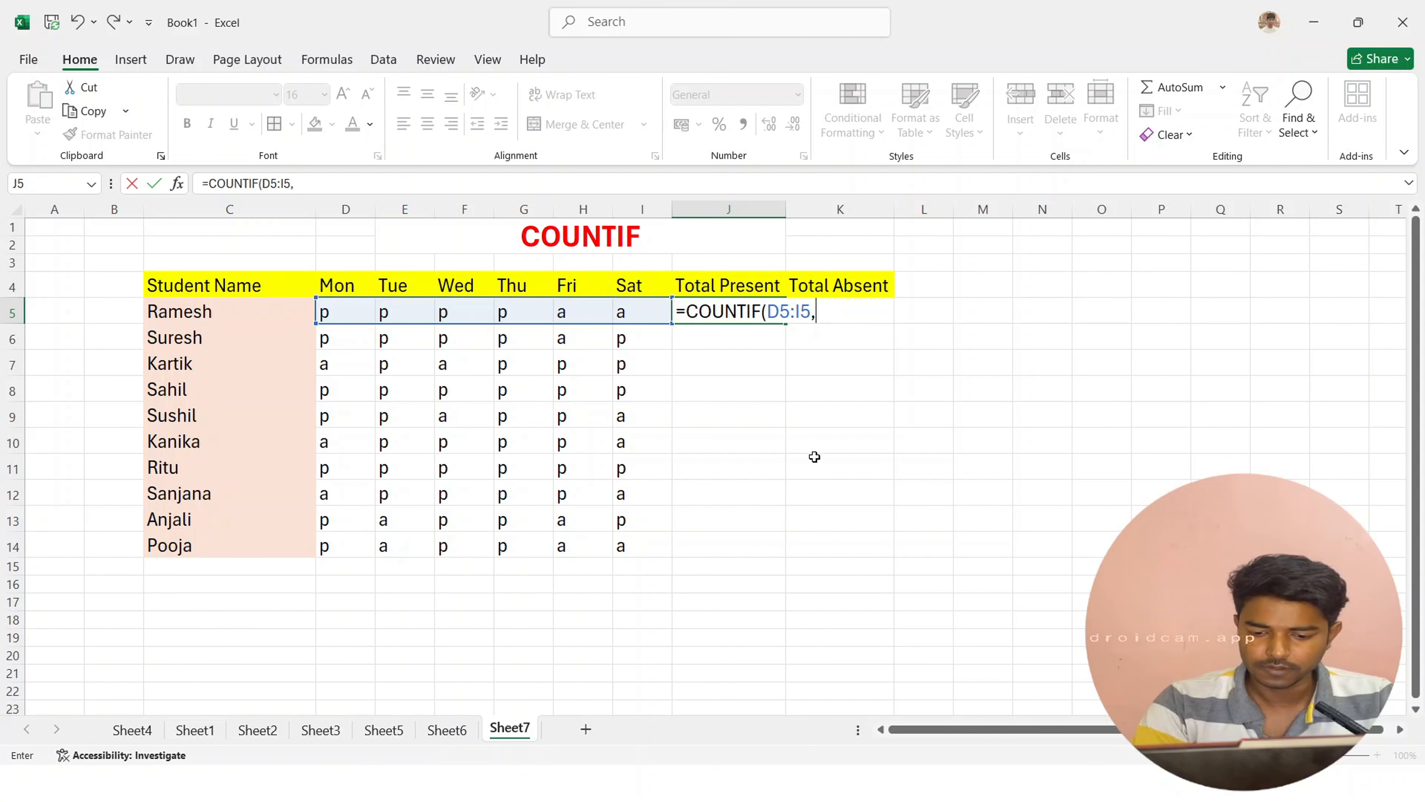
type("\"P")
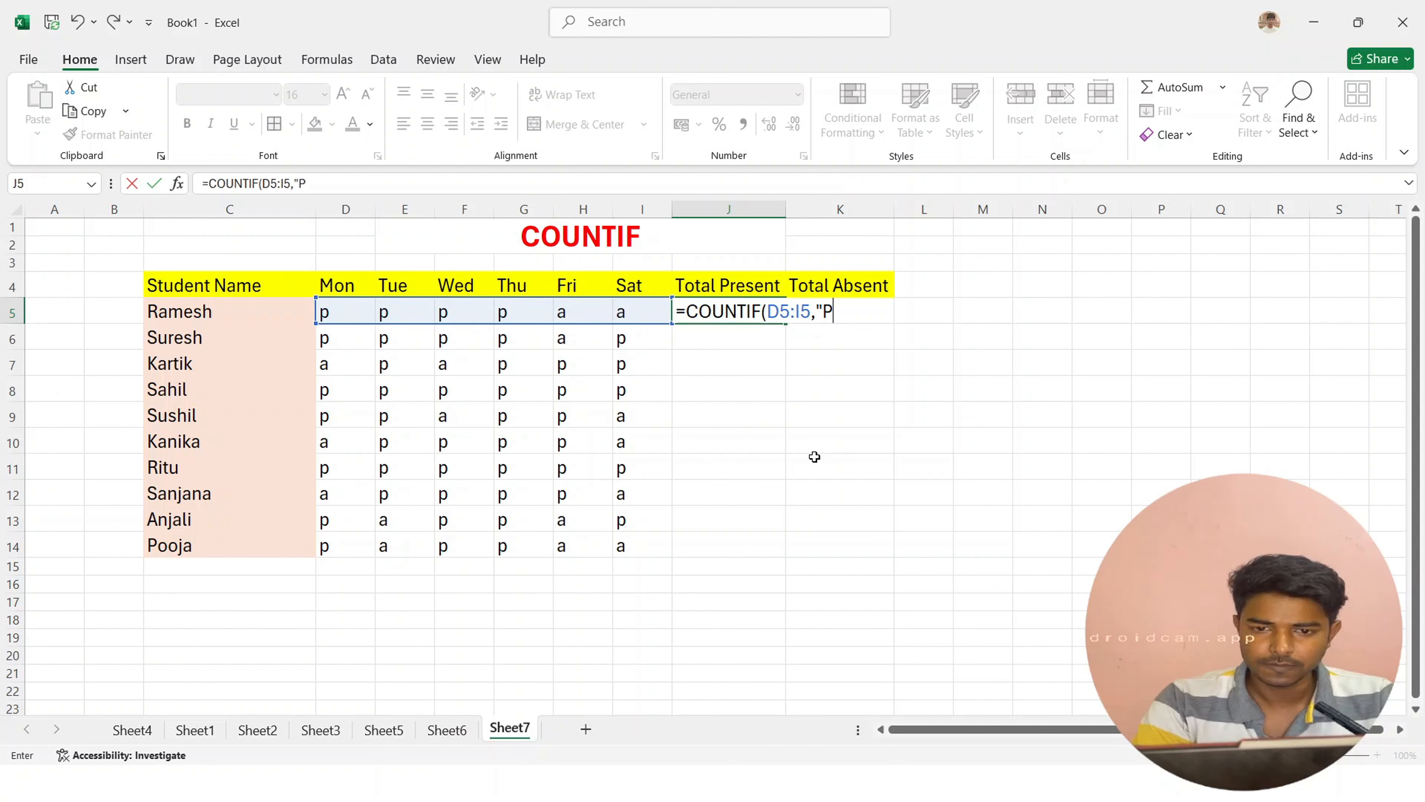
key("BackSpace")
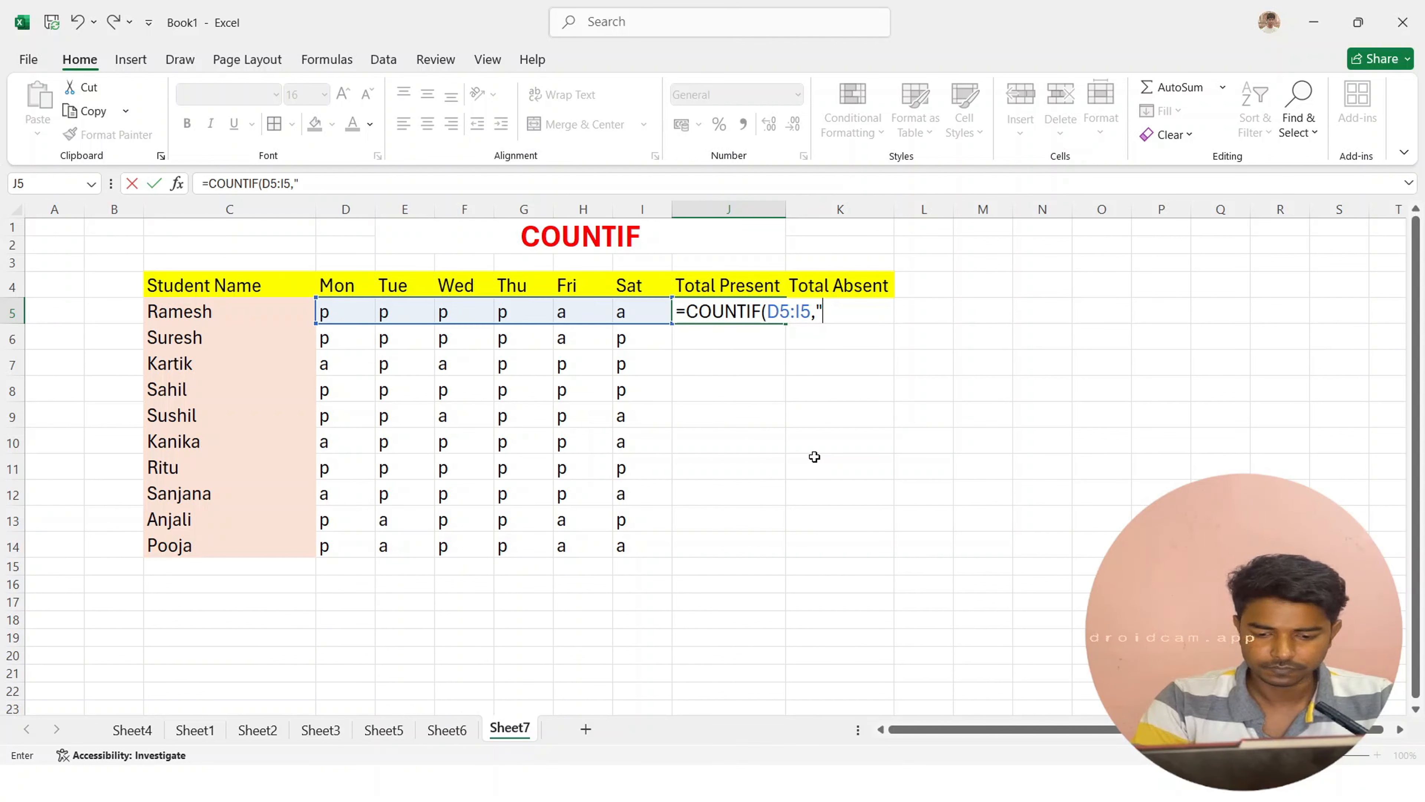
type("p\"")
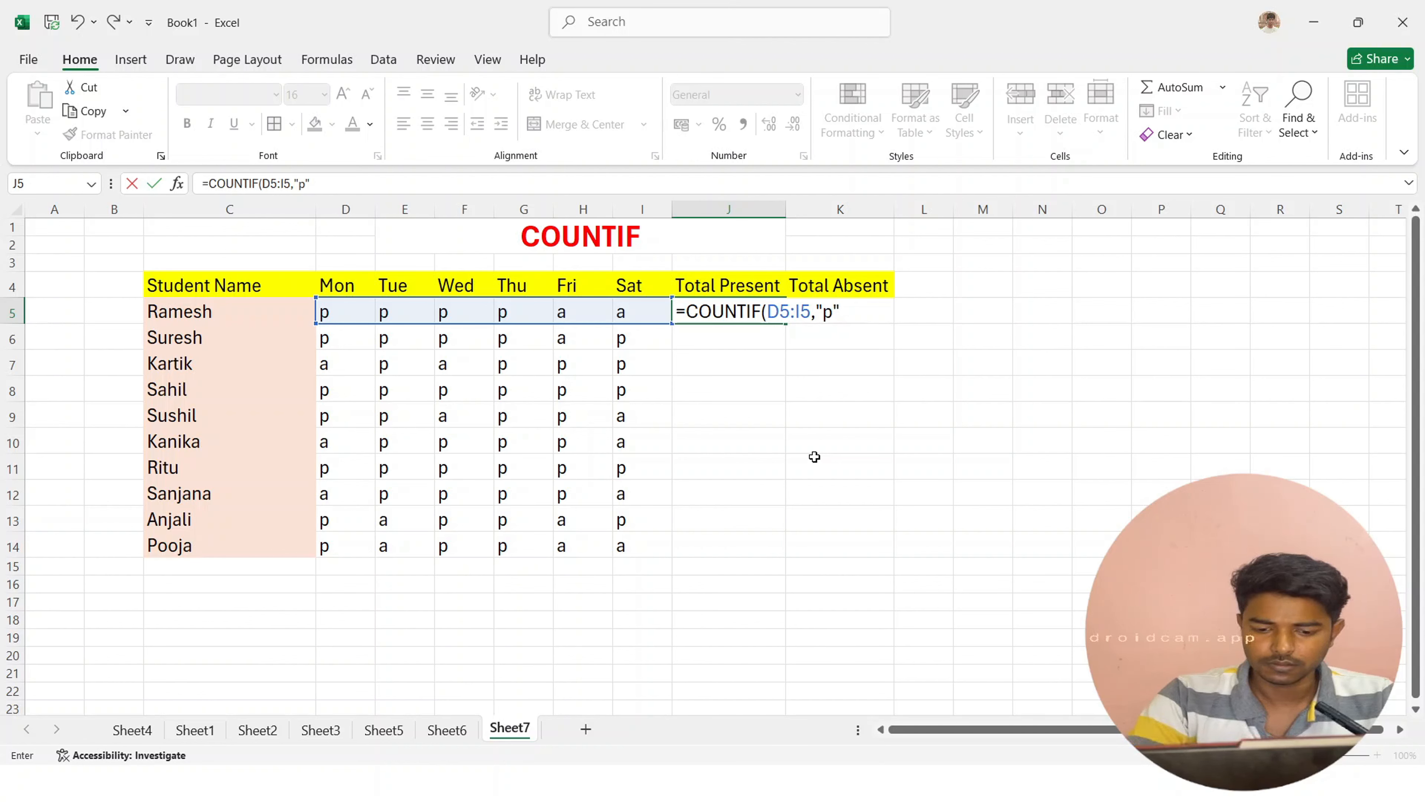
type(")")
key("Return")
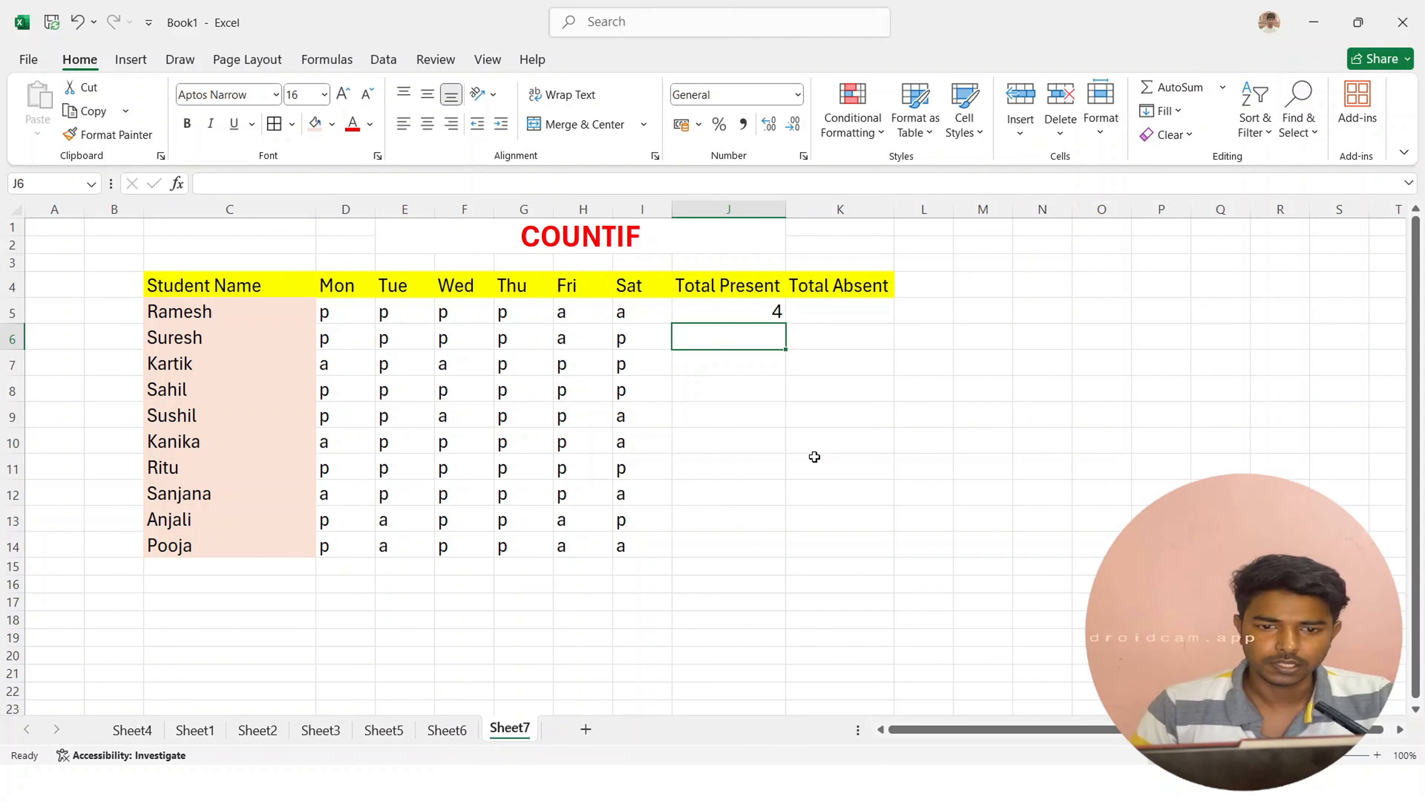
left_click(723, 307)
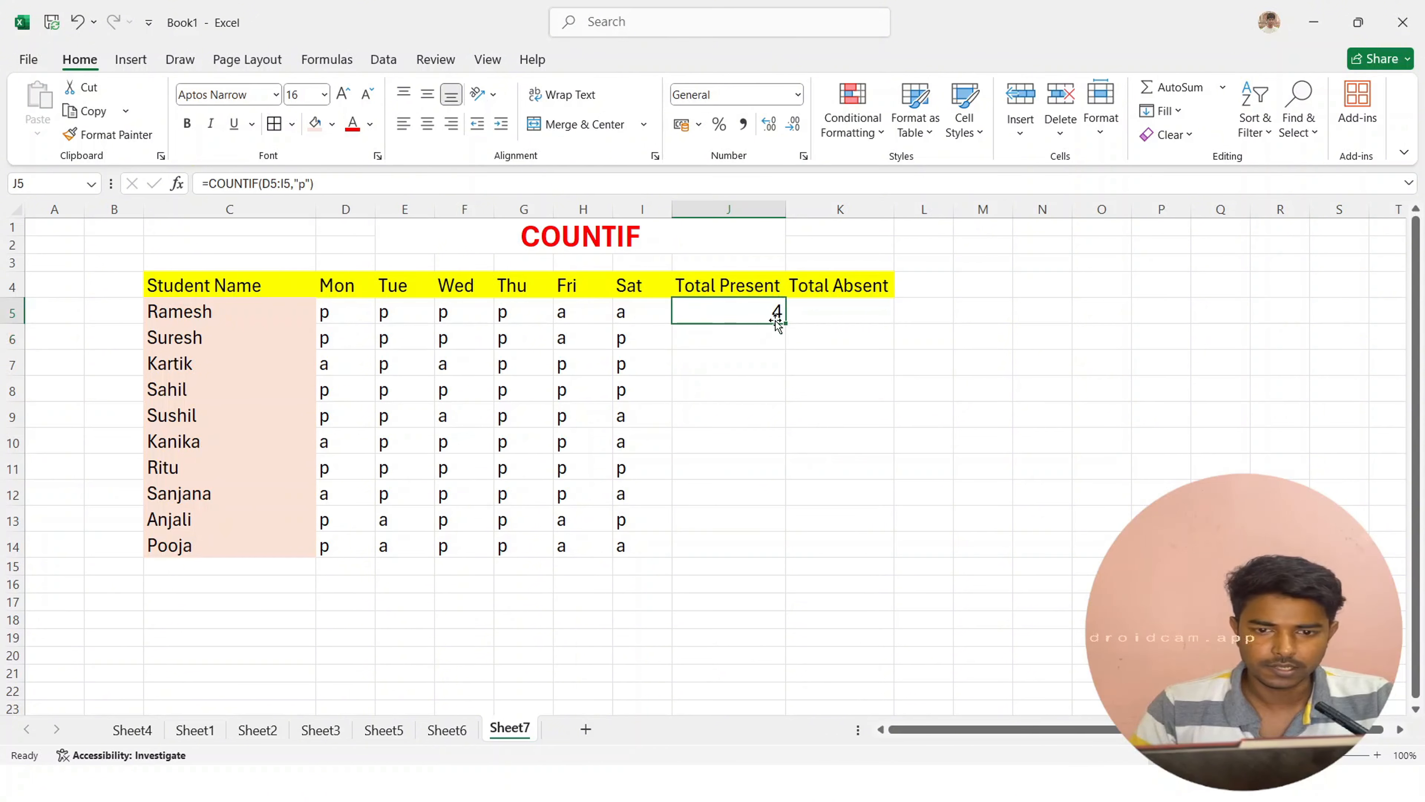
left_click_drag(786, 322, 786, 554)
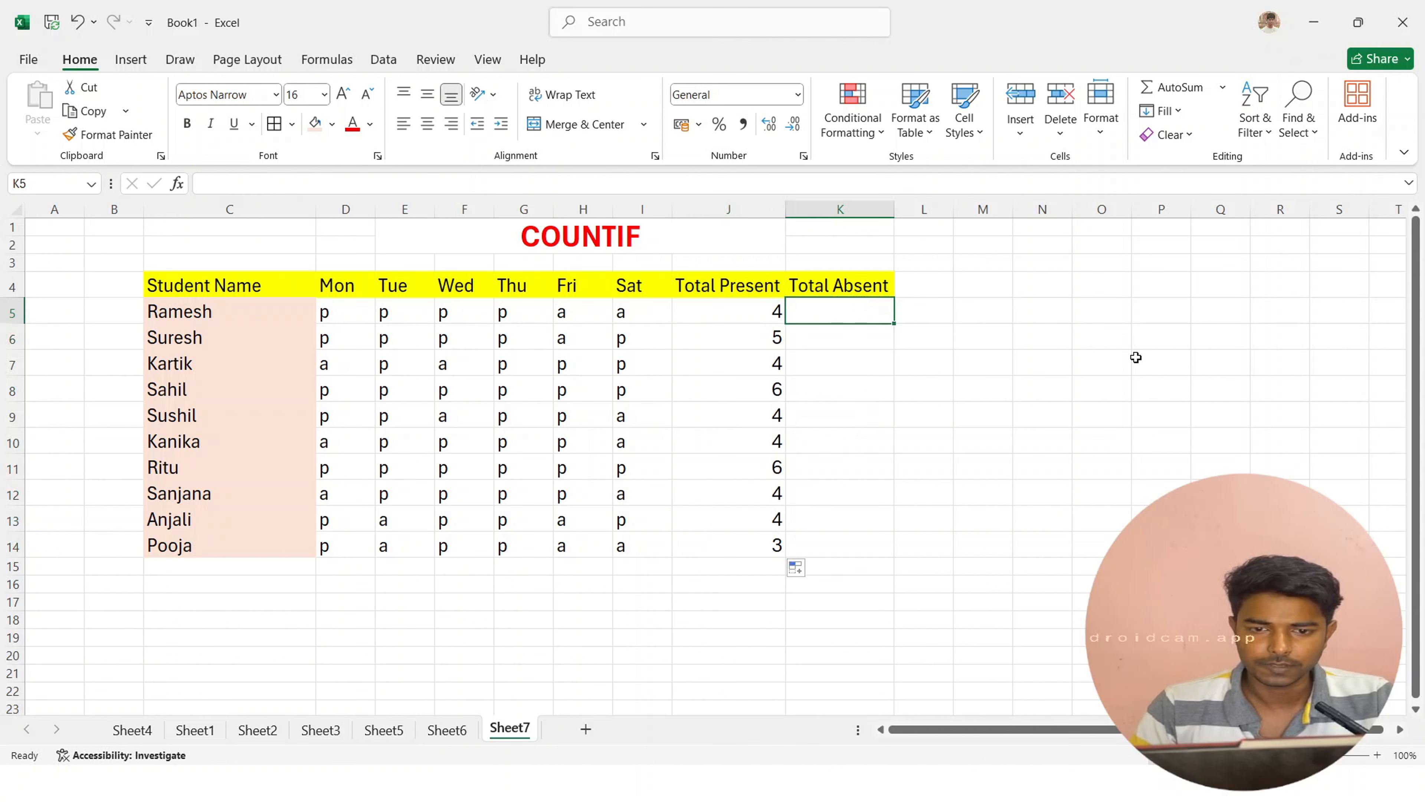
Enter a COUNTIF formula in K5 that counts "a" across D5:I5, and fill it down the Total Absent column through K14
type("=")
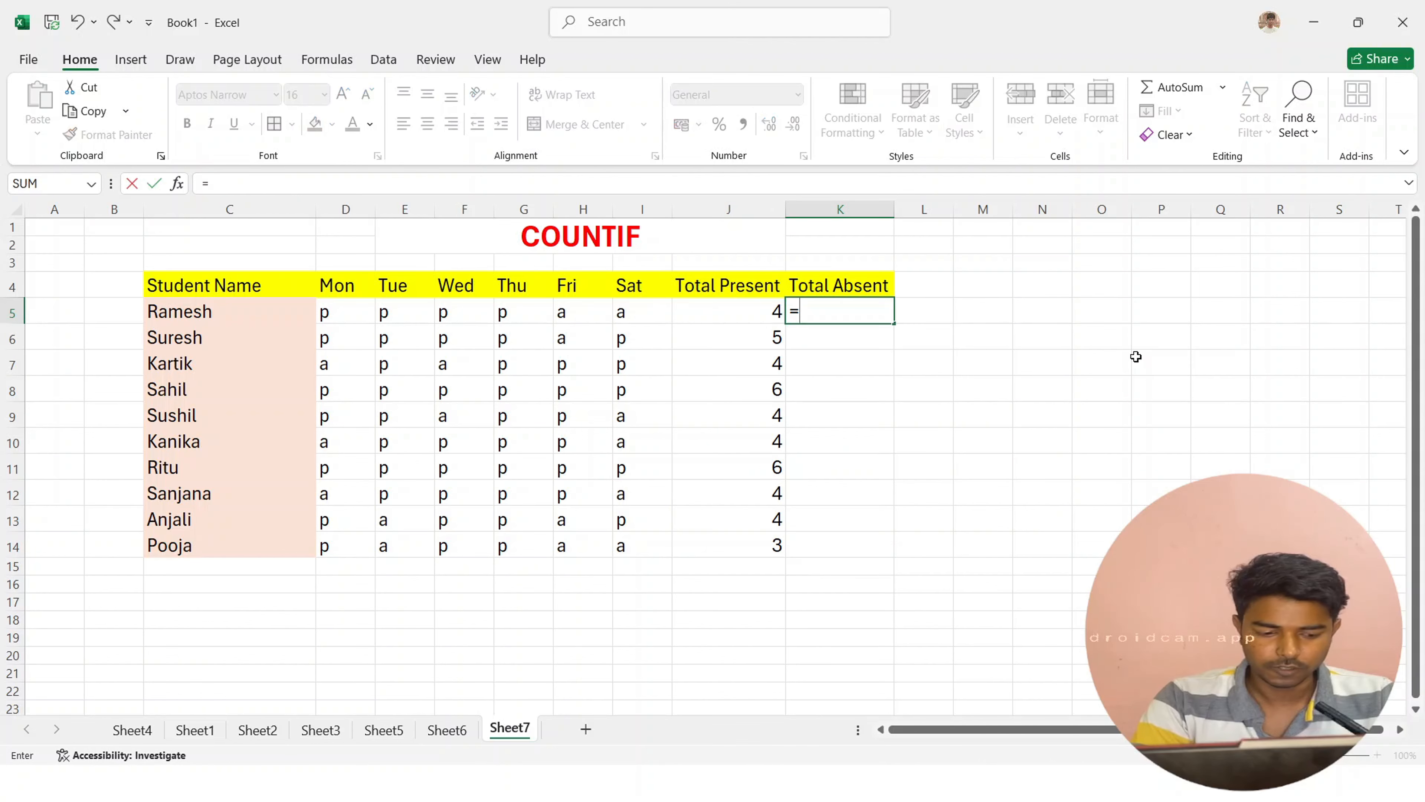
type("count")
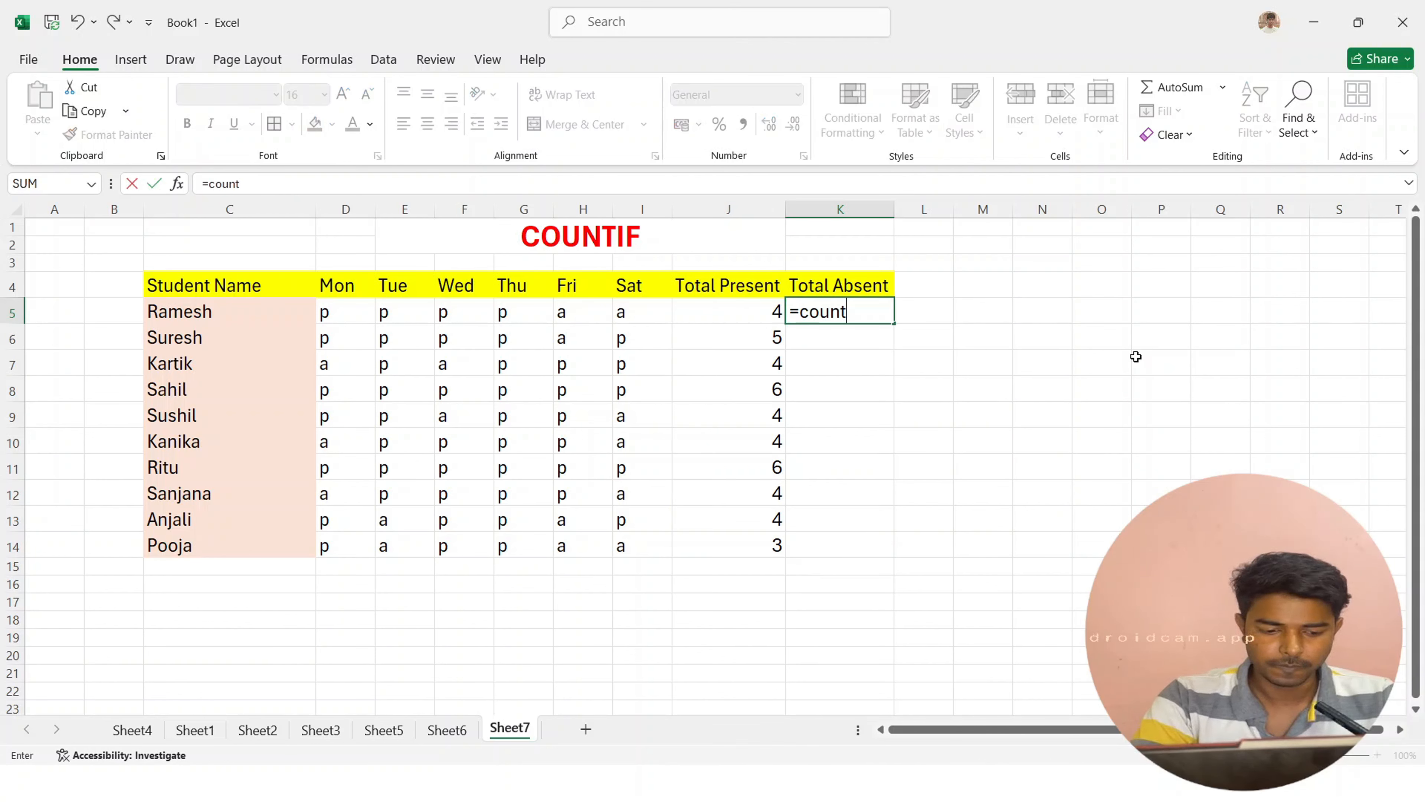
type("if")
key("Tab")
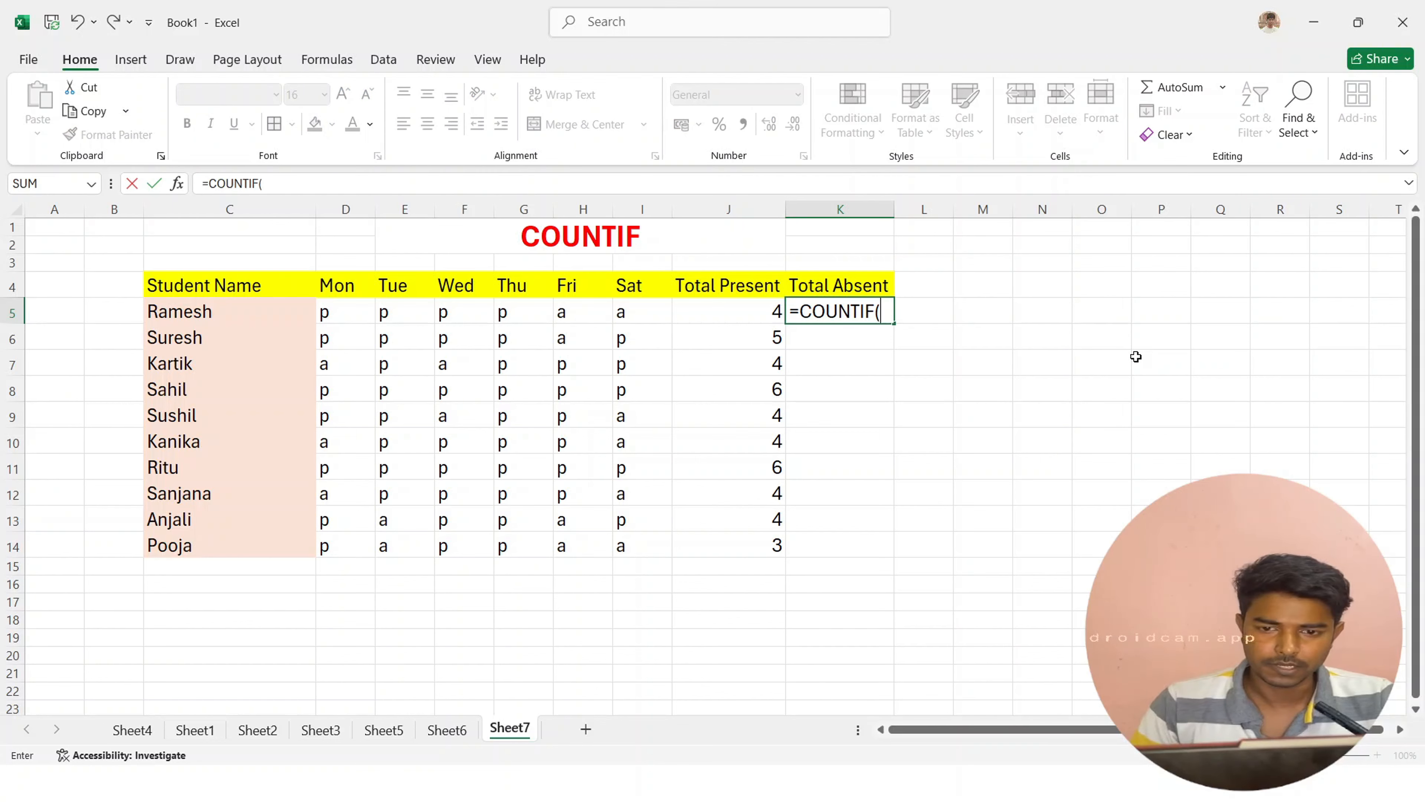
left_click_drag(348, 314, 639, 318)
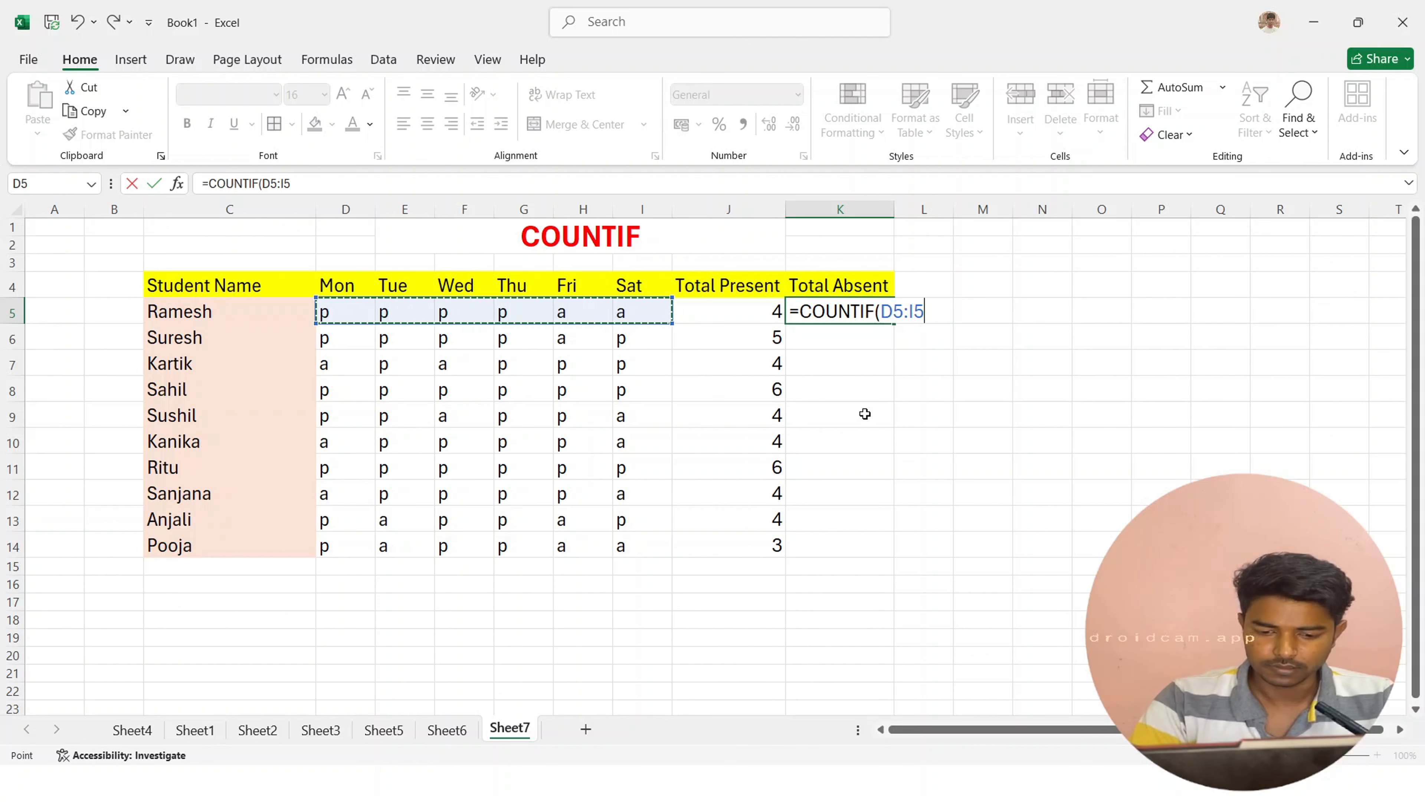
type(",")
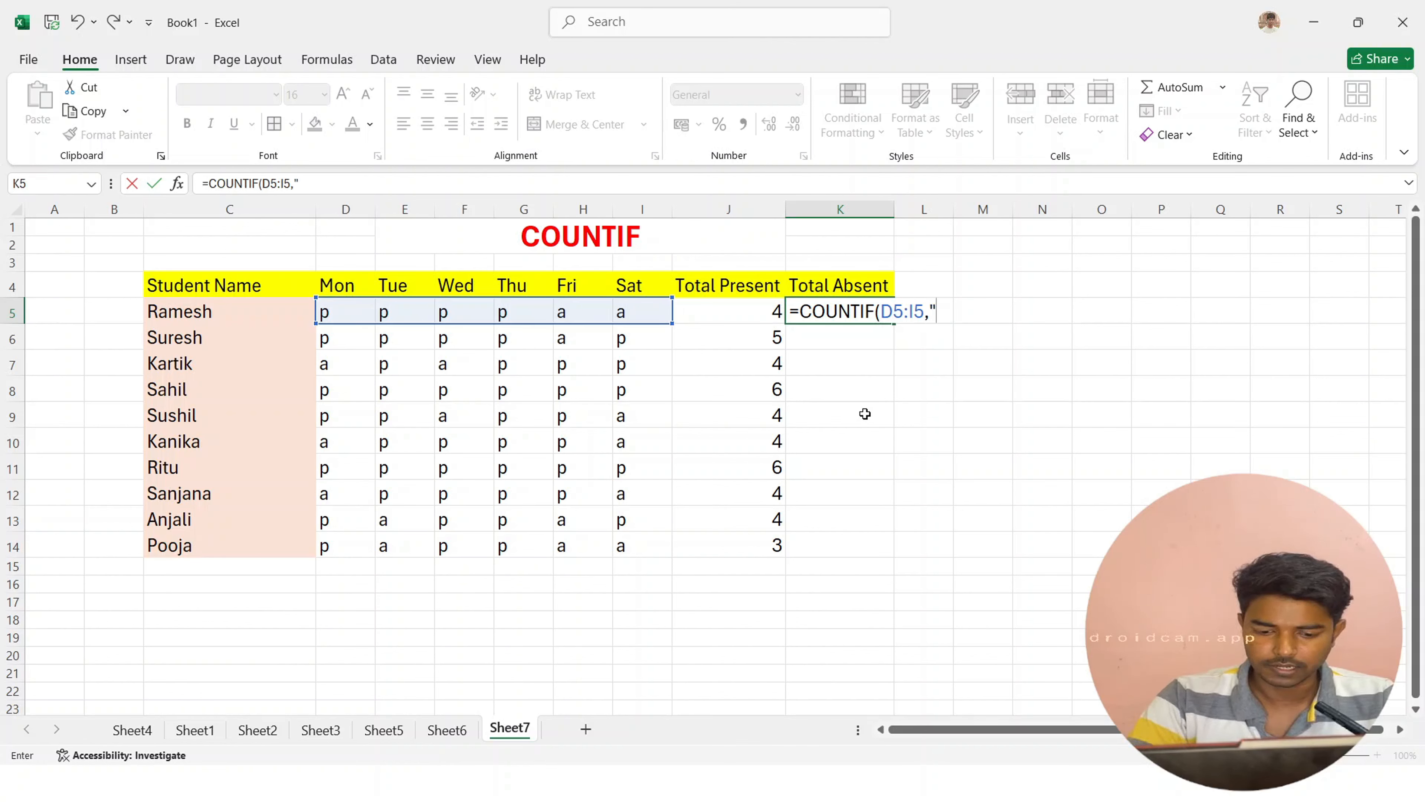
type("\"a")
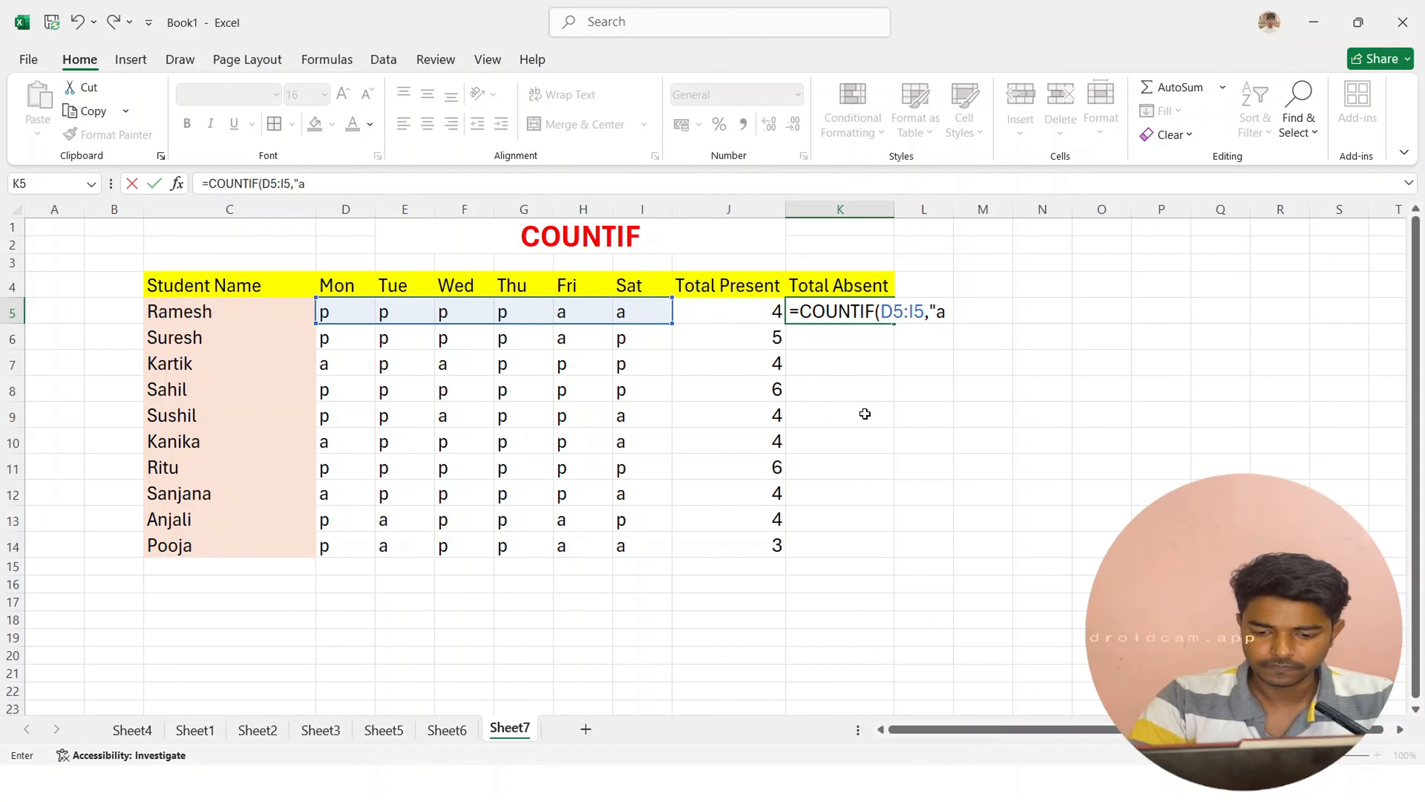
type("\")")
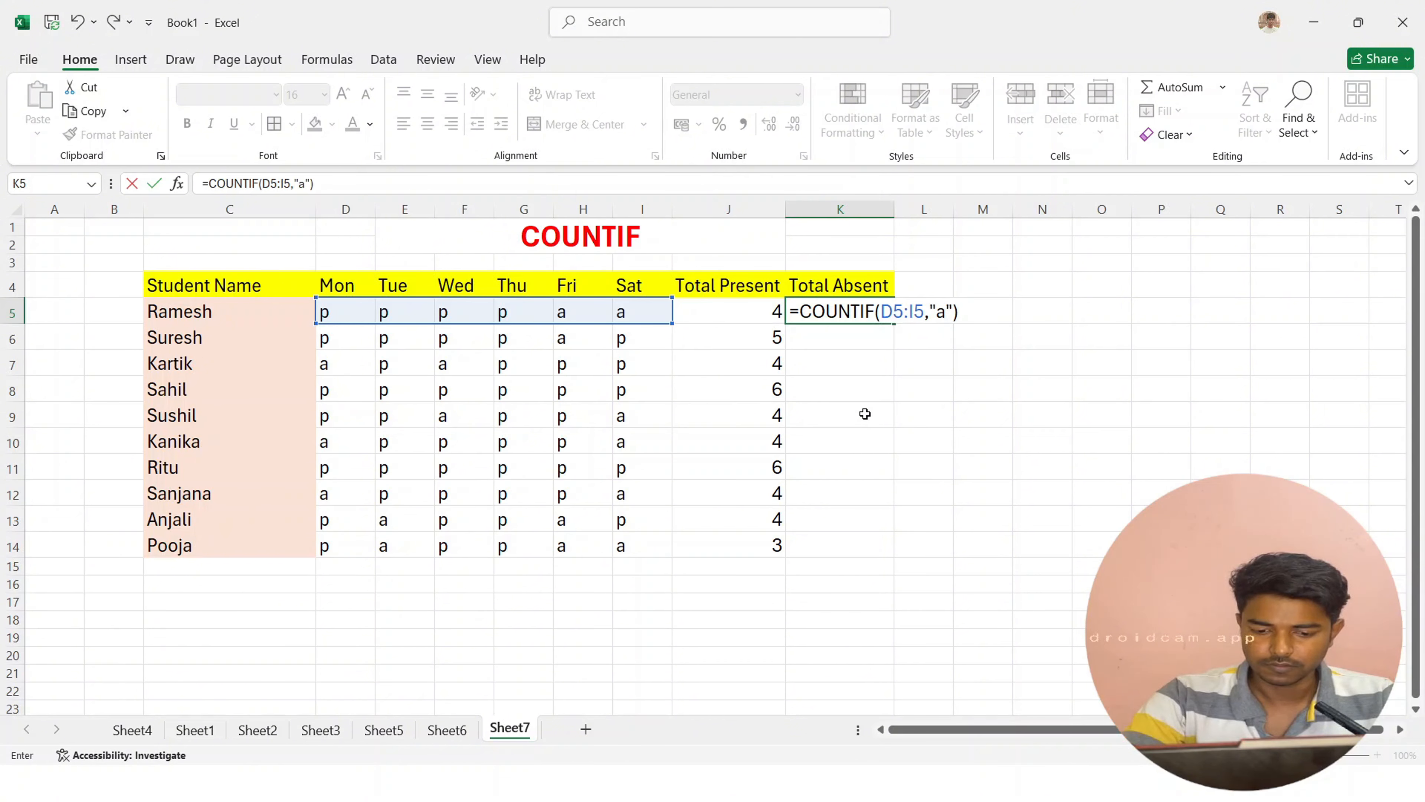
key("Return")
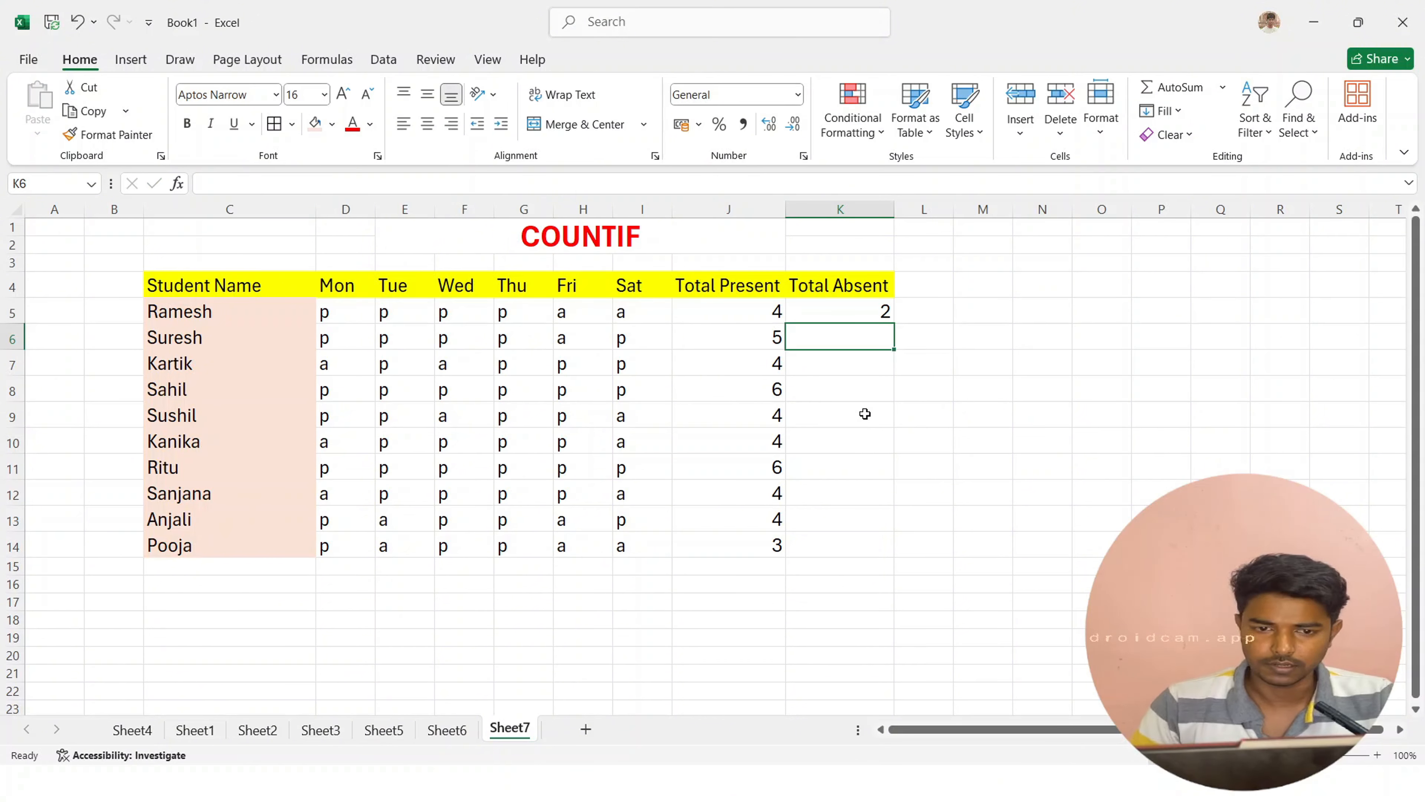
left_click(820, 306)
left_click_drag(893, 323, 891, 553)
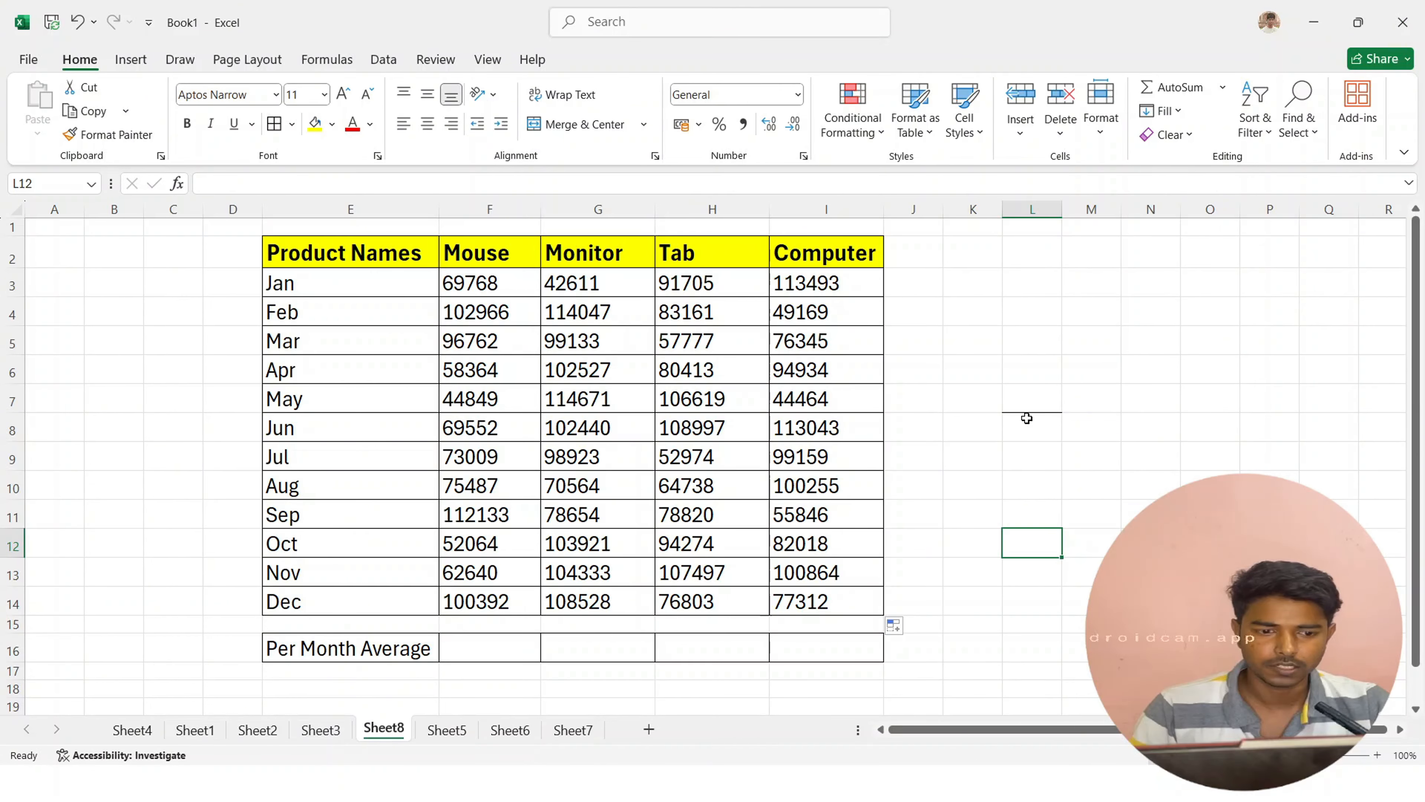
Apply a yellow fill to the Per Month Average label in E16
left_click(328, 648)
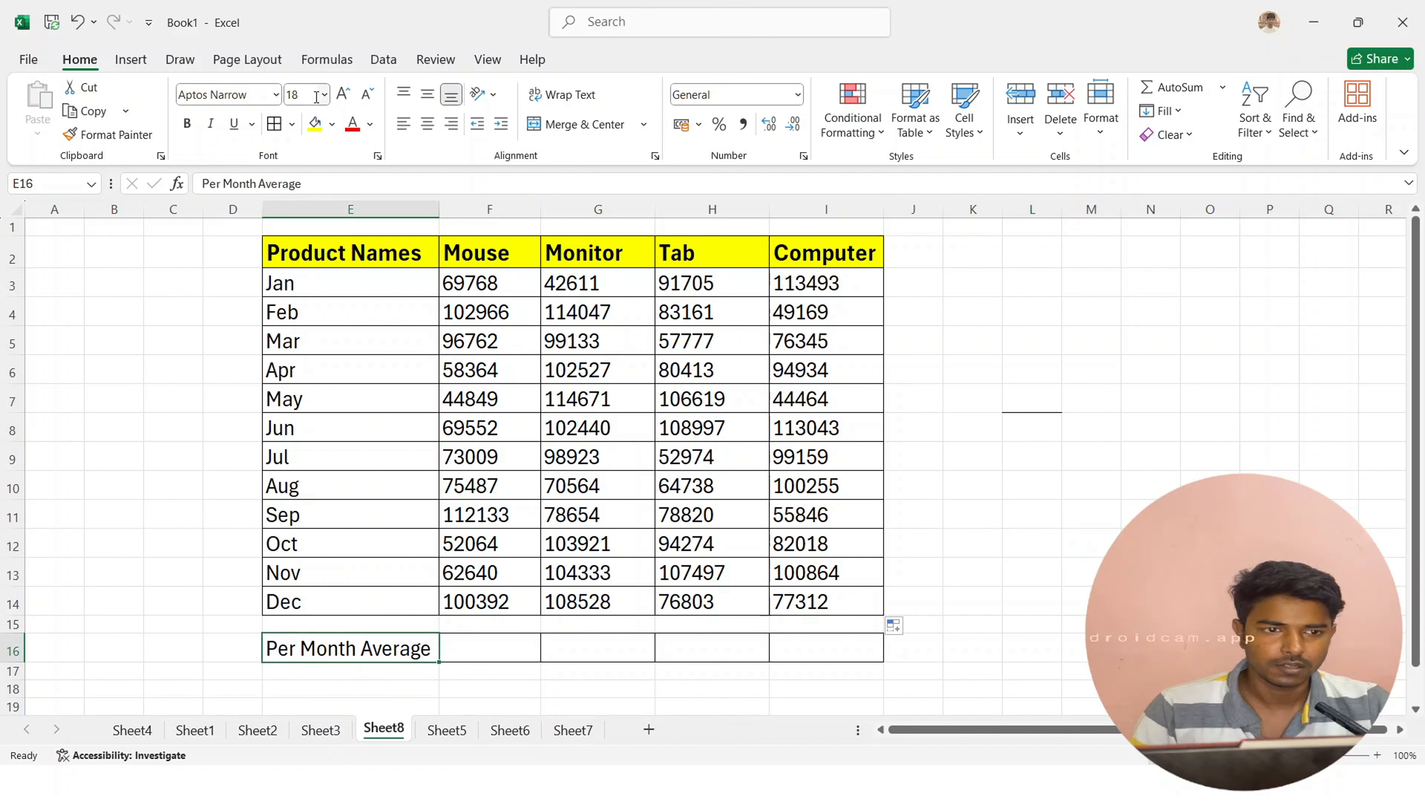
left_click(315, 124)
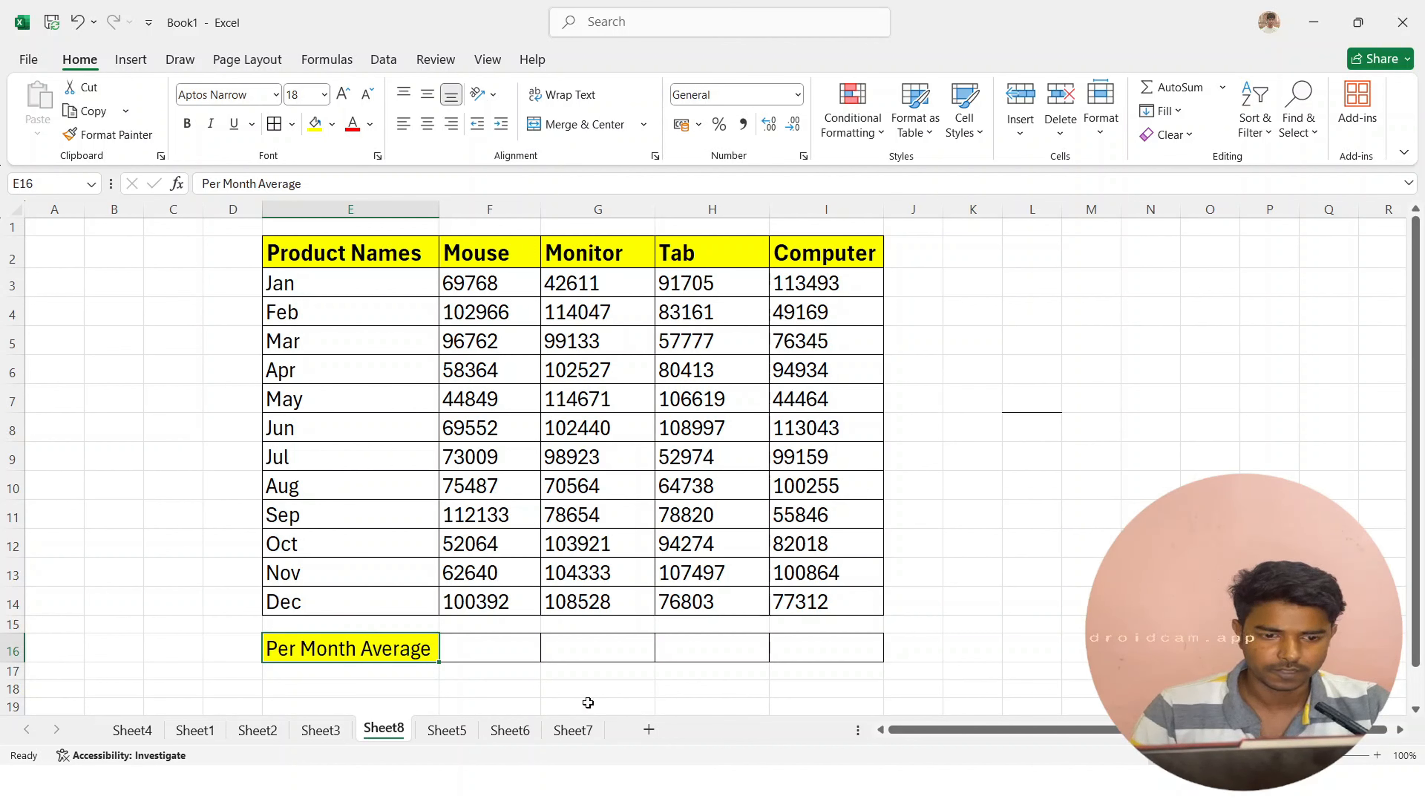
Enter an AVERAGE formula over F3:F14 in F16 for Mouse, and fill it across through I16 for the other products
left_click(505, 652)
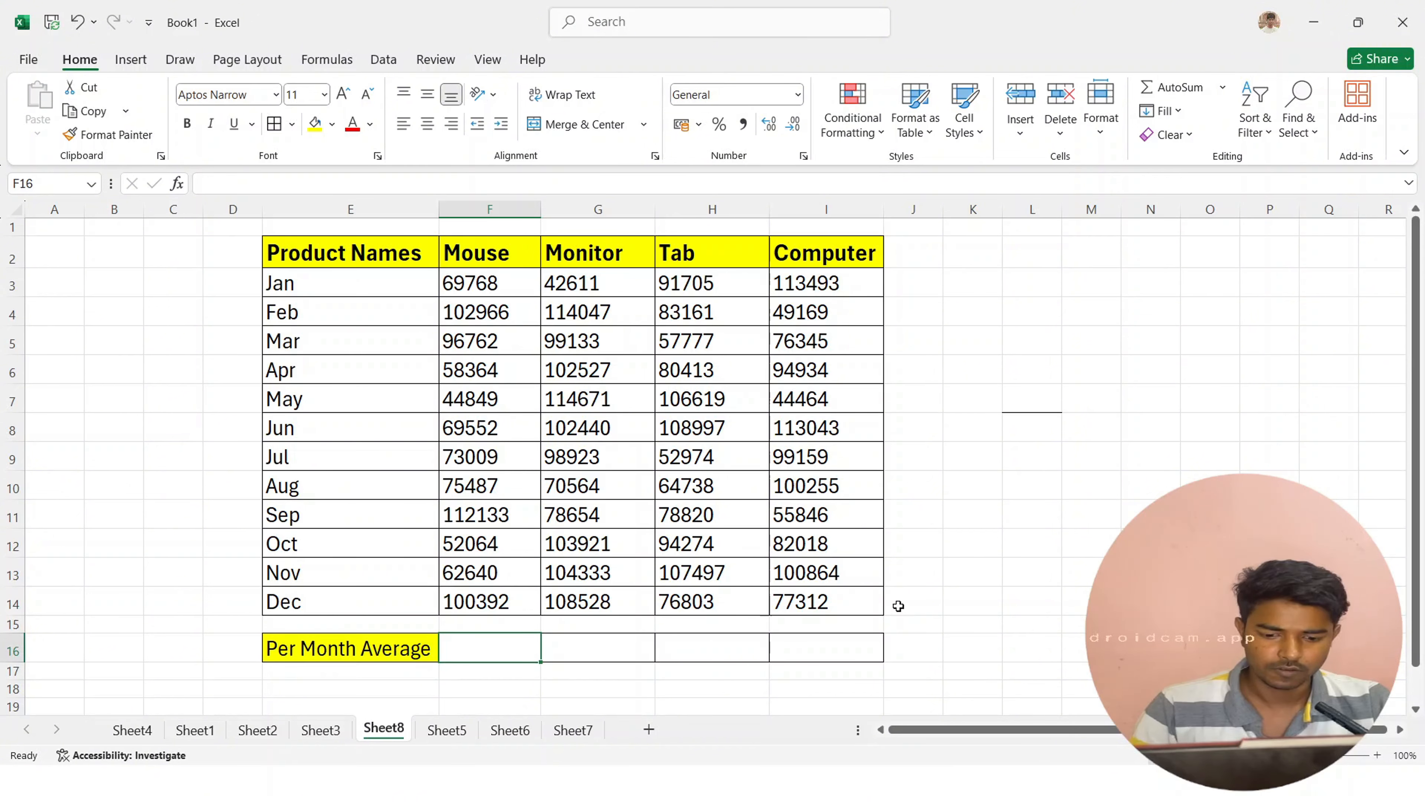
type("=averag")
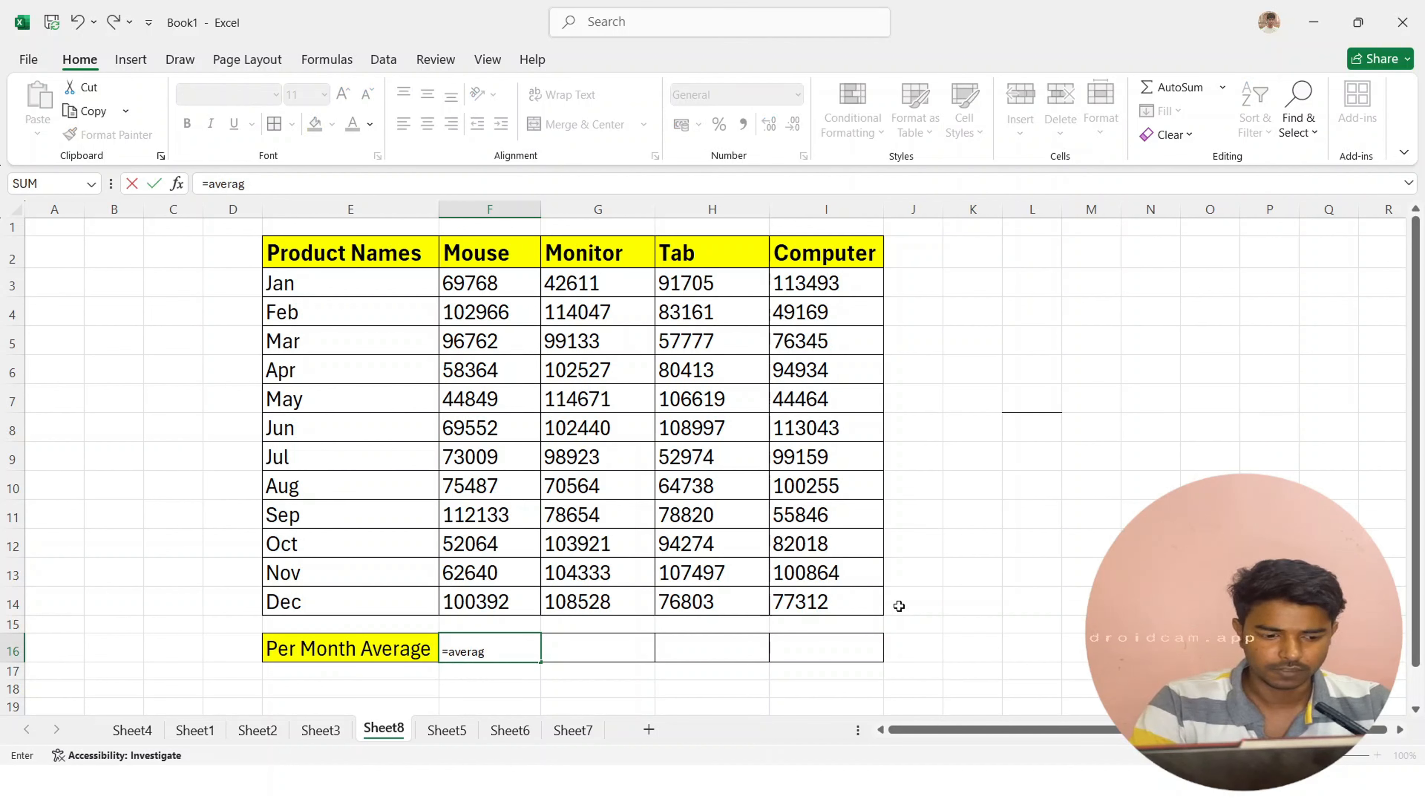
type("e")
key("Tab")
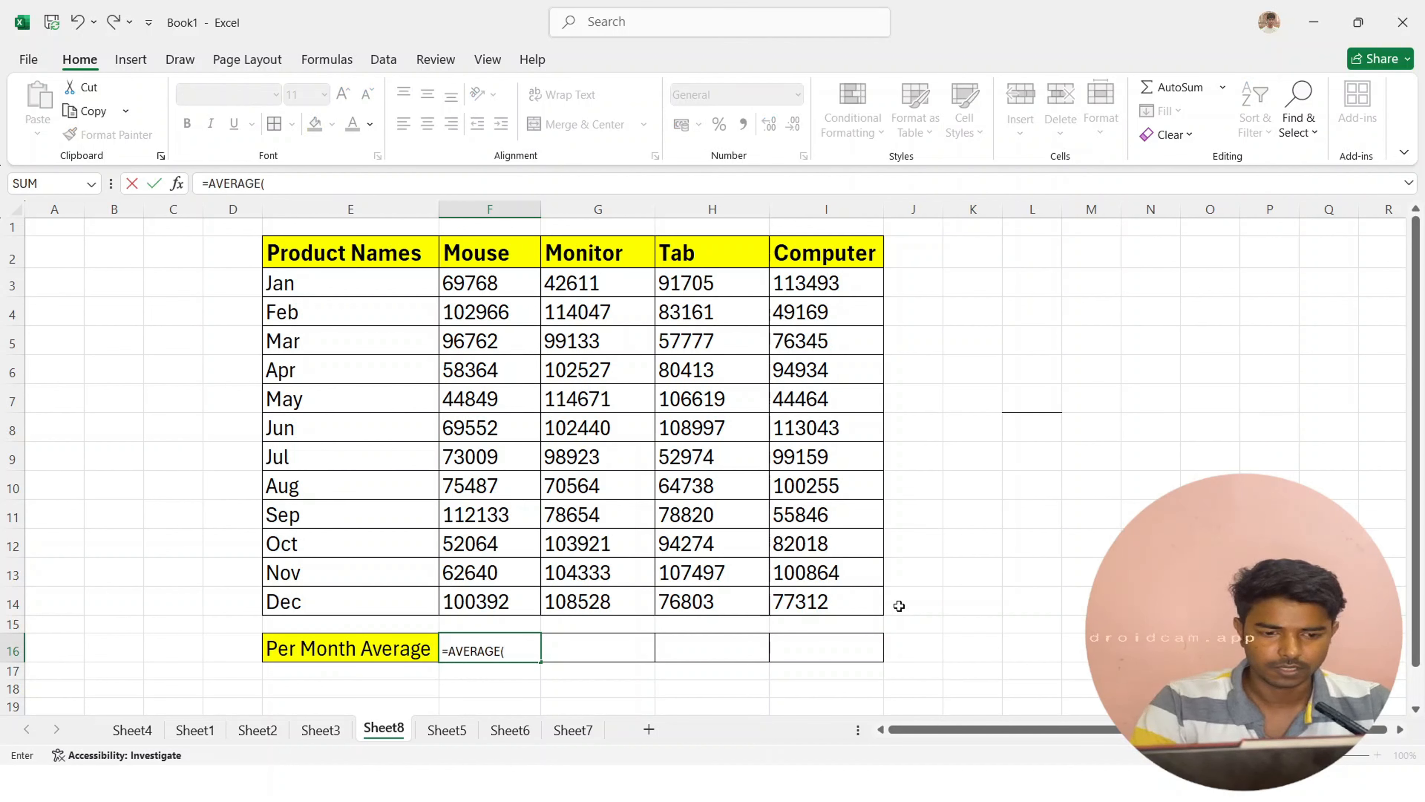
left_click_drag(494, 287, 494, 600)
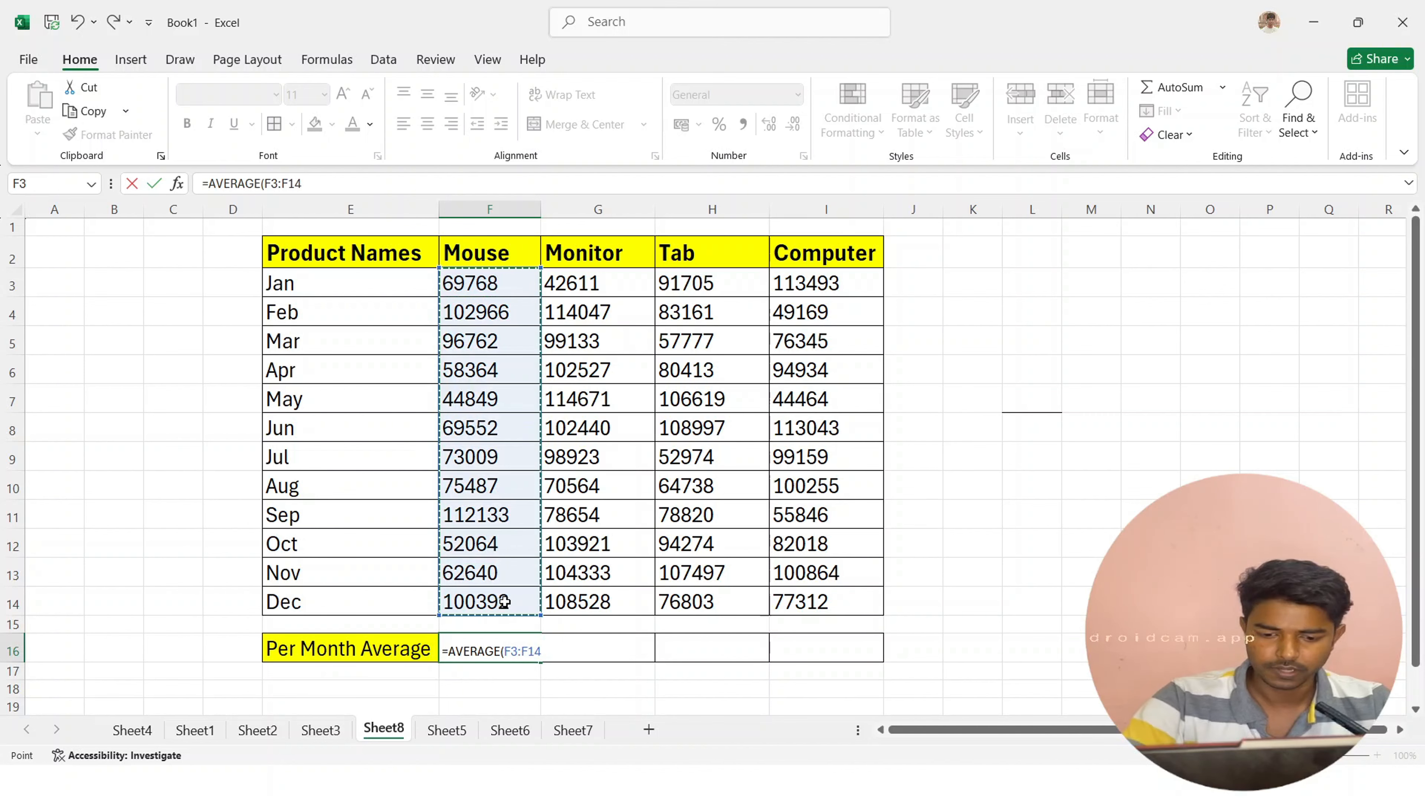
key("Return")
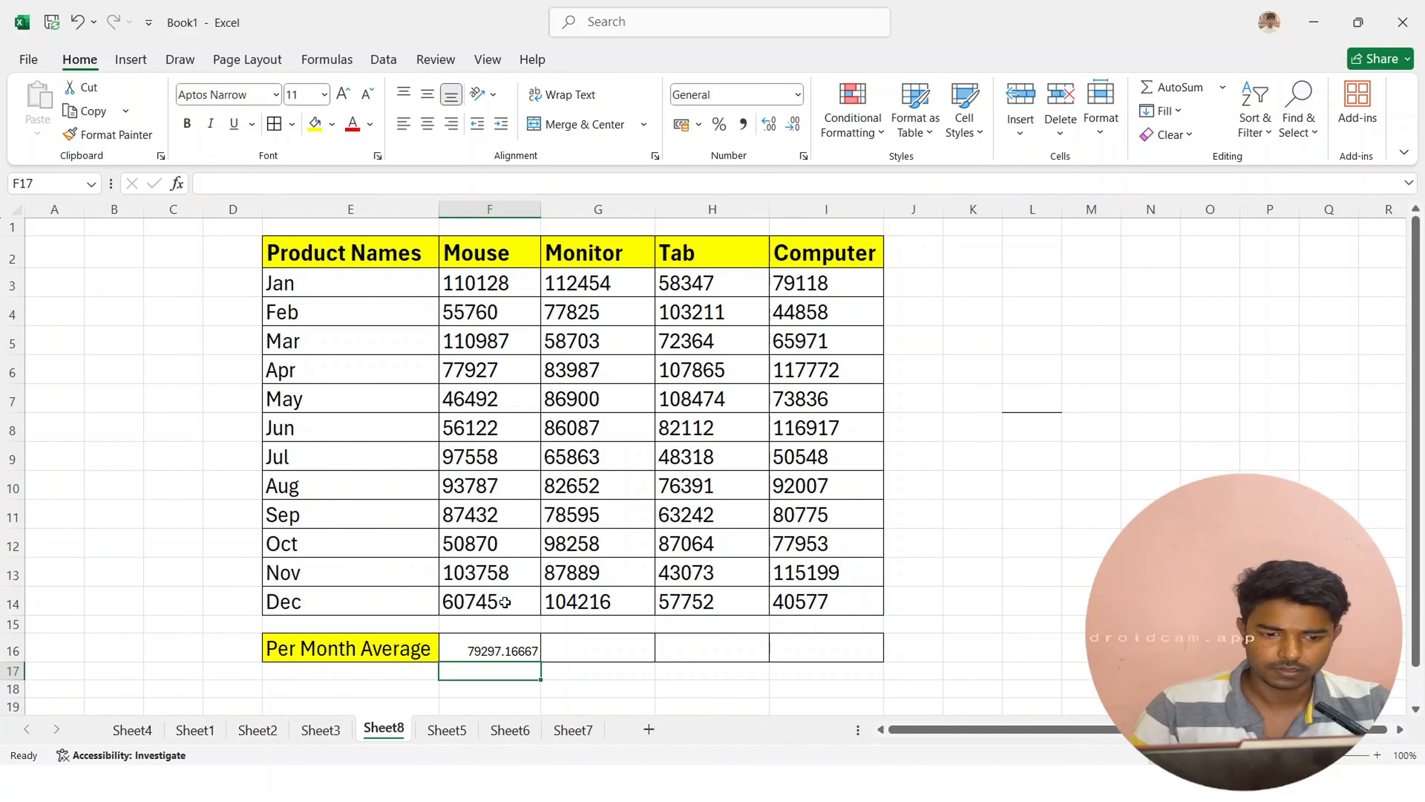
left_click(511, 646)
left_click_drag(548, 664, 889, 686)
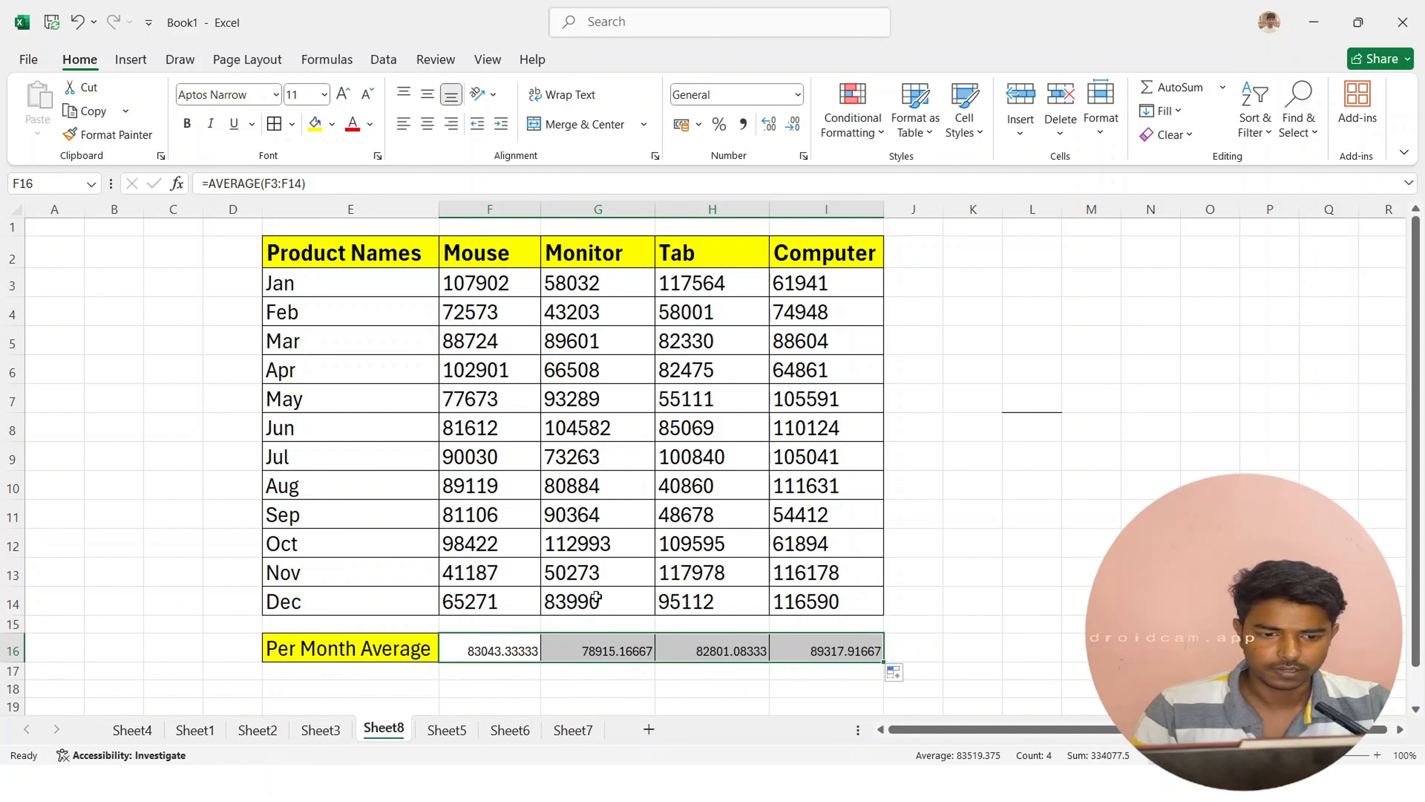
Copy the formatting of the December Mouse cell F14 onto the average cells F16:I16 with Format Painter
left_click(470, 598)
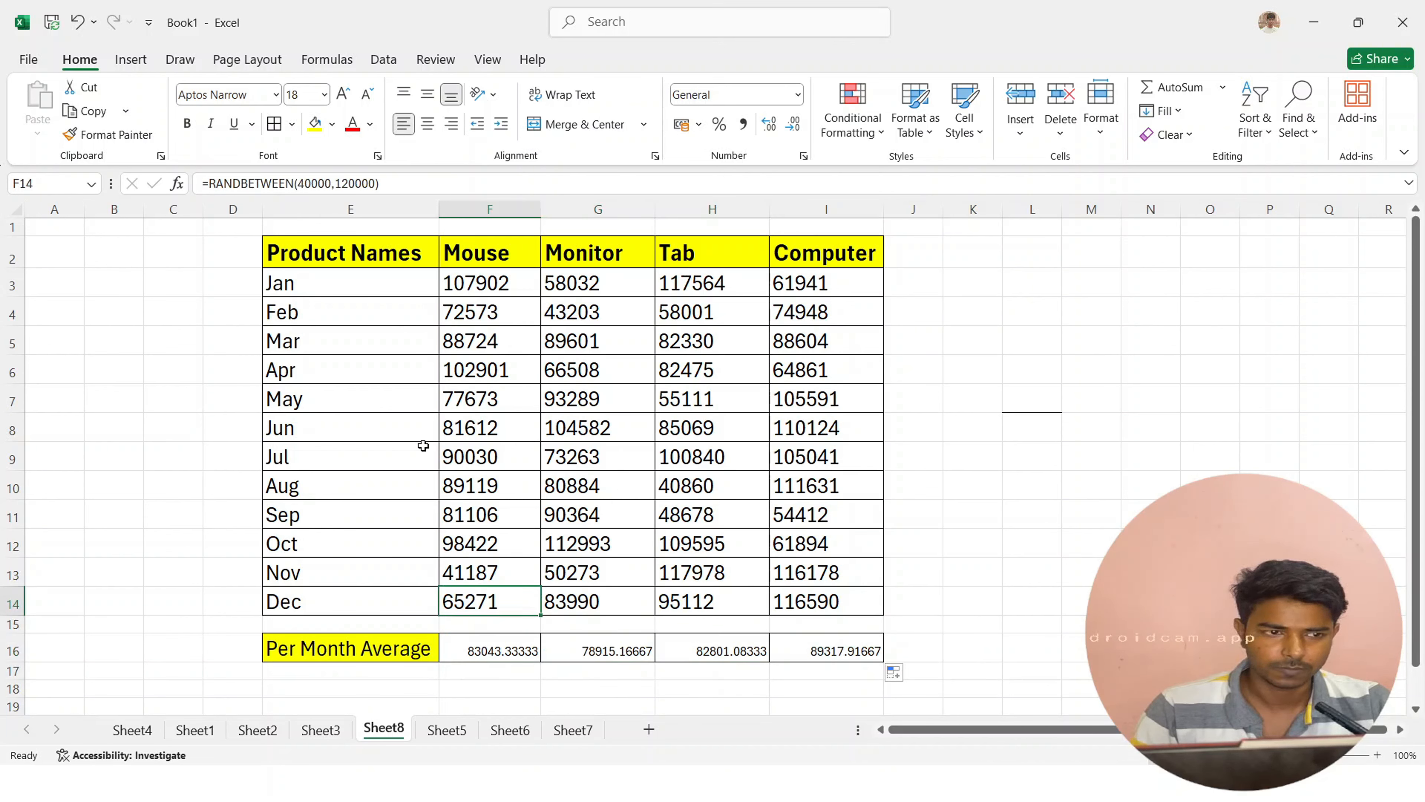
left_click(110, 134)
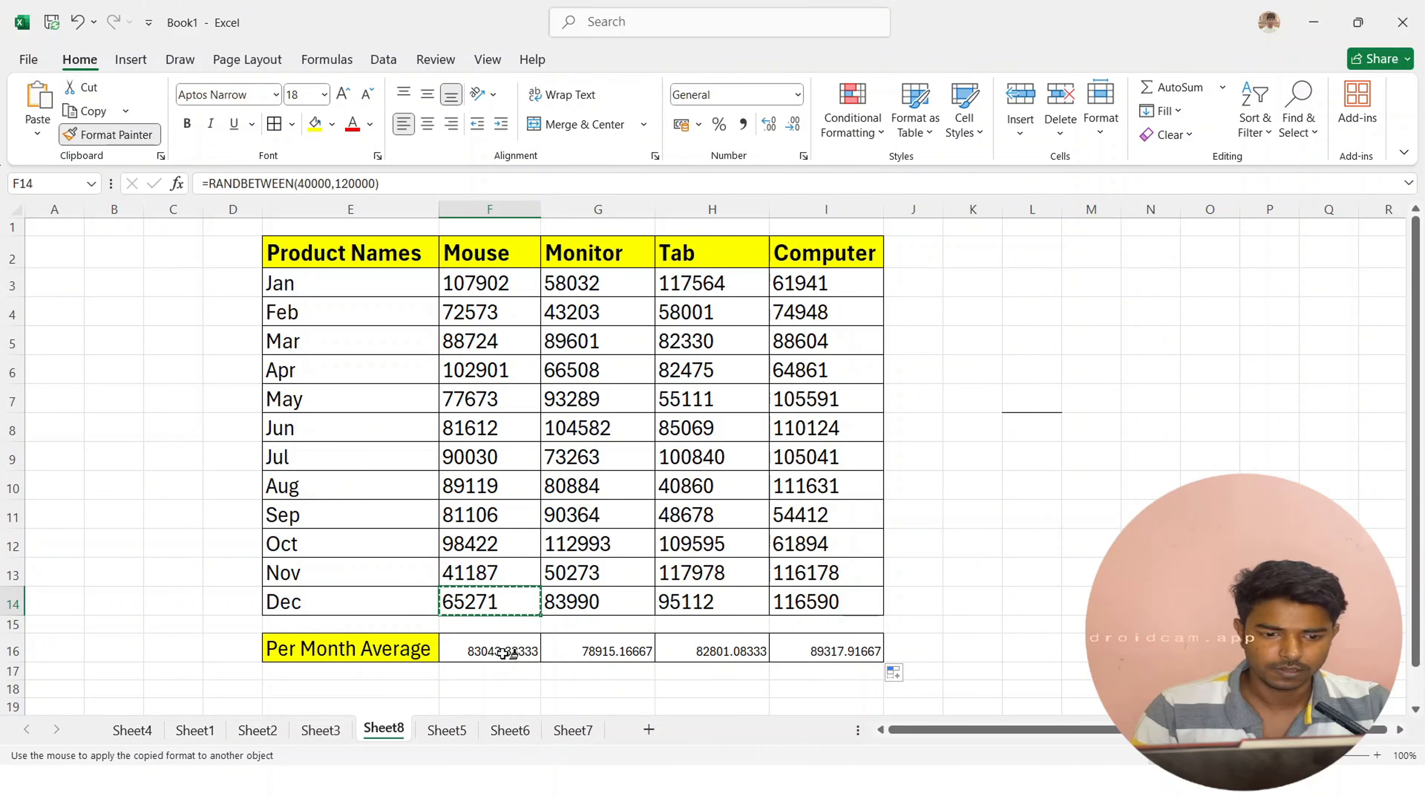
left_click_drag(503, 651, 823, 665)
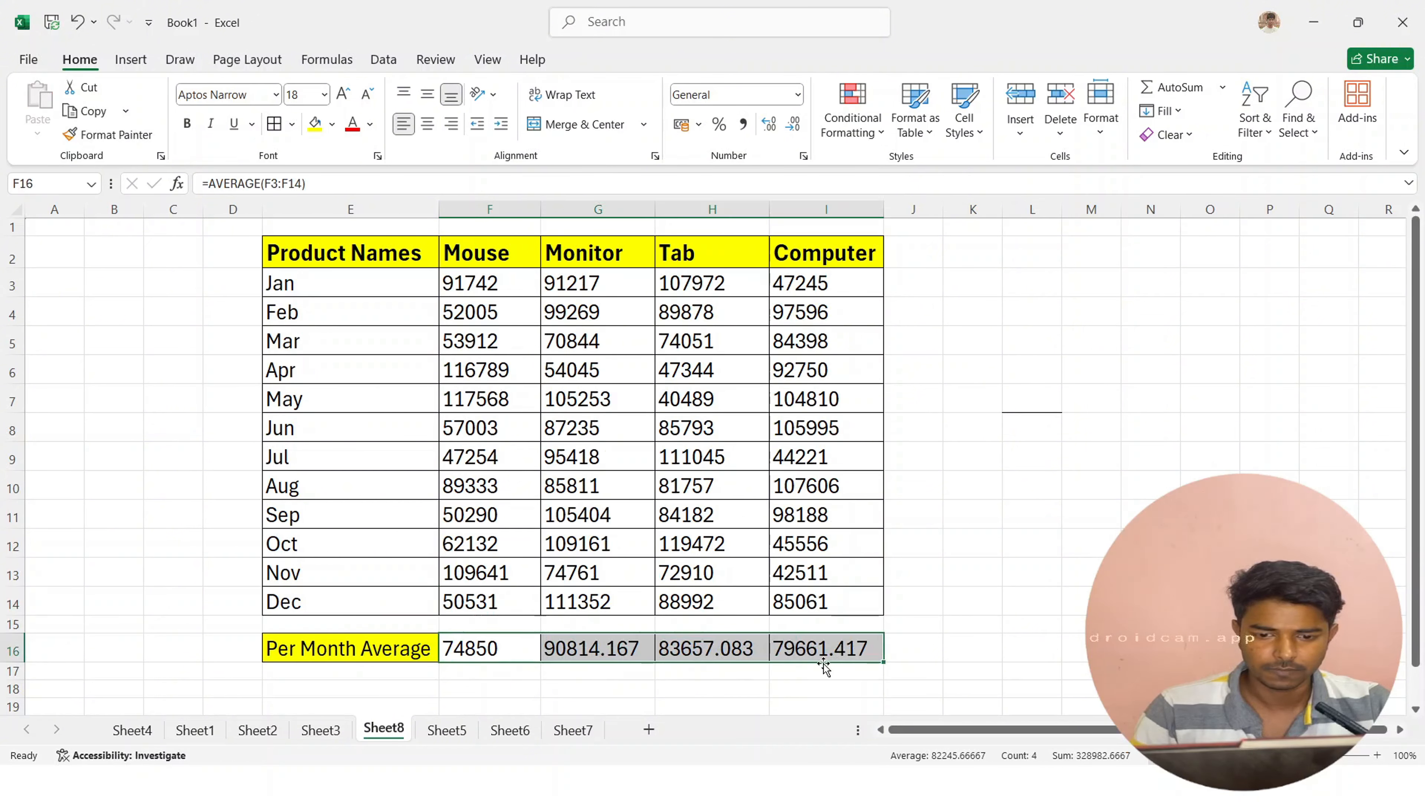
left_click(1007, 565)
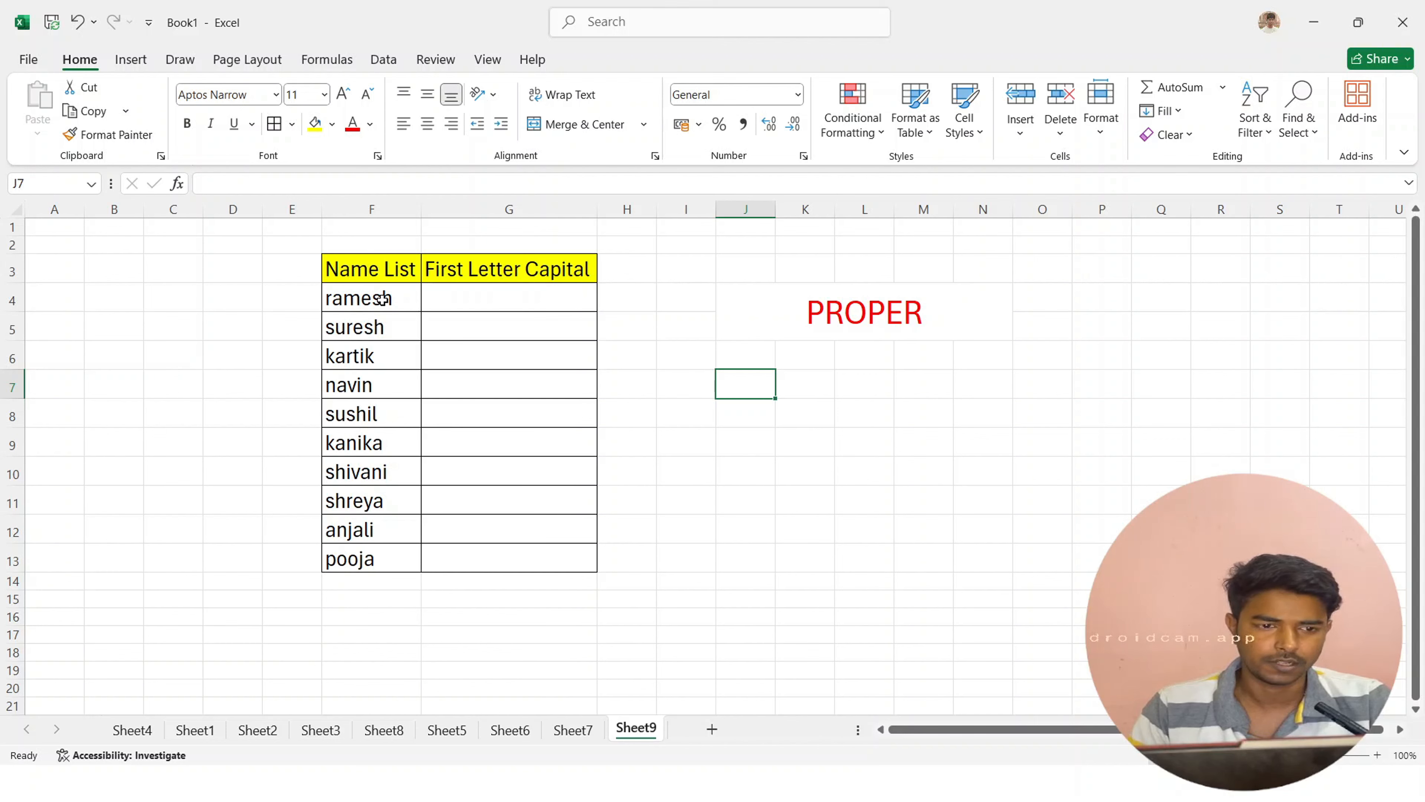
Enter the formula =PROPER(F4) in G4, the first cell of the First Letter Capital column
left_click(453, 303)
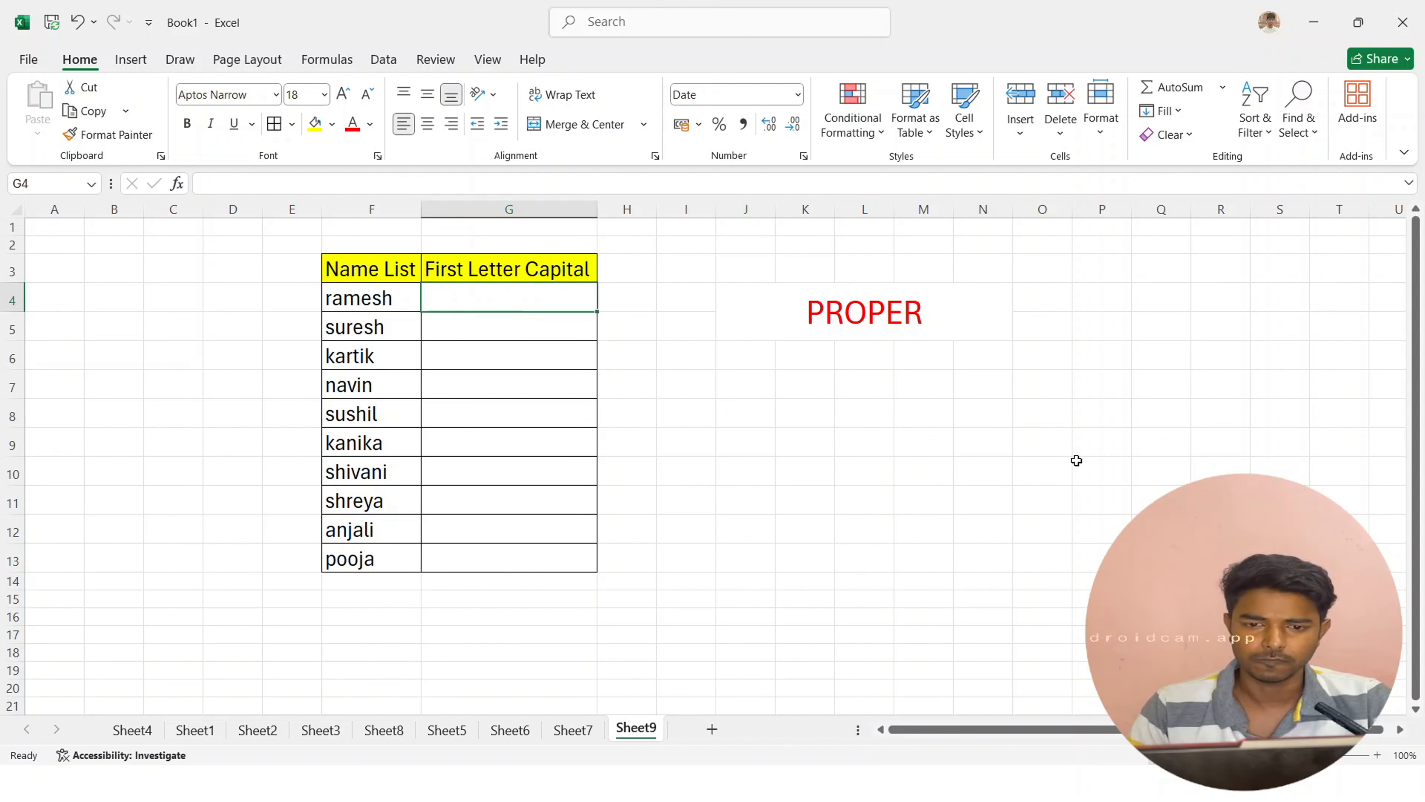
type("=pprop")
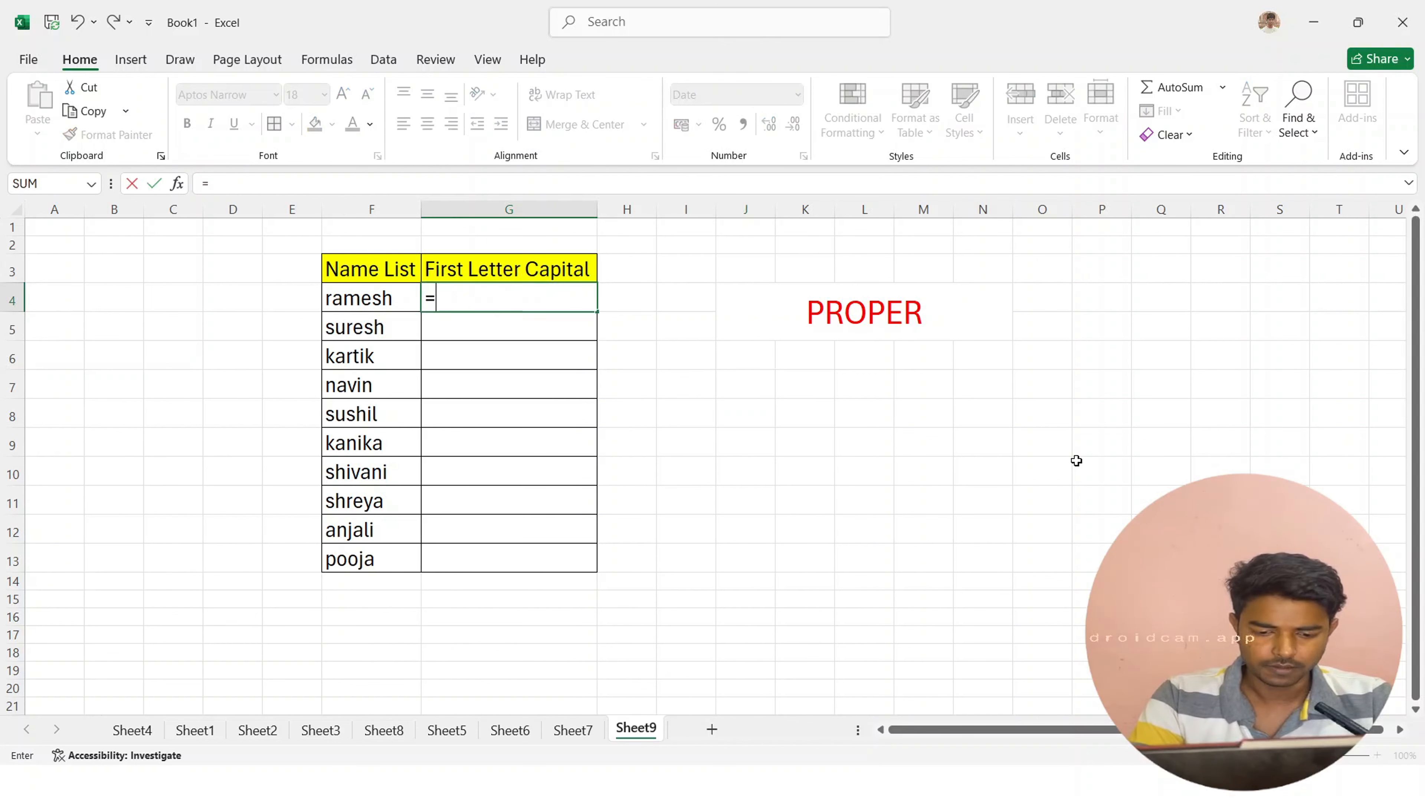
key("BackSpace")
key("BackSpace")
key("BackSpace")
key("BackSpace")
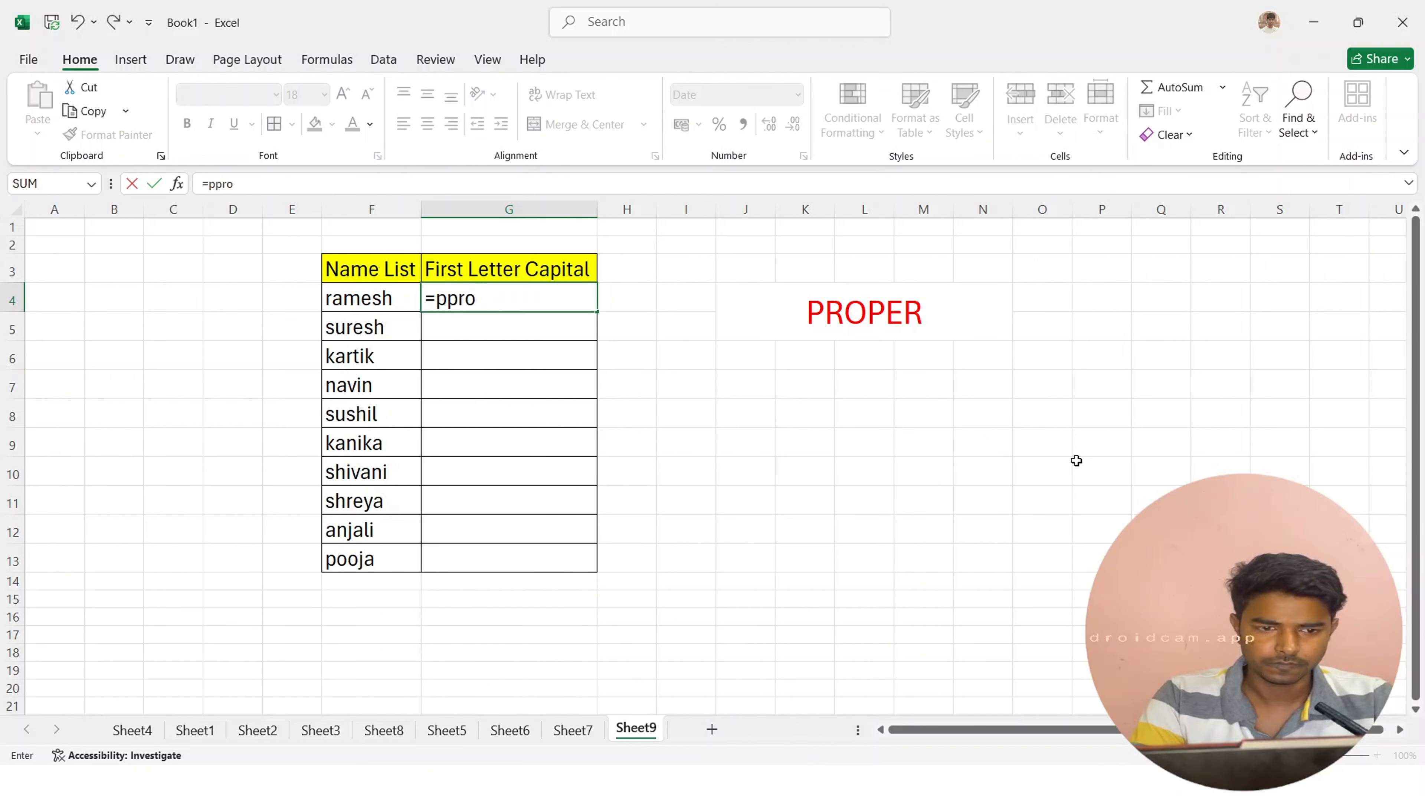
type("rop")
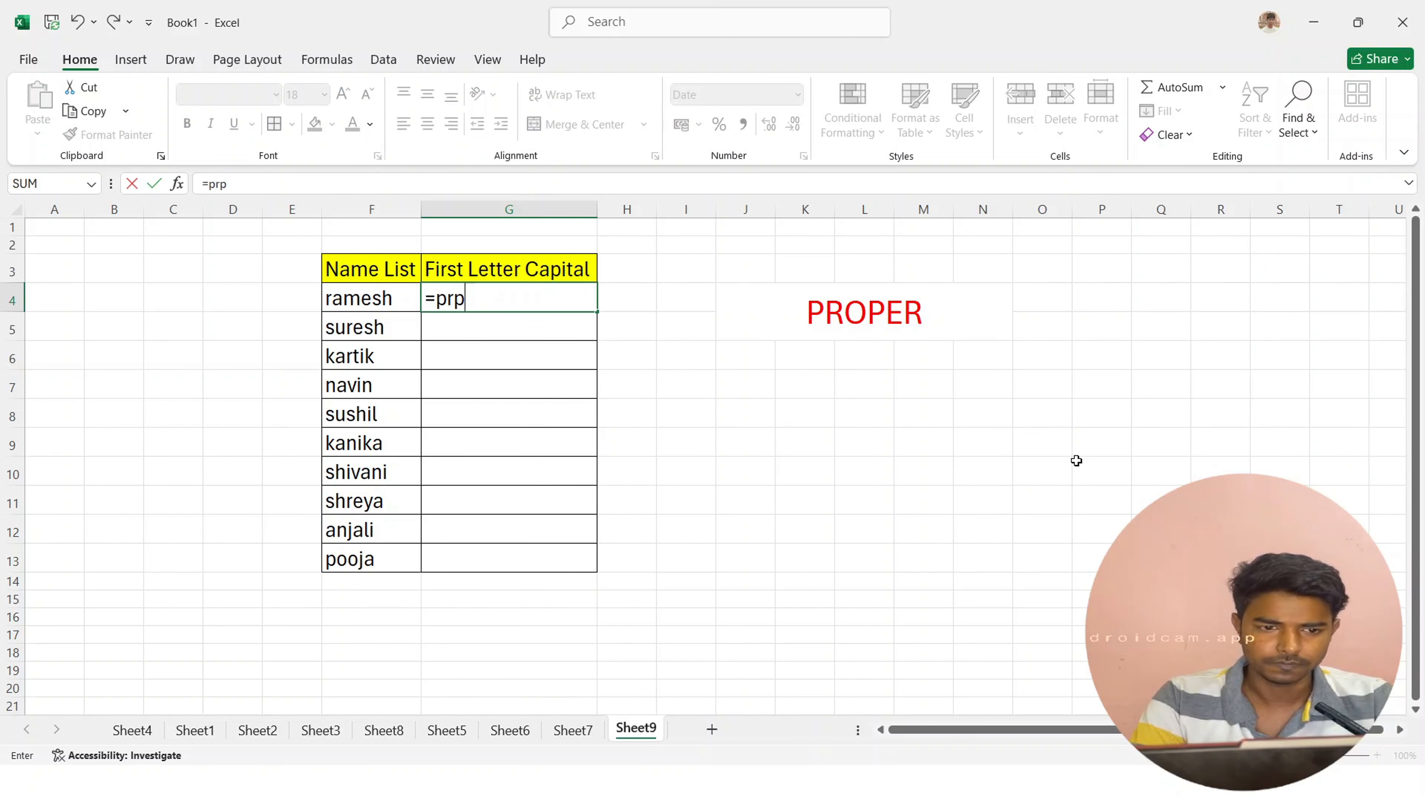
key("BackSpace")
type("op")
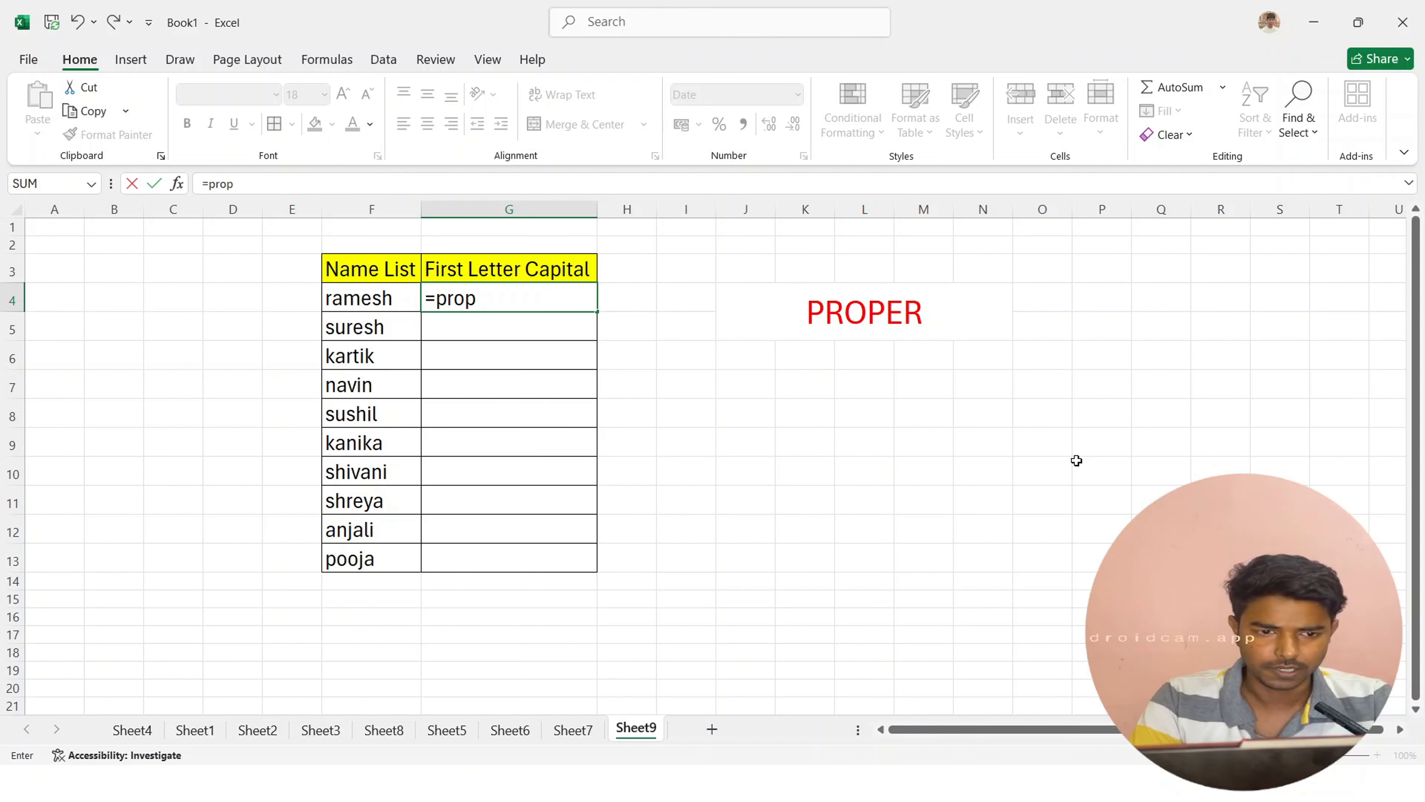
key("Tab")
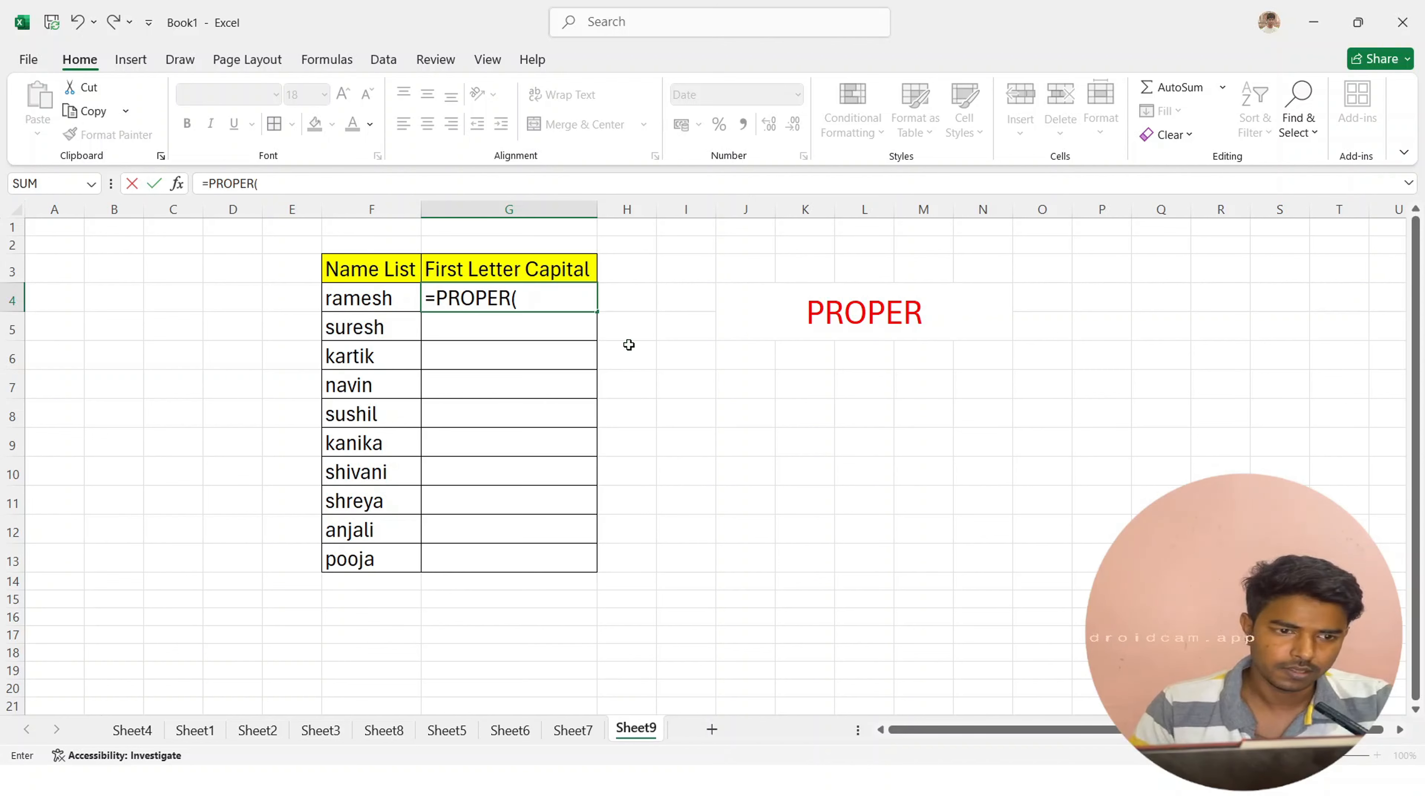
left_click(338, 299)
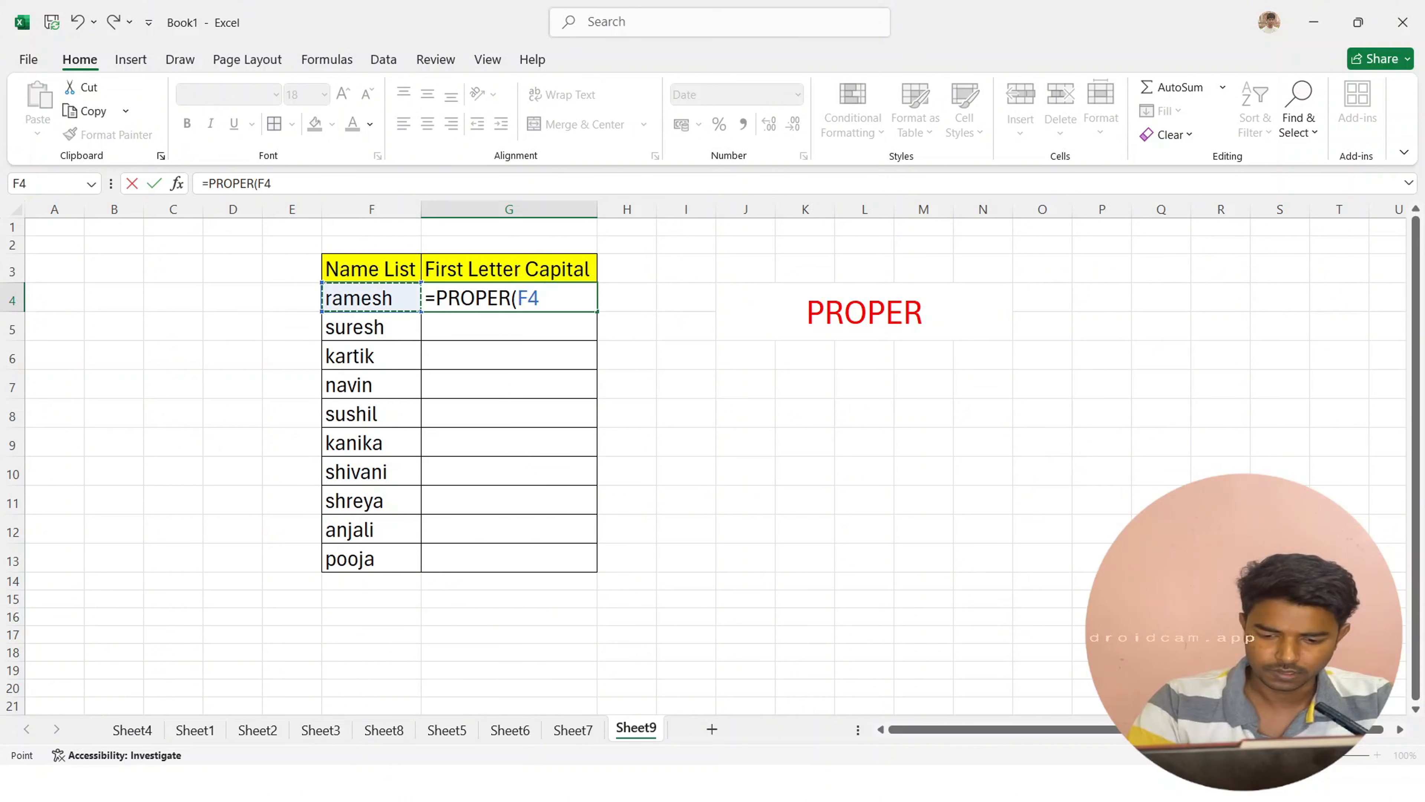
type(")")
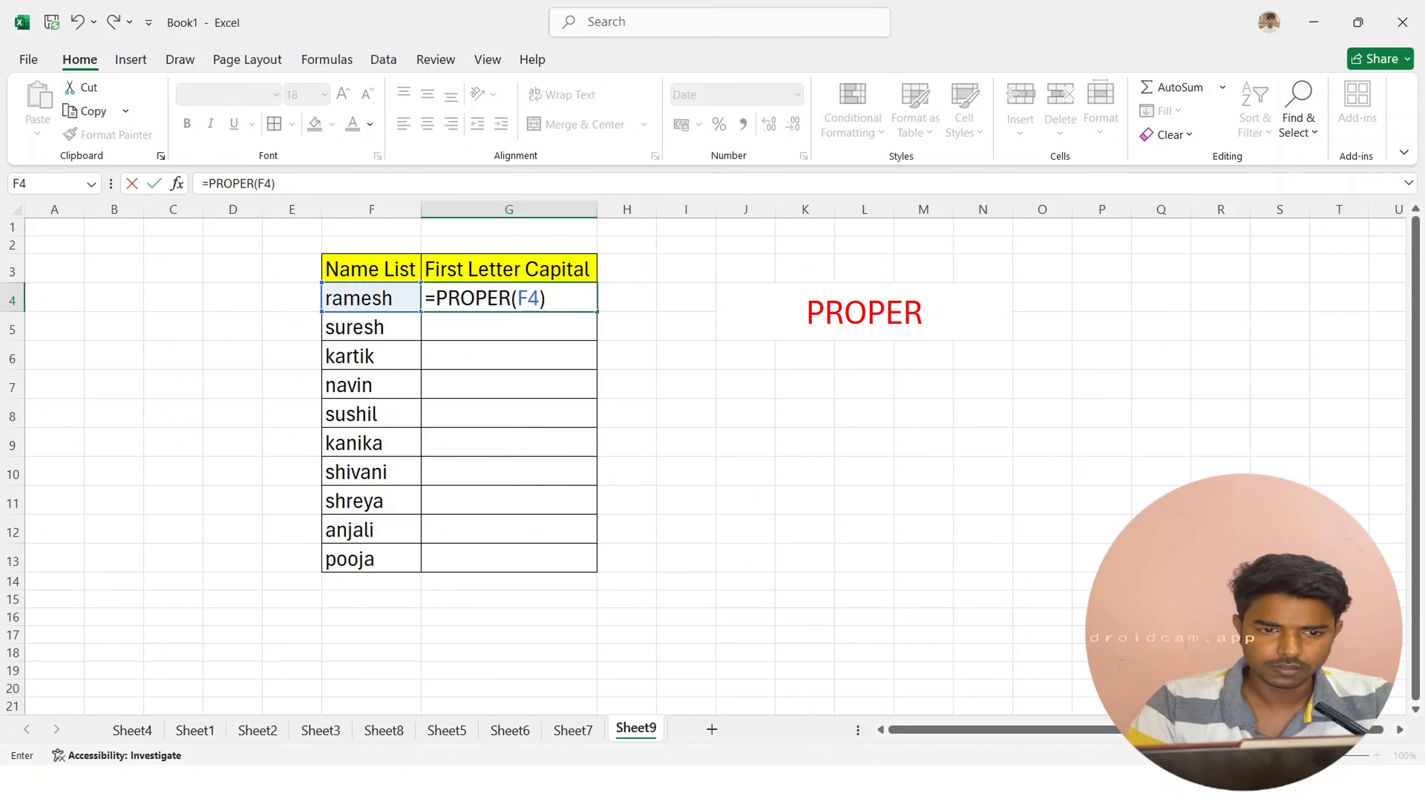
key("Return")
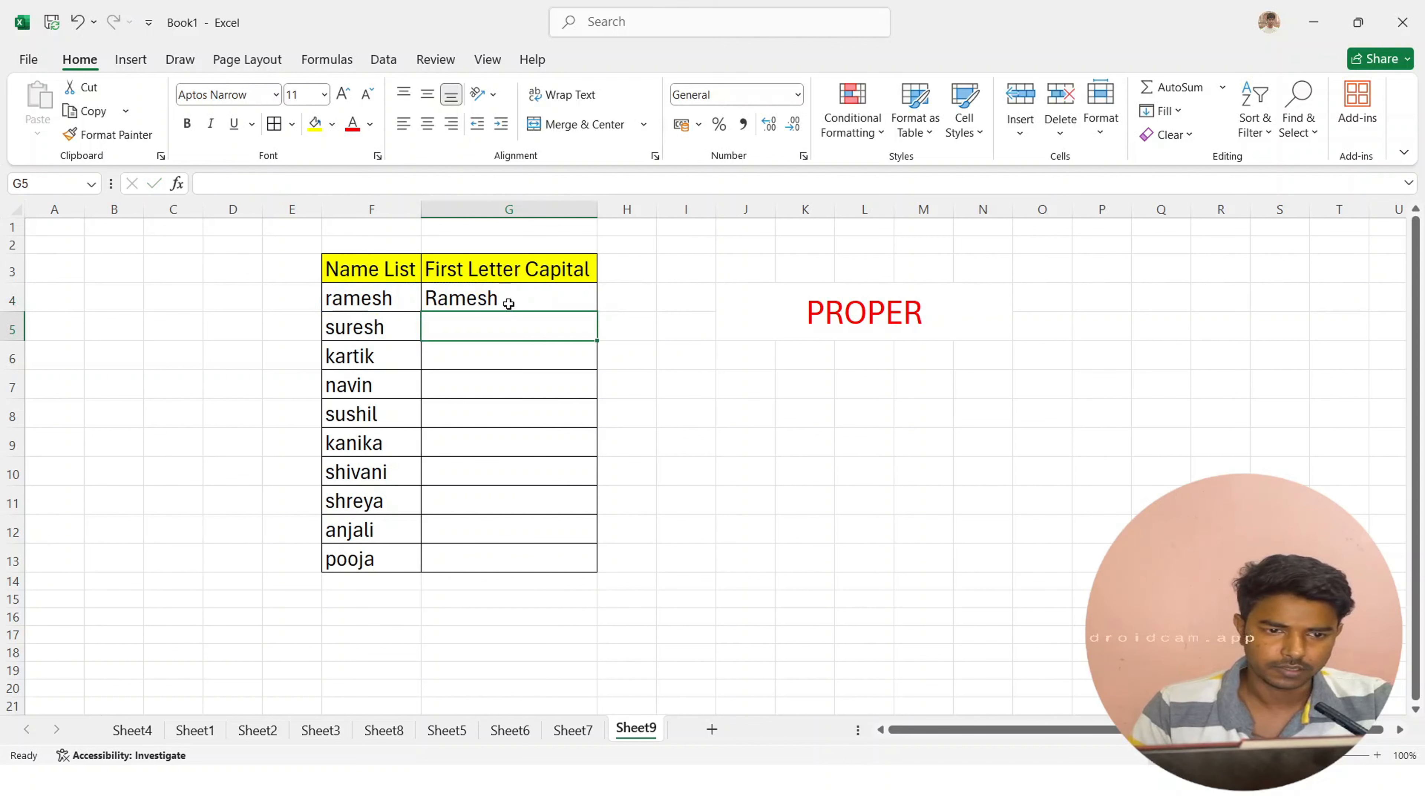
Fill the PROPER formula from G4 down the First Letter Capital column through G13
left_click(509, 303)
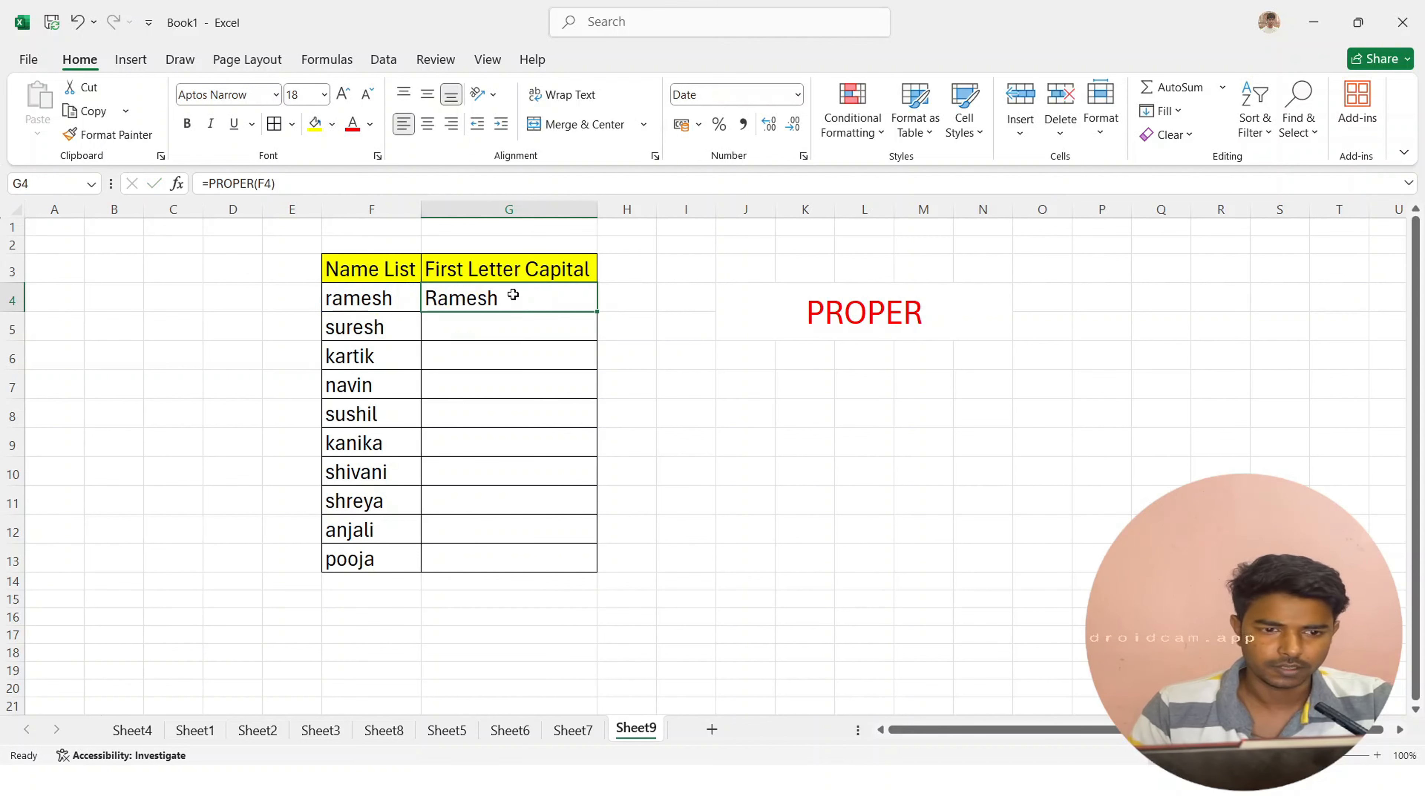
double_click(601, 310)
left_click(719, 314)
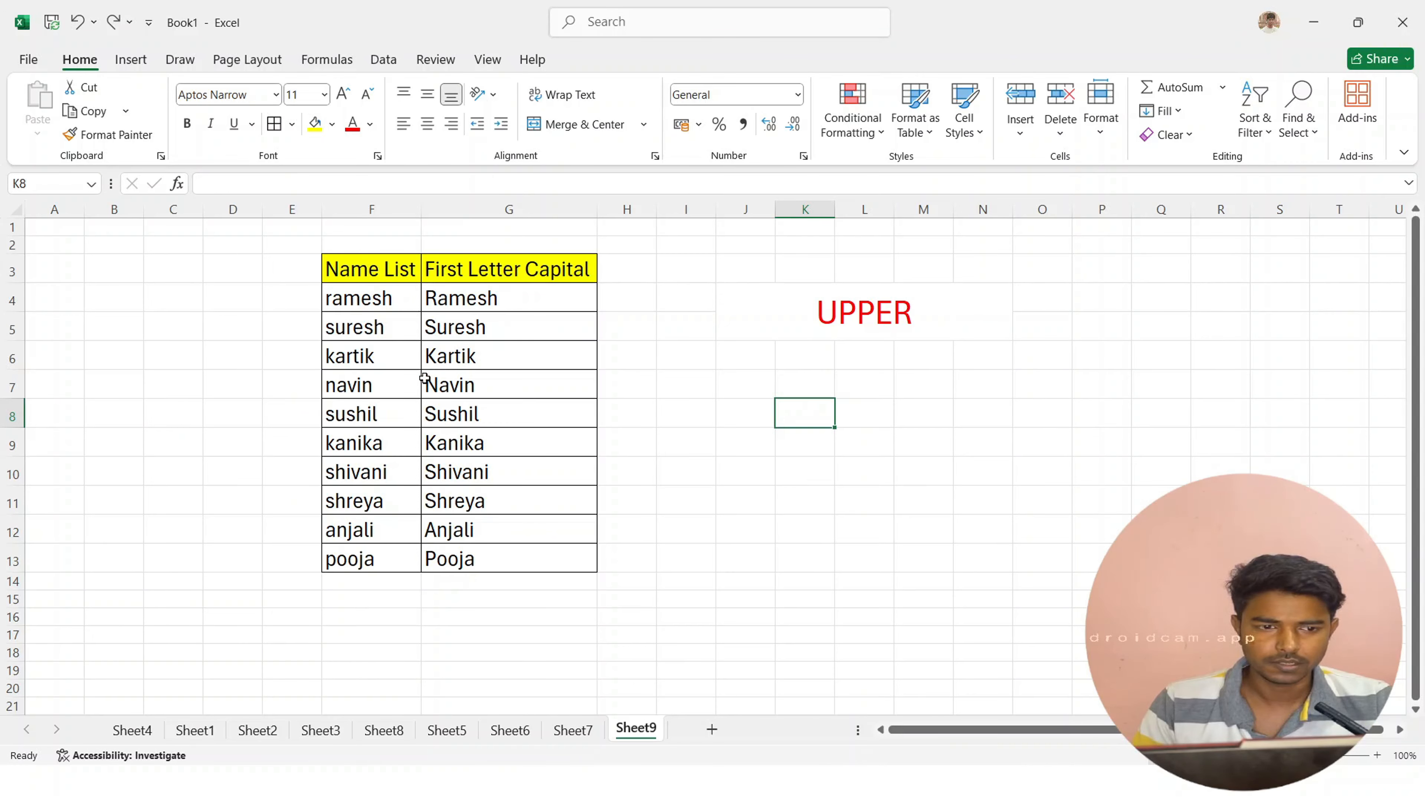
Clear the PROPER results from G4:G13 in the First Letter Capital column
left_click_drag(391, 297, 416, 562)
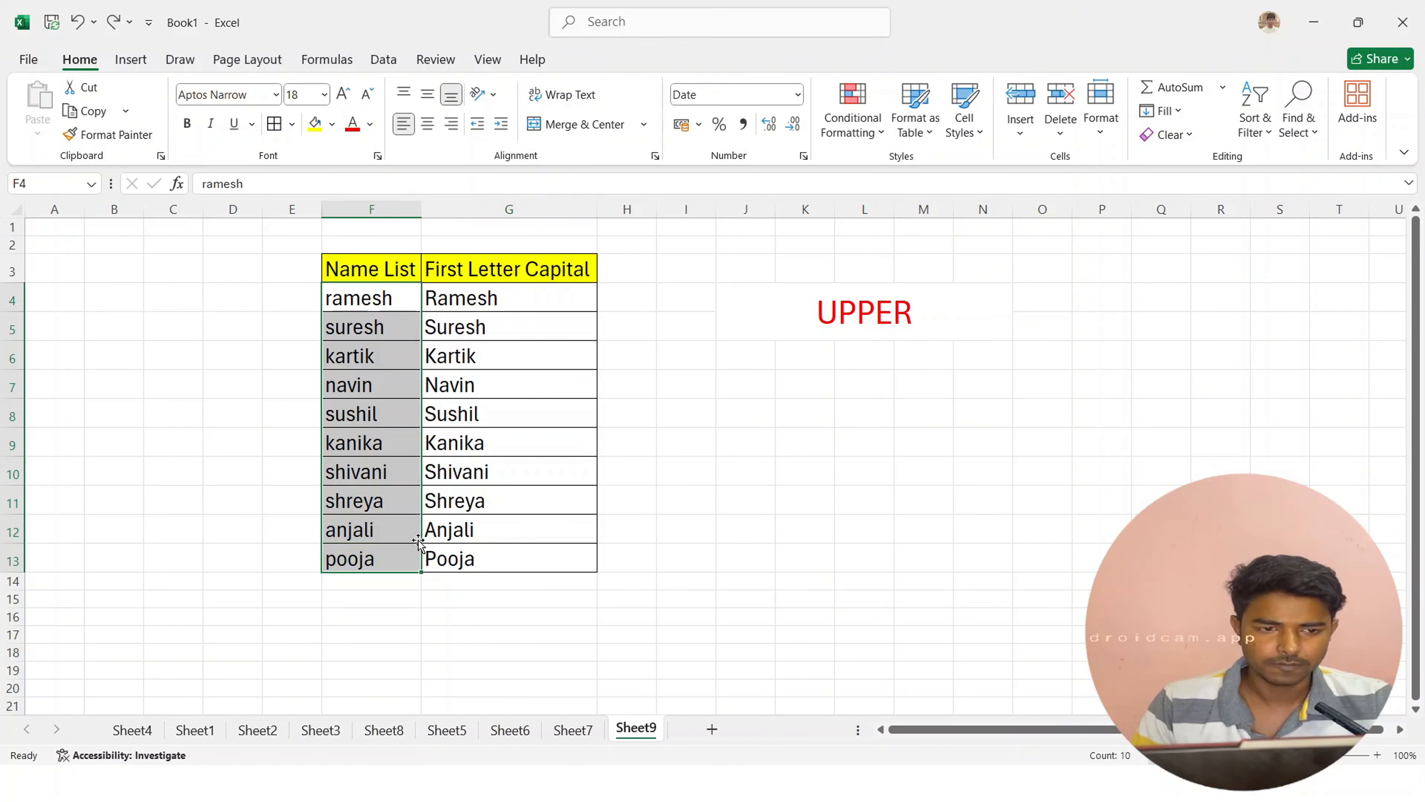
left_click(696, 387)
left_click_drag(556, 297, 555, 562)
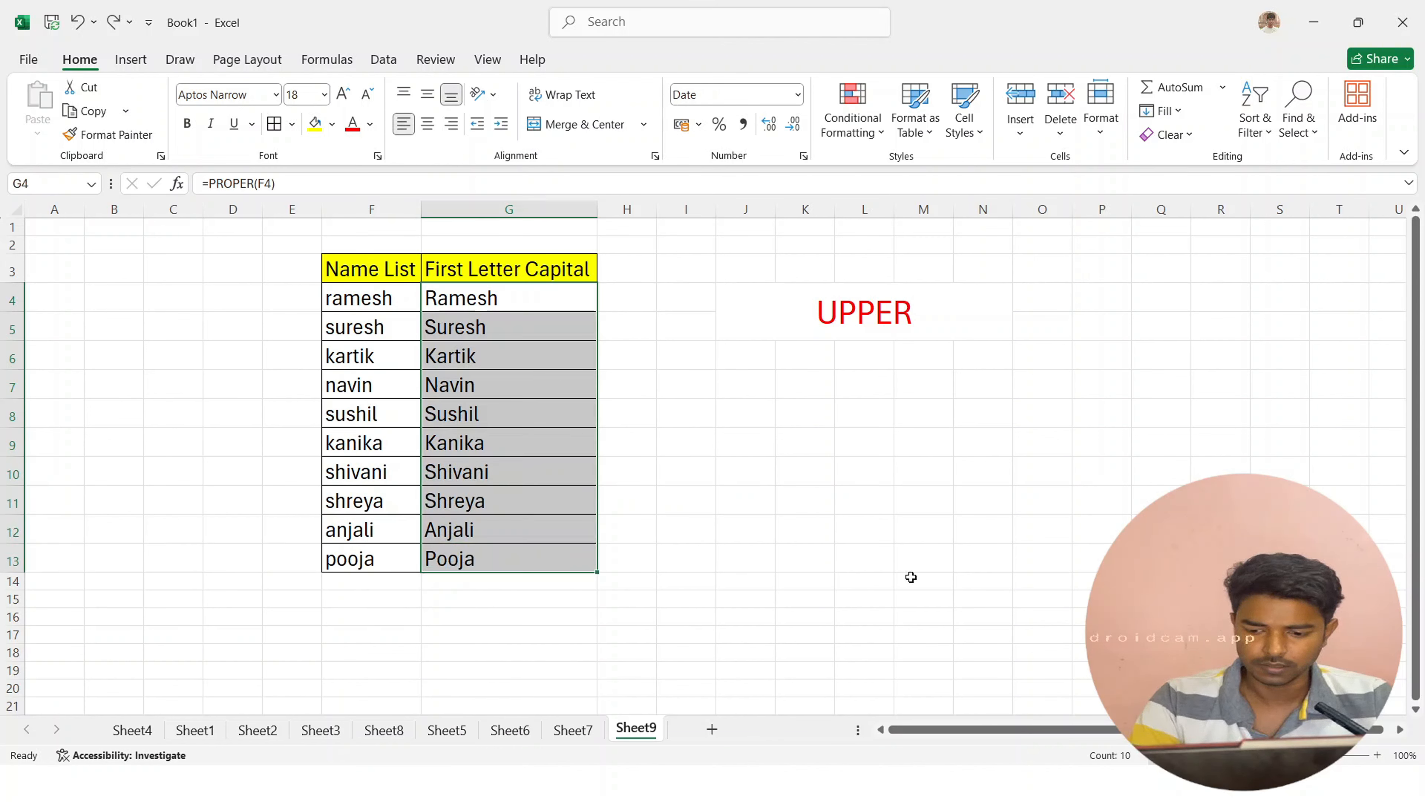
key("Delete")
left_click(911, 577)
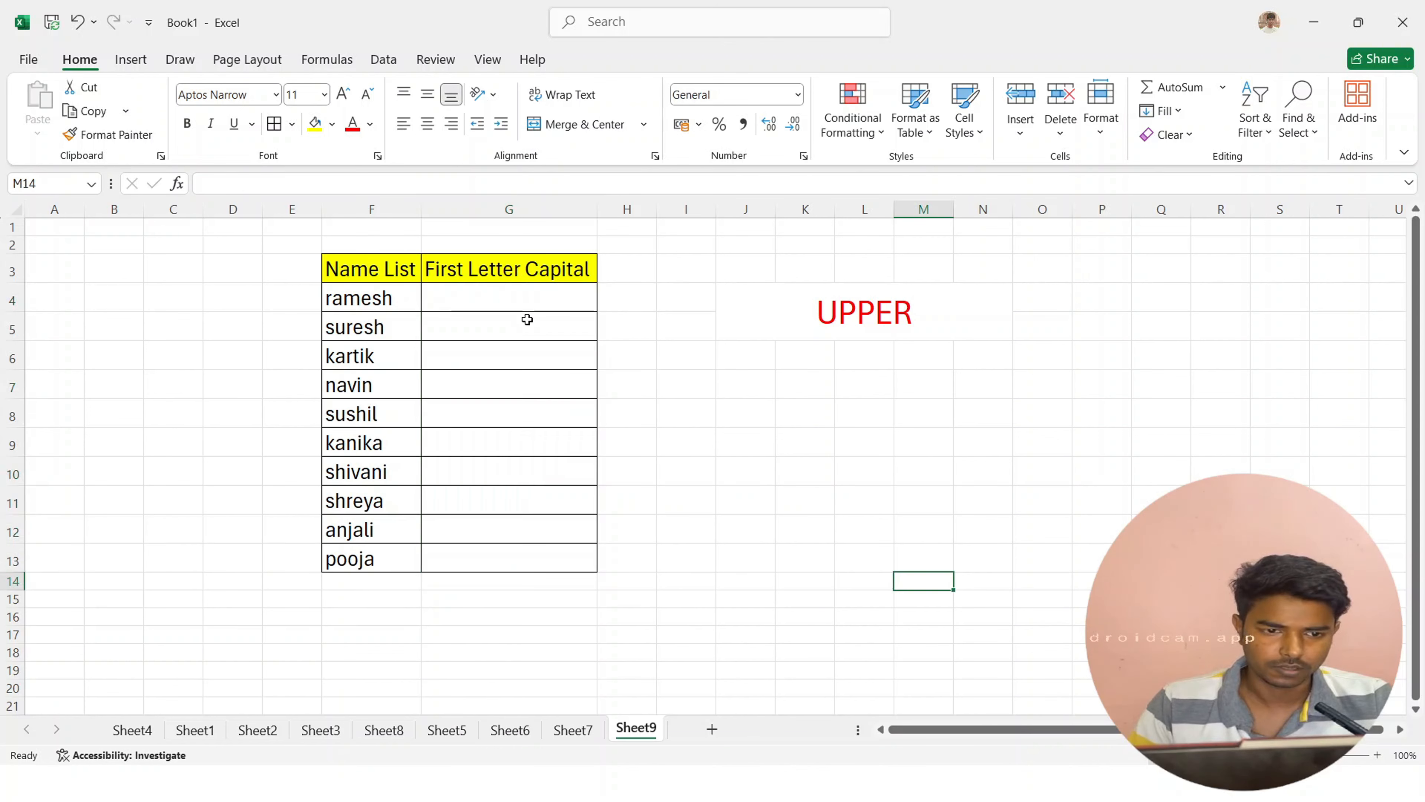
Enter the formula =UPPER(F4) in G4 and fill it down the First Letter Capital column through G13
left_click(517, 301)
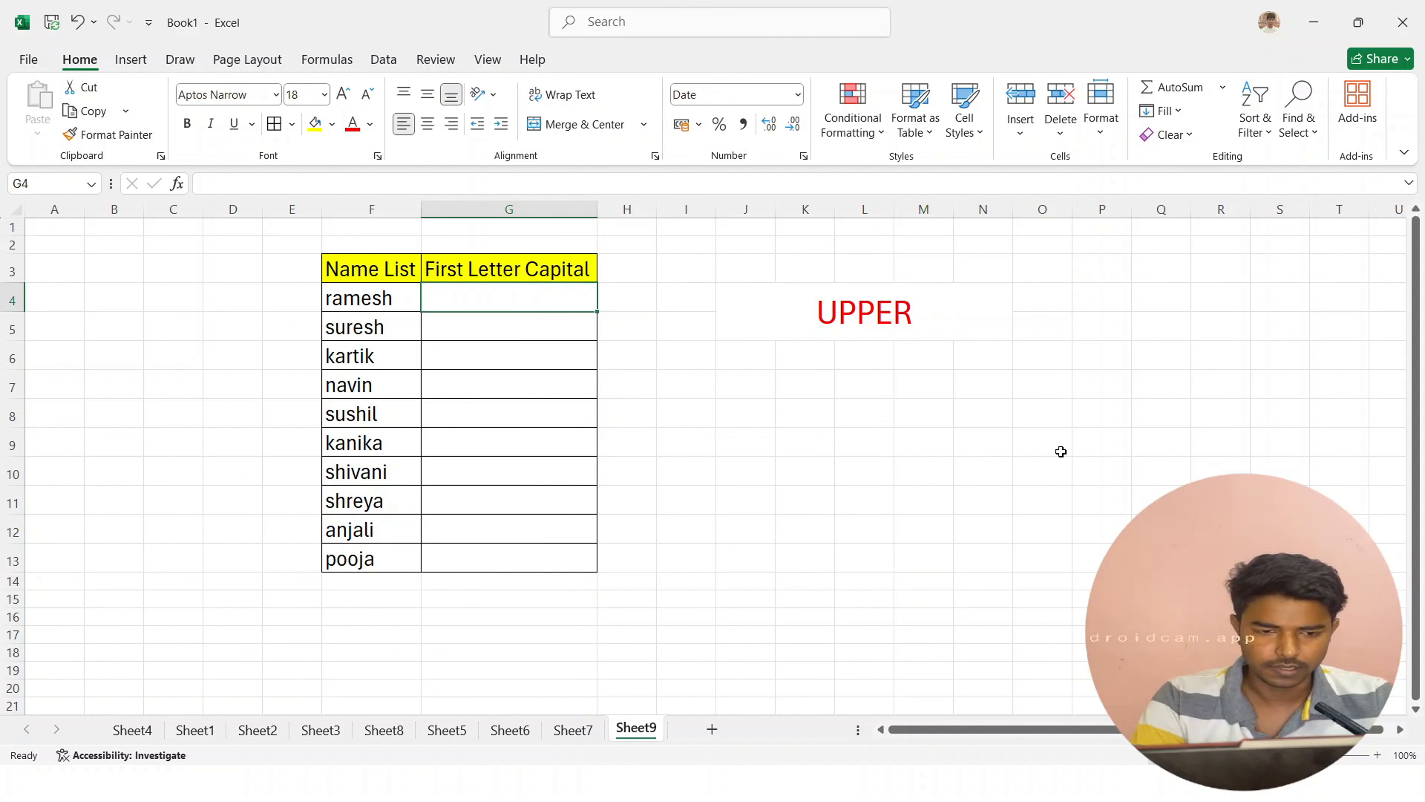
type("=upp")
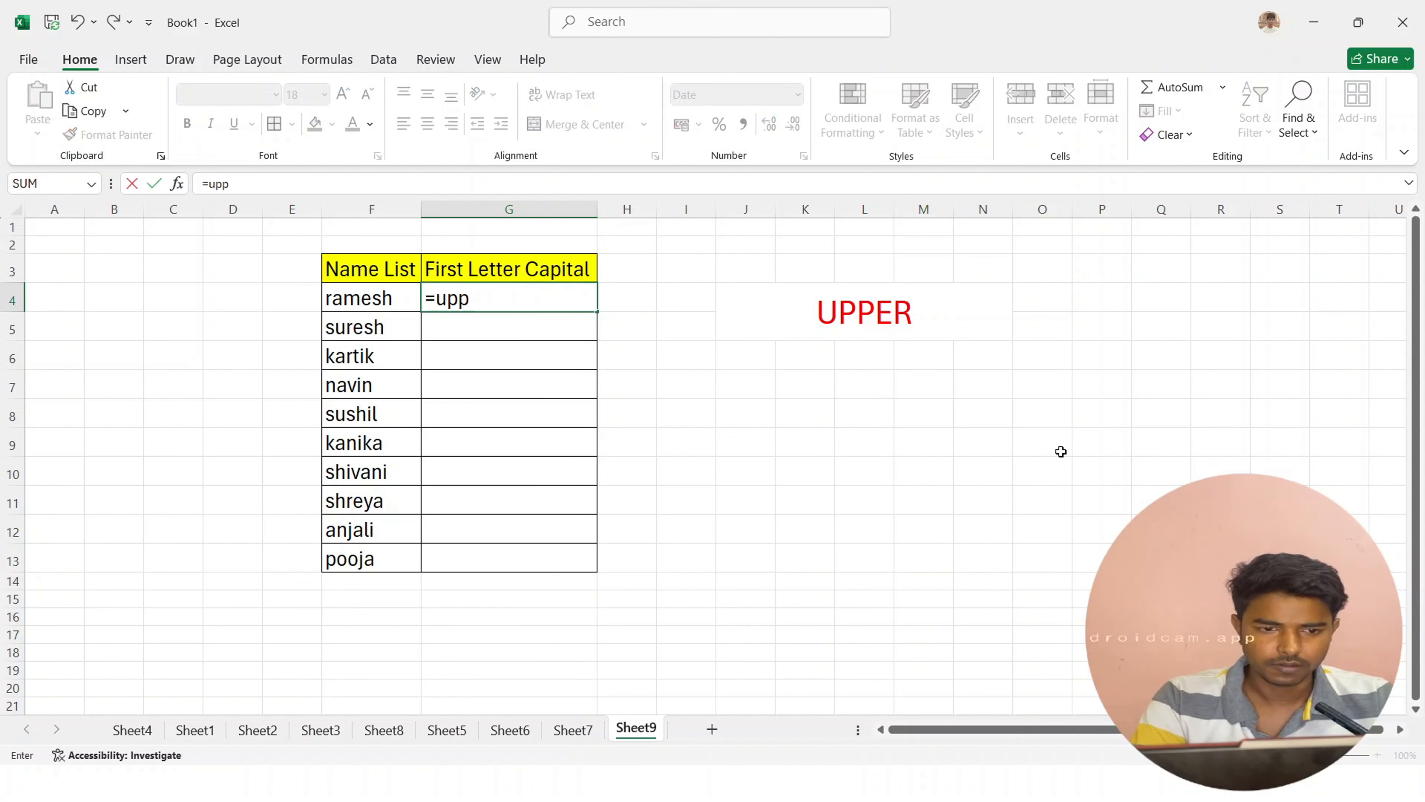
key("Tab")
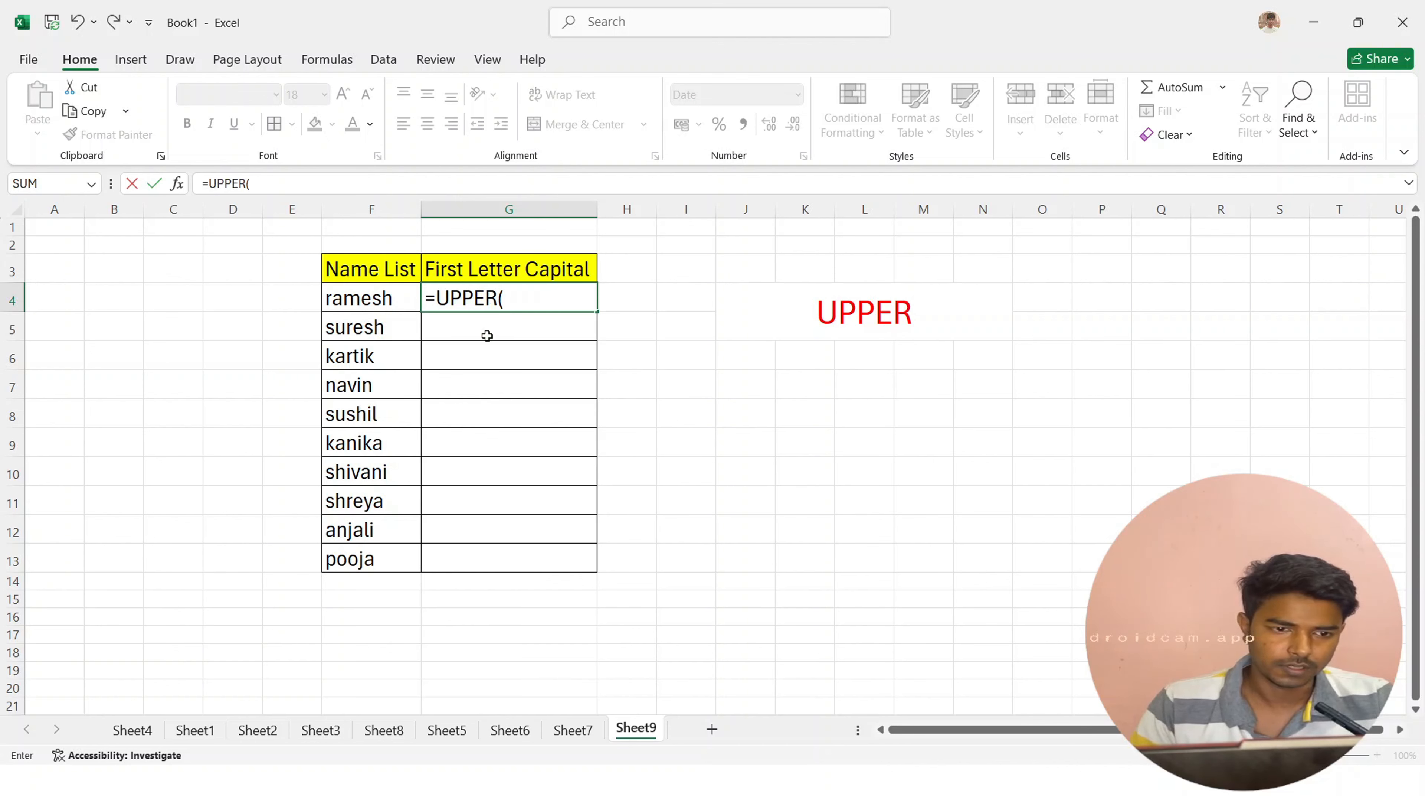
left_click(374, 299)
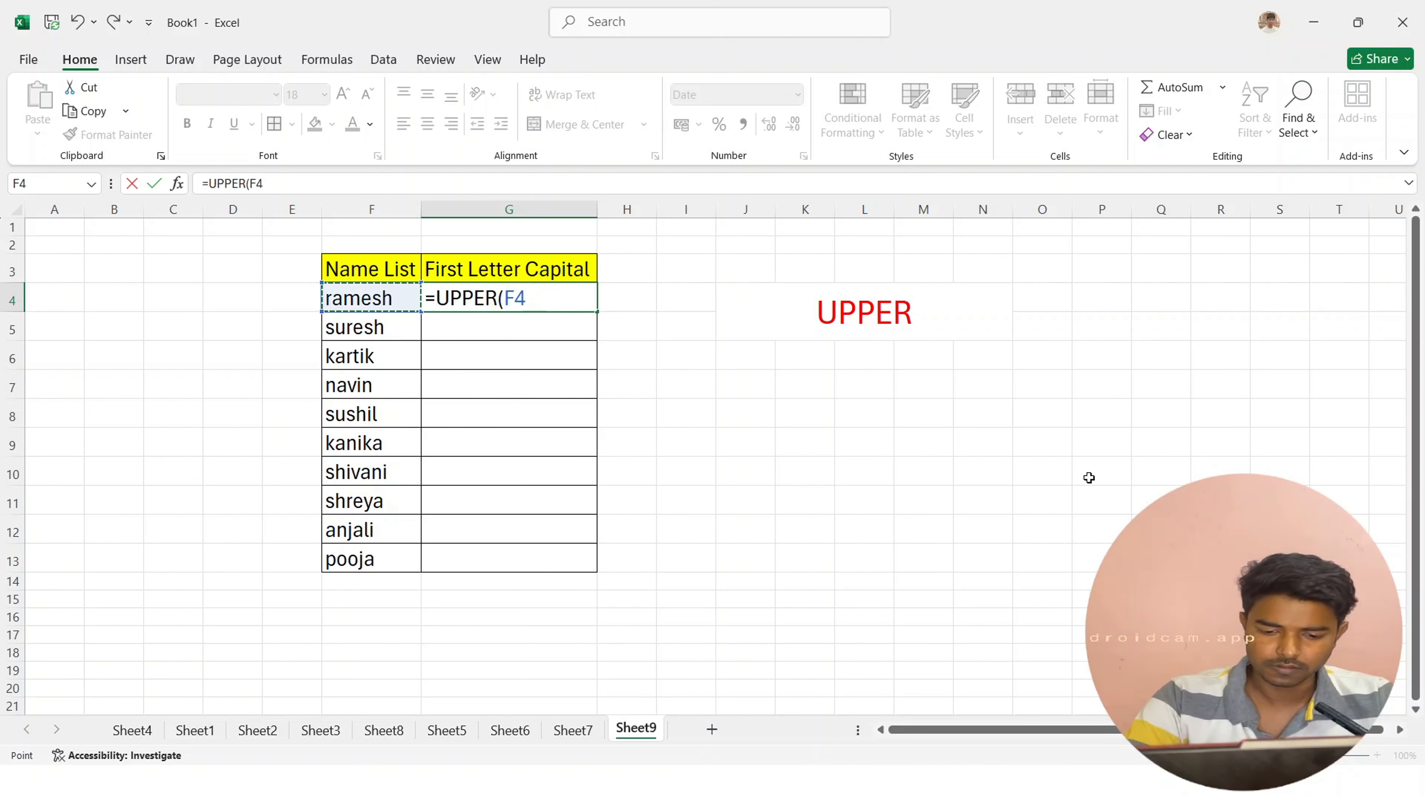
type(")")
key("Return")
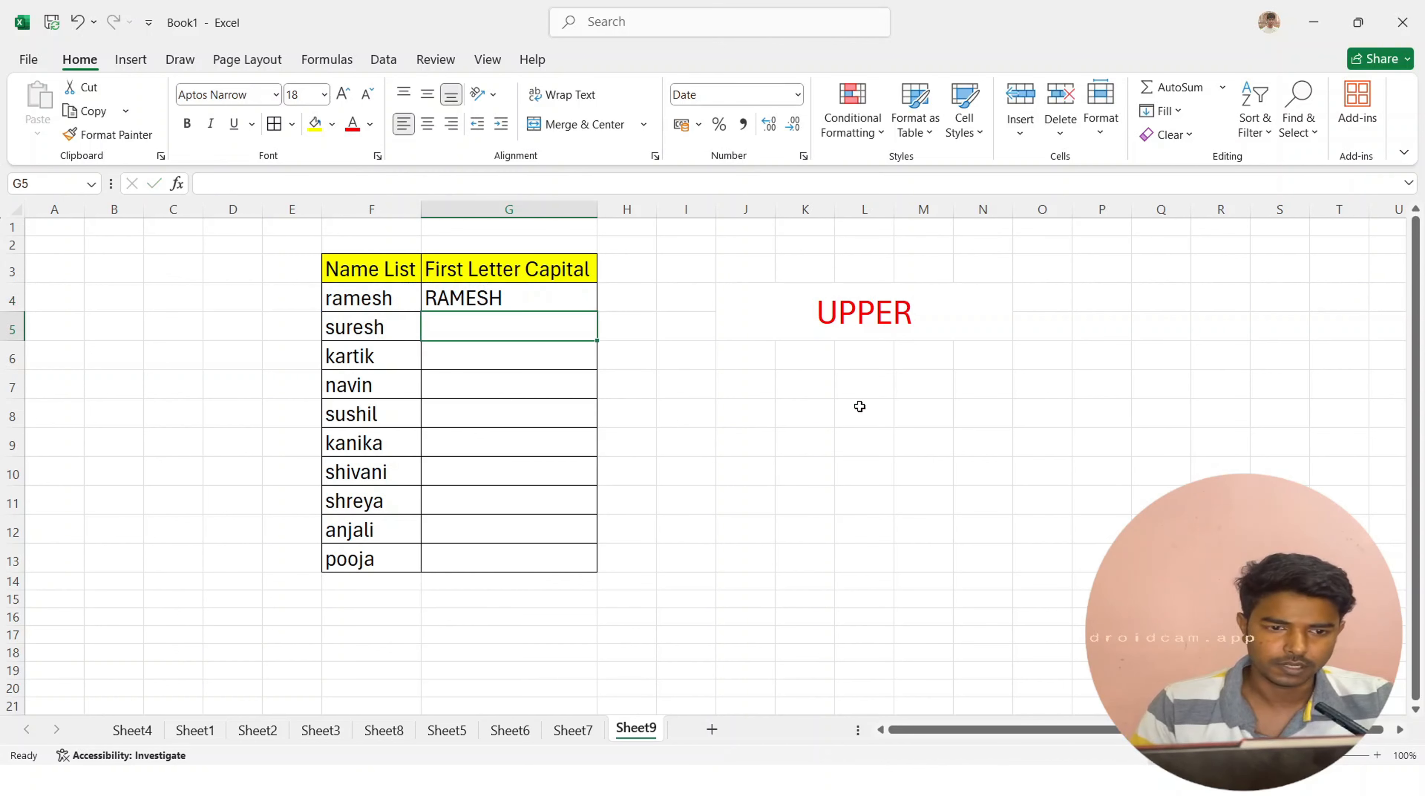
left_click_drag(520, 300, 533, 556)
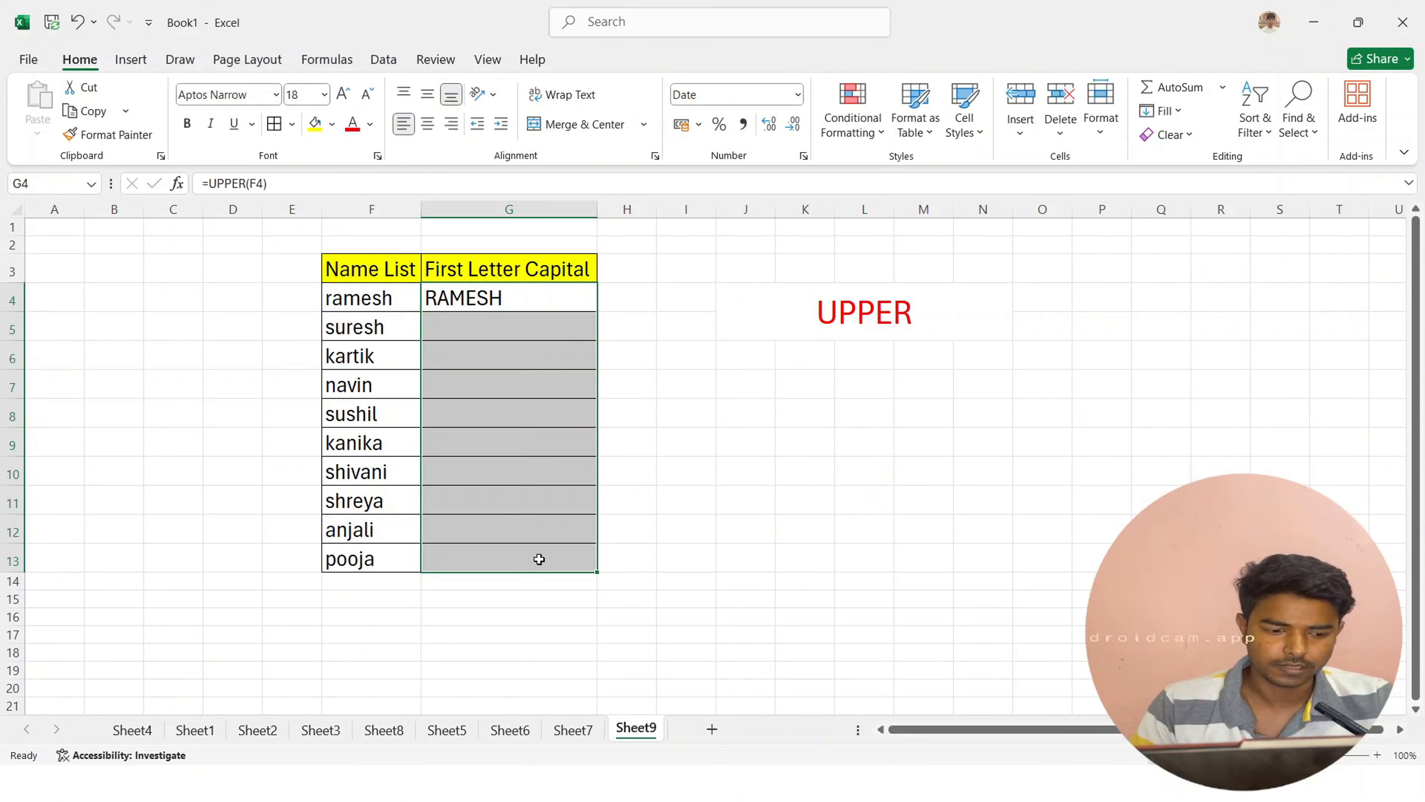
key("ctrl+d")
left_click(718, 386)
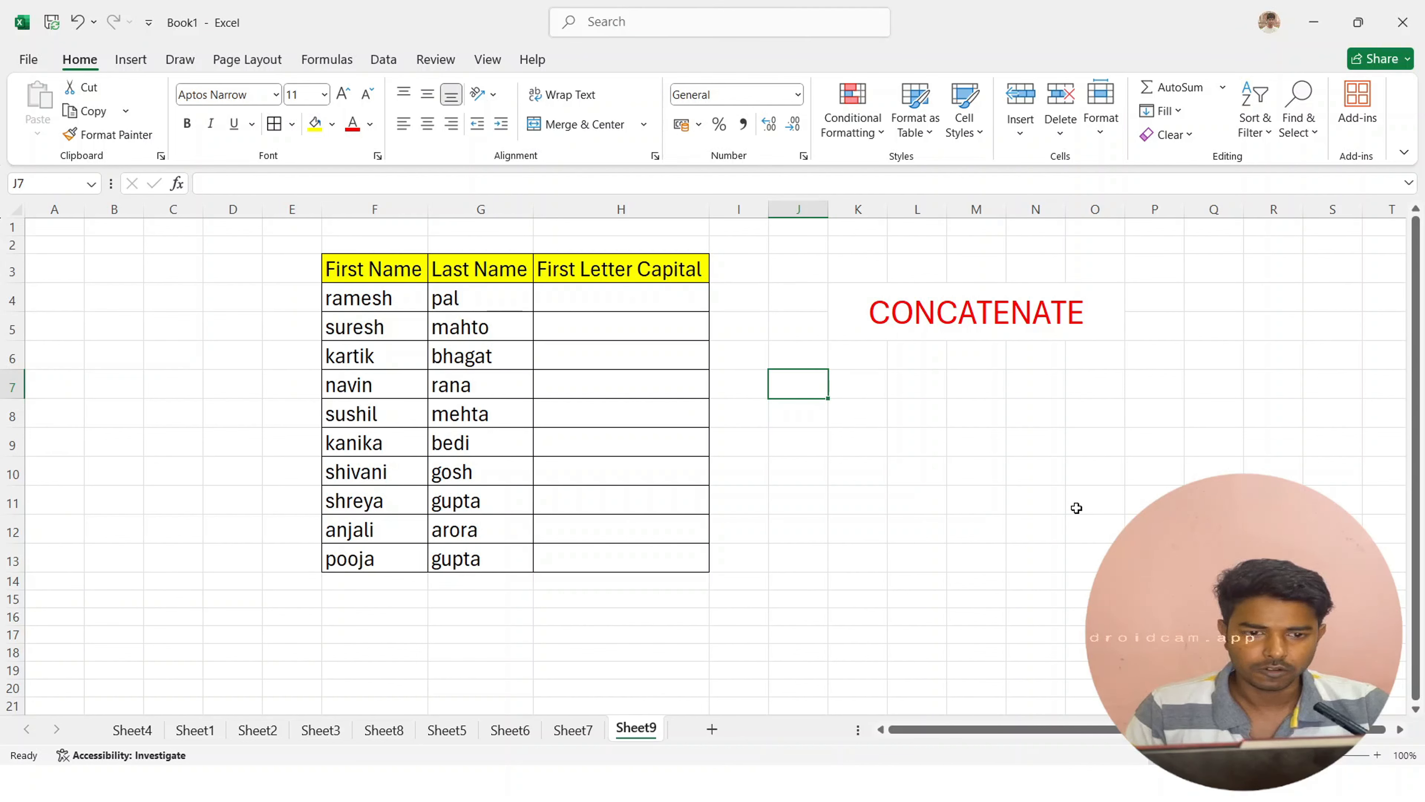
Change the heading in H3, beside Last Name, to "full name"
left_click(664, 310)
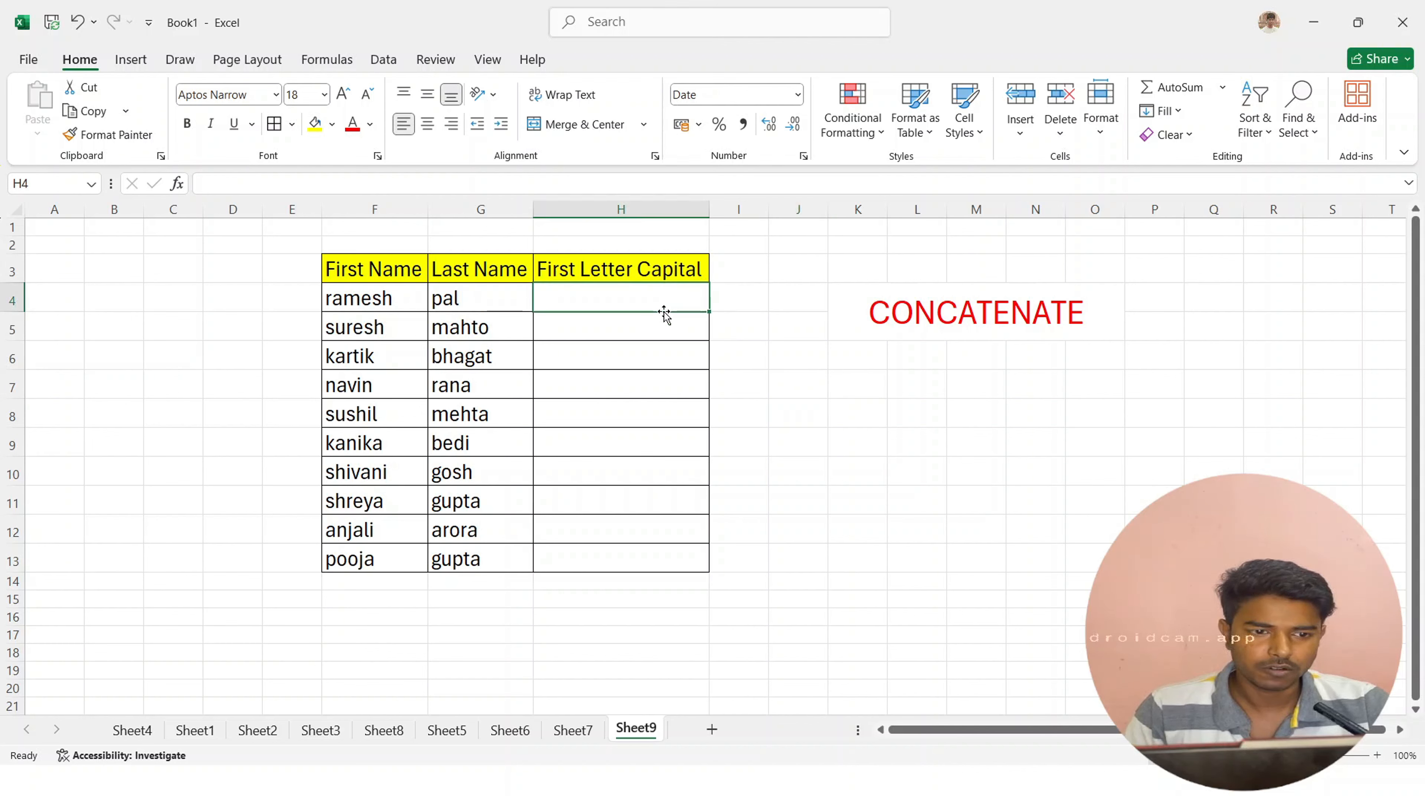
left_click(371, 202)
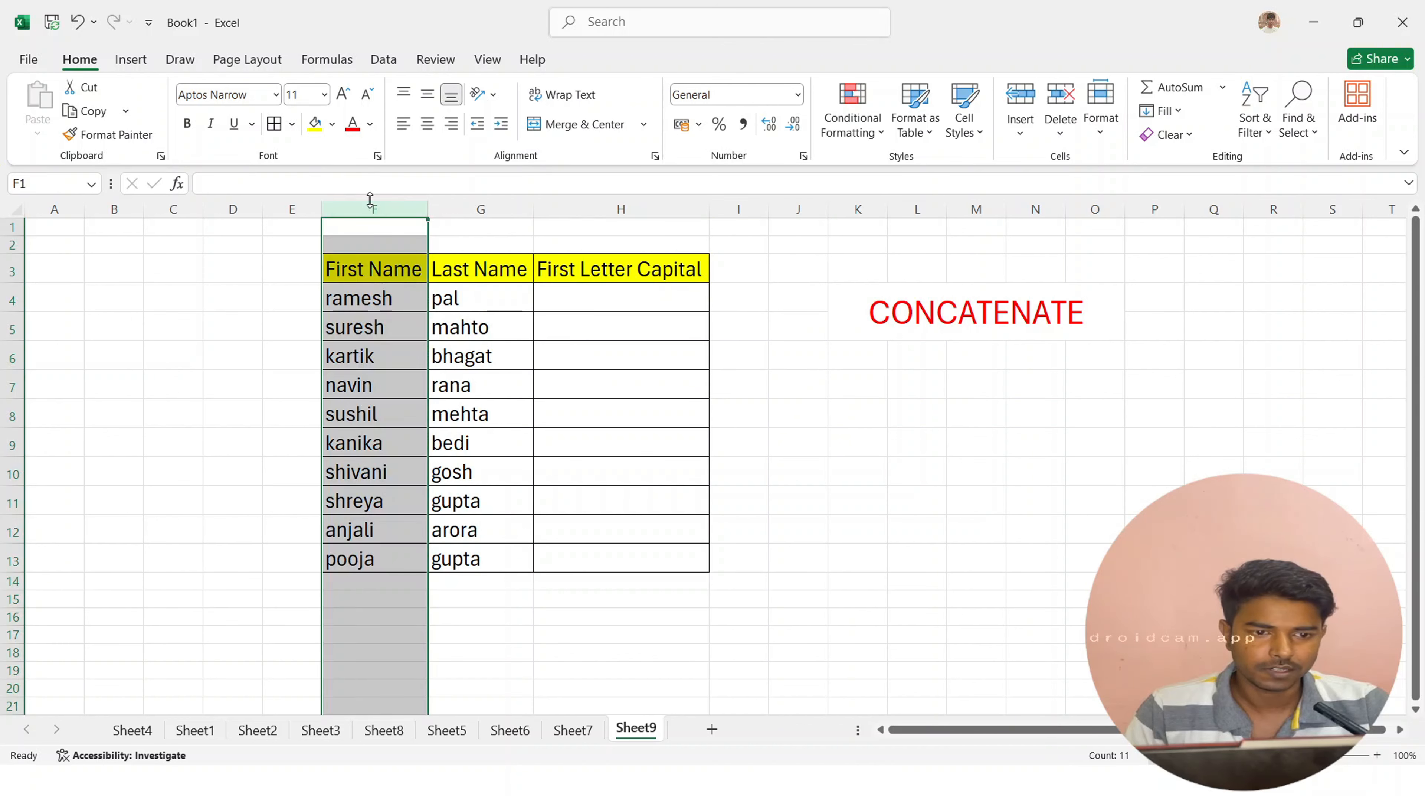
left_click(456, 204)
left_click(597, 211)
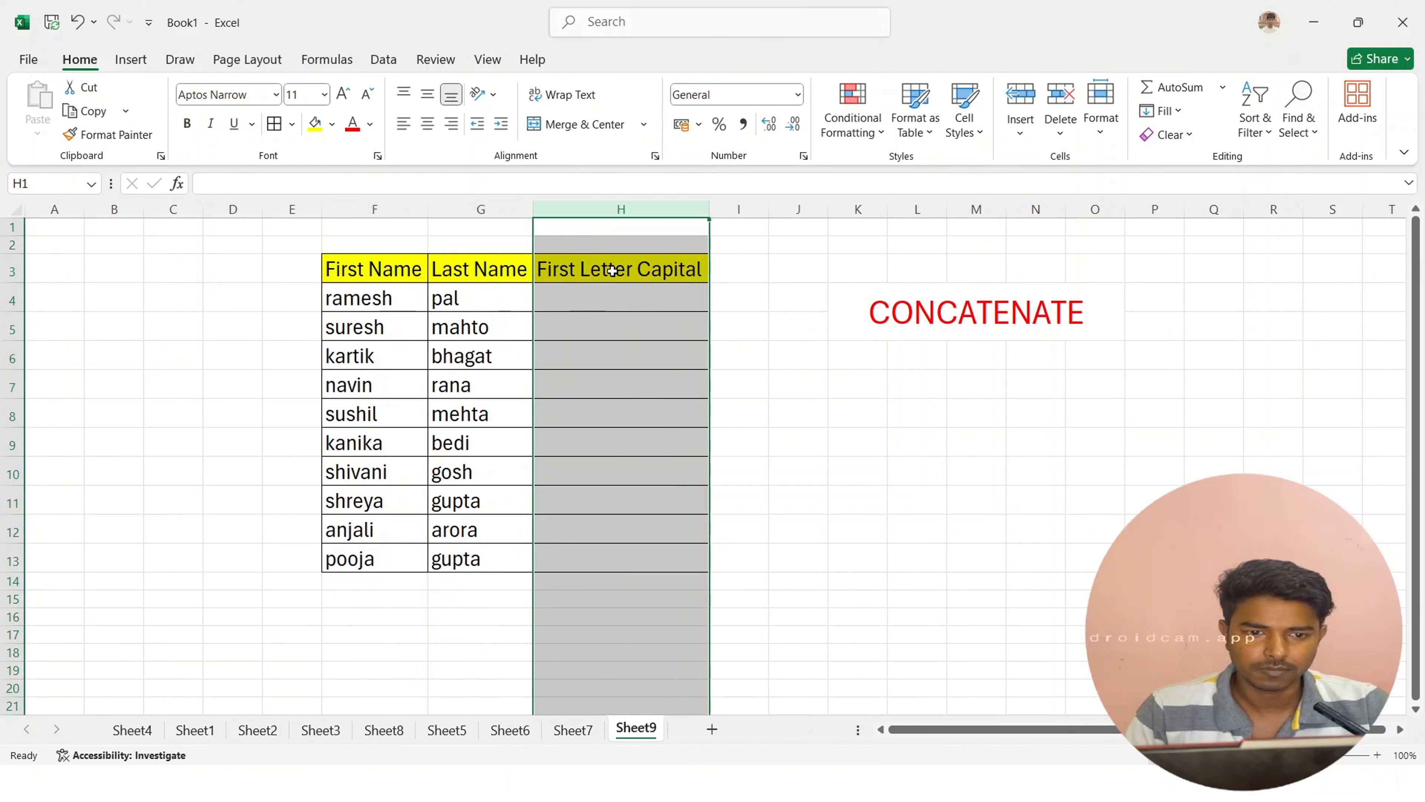
left_click(613, 279)
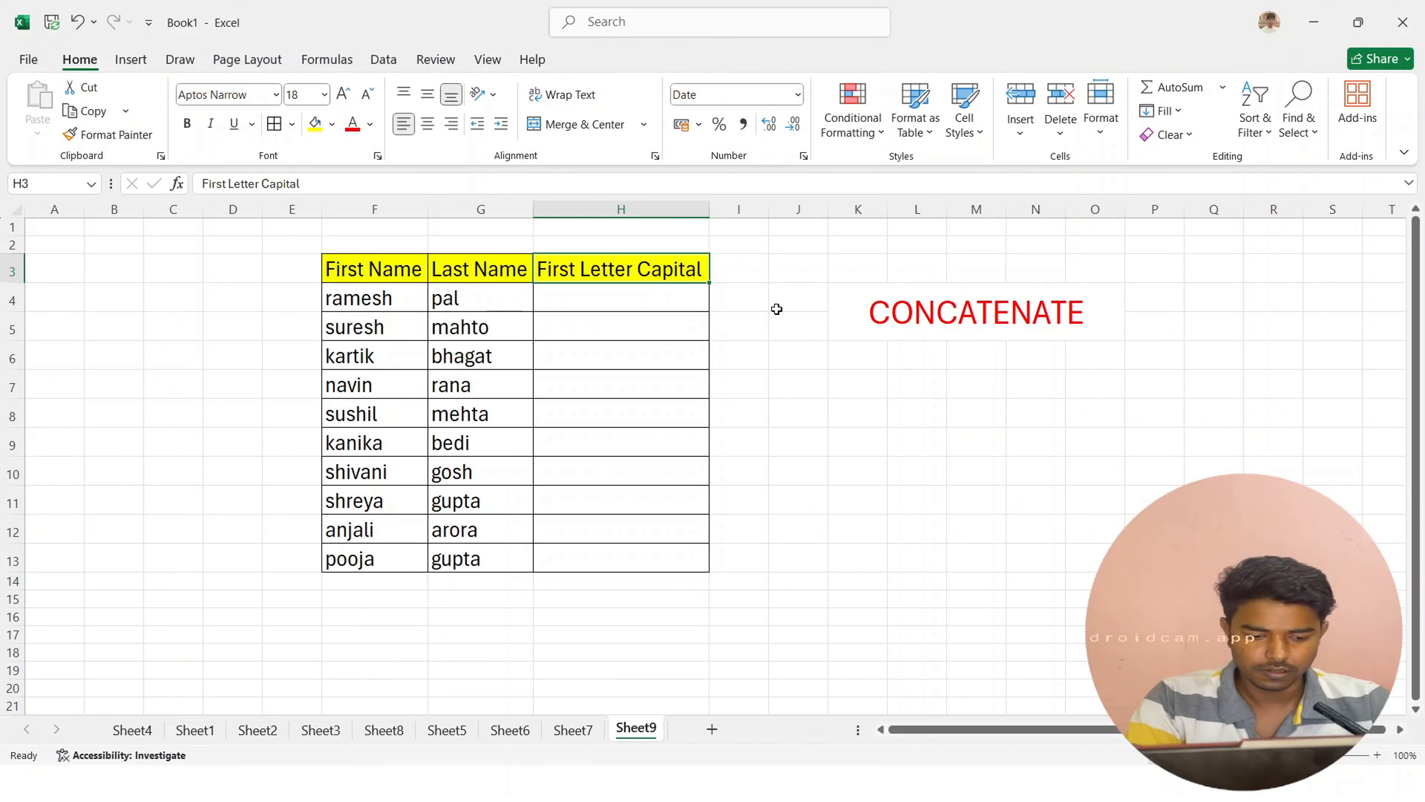
type("full na")
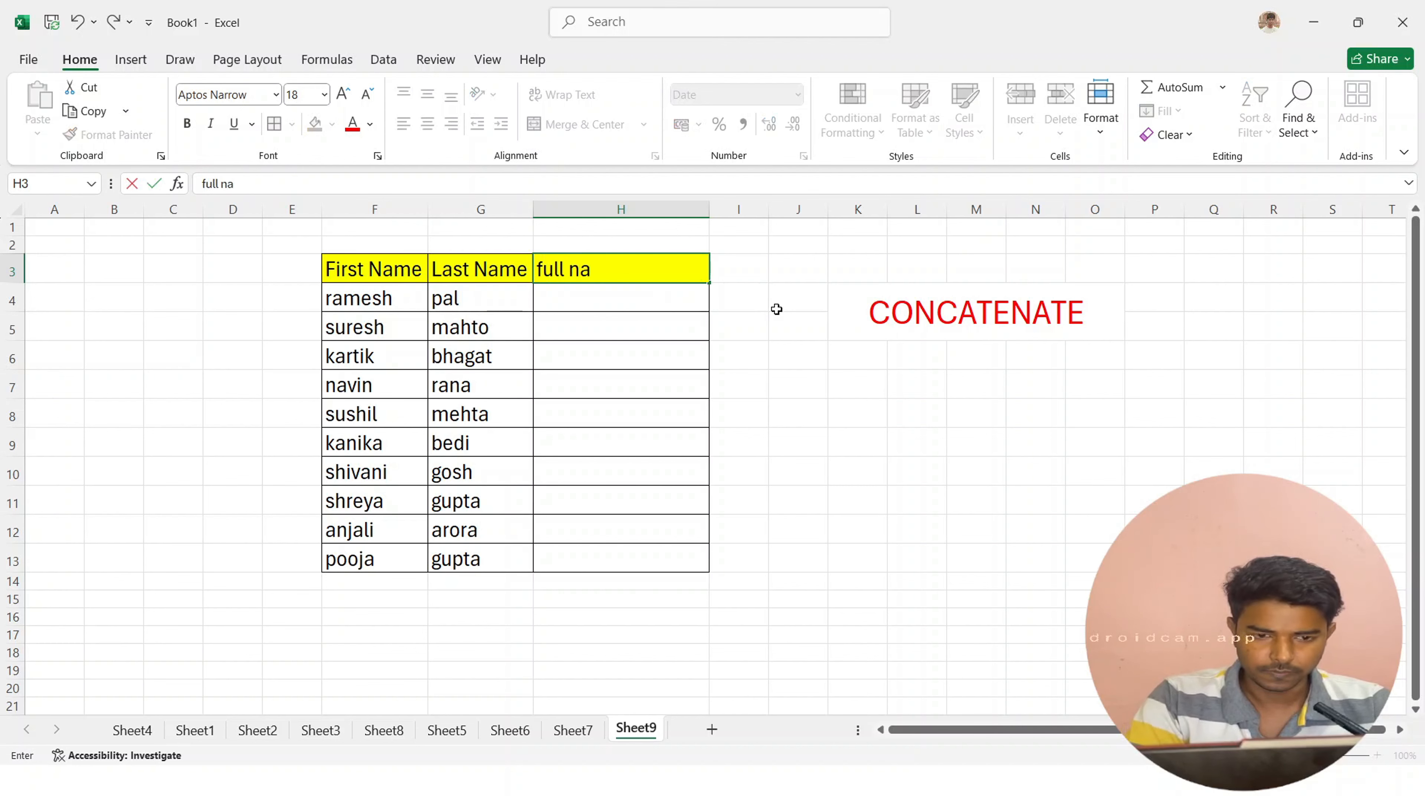
type("me")
key("Return")
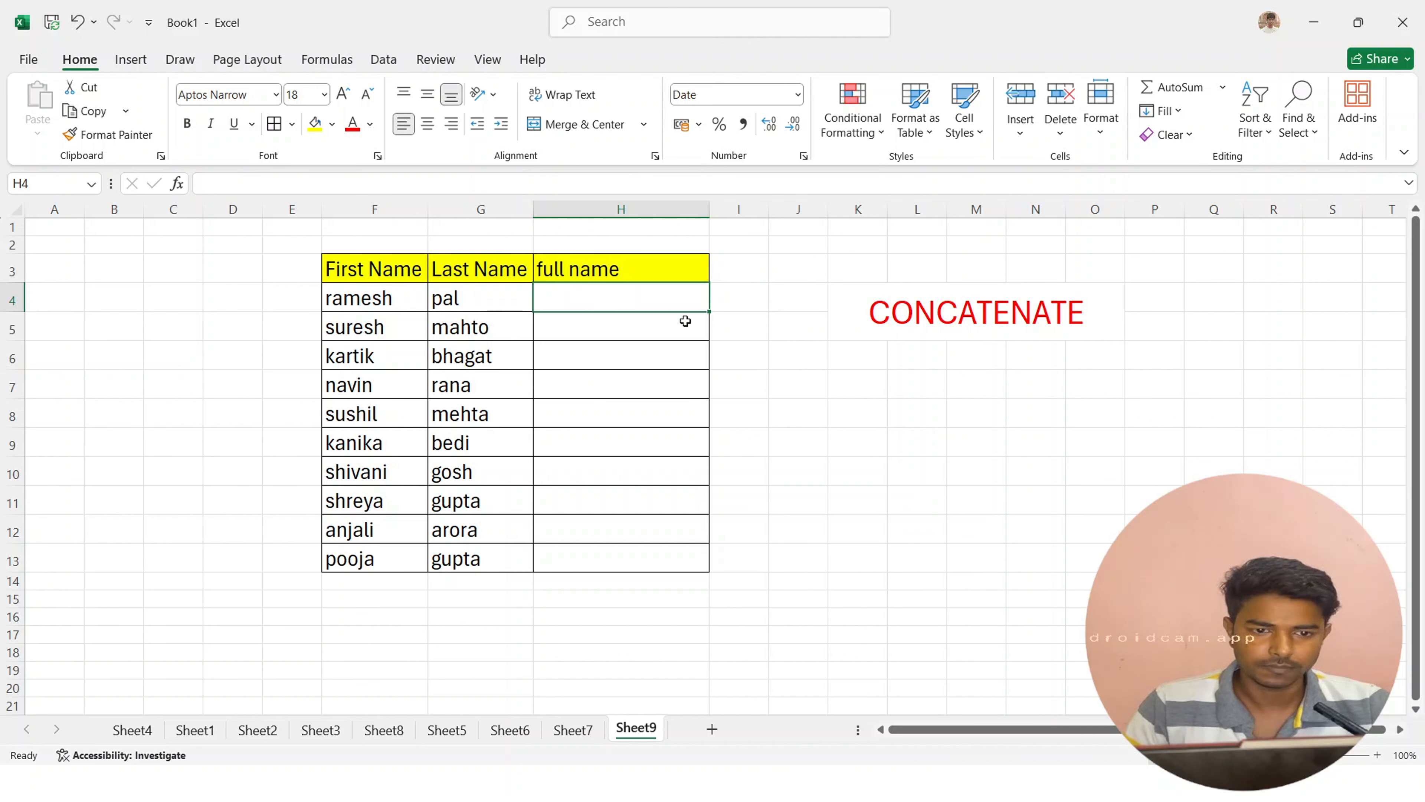
Enter the formula =CONCATENATE(F4," ",G4) in H4 to join the first and last names with a space
type("=")
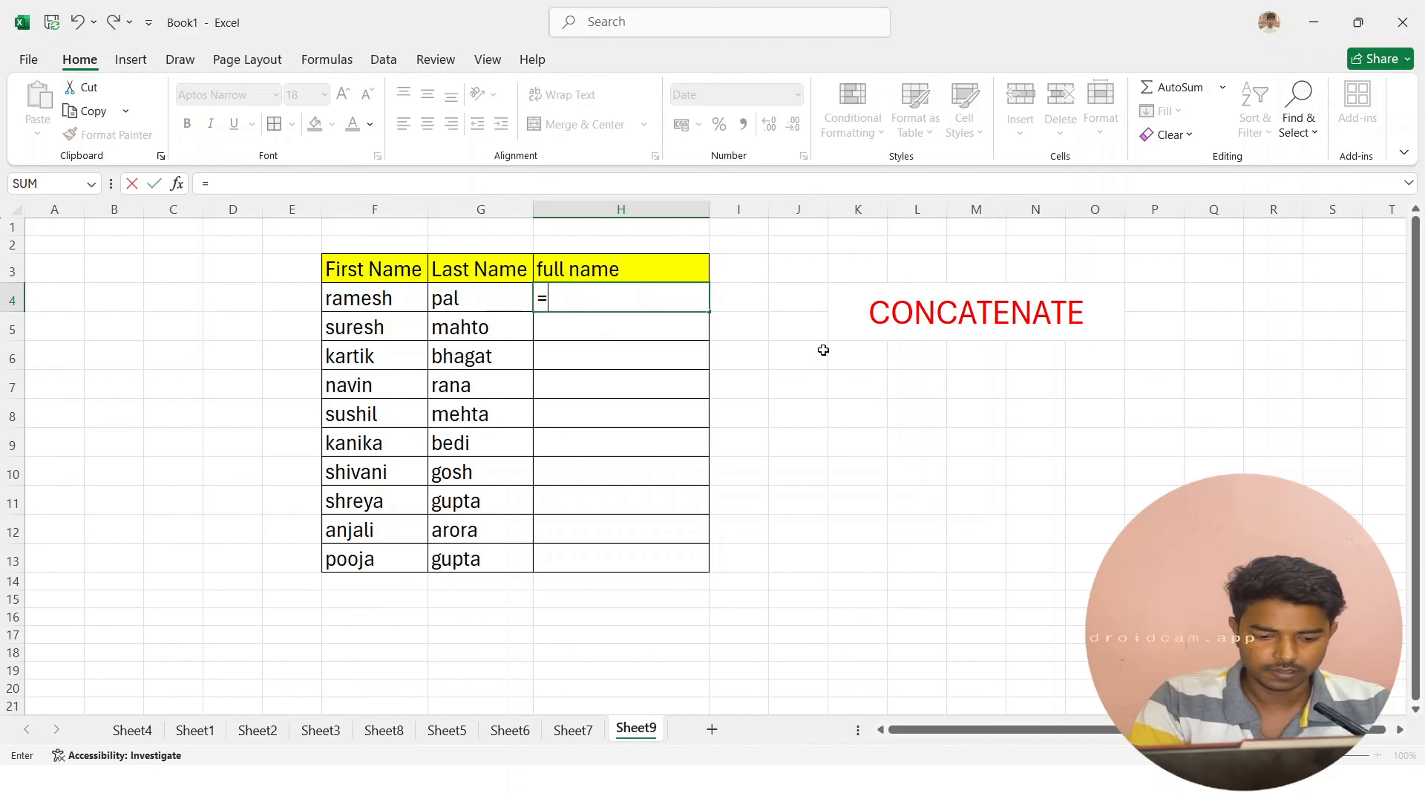
type("conc")
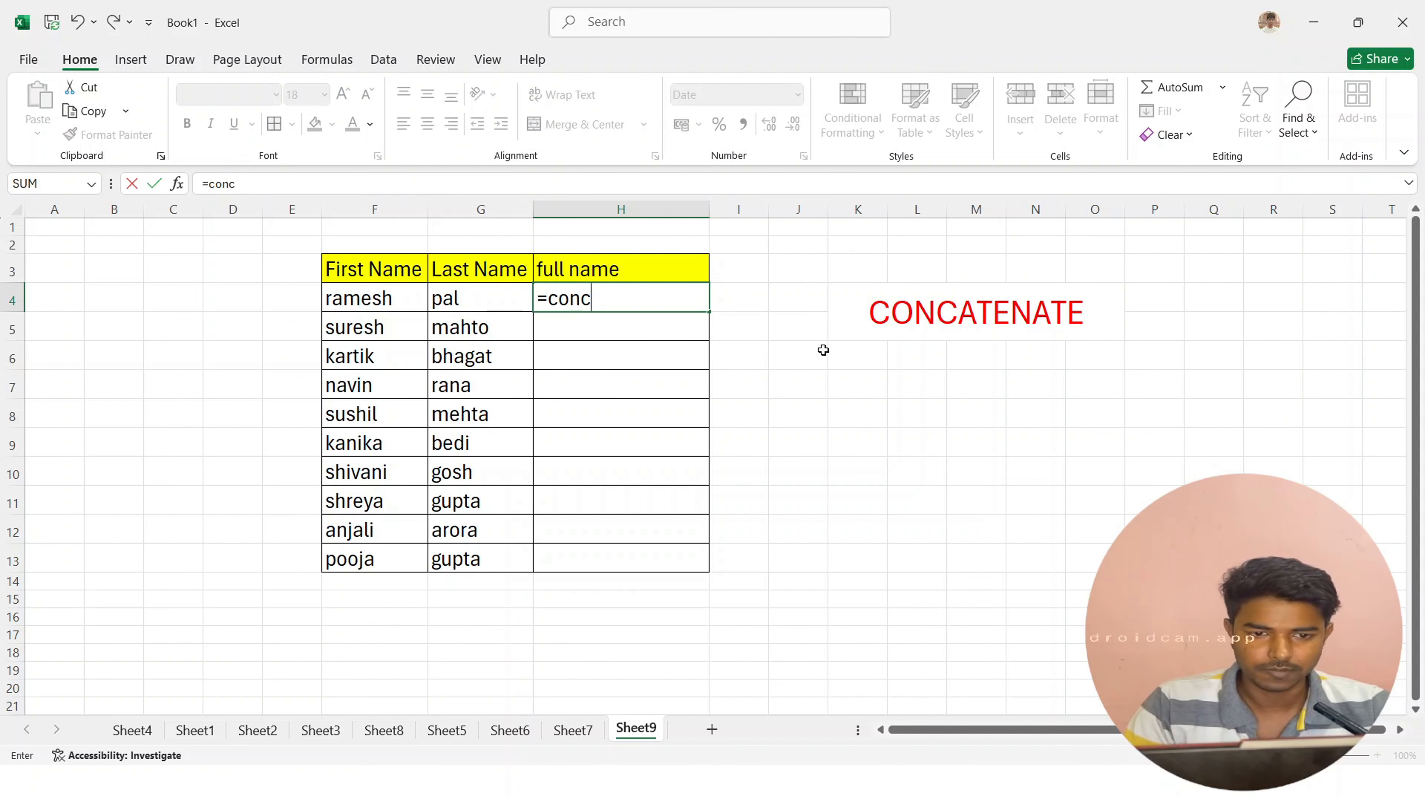
key("Tab")
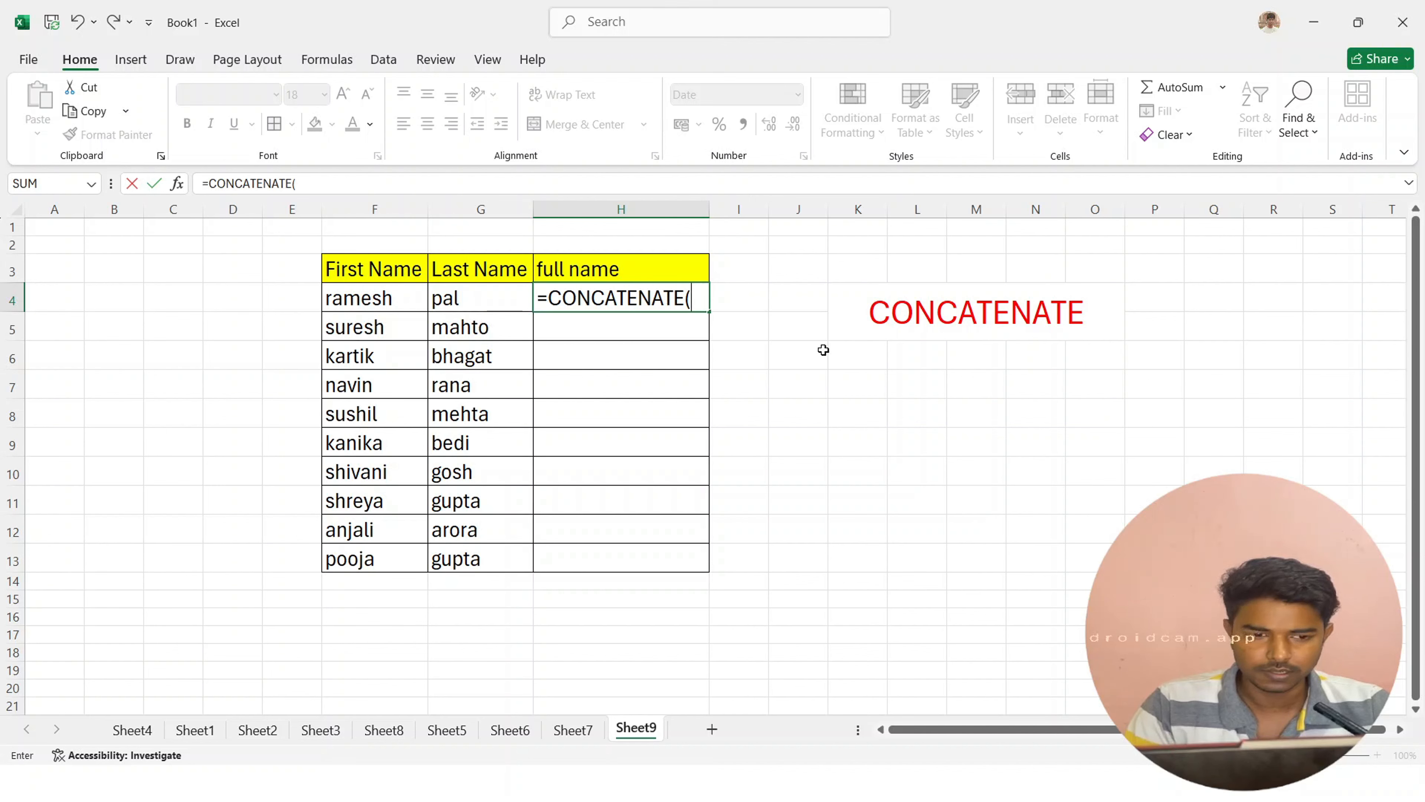
key("Left")
key("Left")
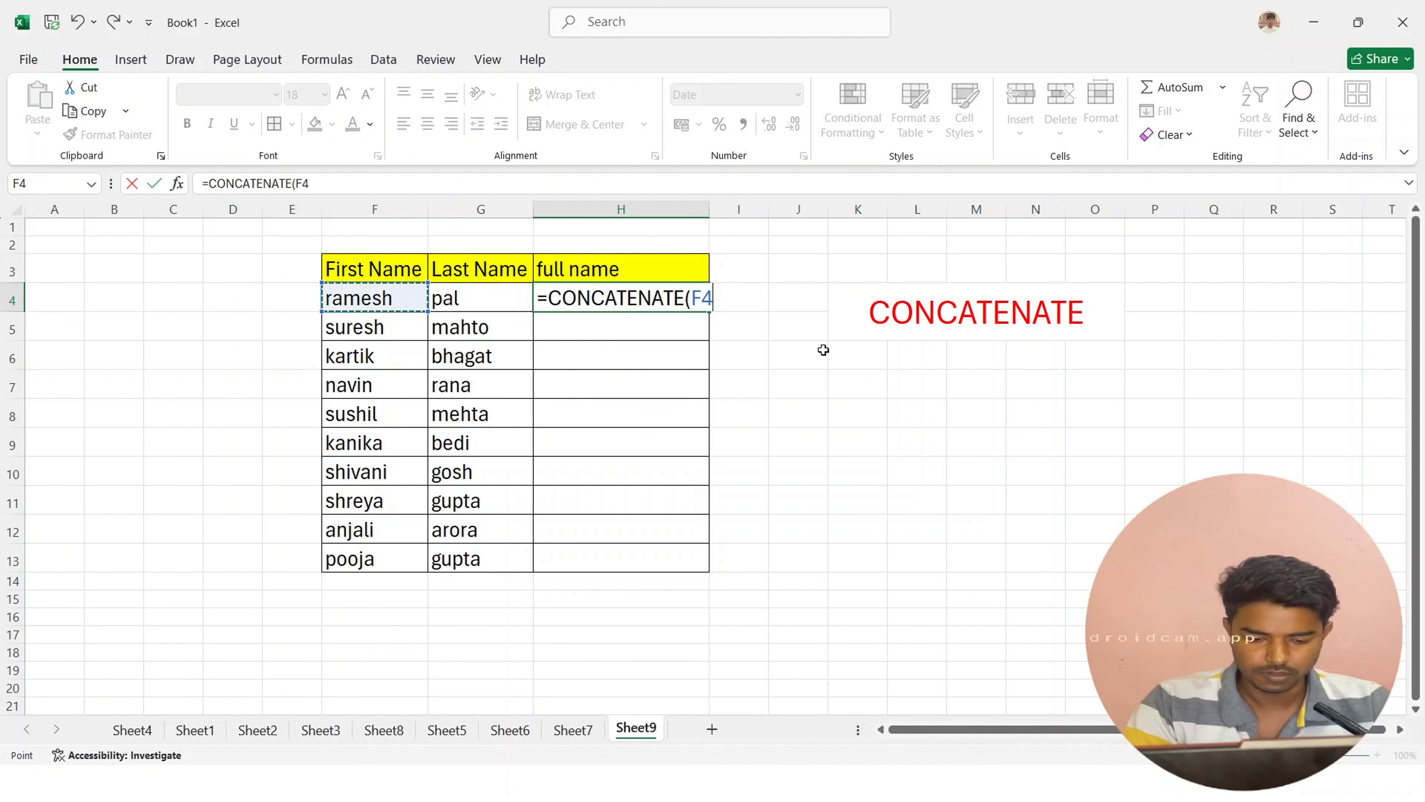
type(",\" \",")
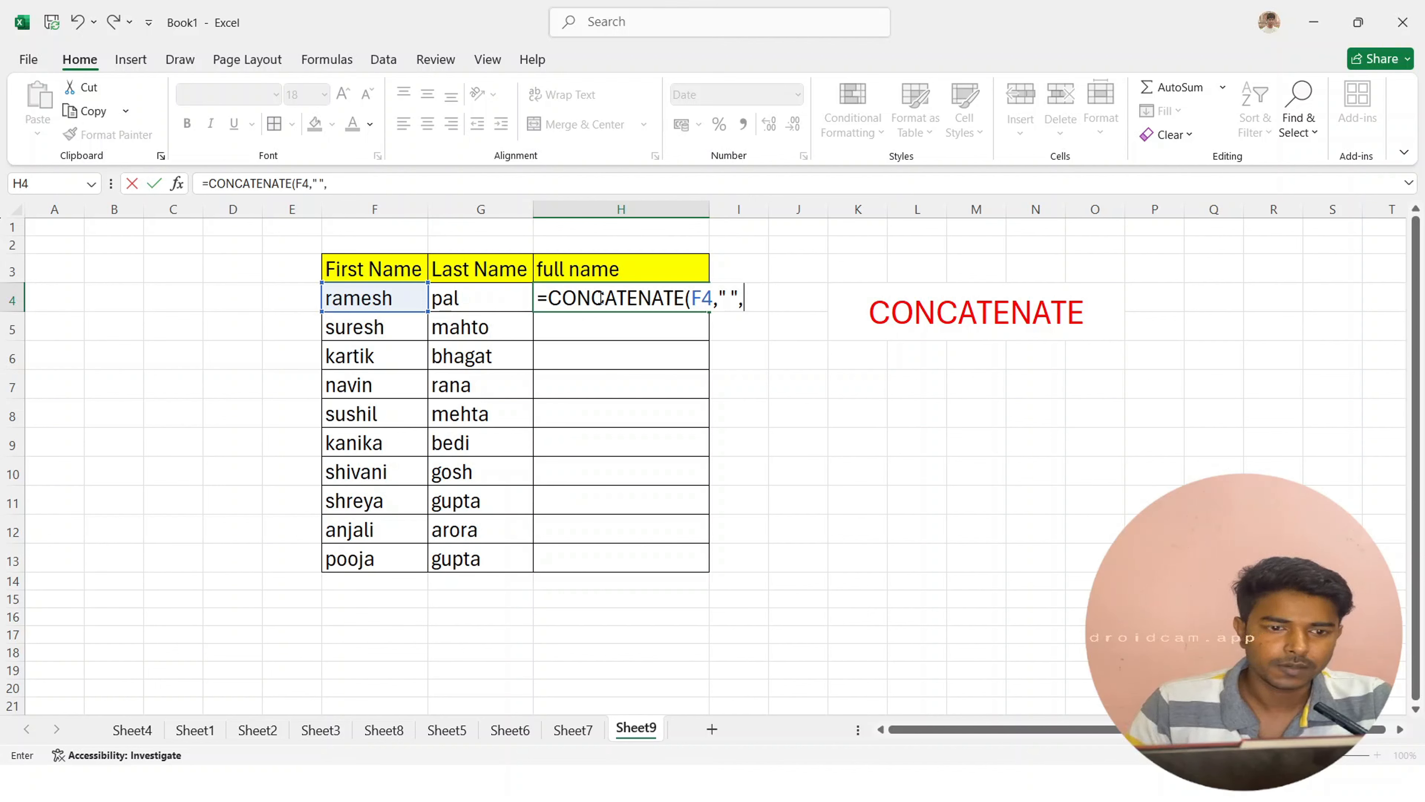
left_click(489, 291)
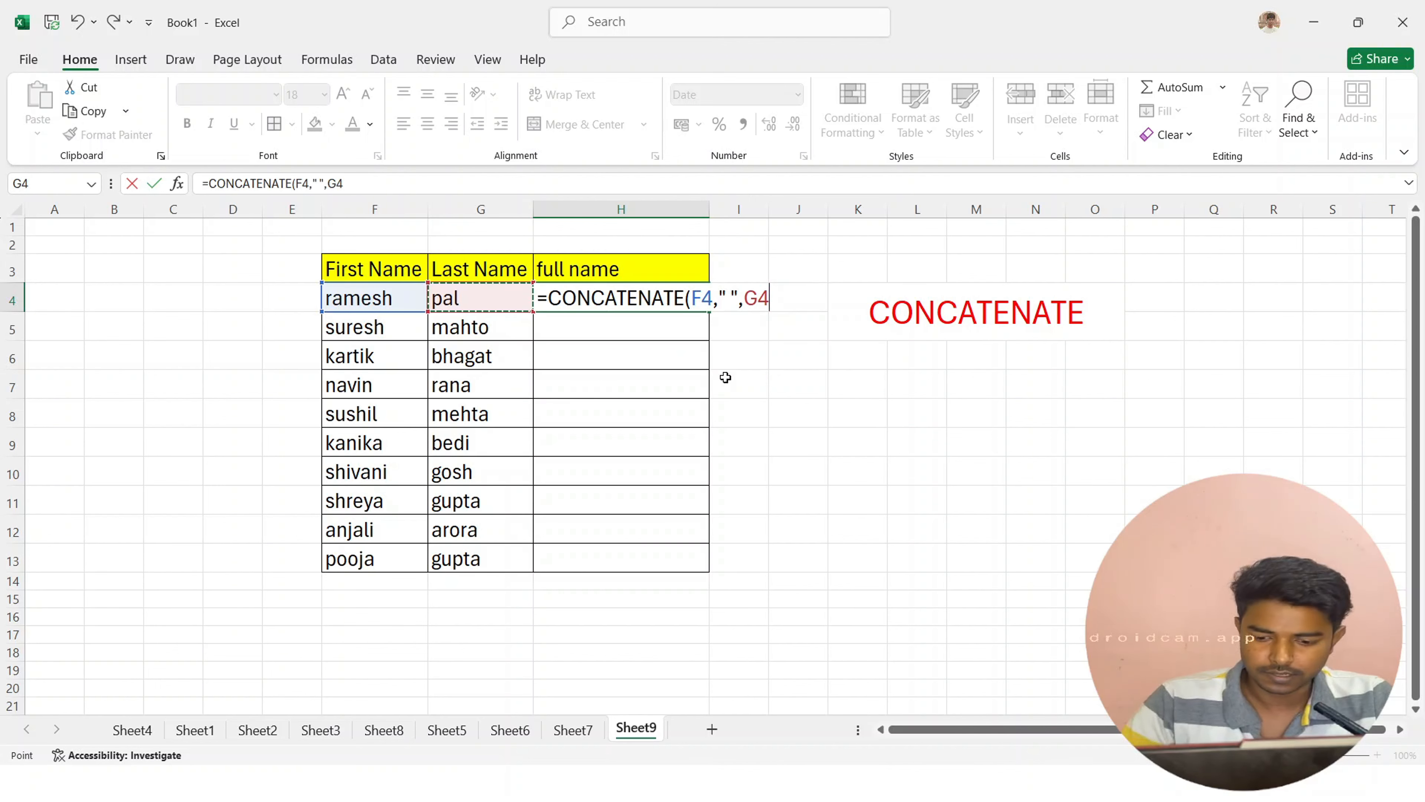
type(")")
key("Return")
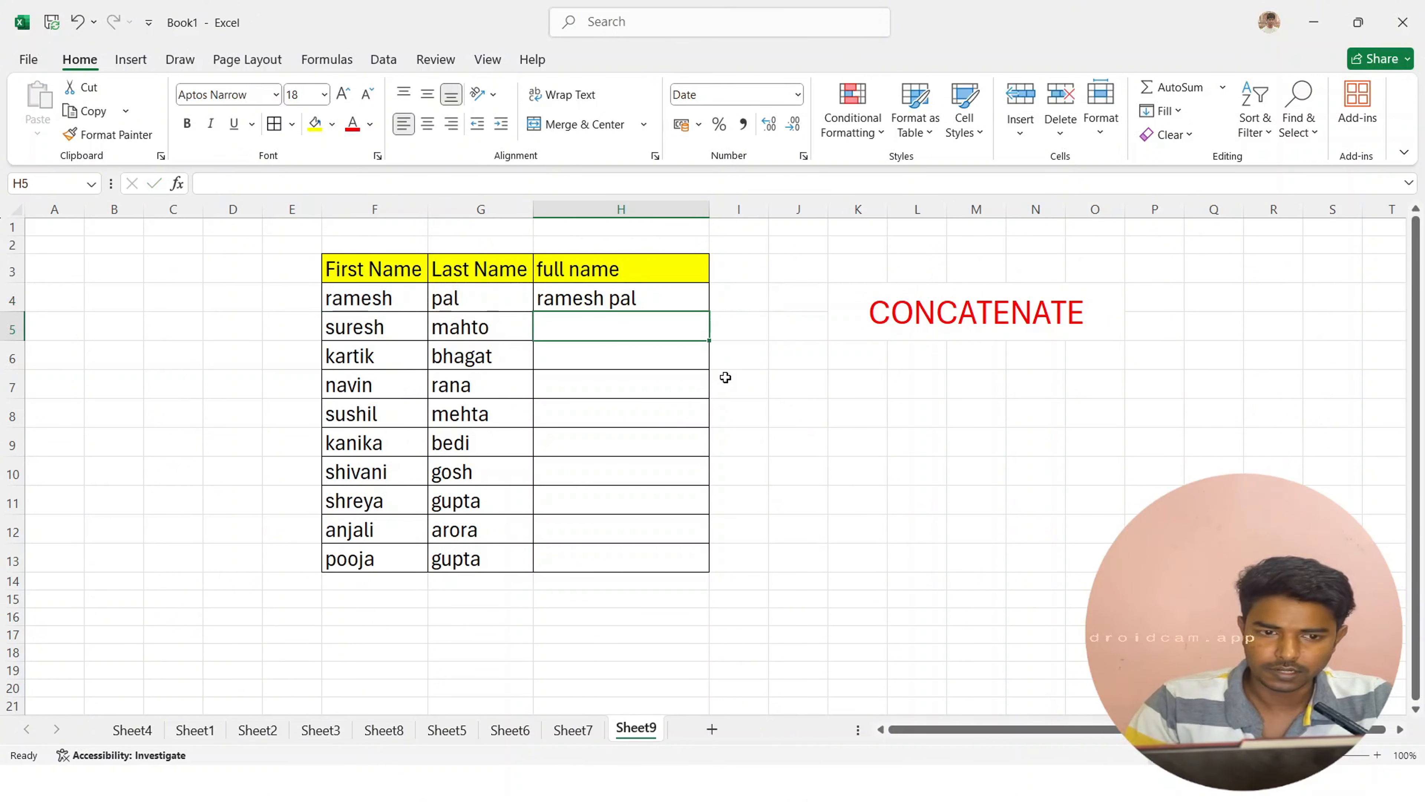
Fill the CONCATENATE formula from H4 down the full name column through H13
left_click(671, 297)
double_click(671, 297)
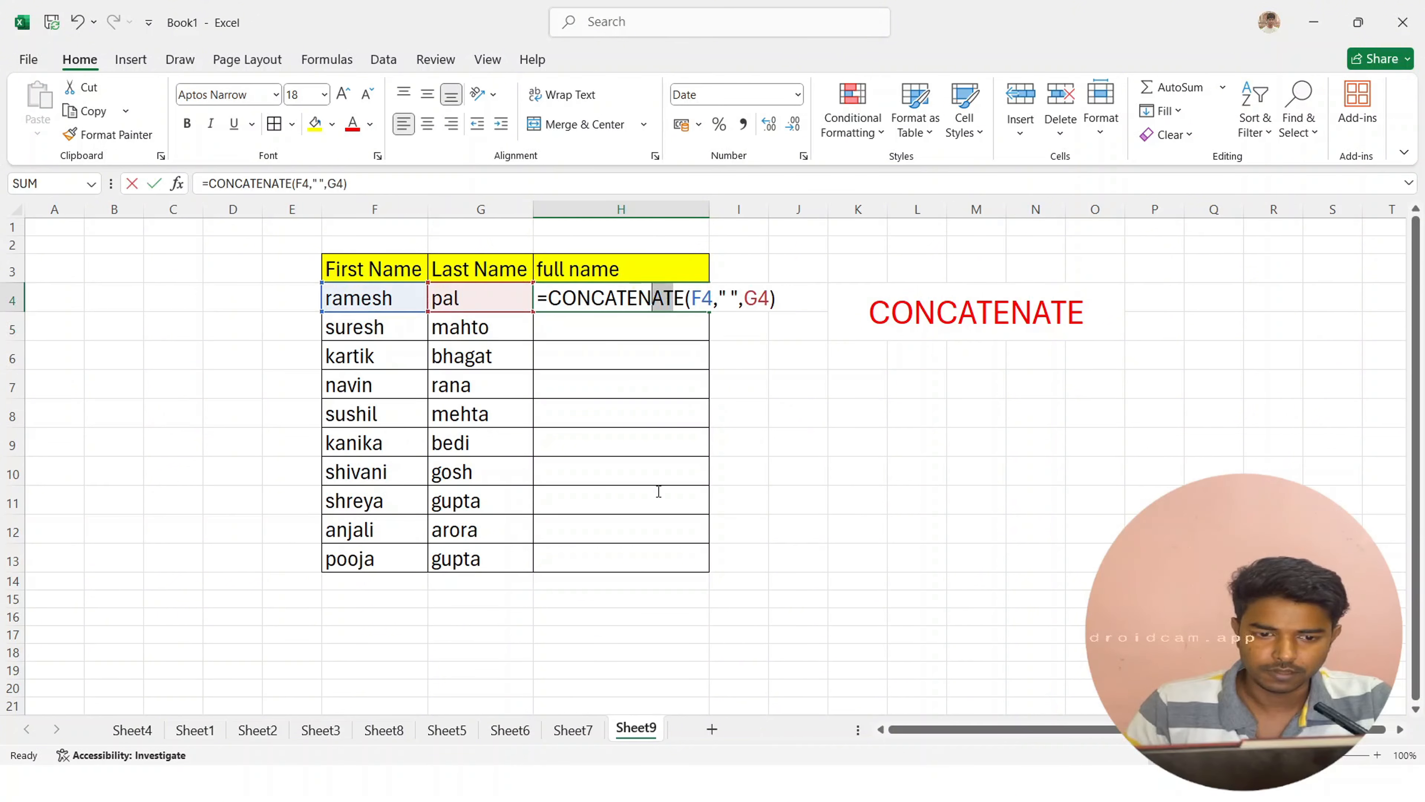
left_click(761, 472)
left_click_drag(635, 297, 626, 558)
key("ctrl+d")
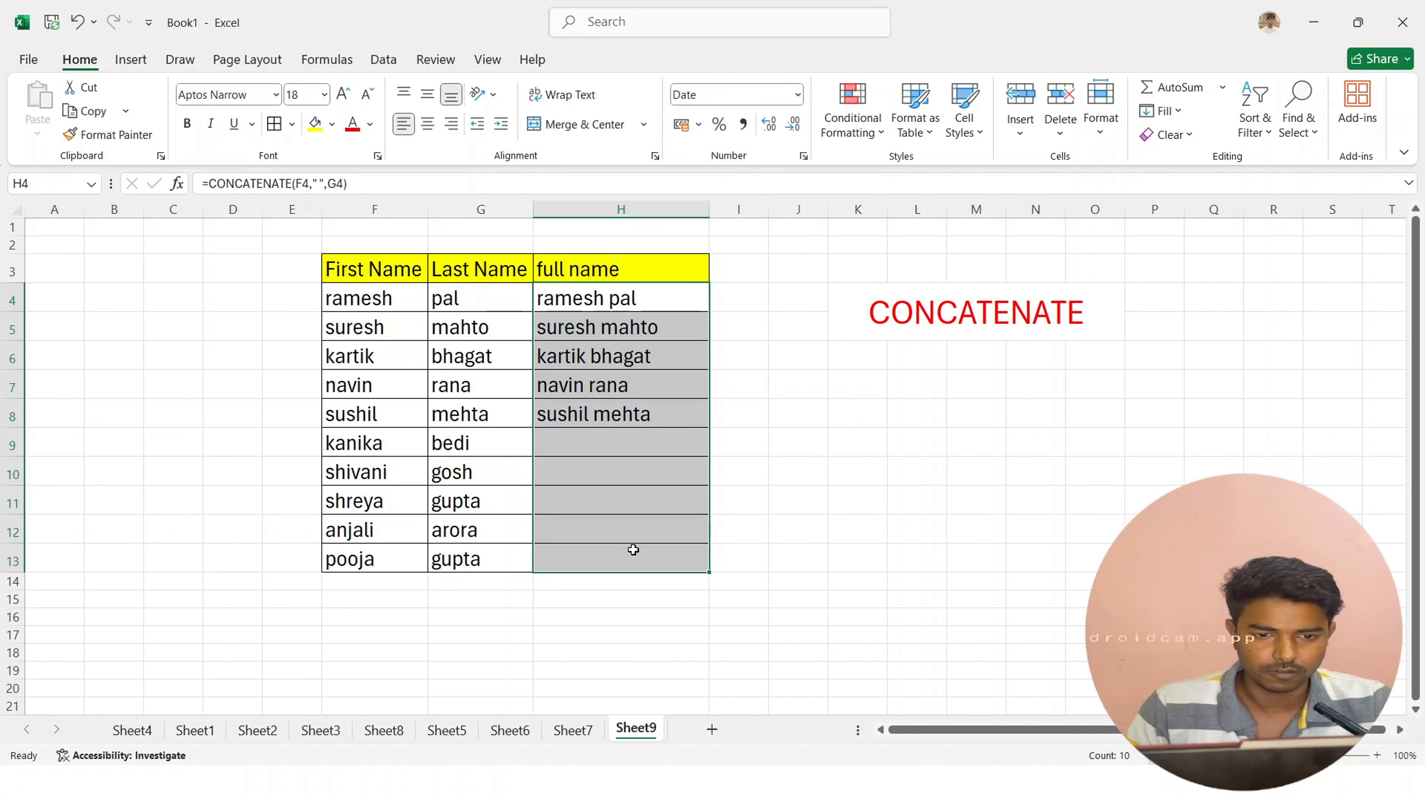
left_click(853, 448)
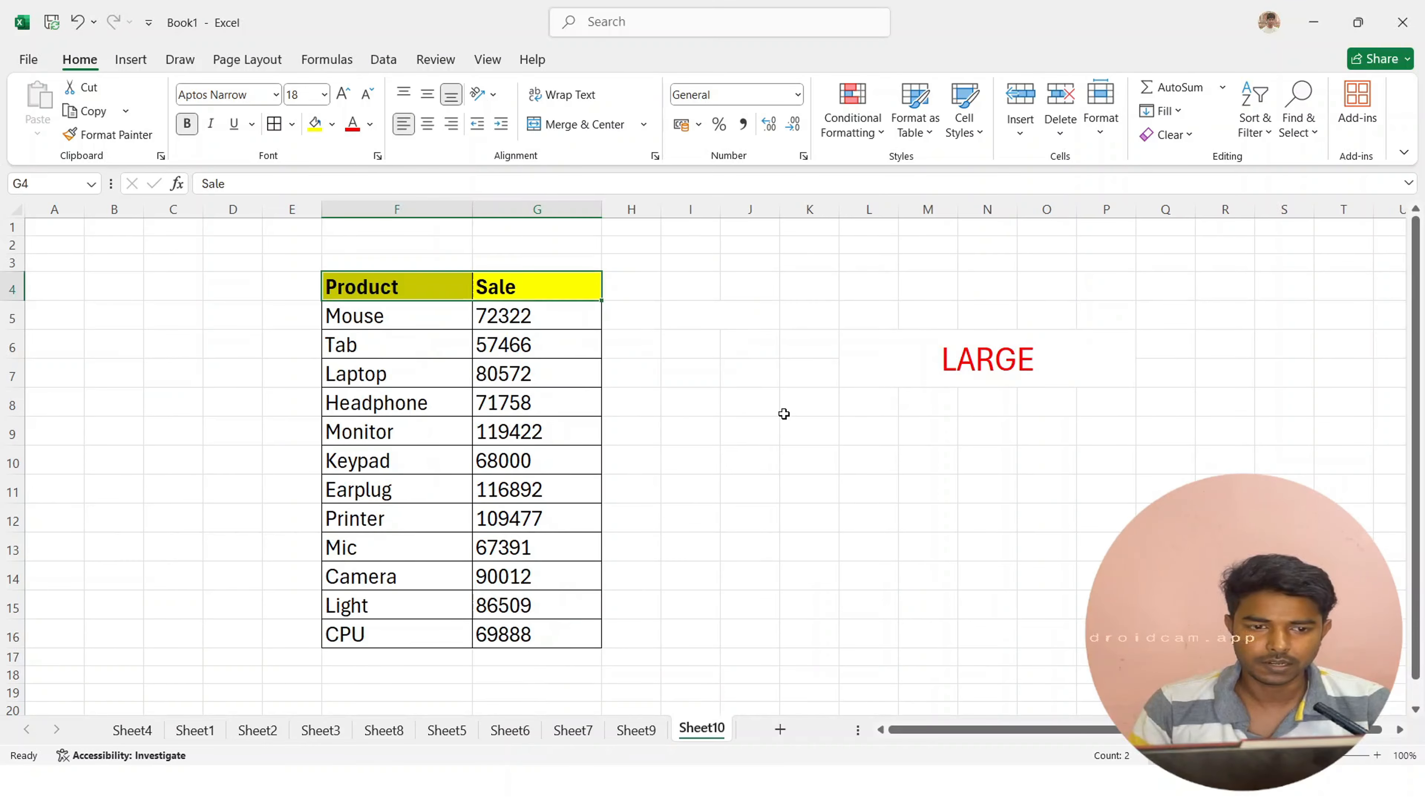
Enter the formula =LARGE(G5:G16,1) in the merged cell I5 to get the highest sale
left_click(703, 316)
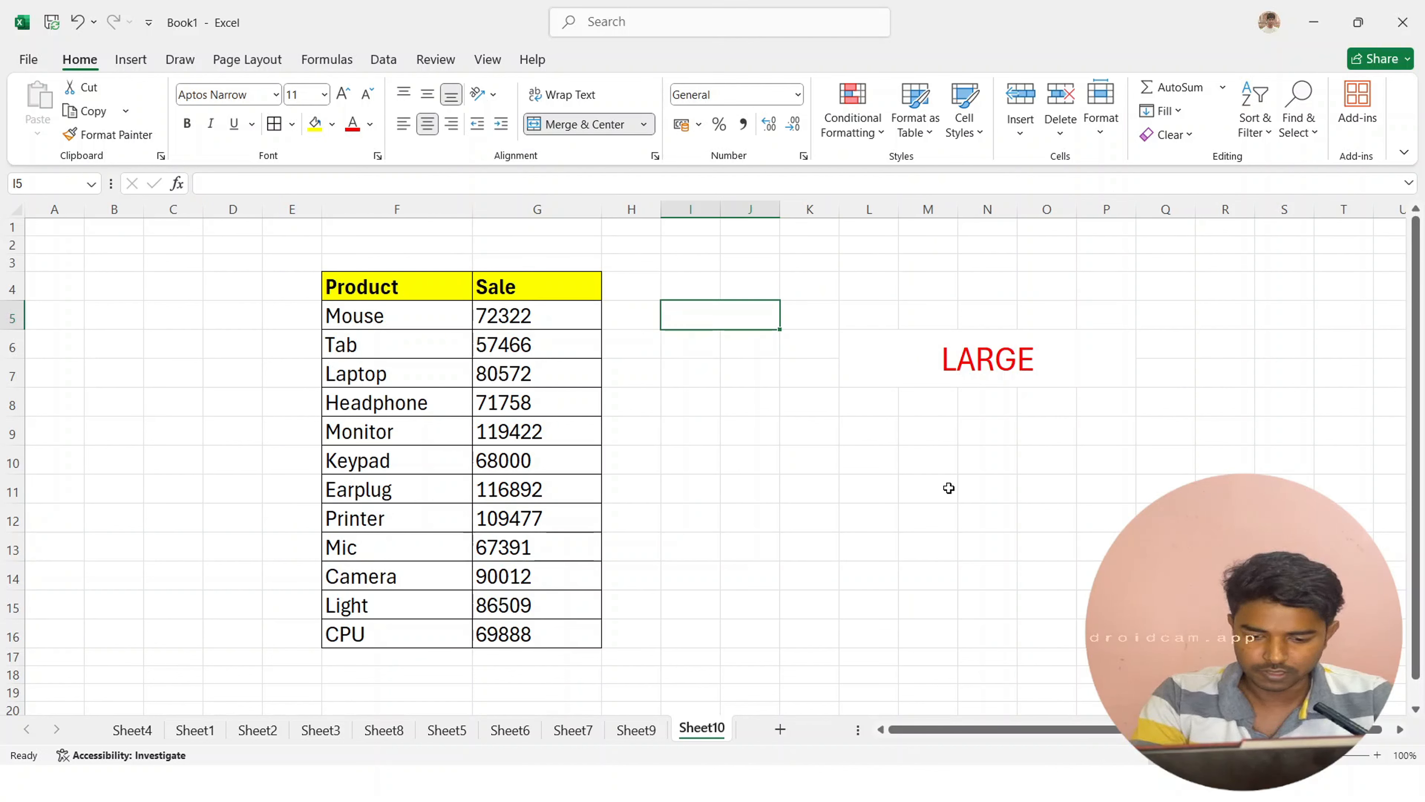
type("=lar")
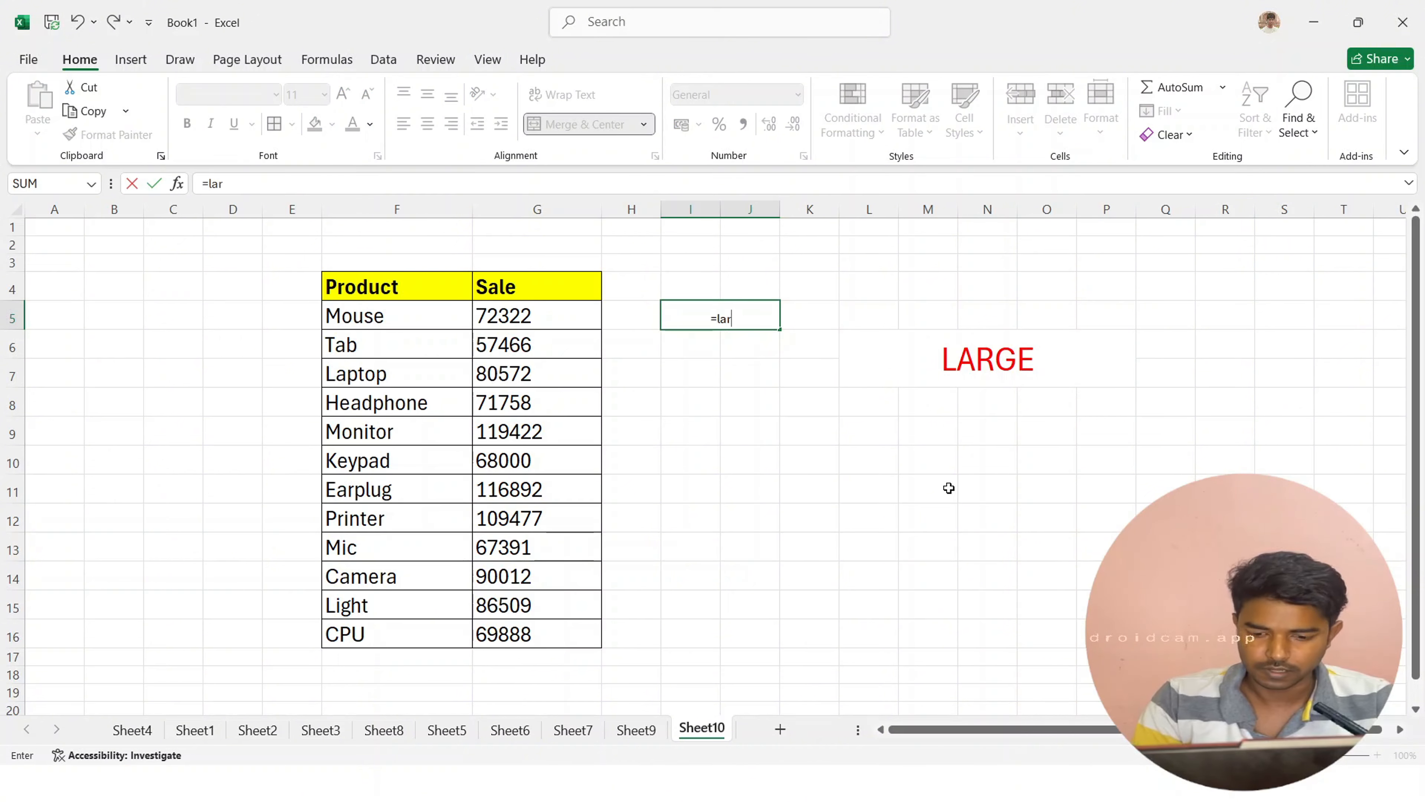
key("Tab")
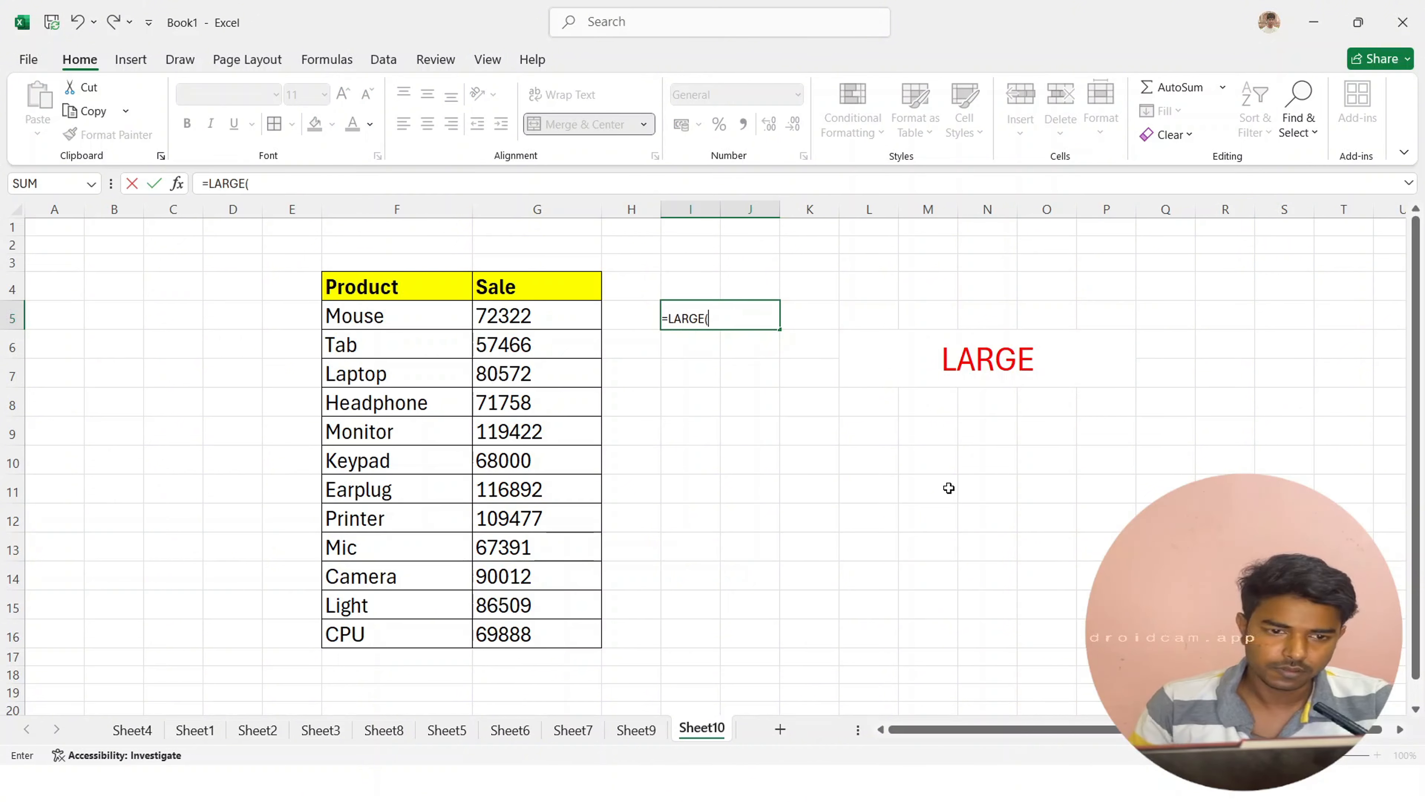
left_click_drag(555, 315, 569, 622)
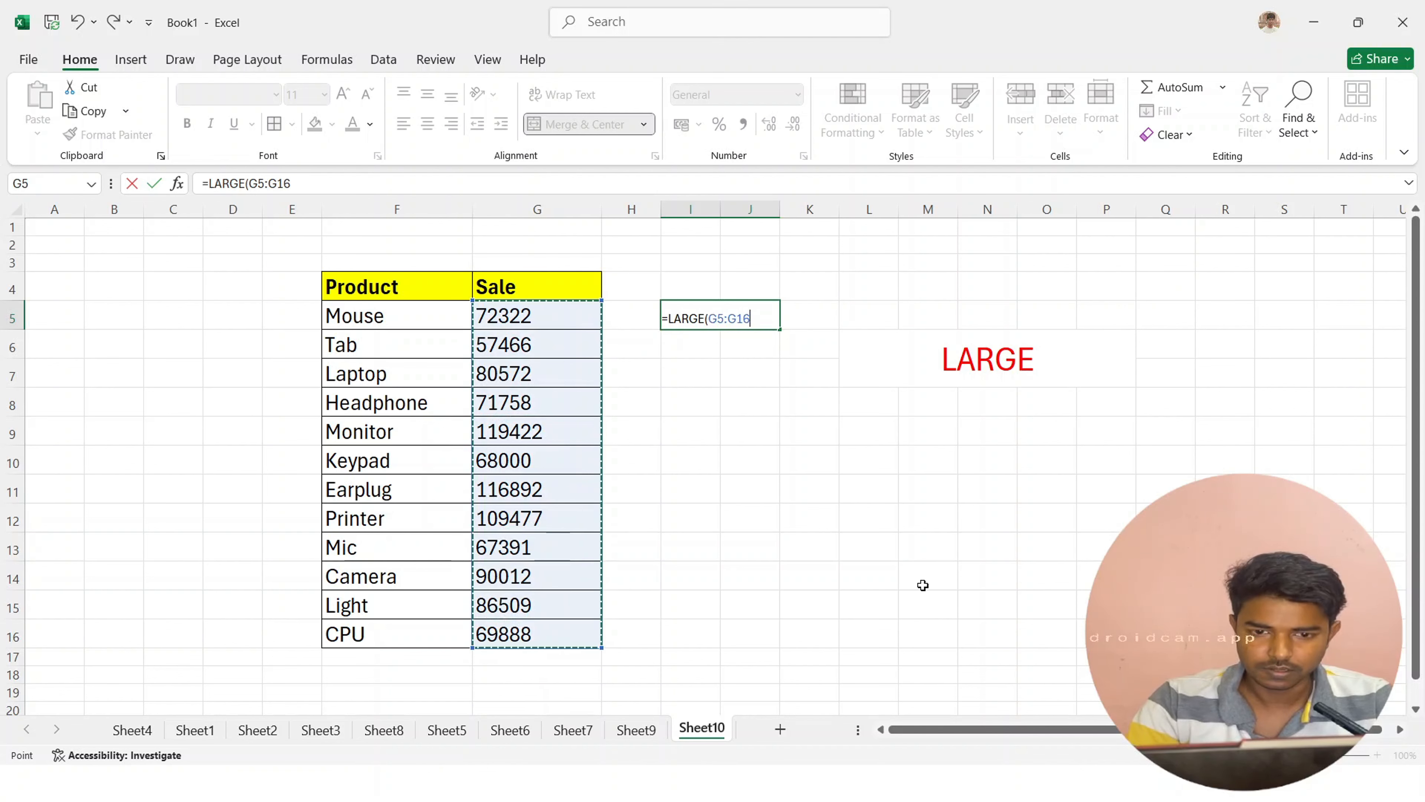
type(",")
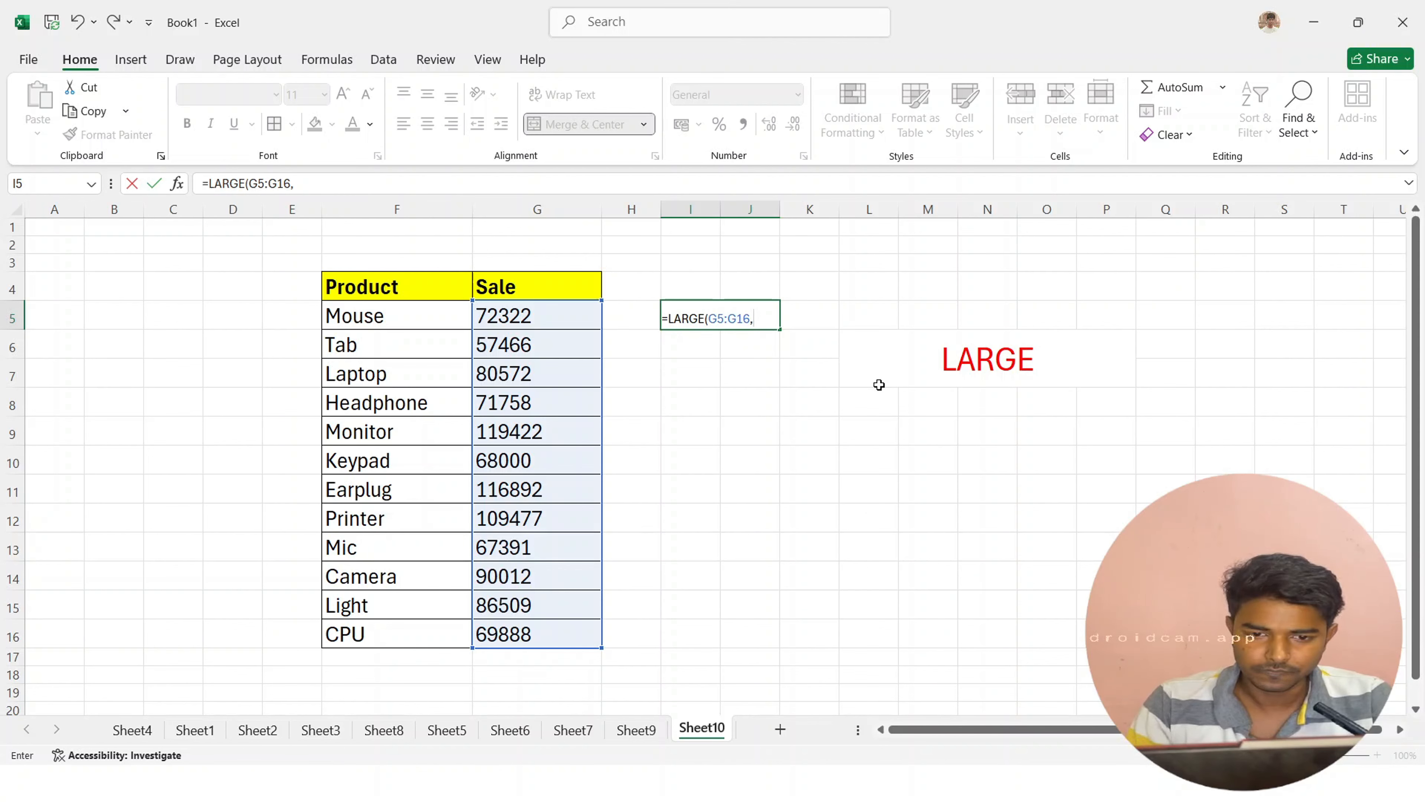
type("1)")
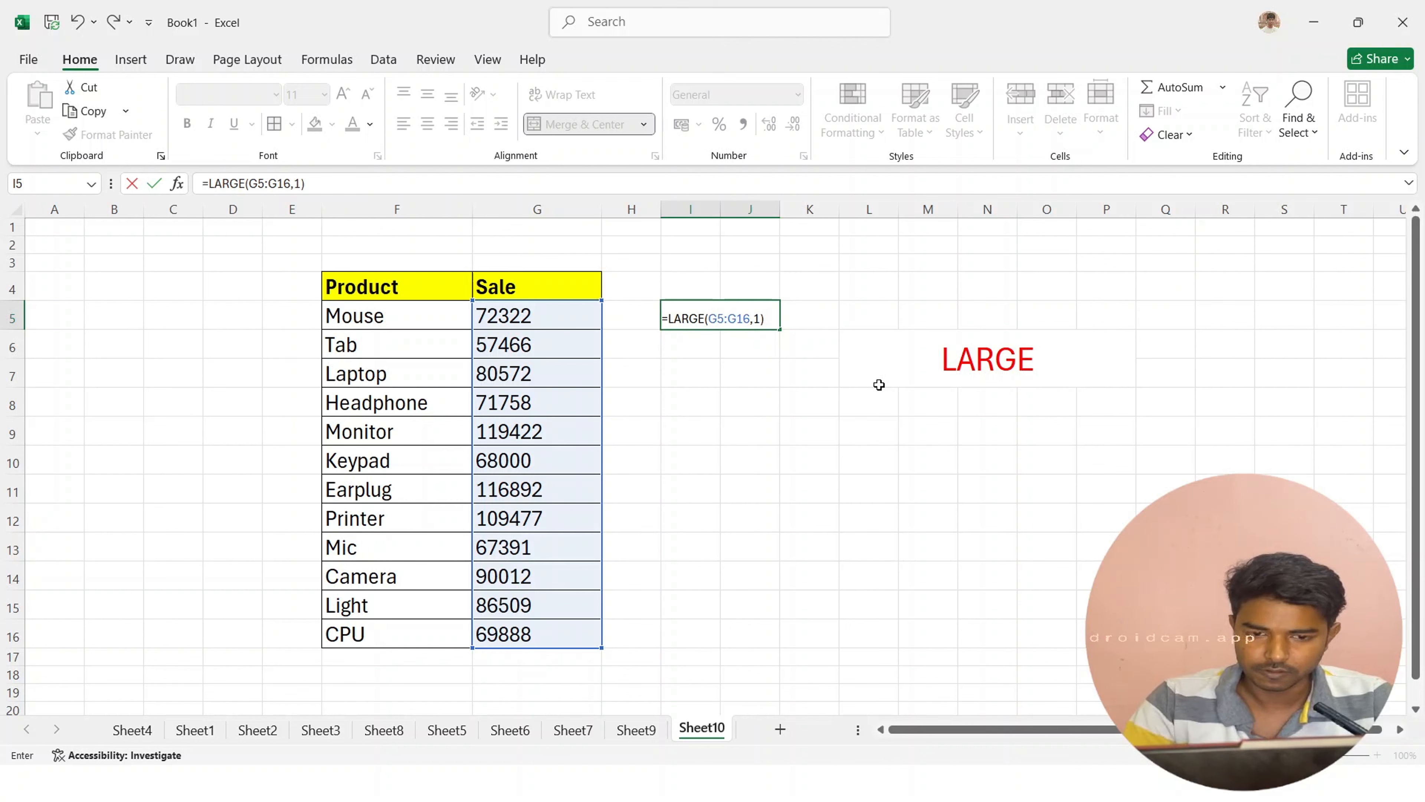
key("Return")
Make the LARGE result in I5 bold and increase its font size to 18
left_click(737, 305)
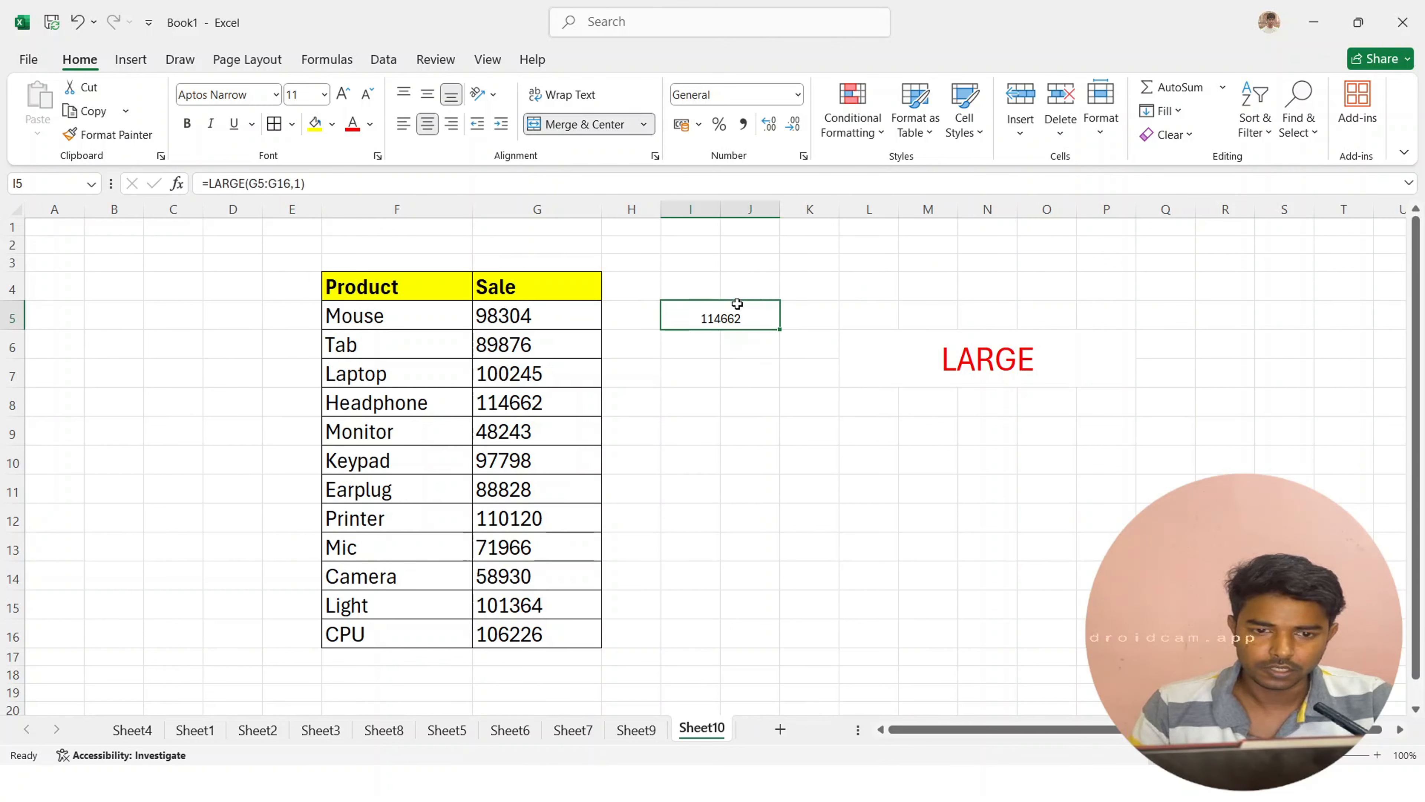
left_click(187, 124)
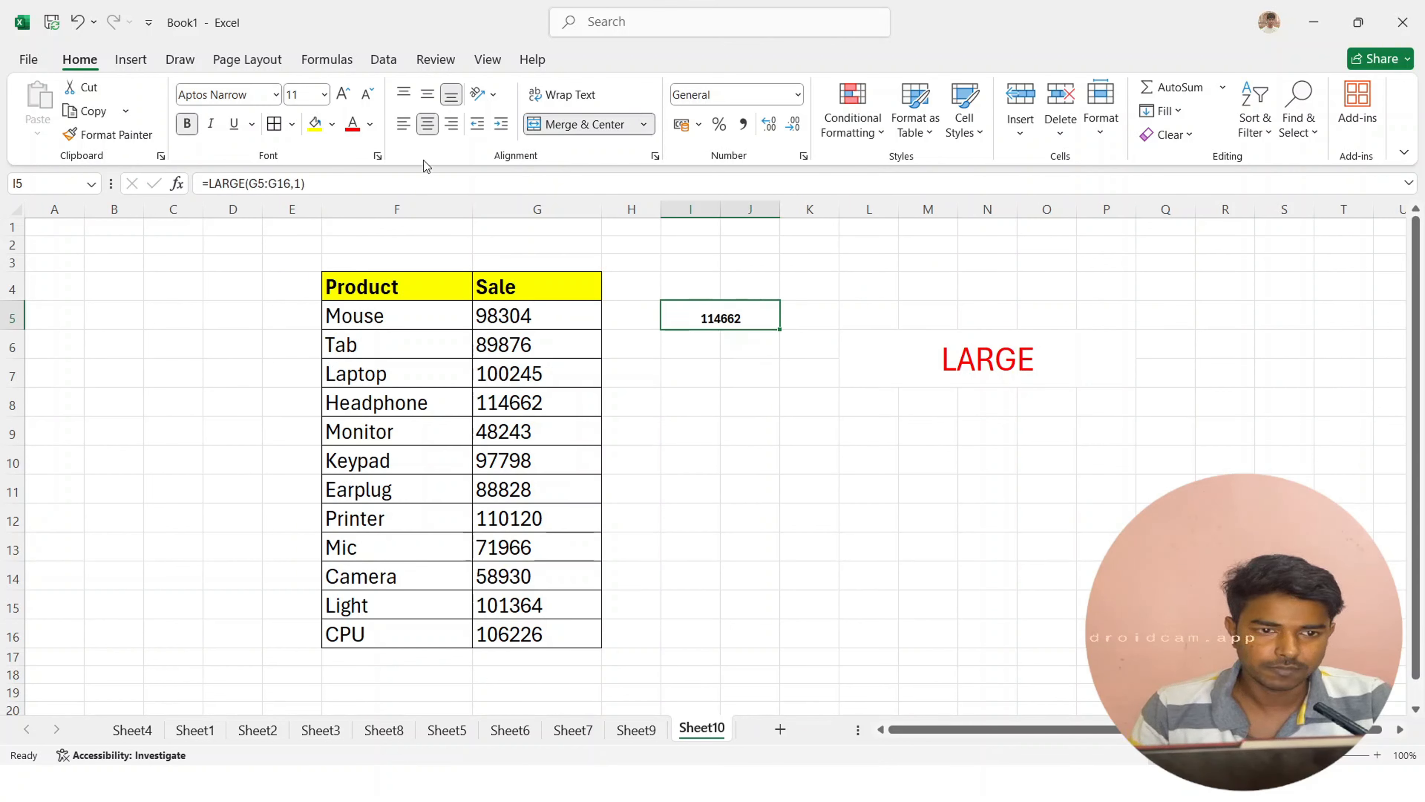
left_click(352, 101)
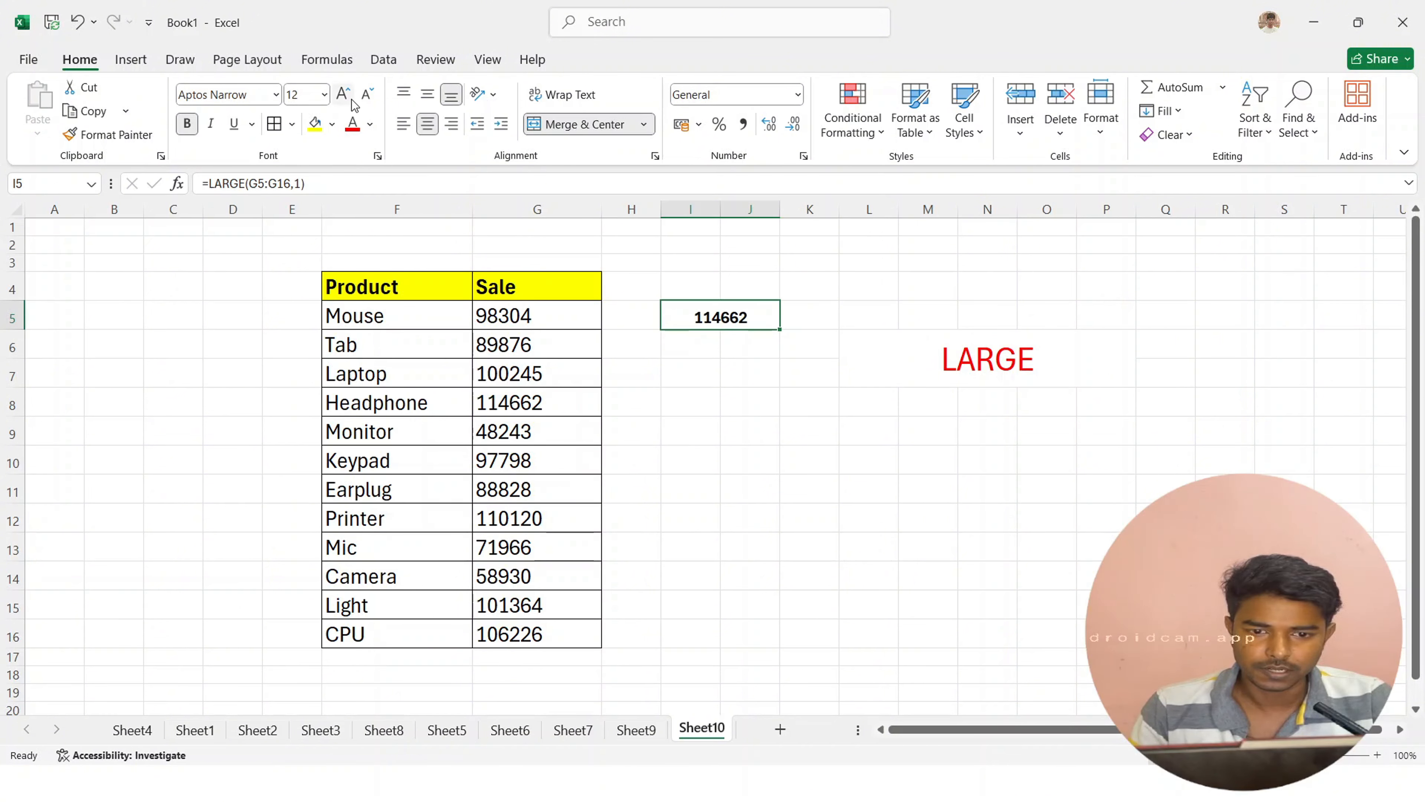
left_click(352, 101)
left_click(352, 101)
left_click(352, 101)
left_click(792, 422)
left_click(716, 298)
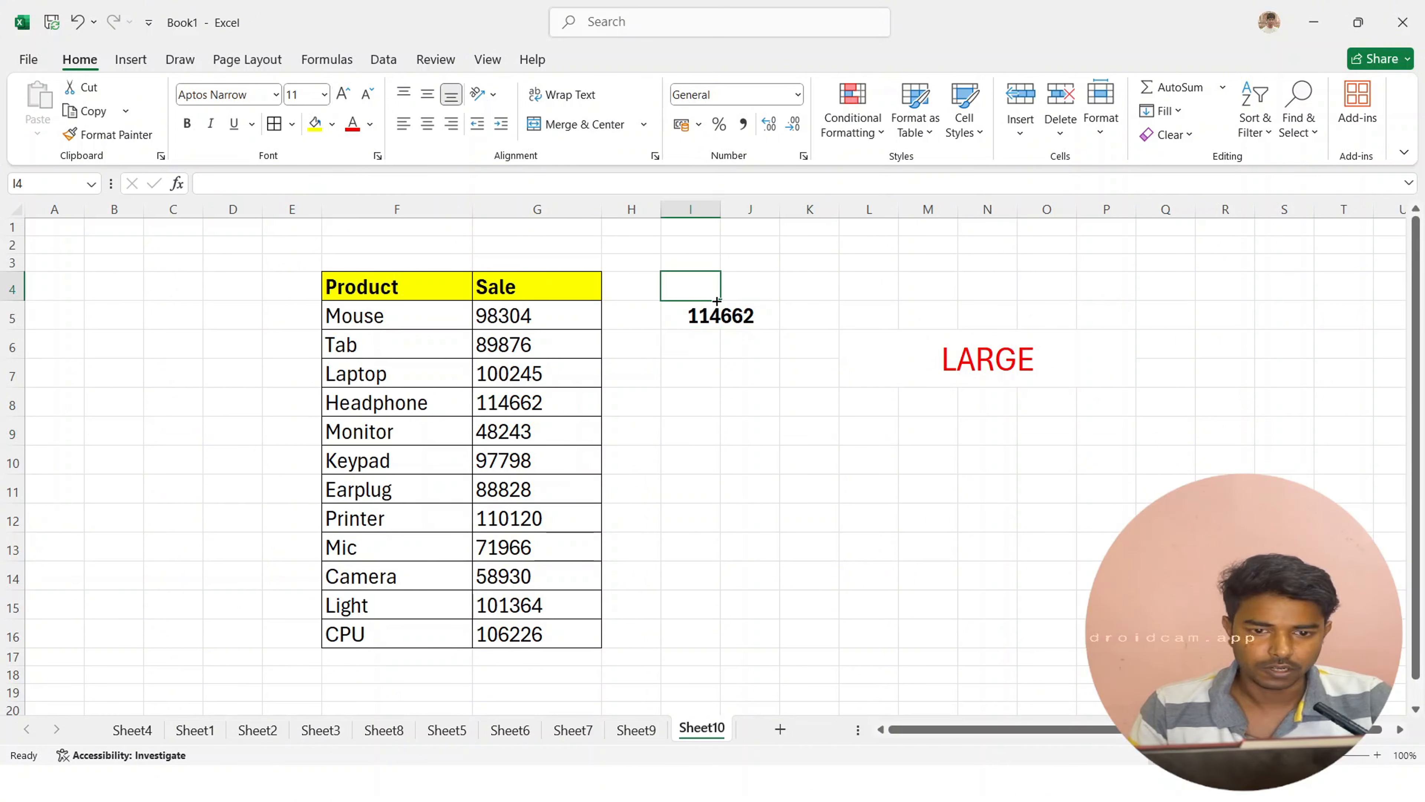
left_click(717, 315)
Change the rank in I5's LARGE formula to 2 so it returns the second-highest sale from G5:G16
left_click_drag(557, 312, 575, 624)
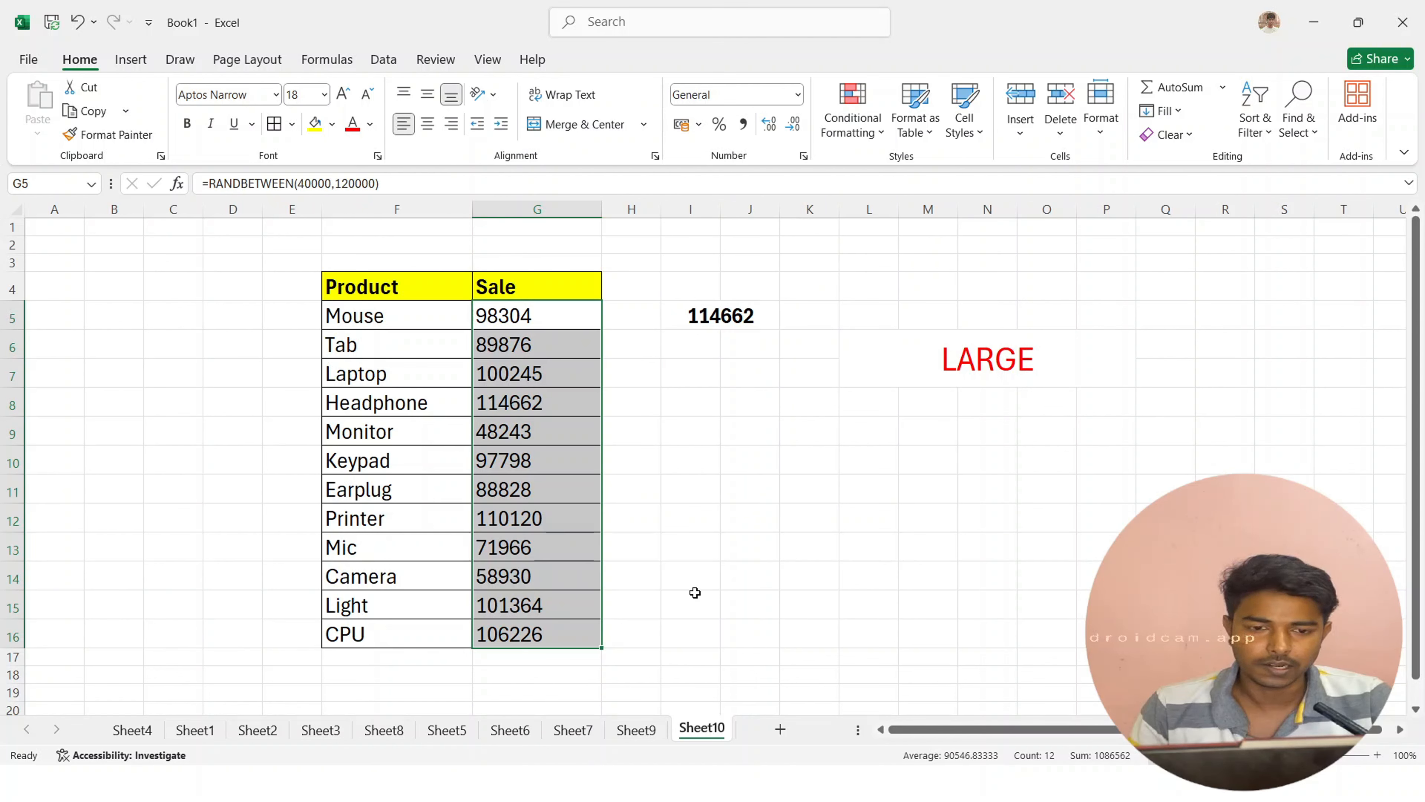
left_click(770, 490)
left_click(746, 387)
left_click(758, 312)
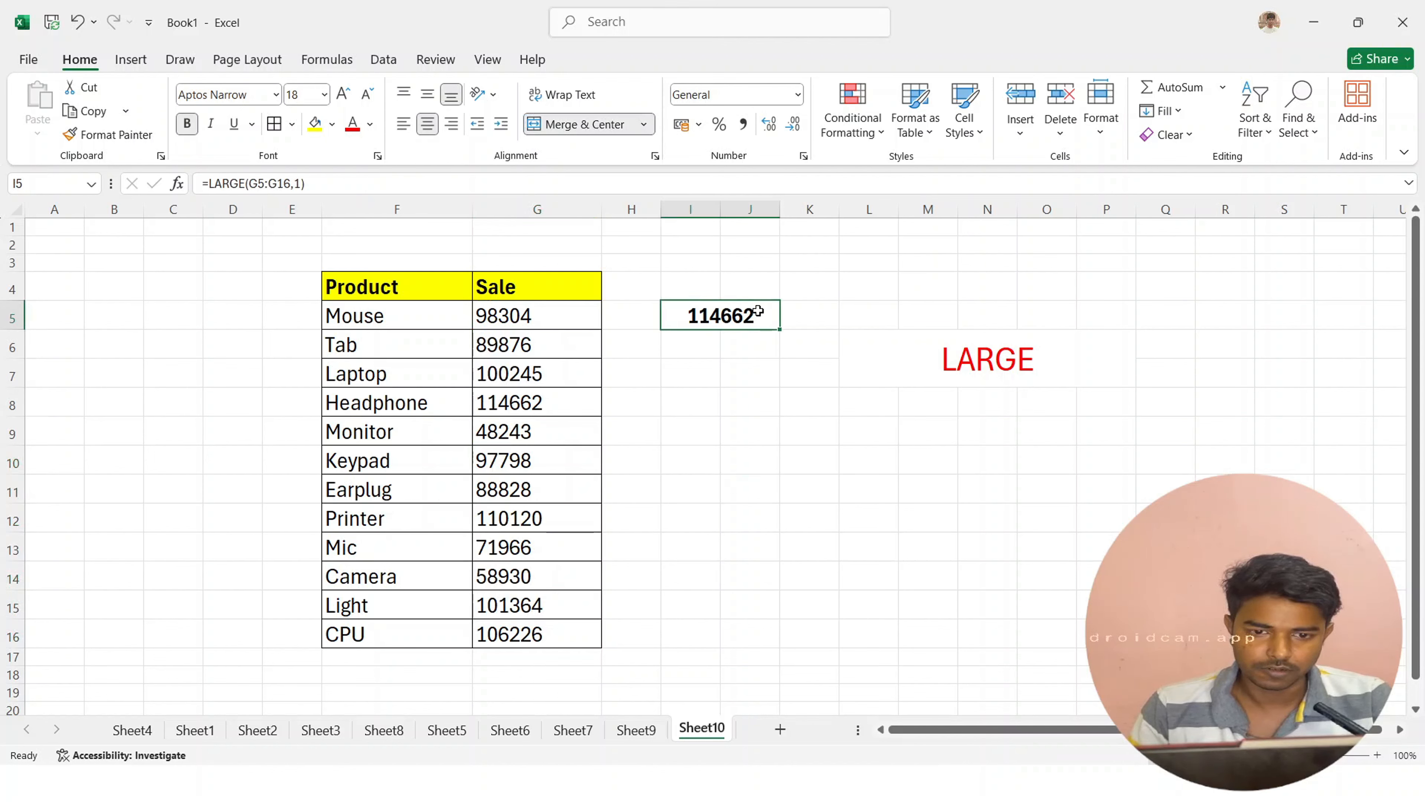
double_click(758, 311)
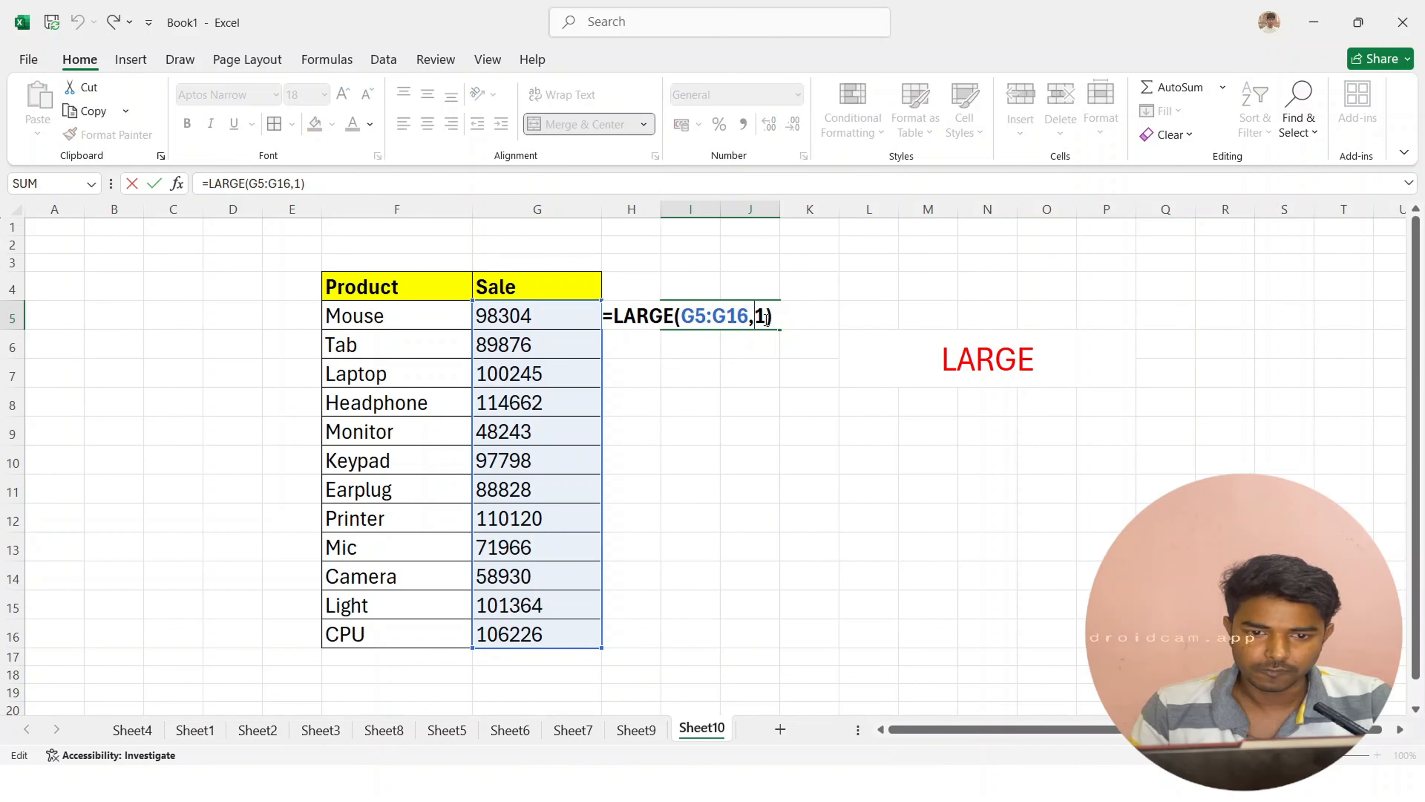
key("BackSpace")
type("2")
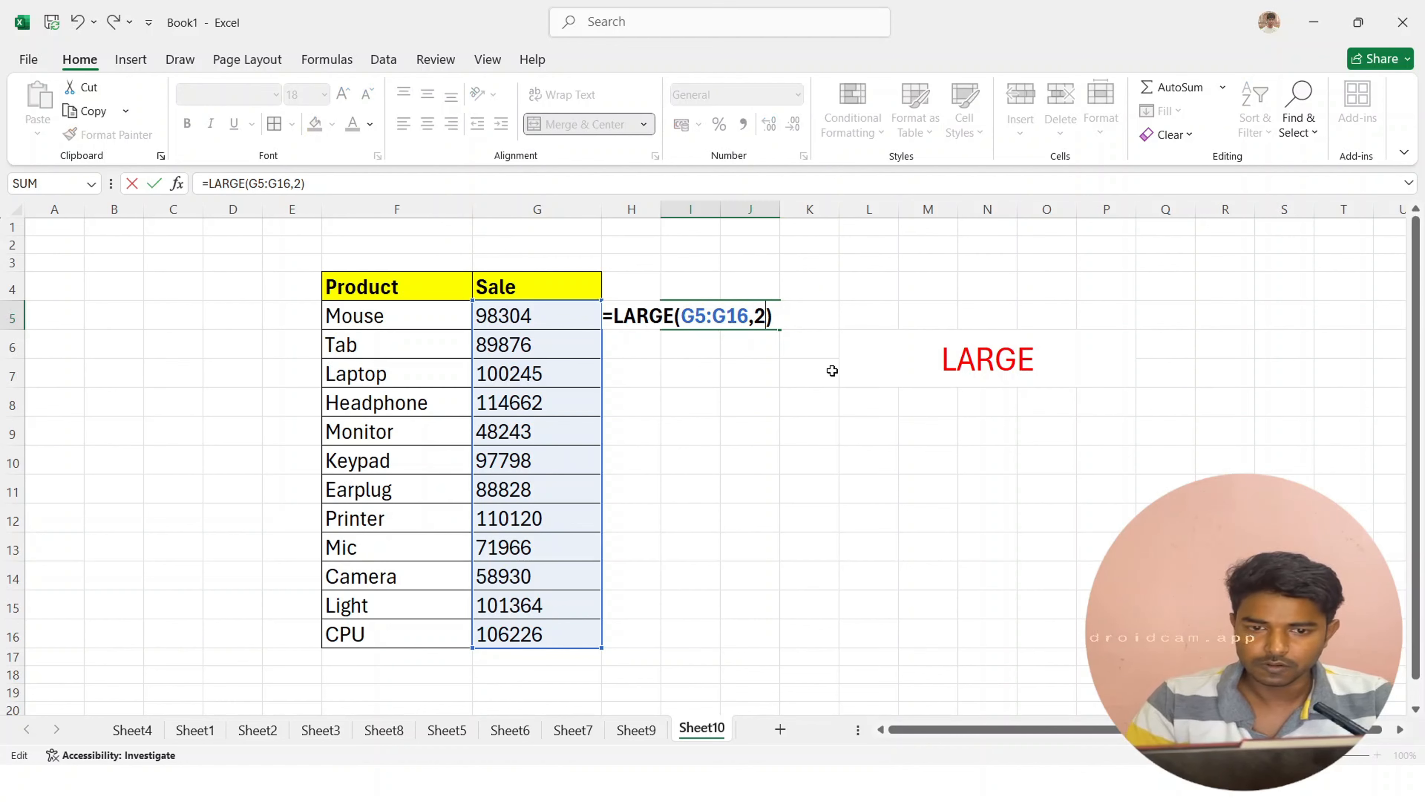
key("Return")
left_click(768, 326)
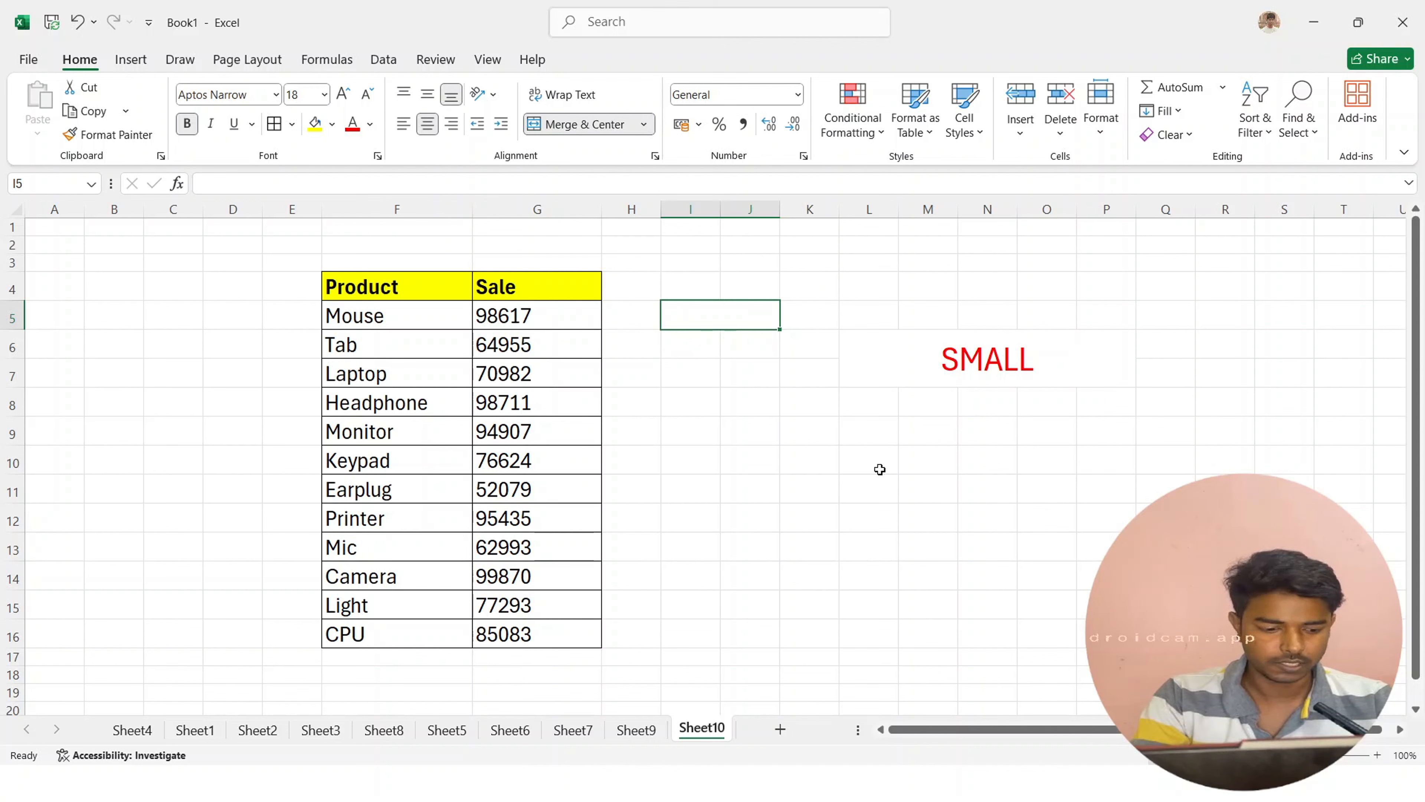
Enter the formula =SMALL(G5:G16,1) in I5 to get the lowest sale
type("=SMALL")
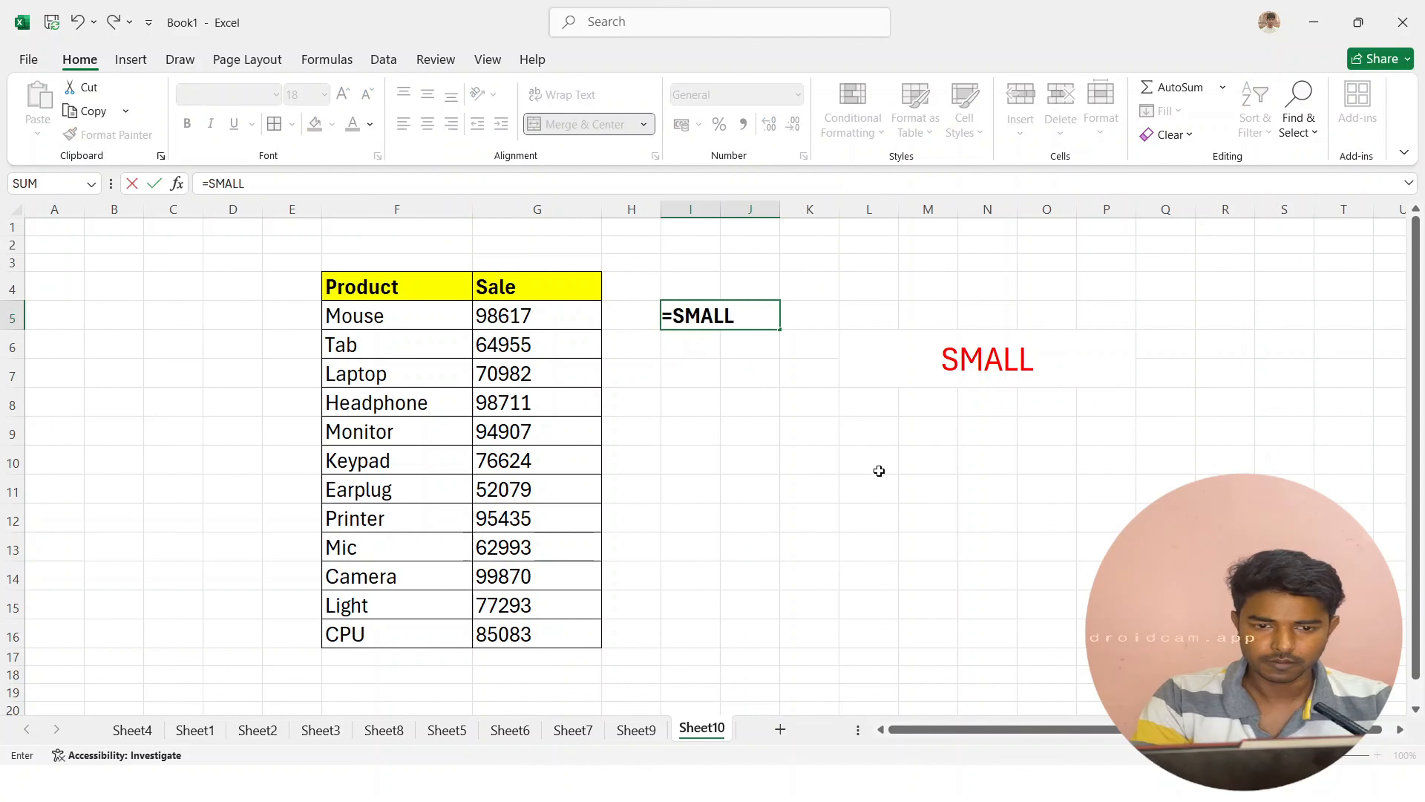
type("(")
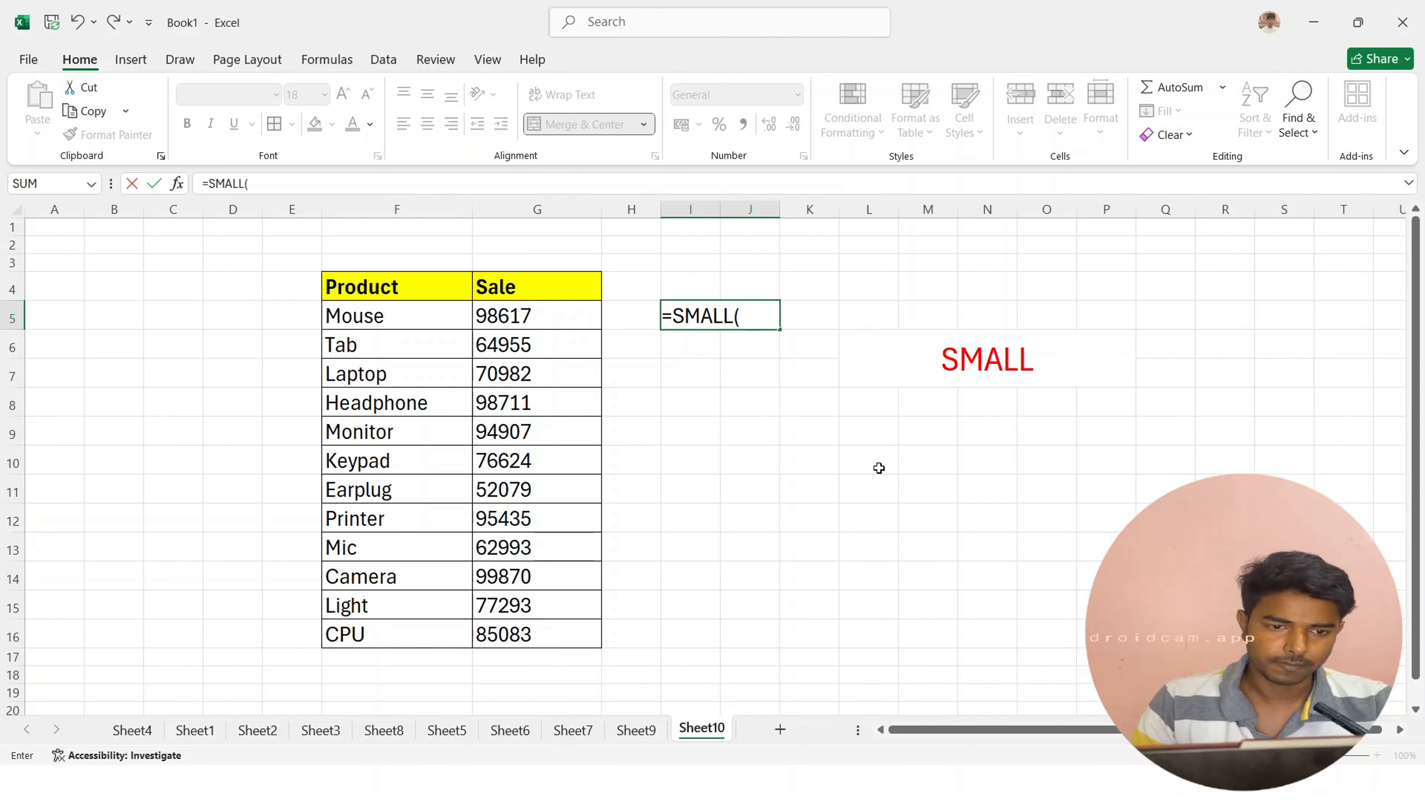
left_click_drag(564, 317, 512, 629)
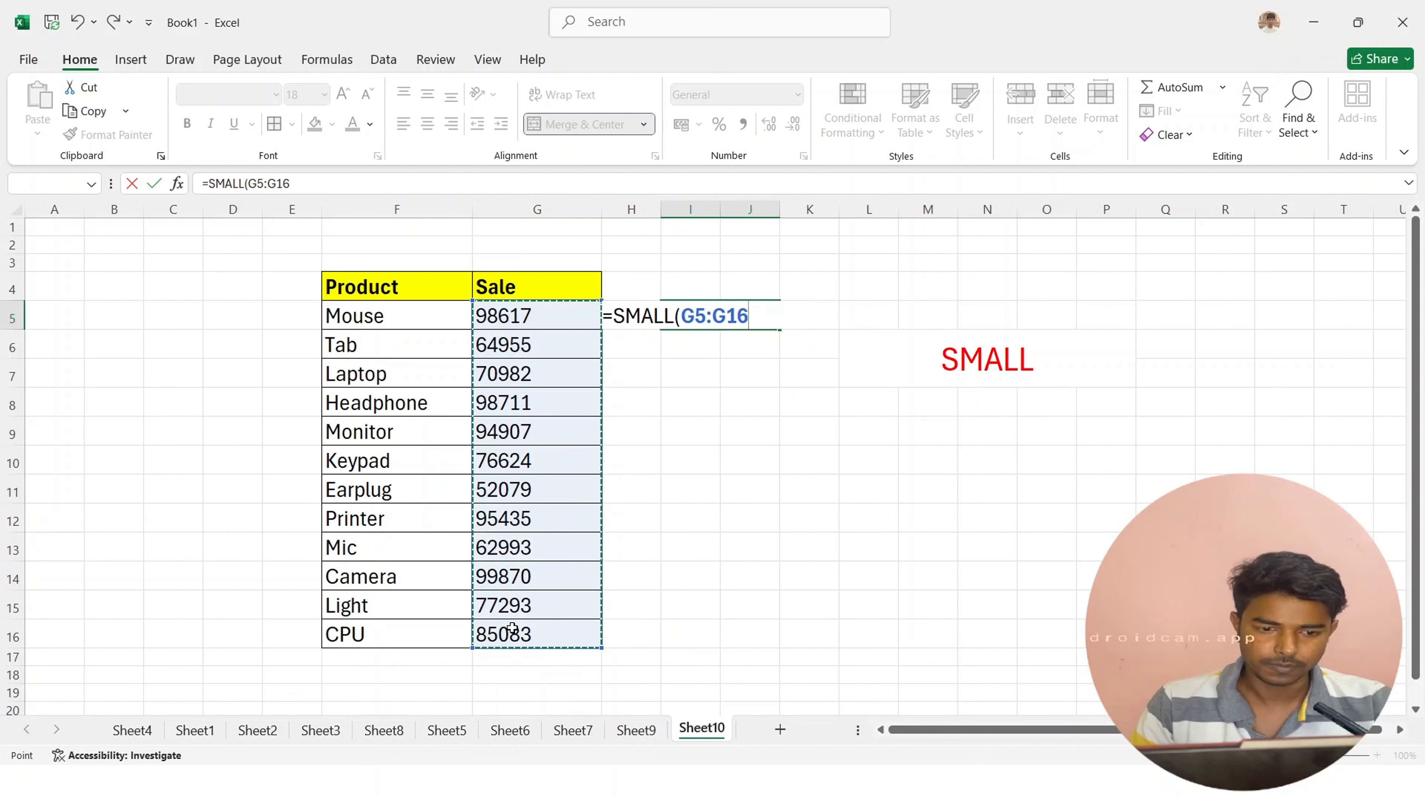
type(",")
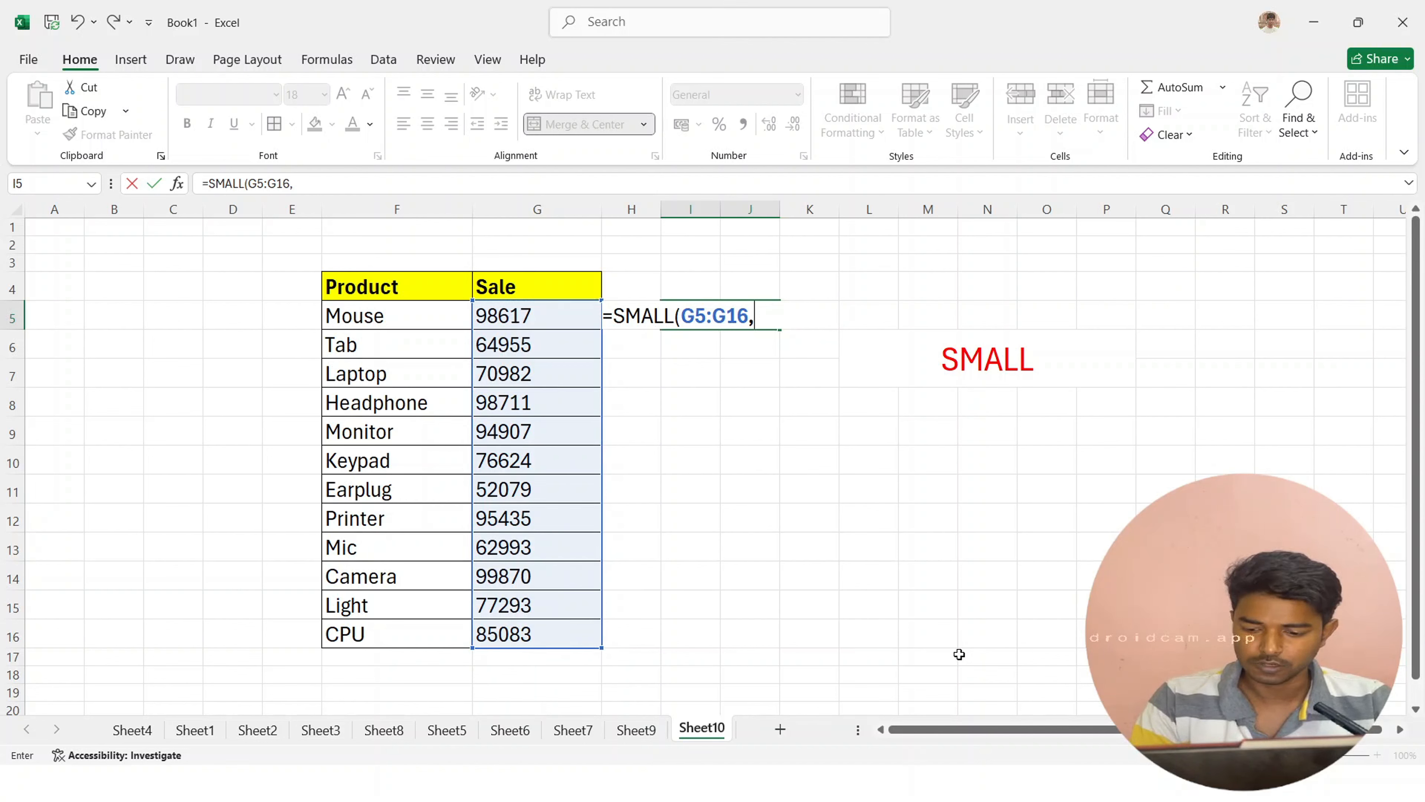
type("1)")
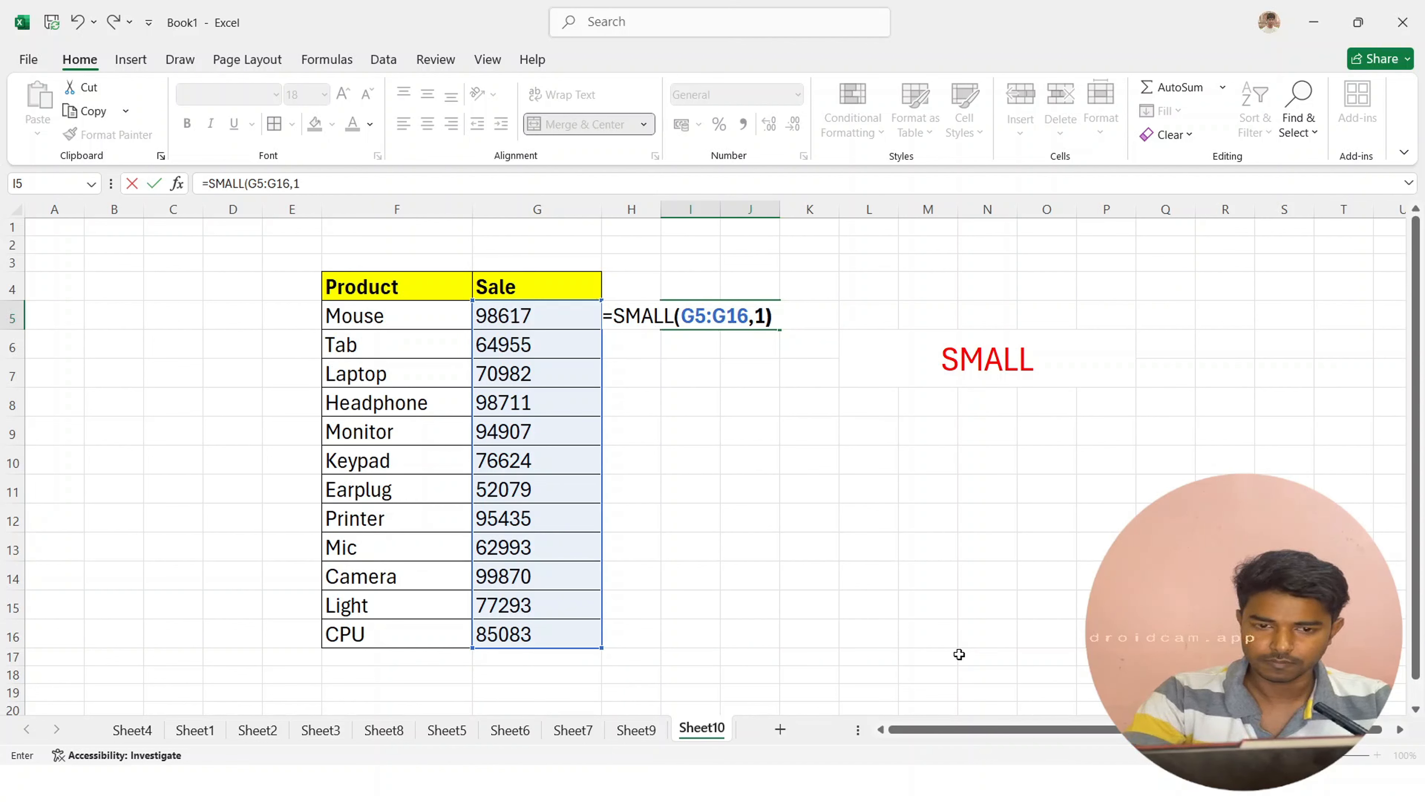
key("Return")
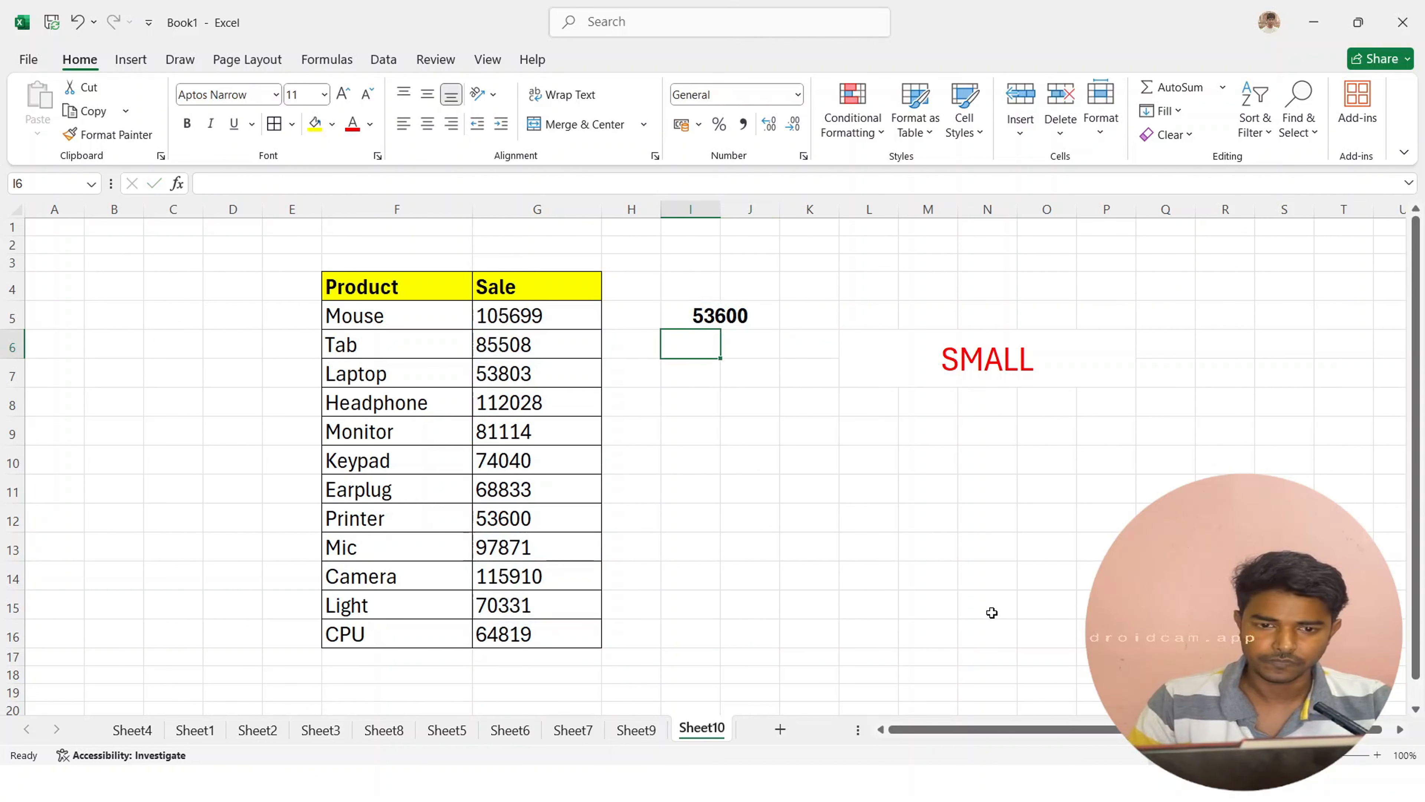
Change the rank in I5's SMALL formula to 2 to return the second-lowest sale
left_click(750, 316)
double_click(750, 315)
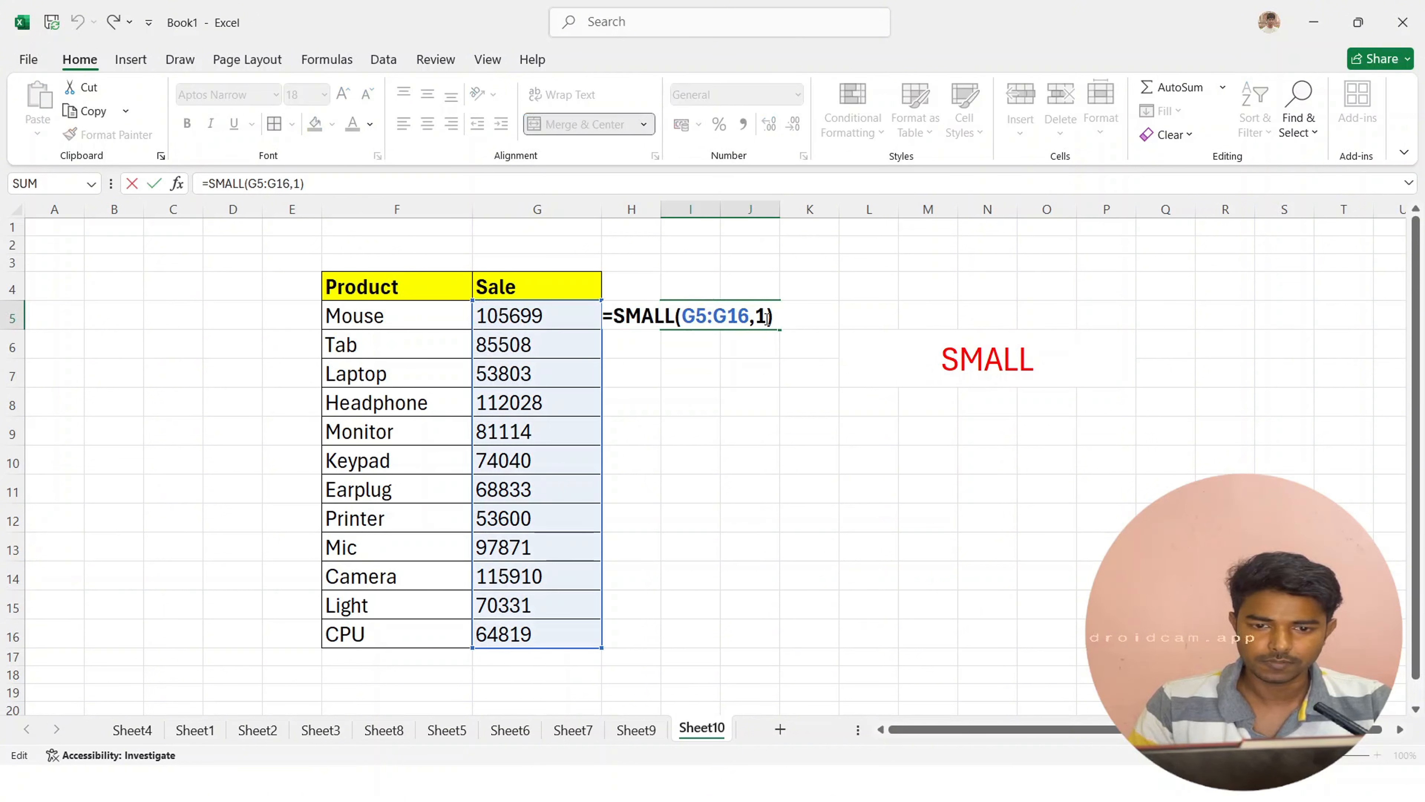
key("Right")
key("Right")
key("BackSpace")
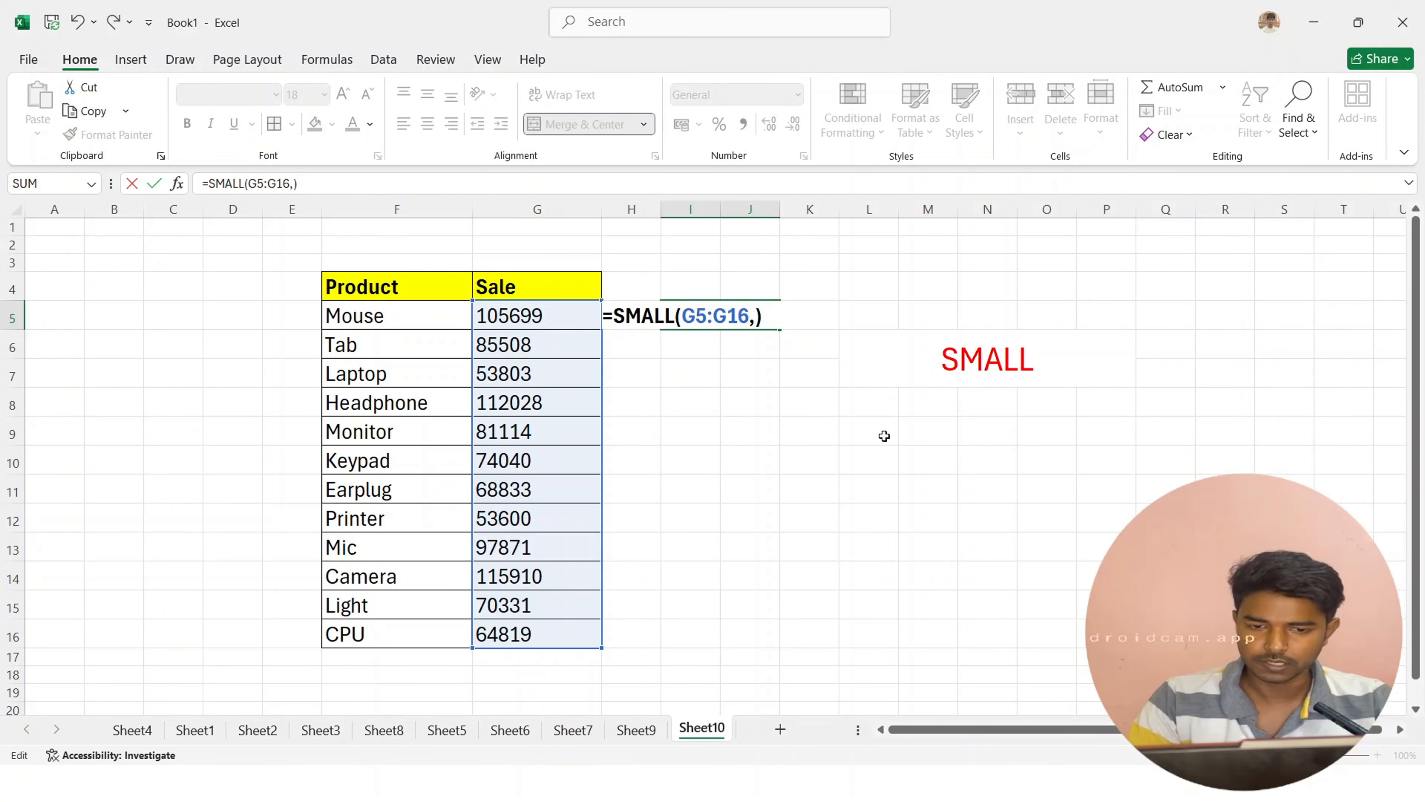
type("2")
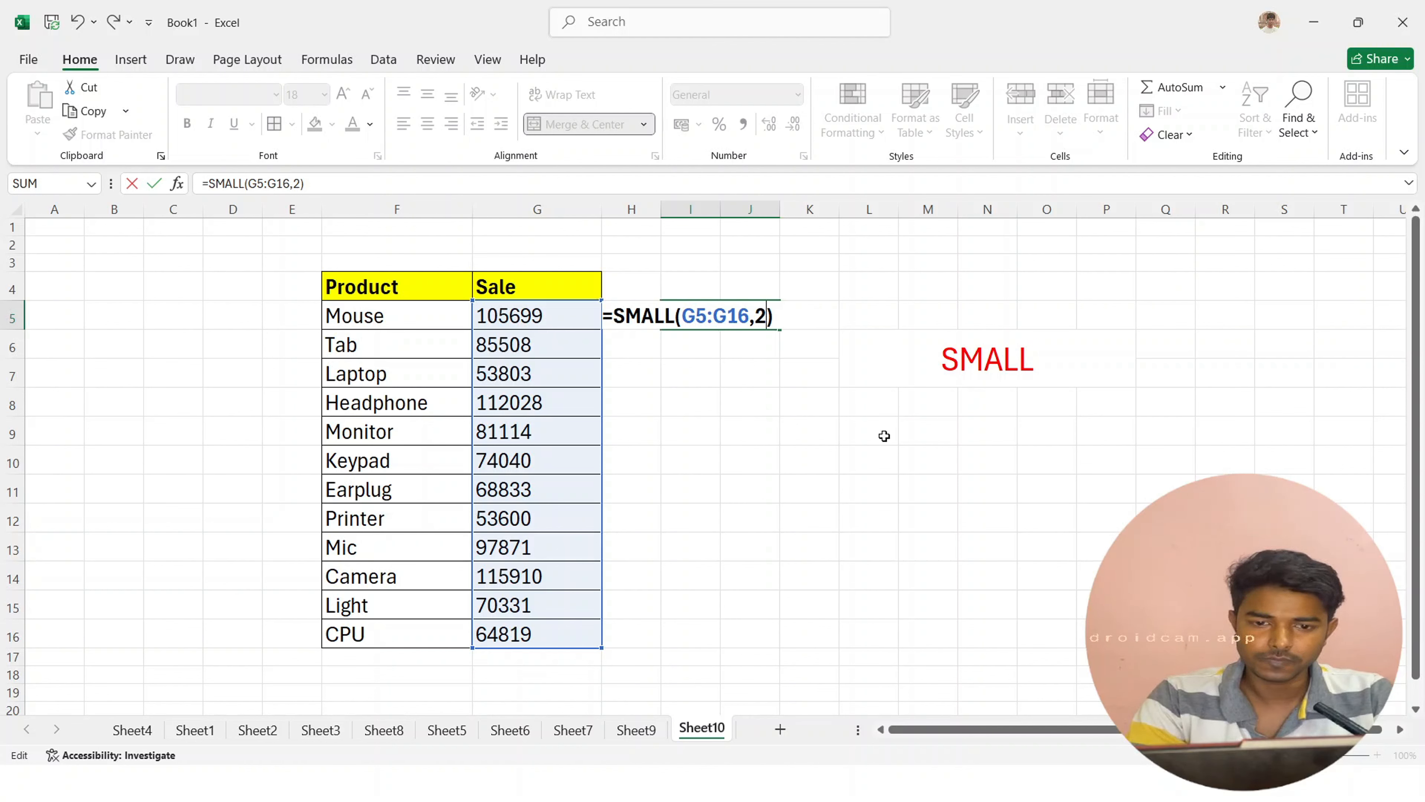
key("Return")
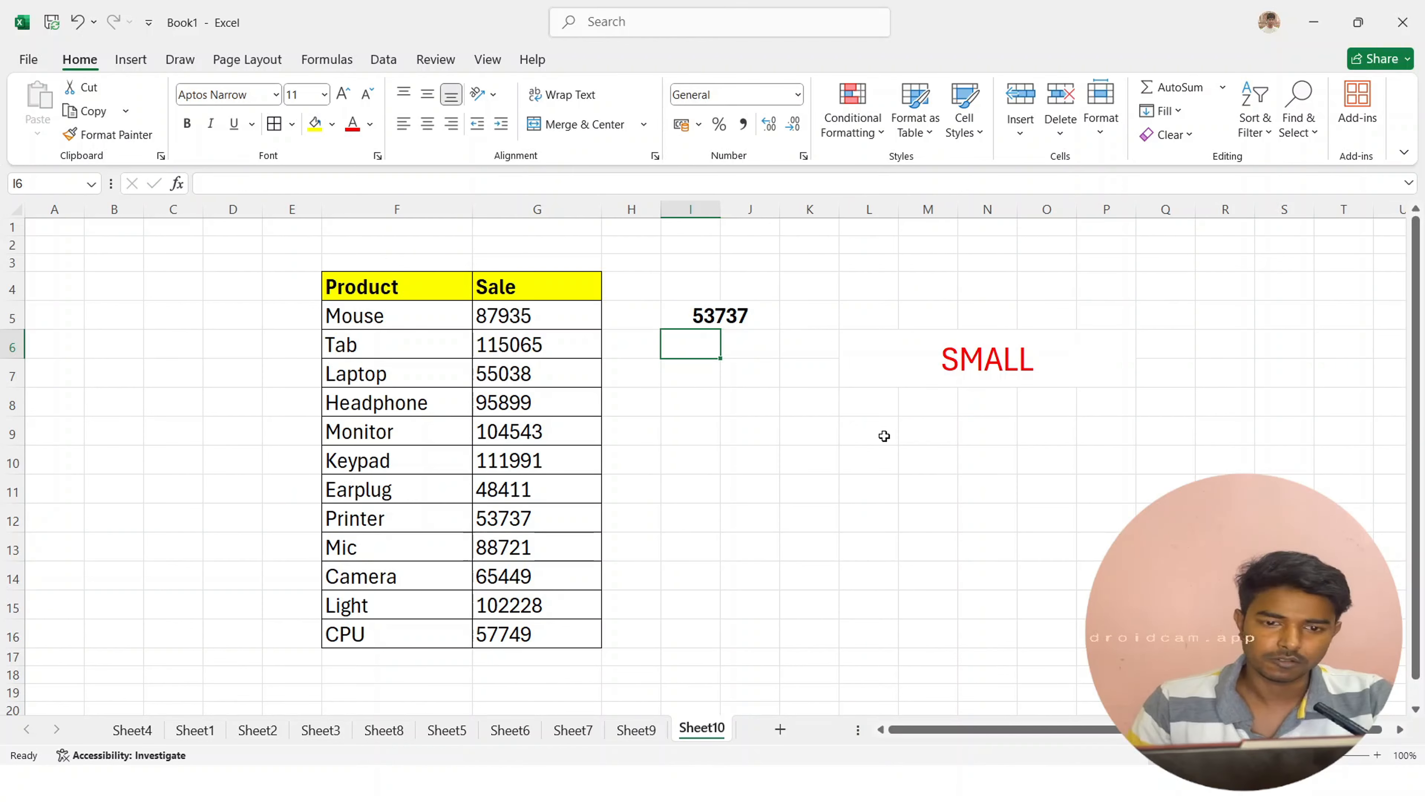
left_click(884, 435)
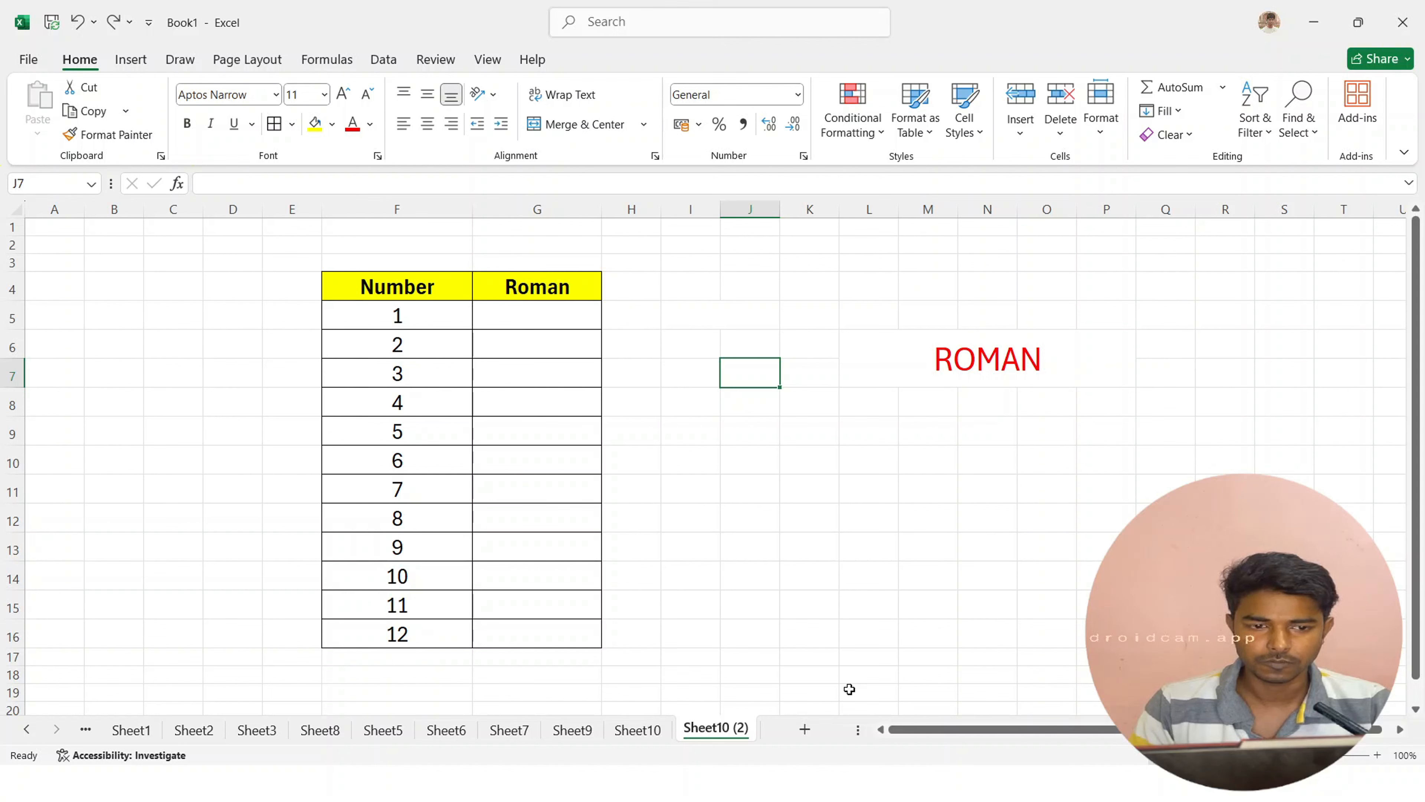
Enter the formula =ROMAN(F5) in G5 to convert the first number to a Roman numeral
left_click(983, 354)
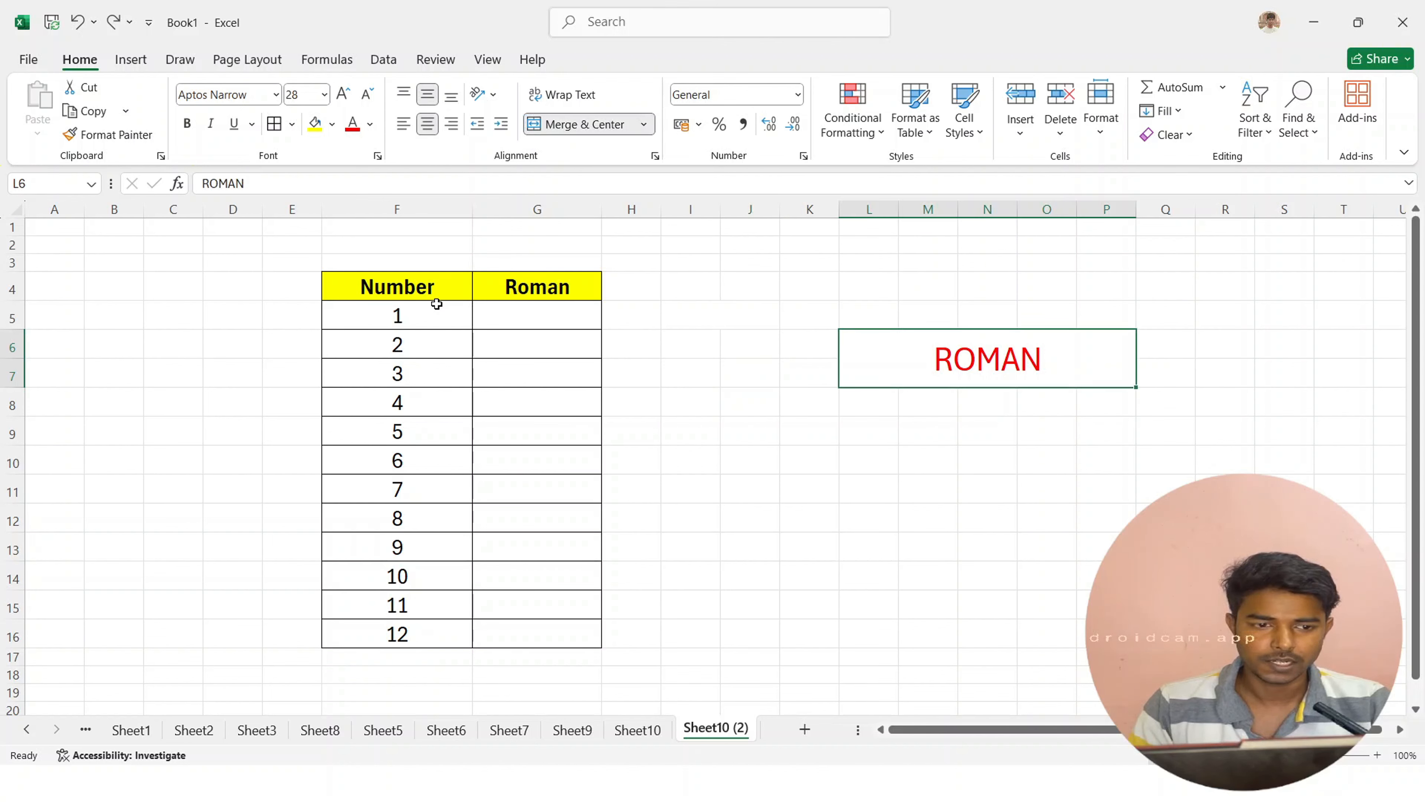
left_click(541, 312)
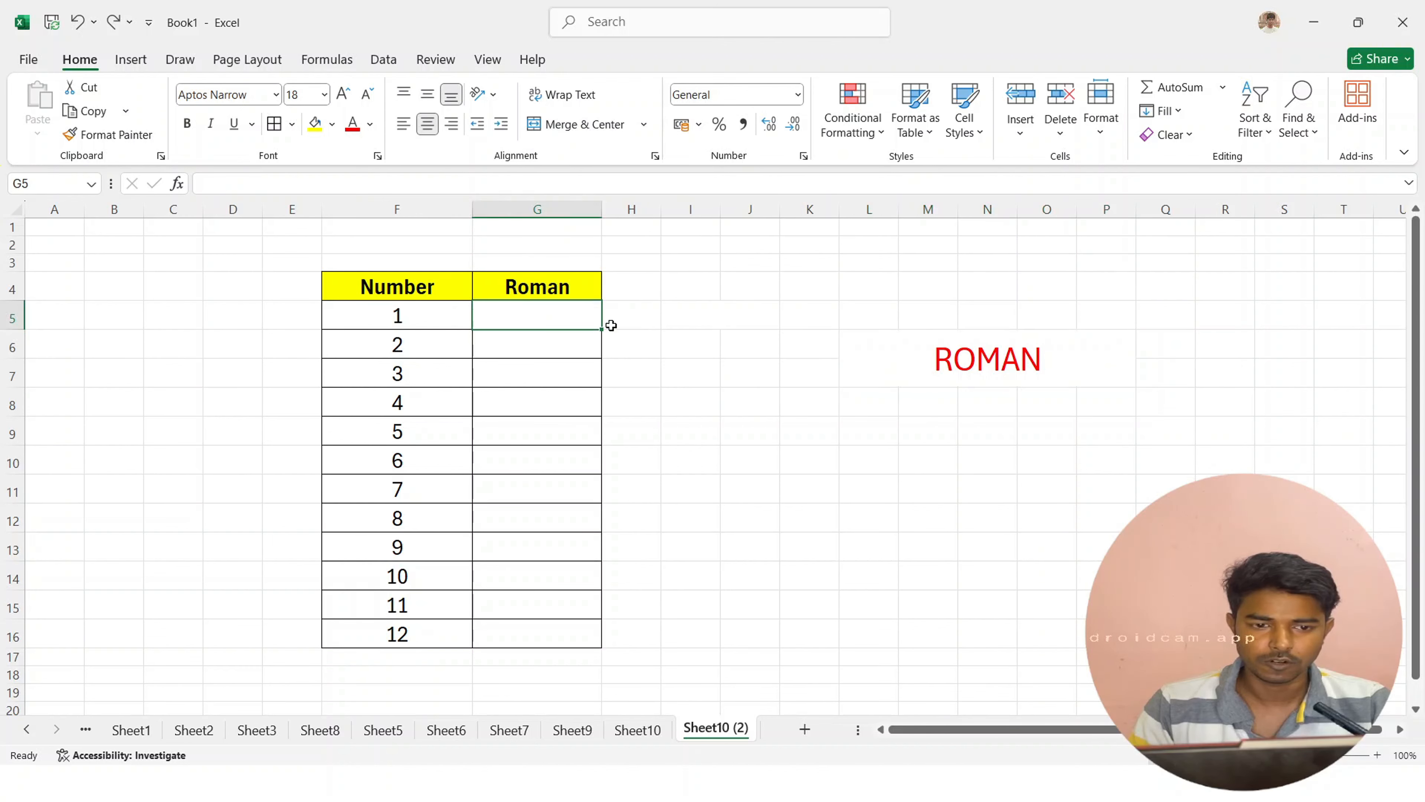
type("=rom")
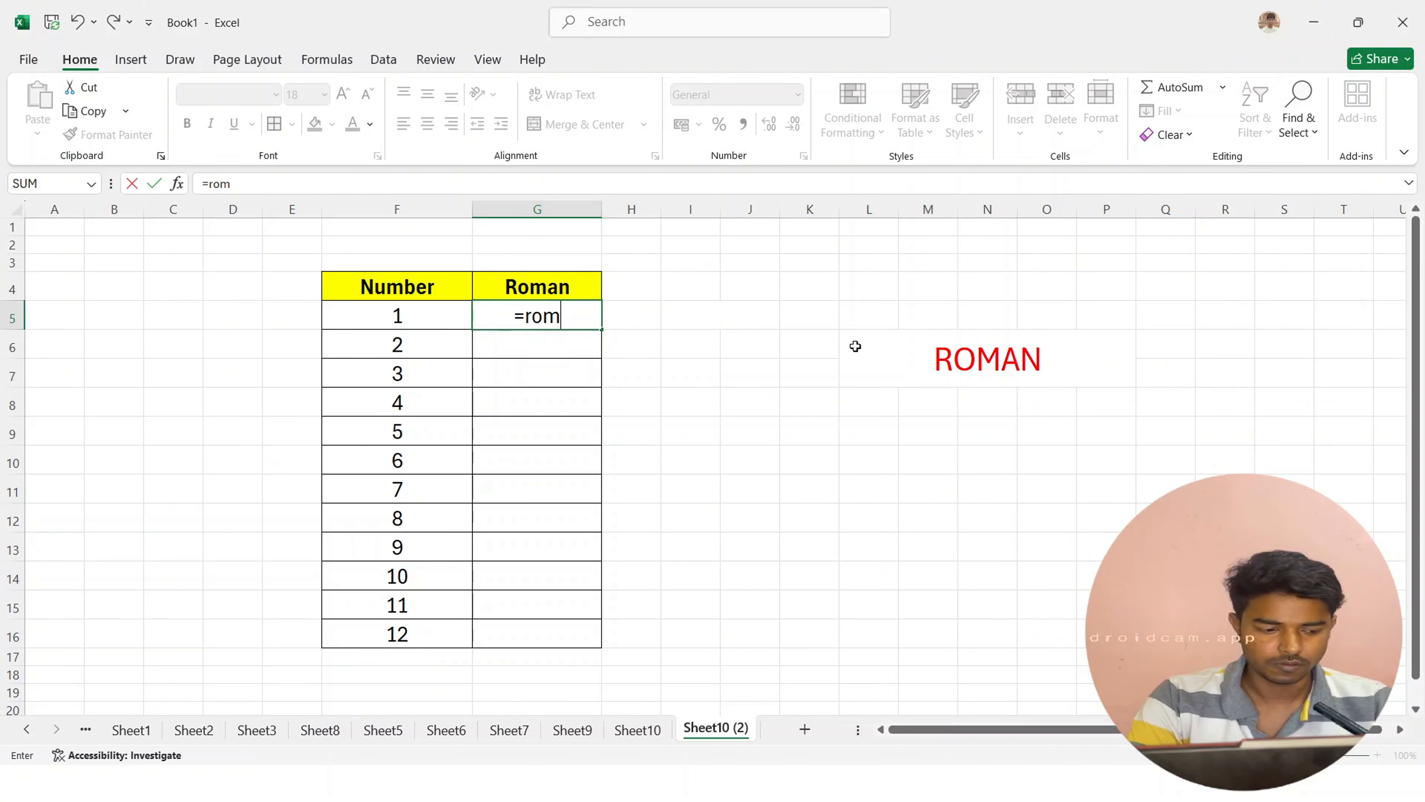
key("Tab")
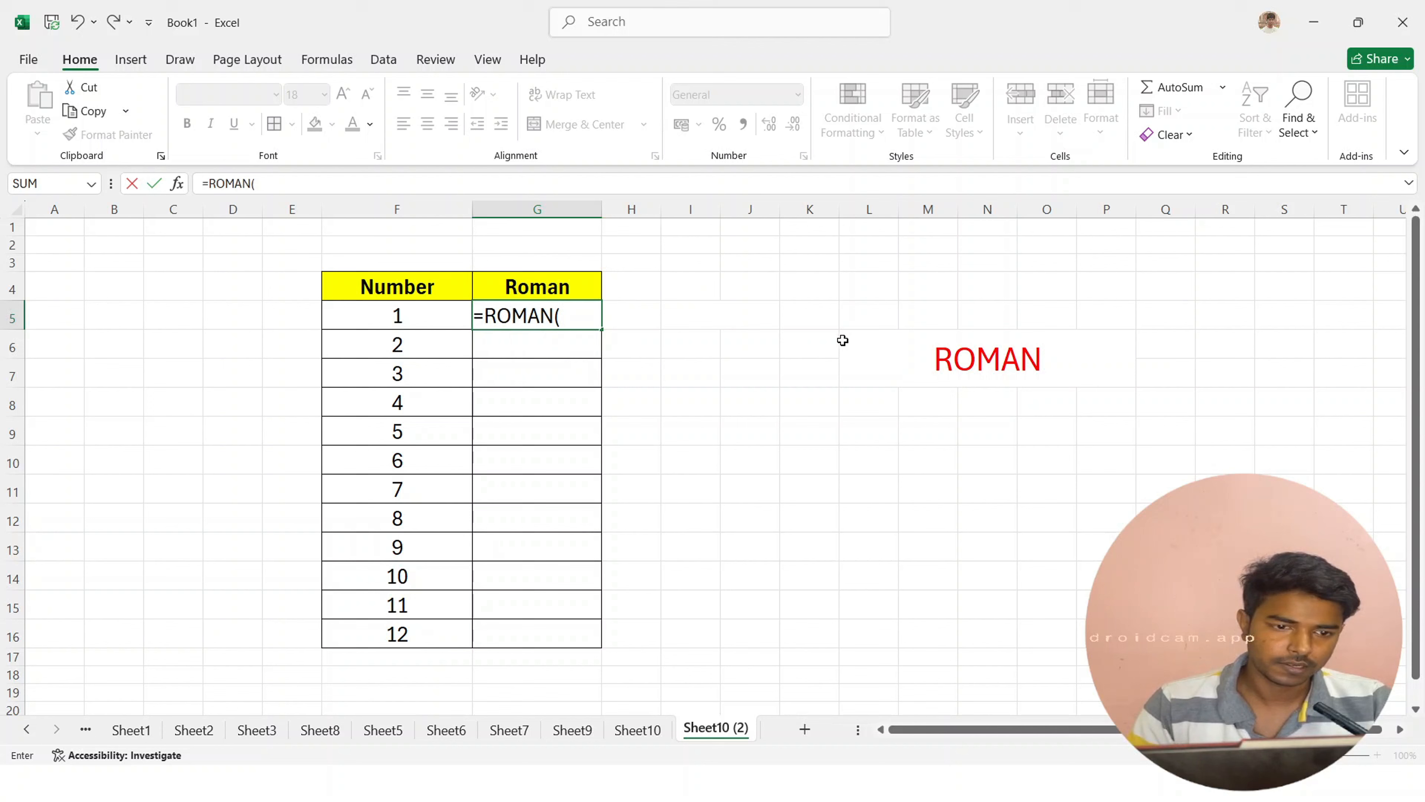
left_click(422, 312)
type(")")
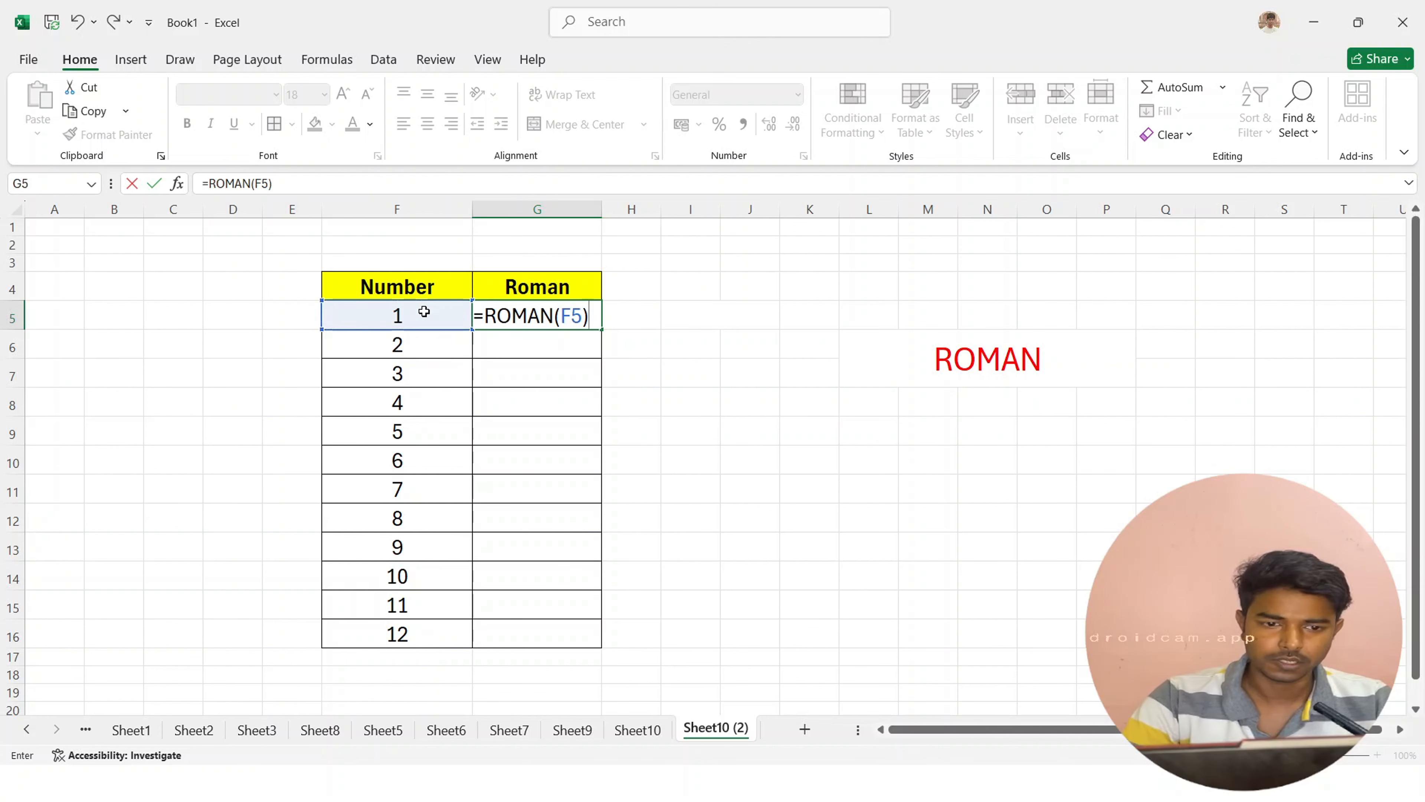
key("Return")
Fill the ROMAN formula from G5 down through G16 for the remaining numbers
left_click_drag(508, 314, 506, 631)
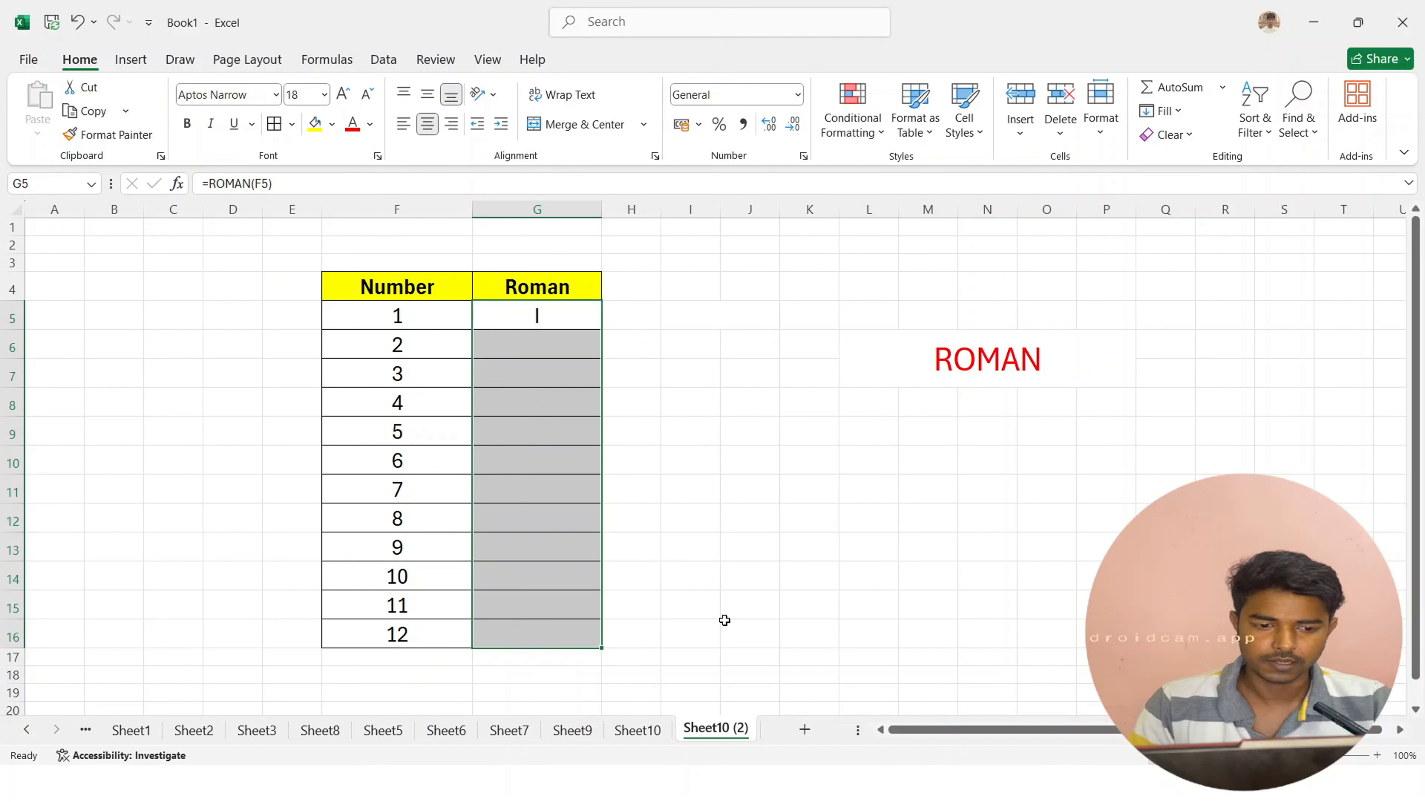
key("ctrl+d")
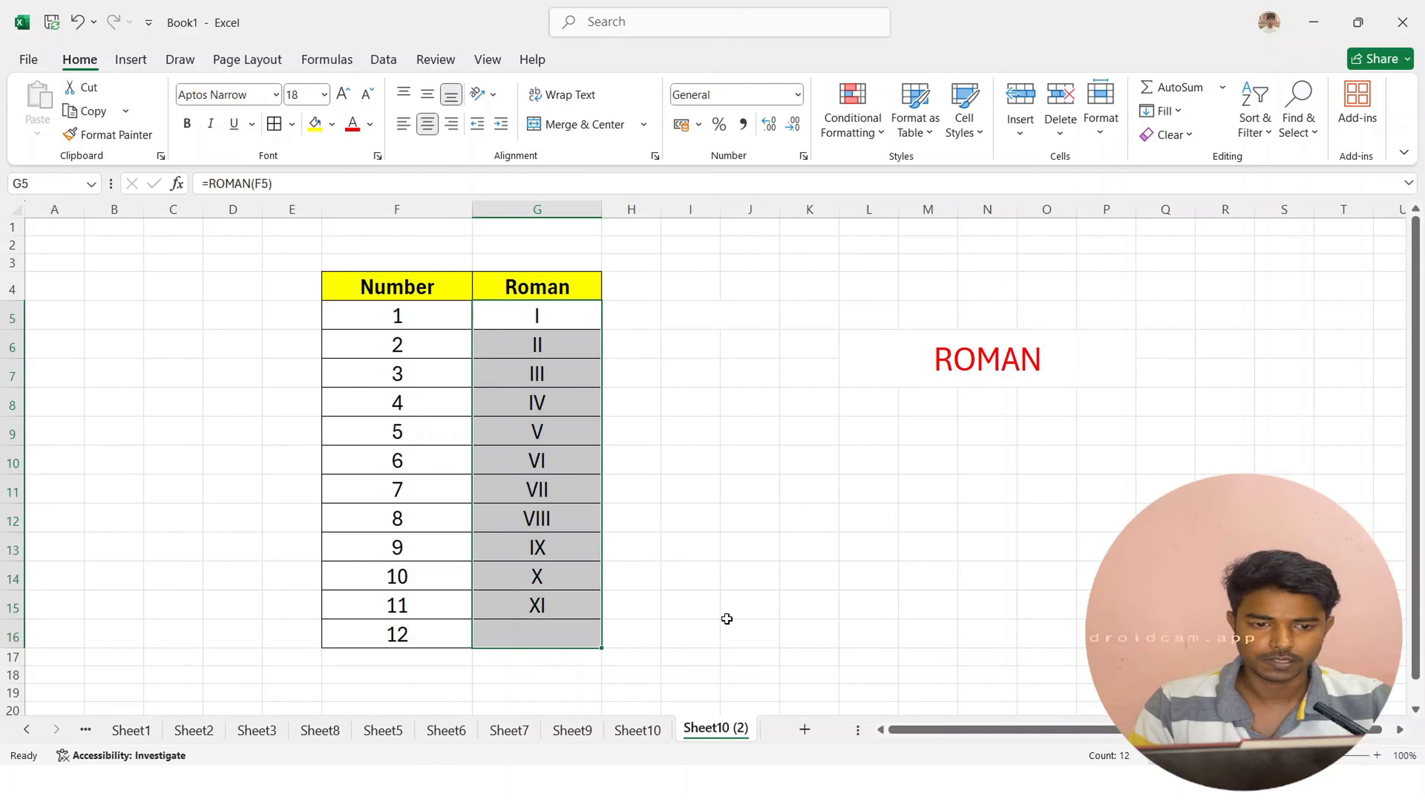
left_click(671, 372)
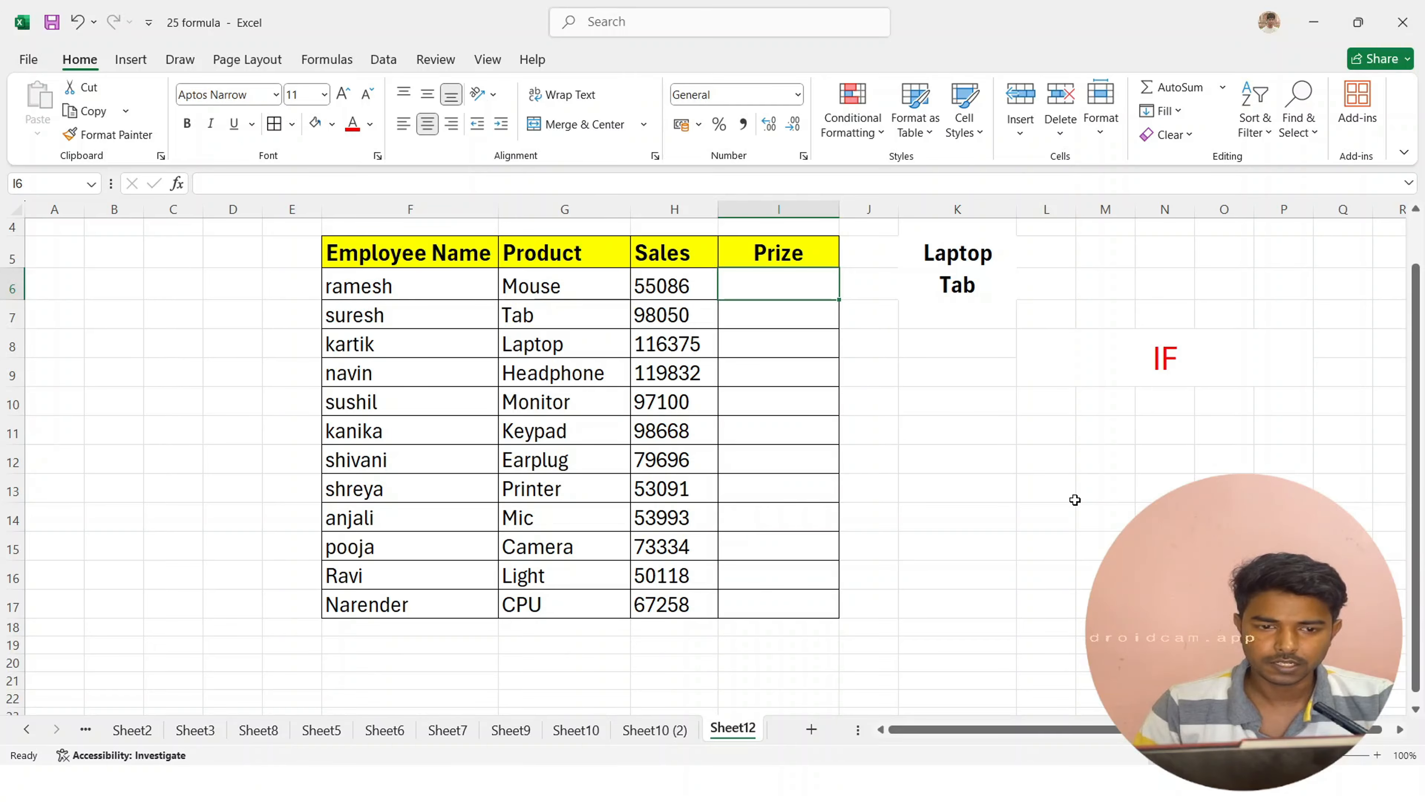
Examine the IF example's Product, Sales and Prize columns, together with the Laptop and Tab prize options beside the table
left_click(1140, 359)
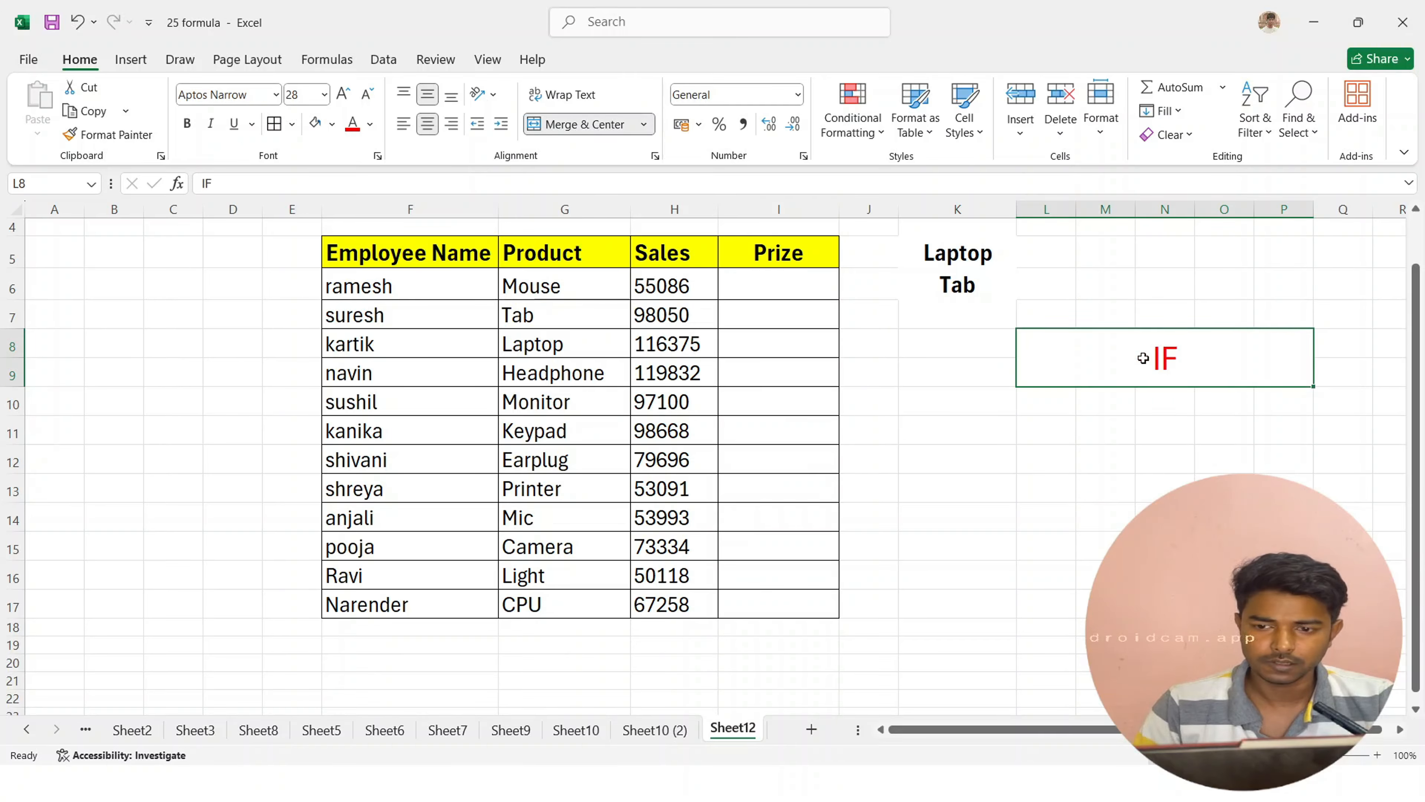
left_click(994, 365)
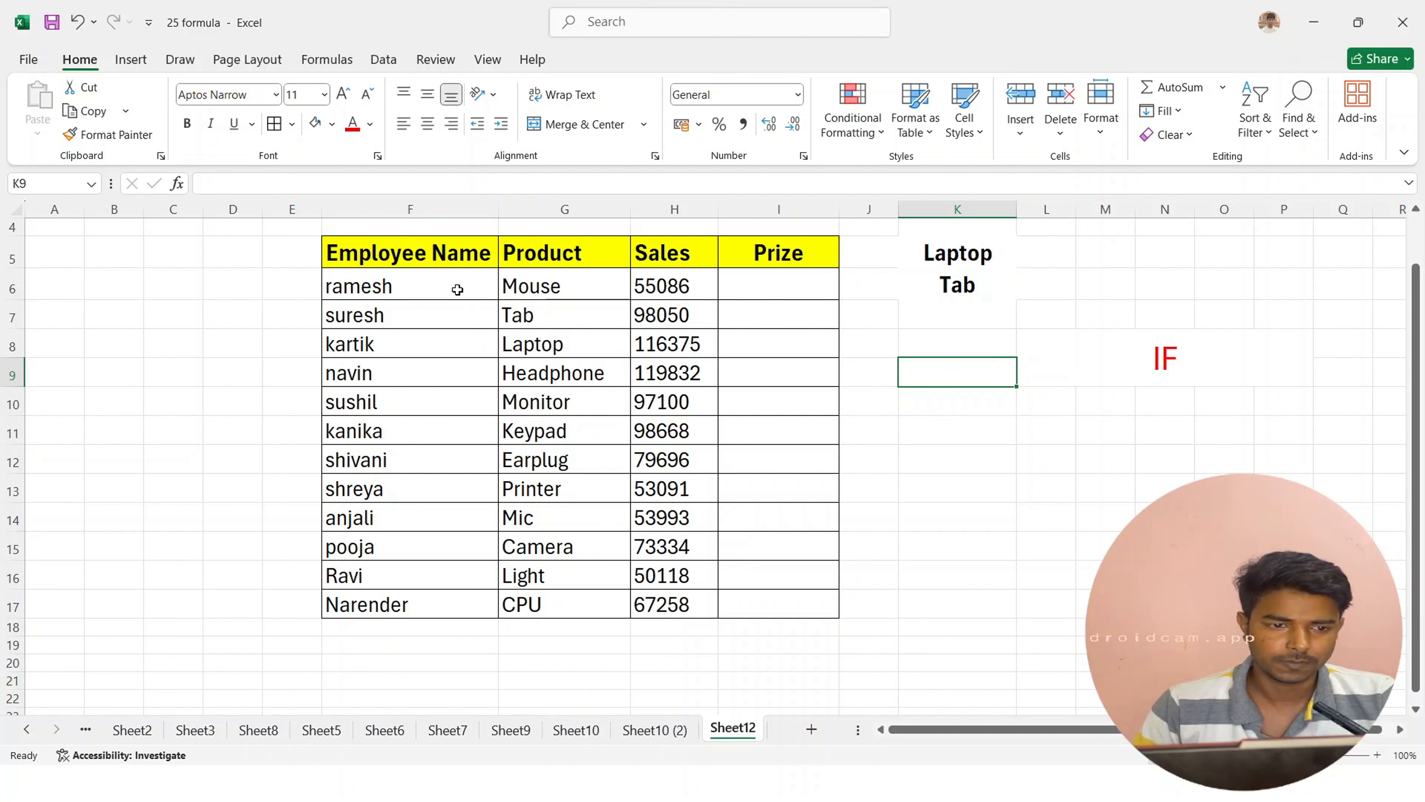
left_click(558, 287)
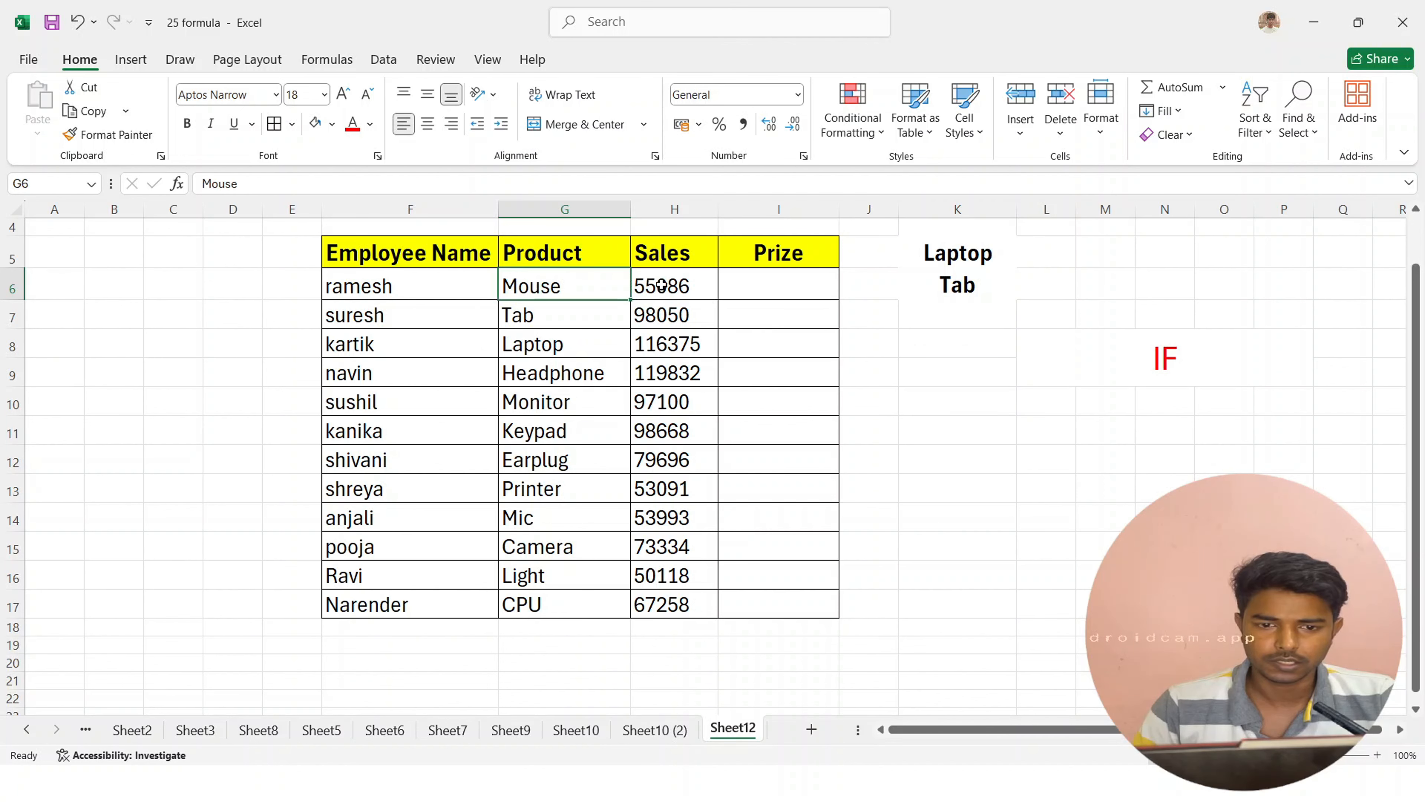
left_click(691, 279)
left_click(760, 282)
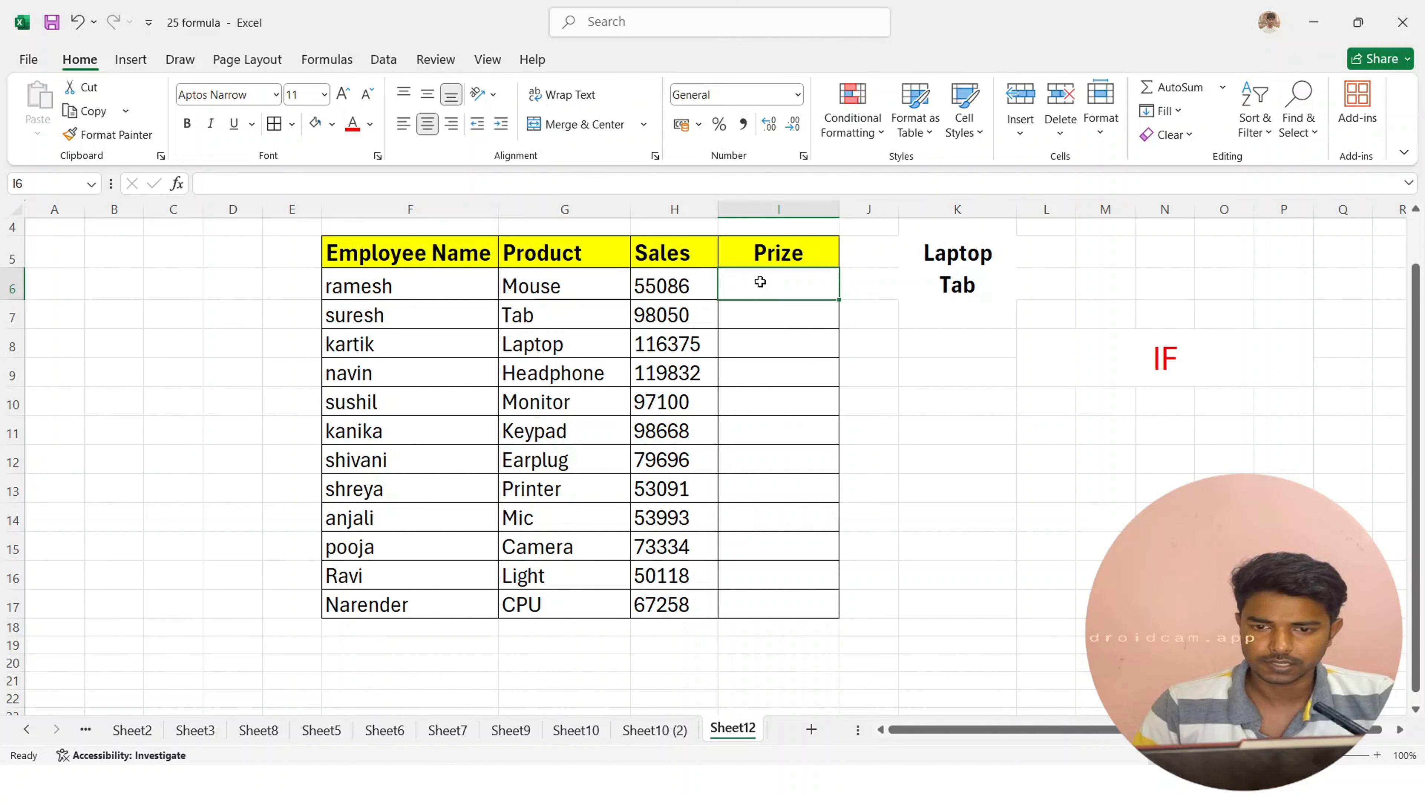
left_click(939, 243)
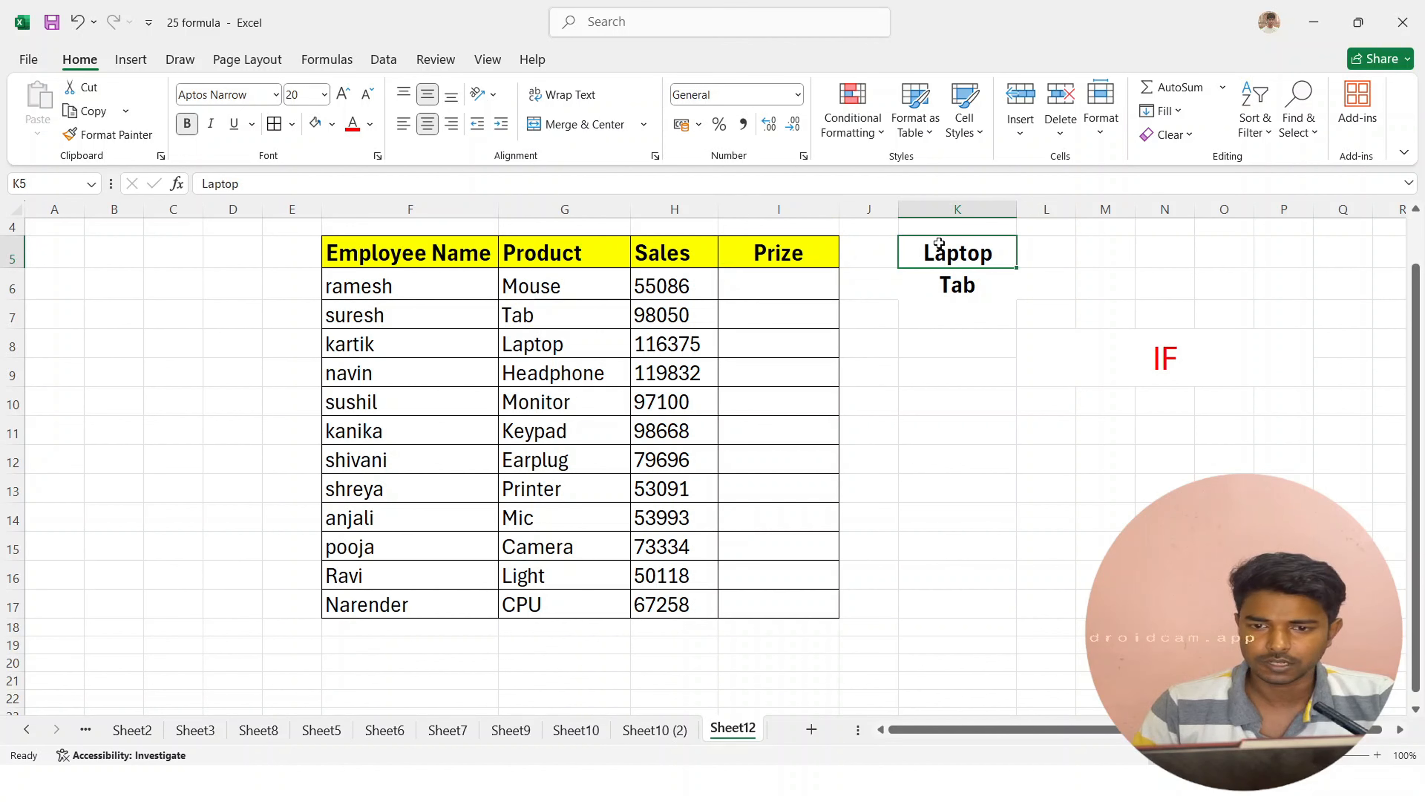
left_click(766, 281)
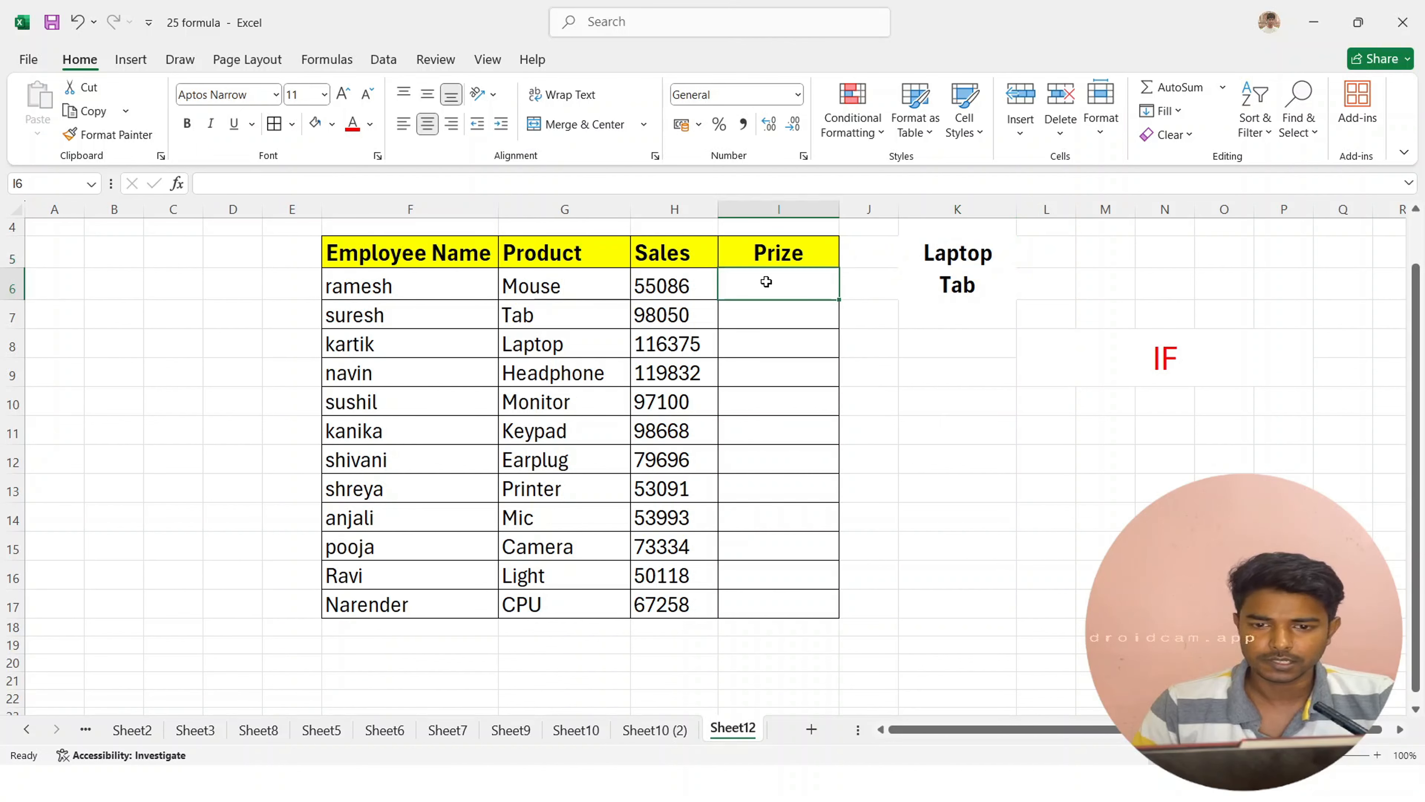
left_click(752, 316)
left_click(1142, 348)
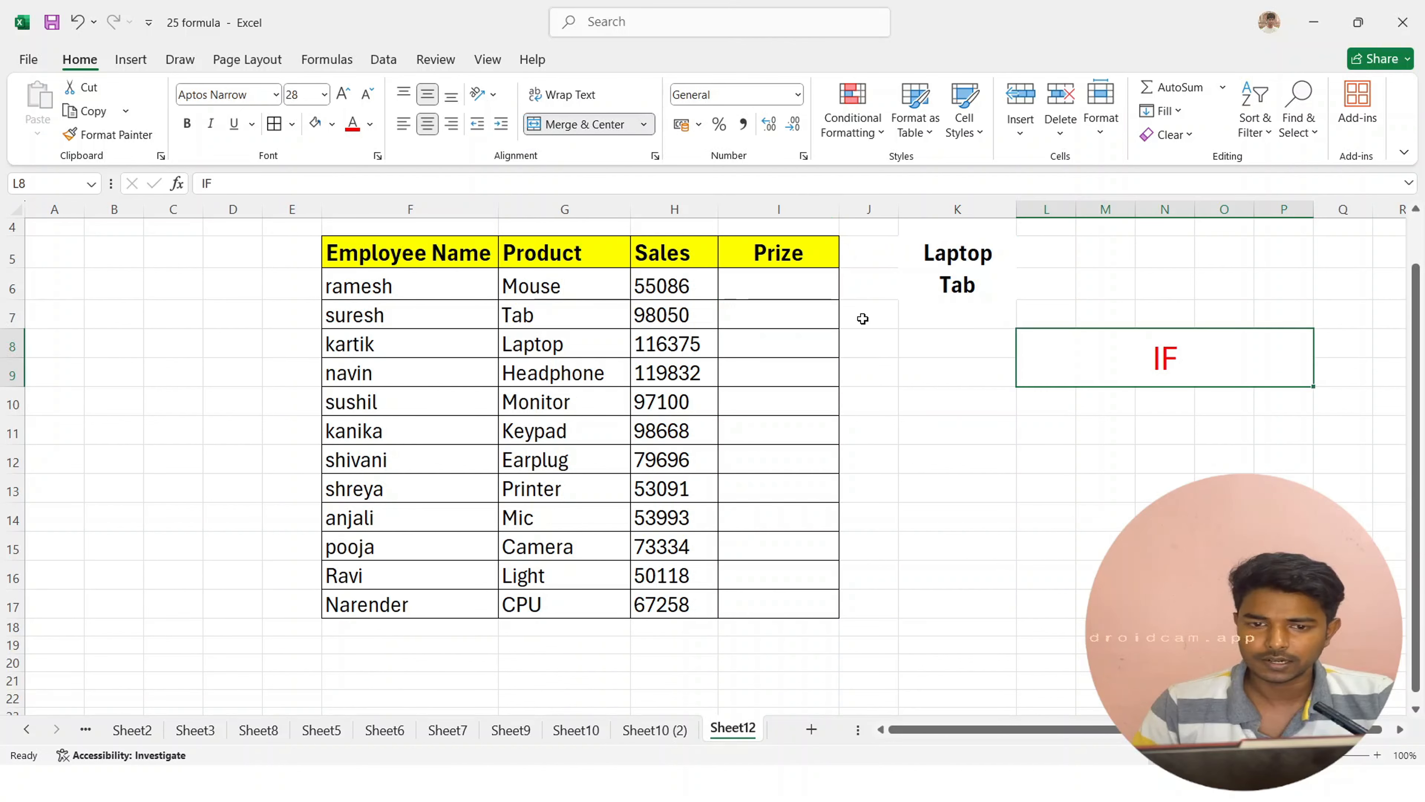
Enter the formula =IF(H6>=50000,"Laptop","Tab") in I6 to assign the first employee's prize
left_click(812, 291)
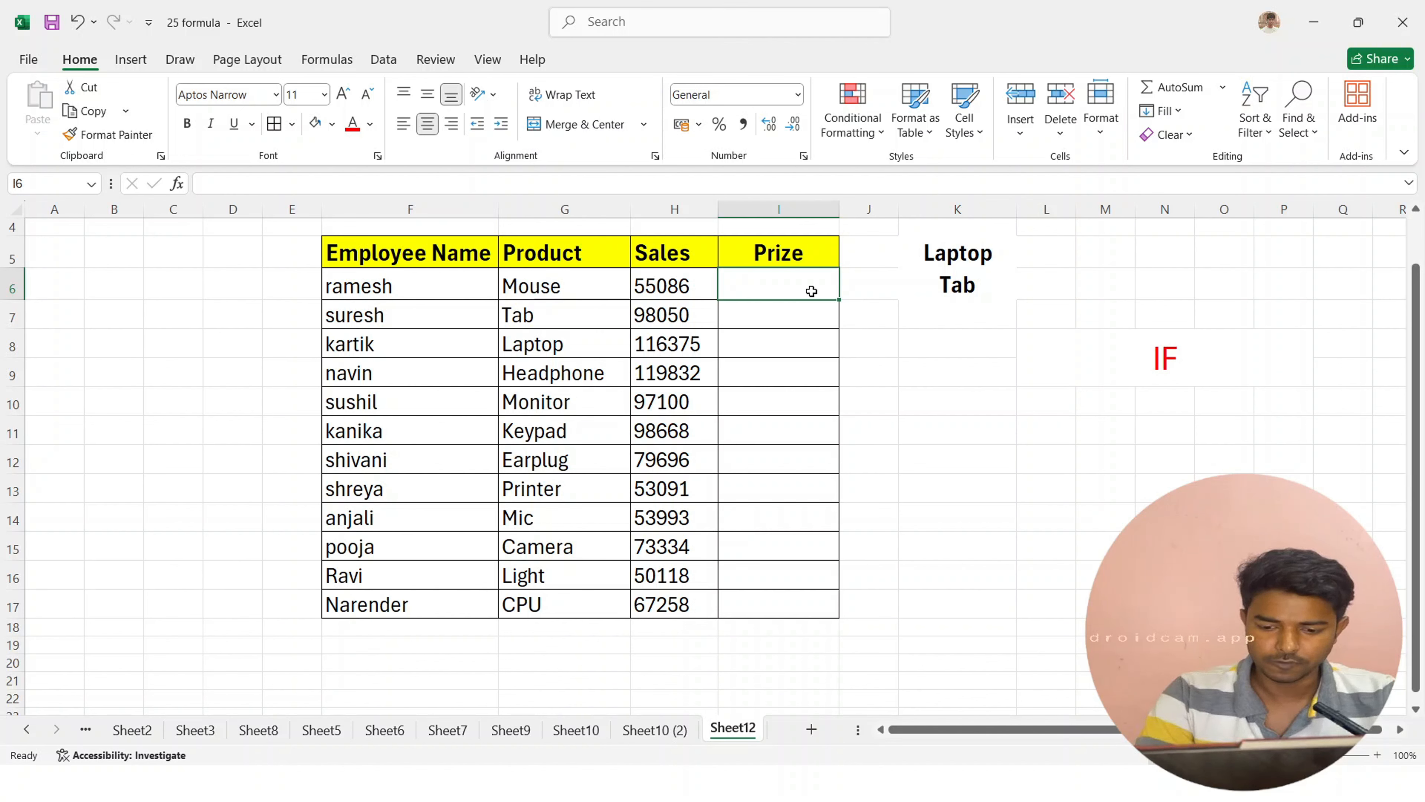
type("=")
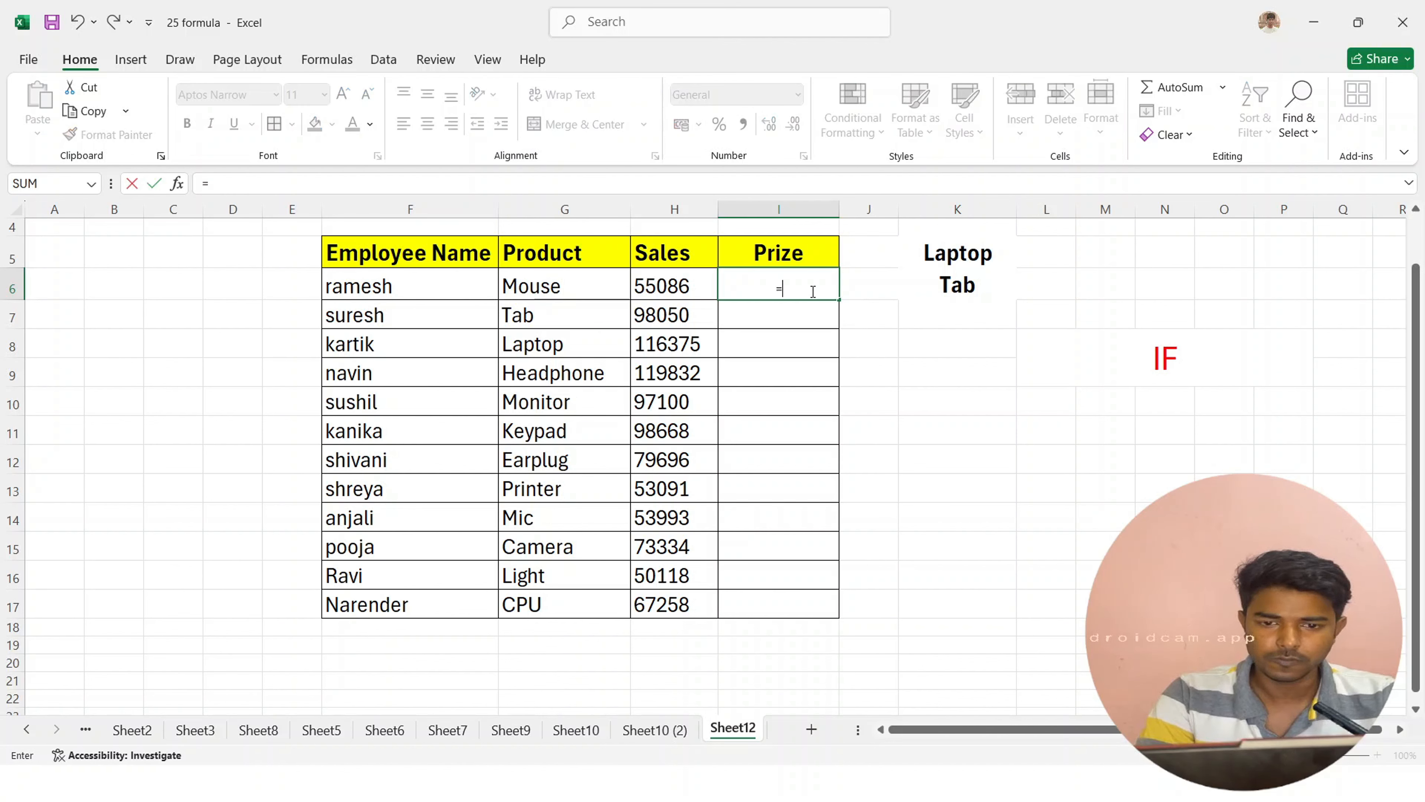
type("IF(")
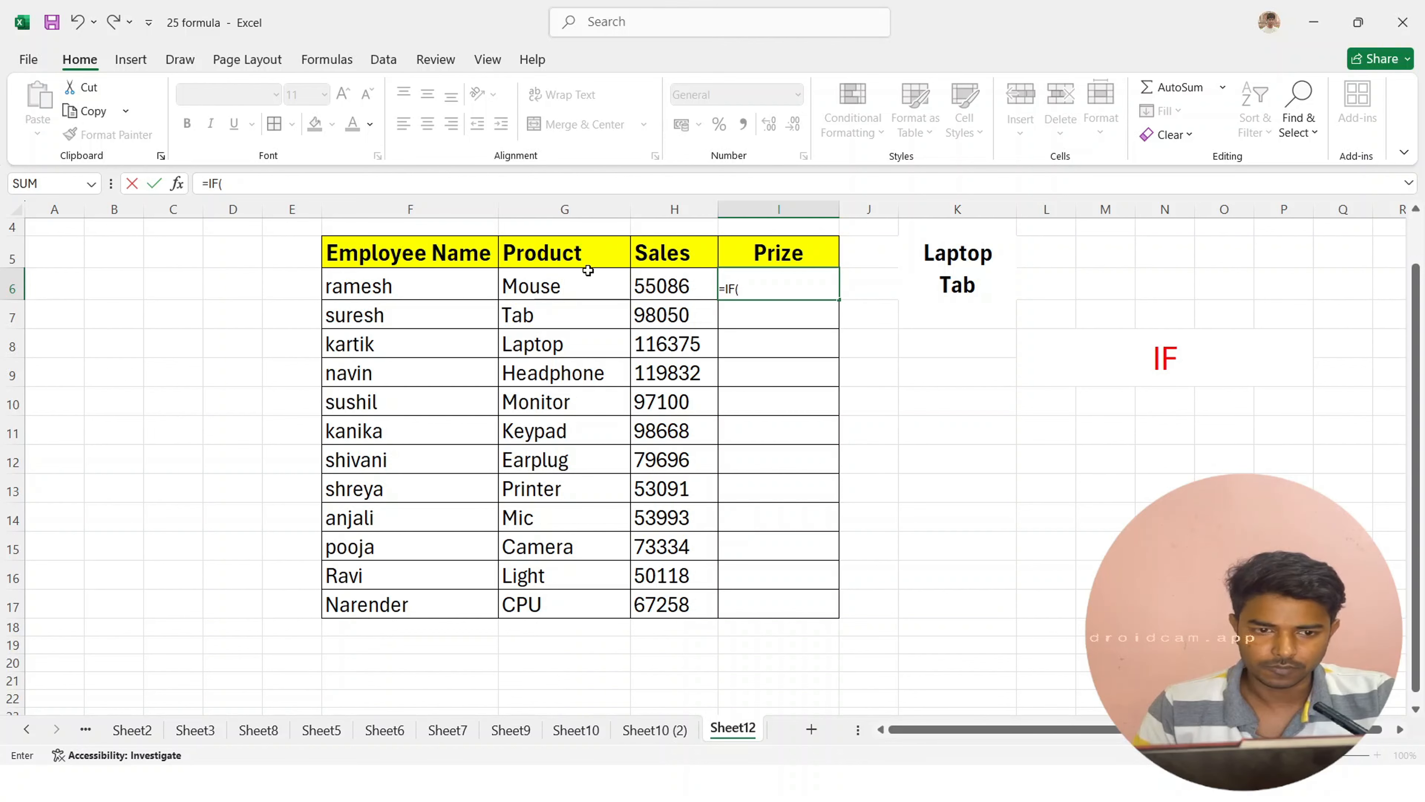
left_click(653, 289)
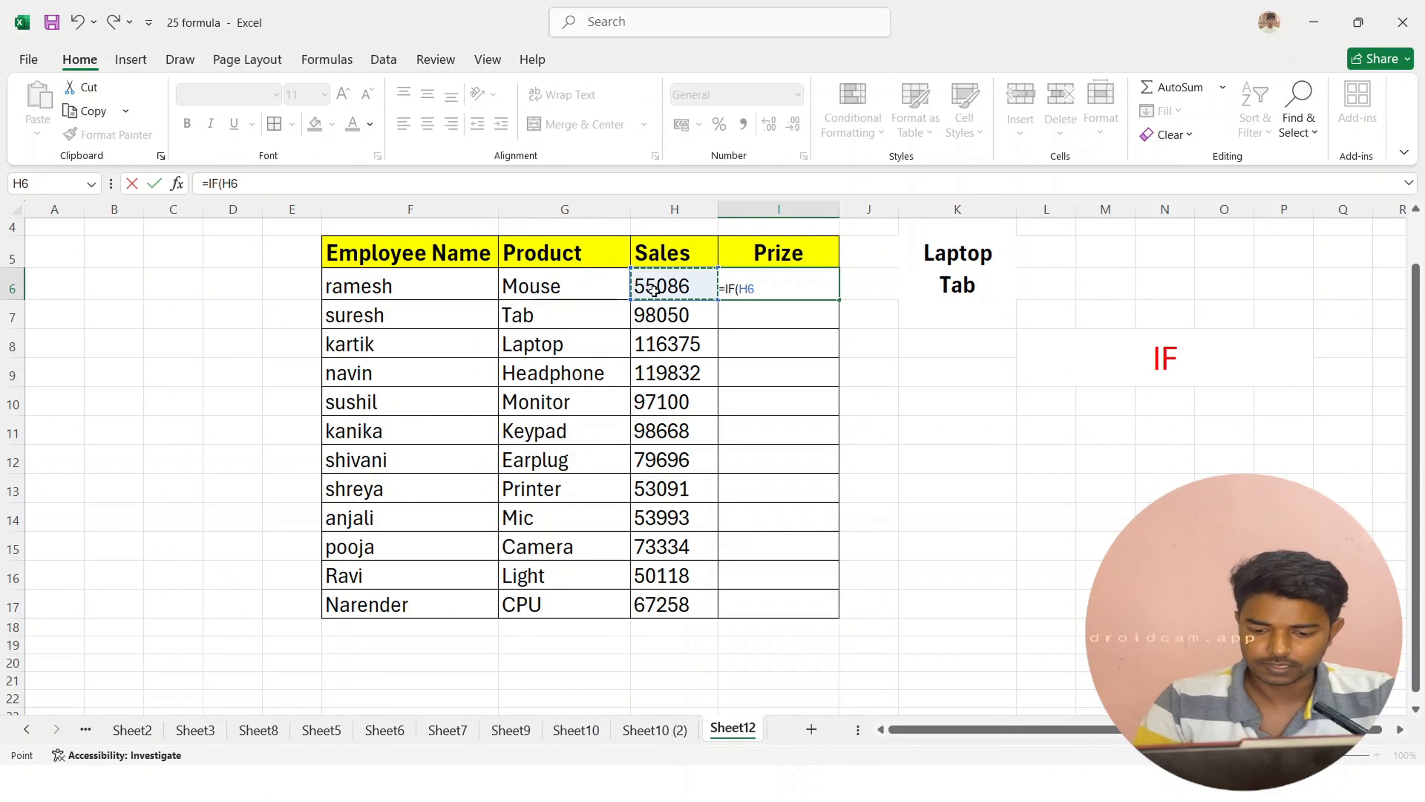
type(">=")
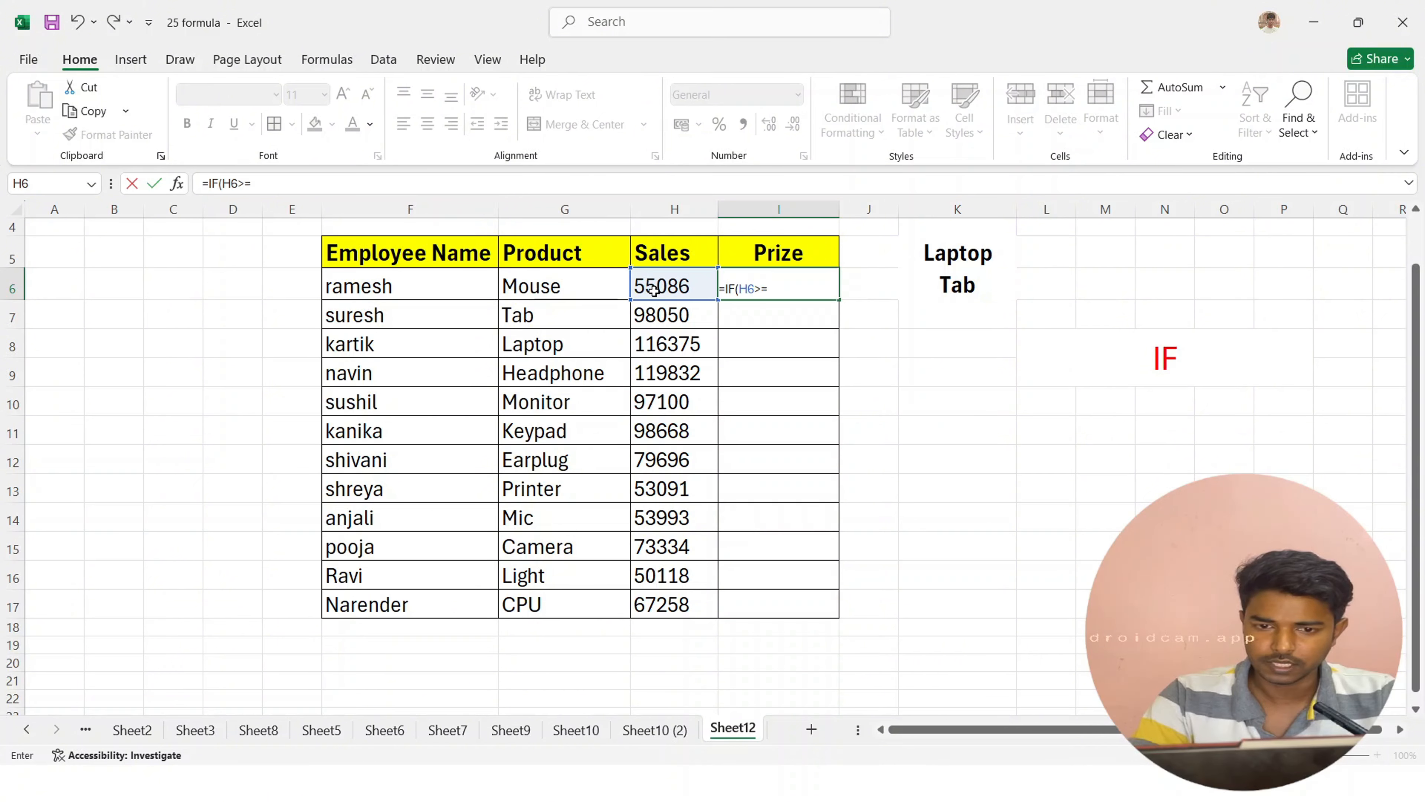
type("5")
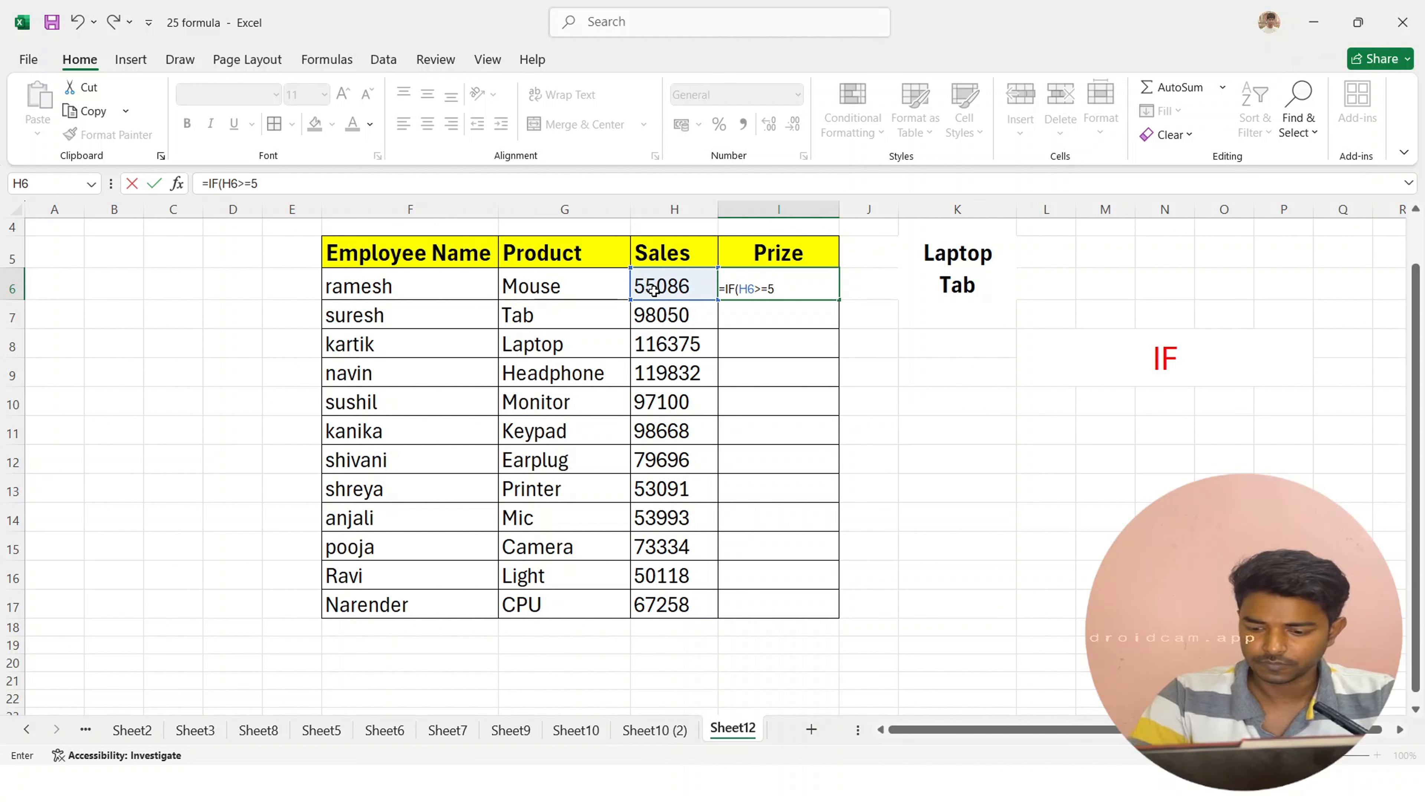
type("0000")
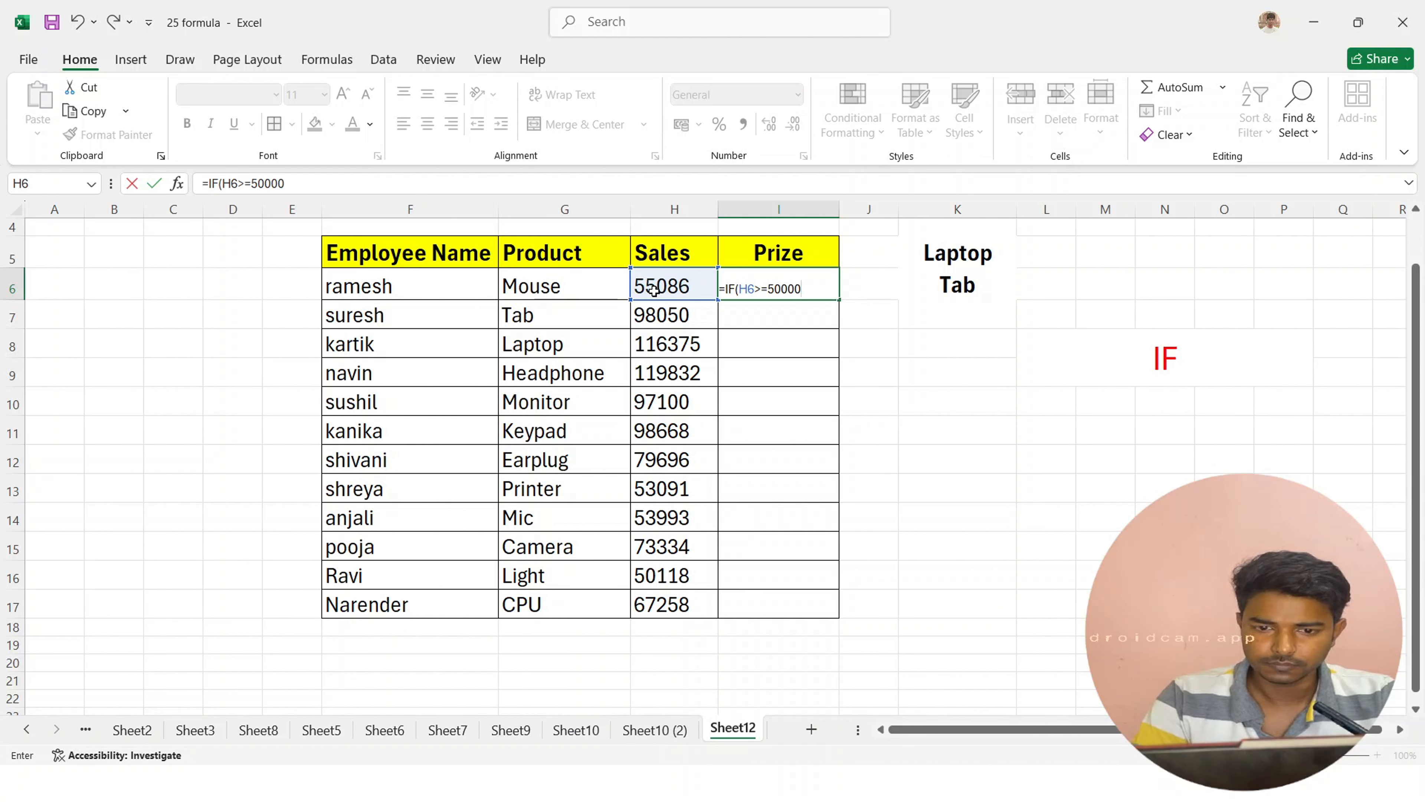
type(",")
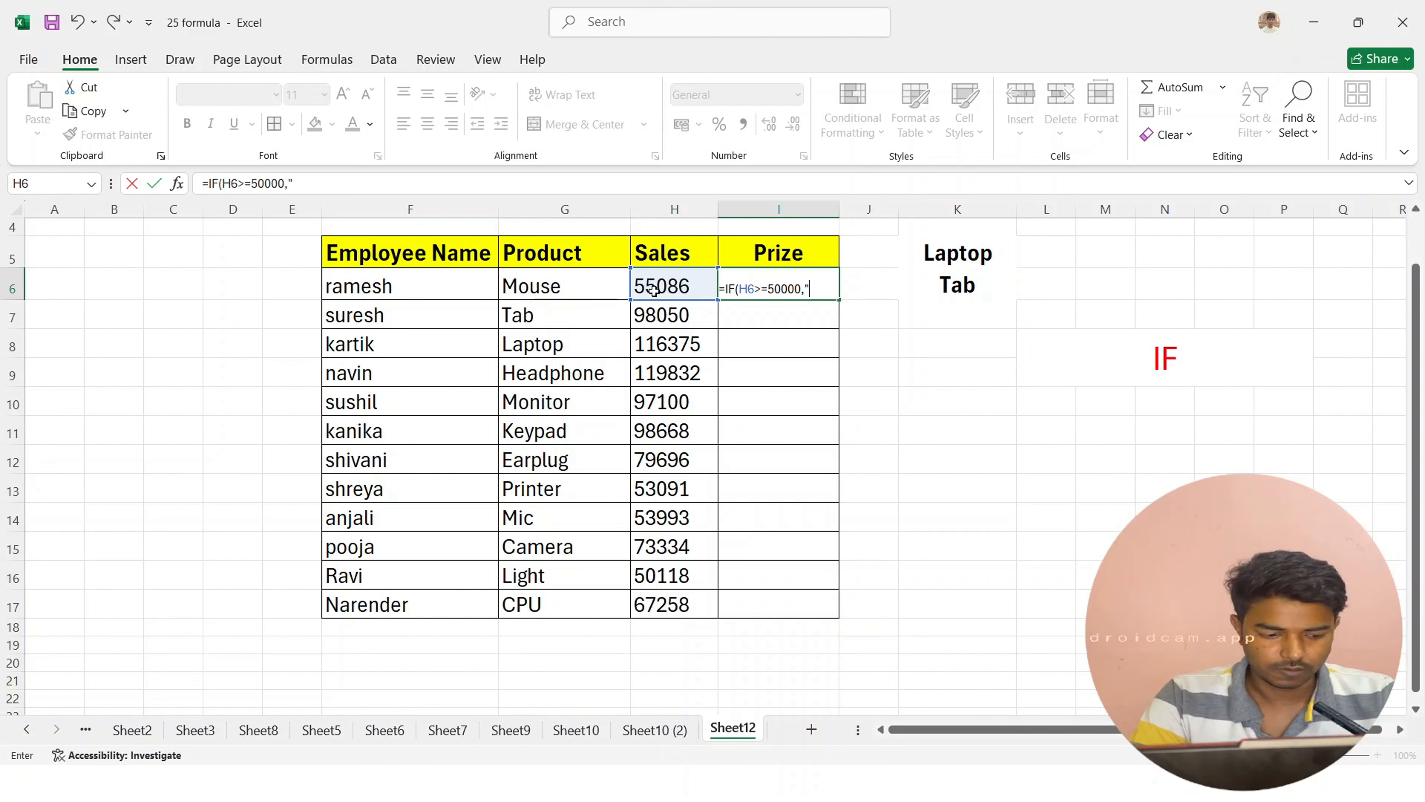
type("\"Laptop\",\"t")
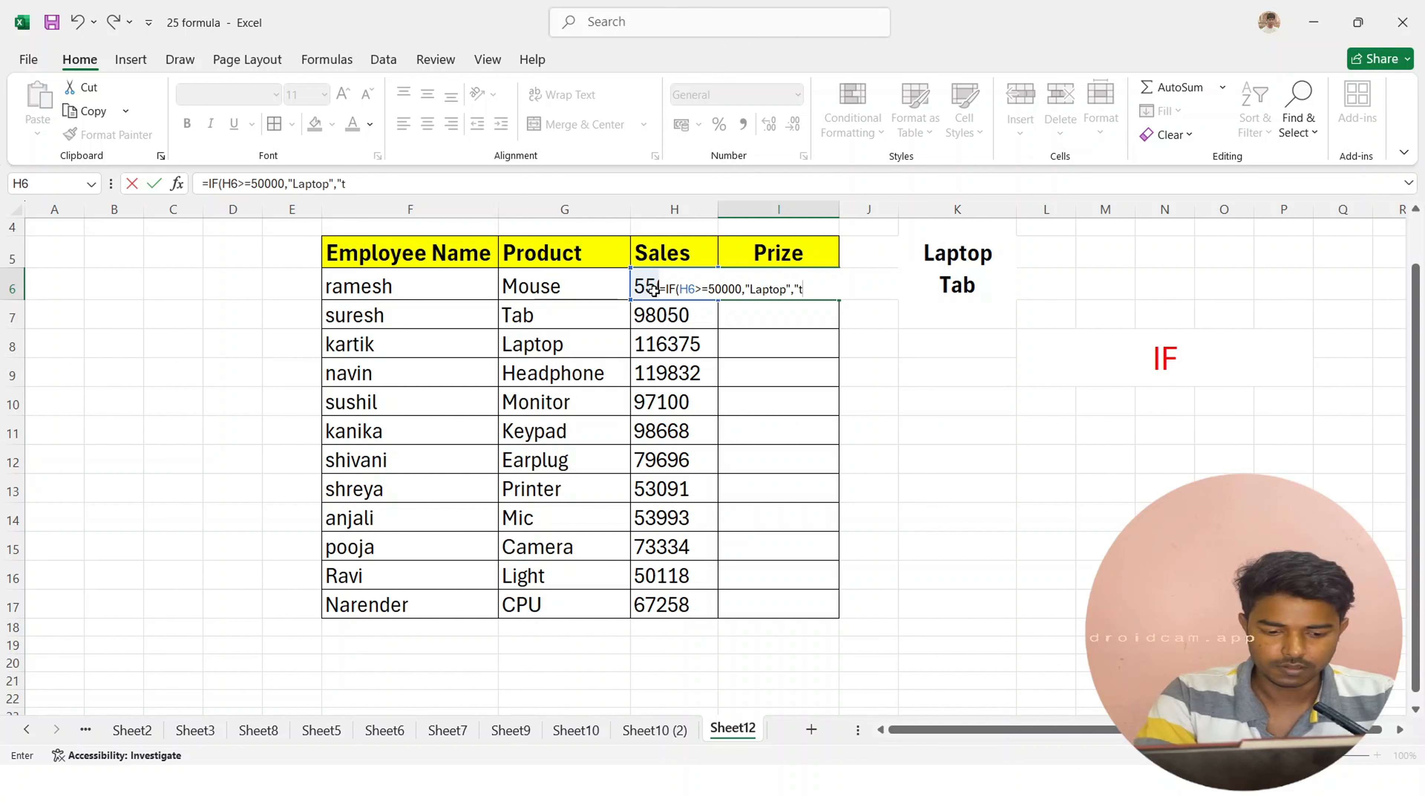
type("Tab")
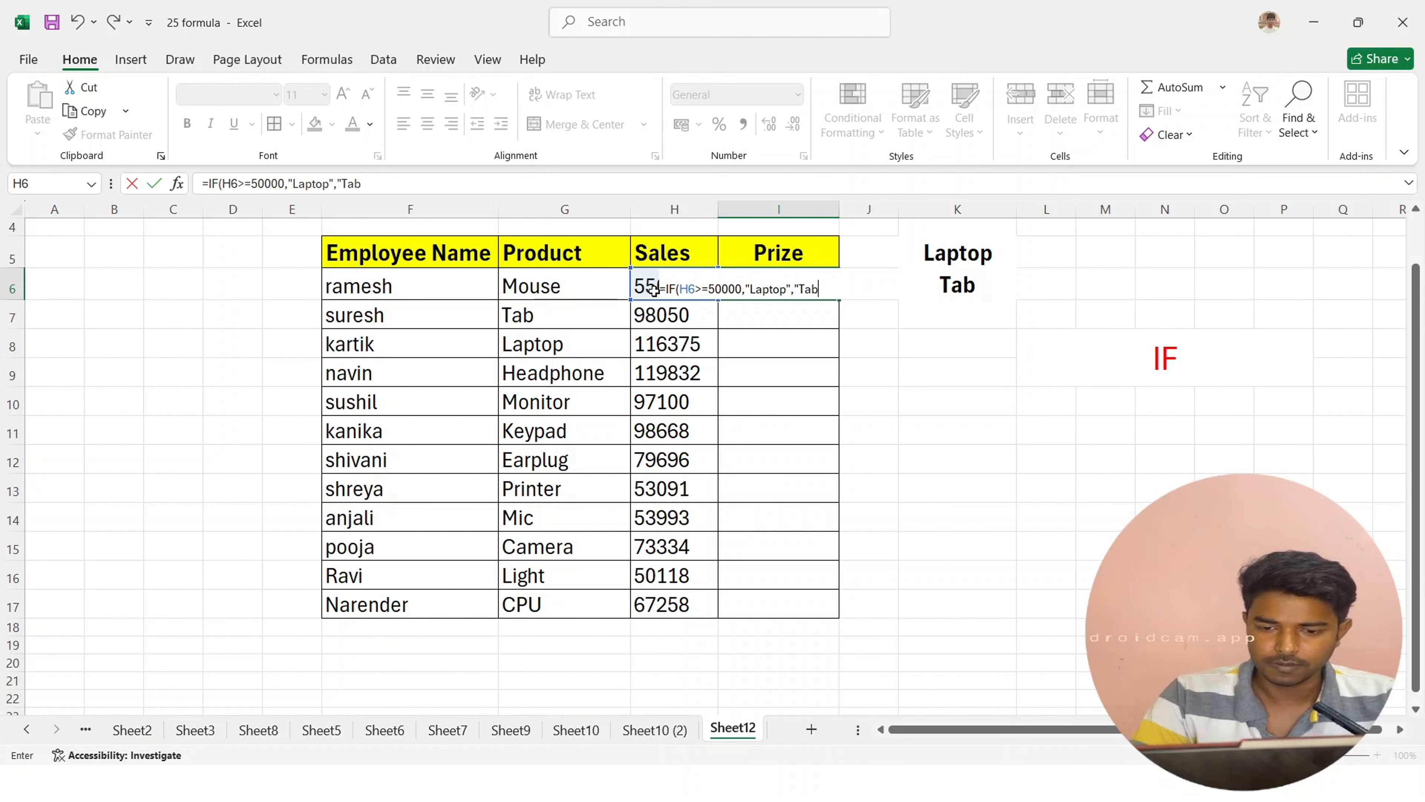
type("\"")
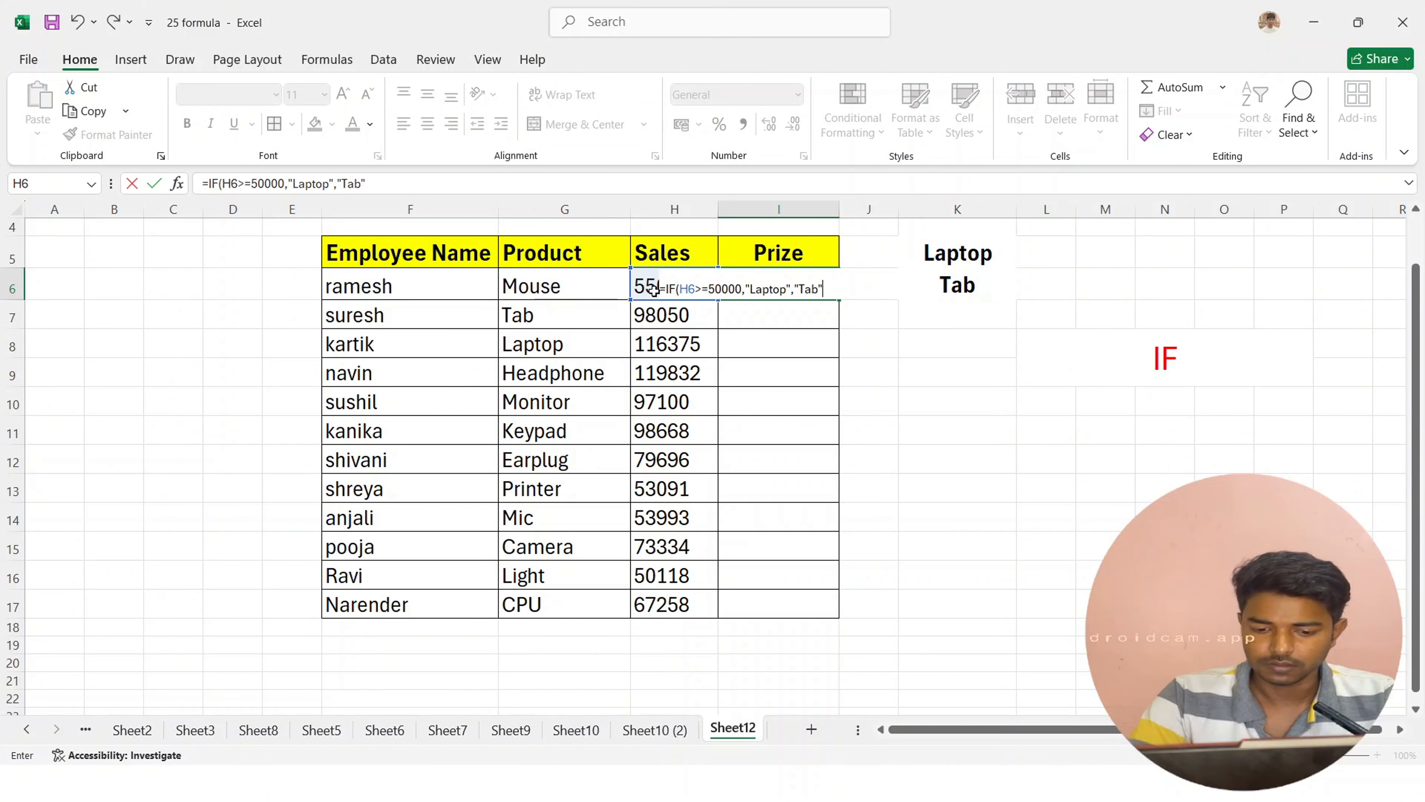
type(")4")
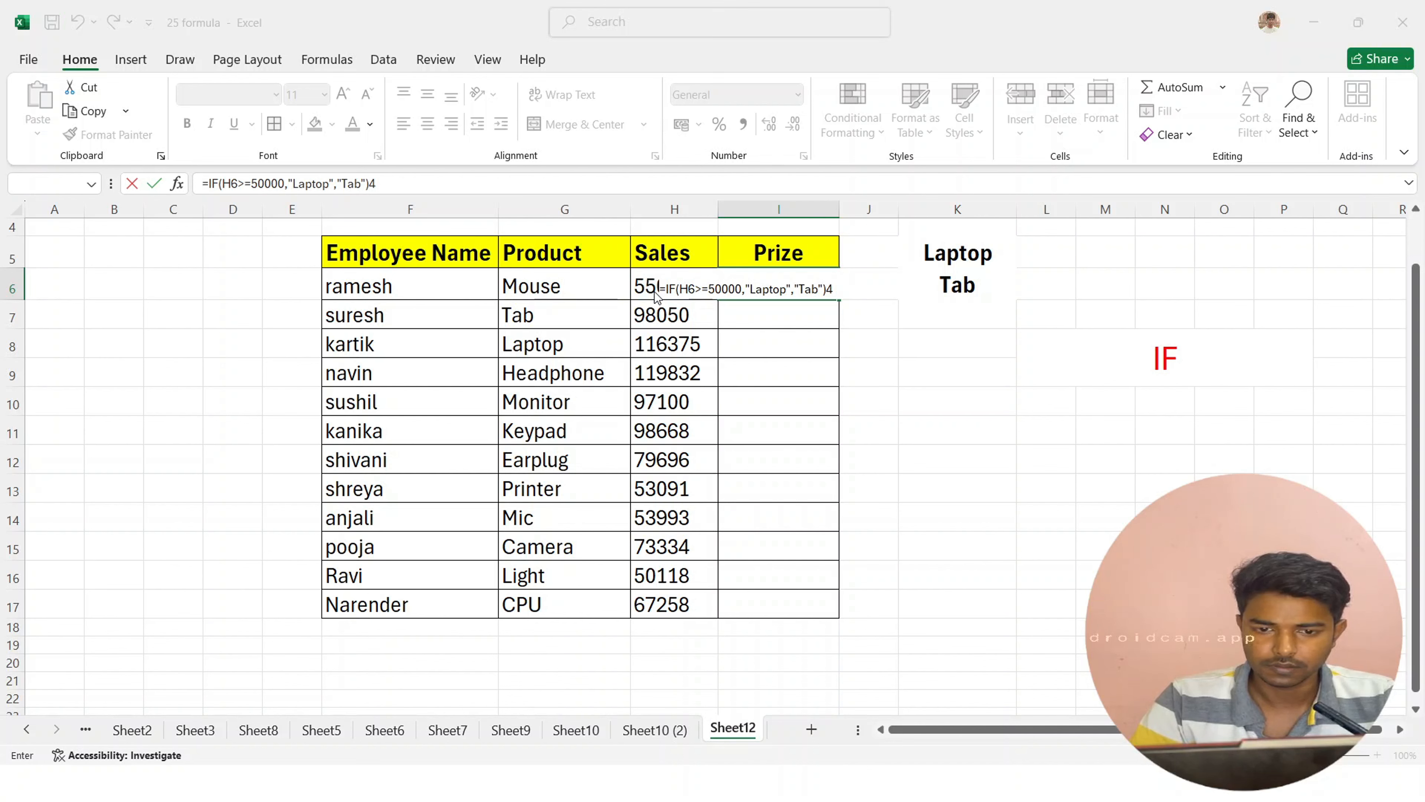
left_click(655, 290)
key("BackSpace")
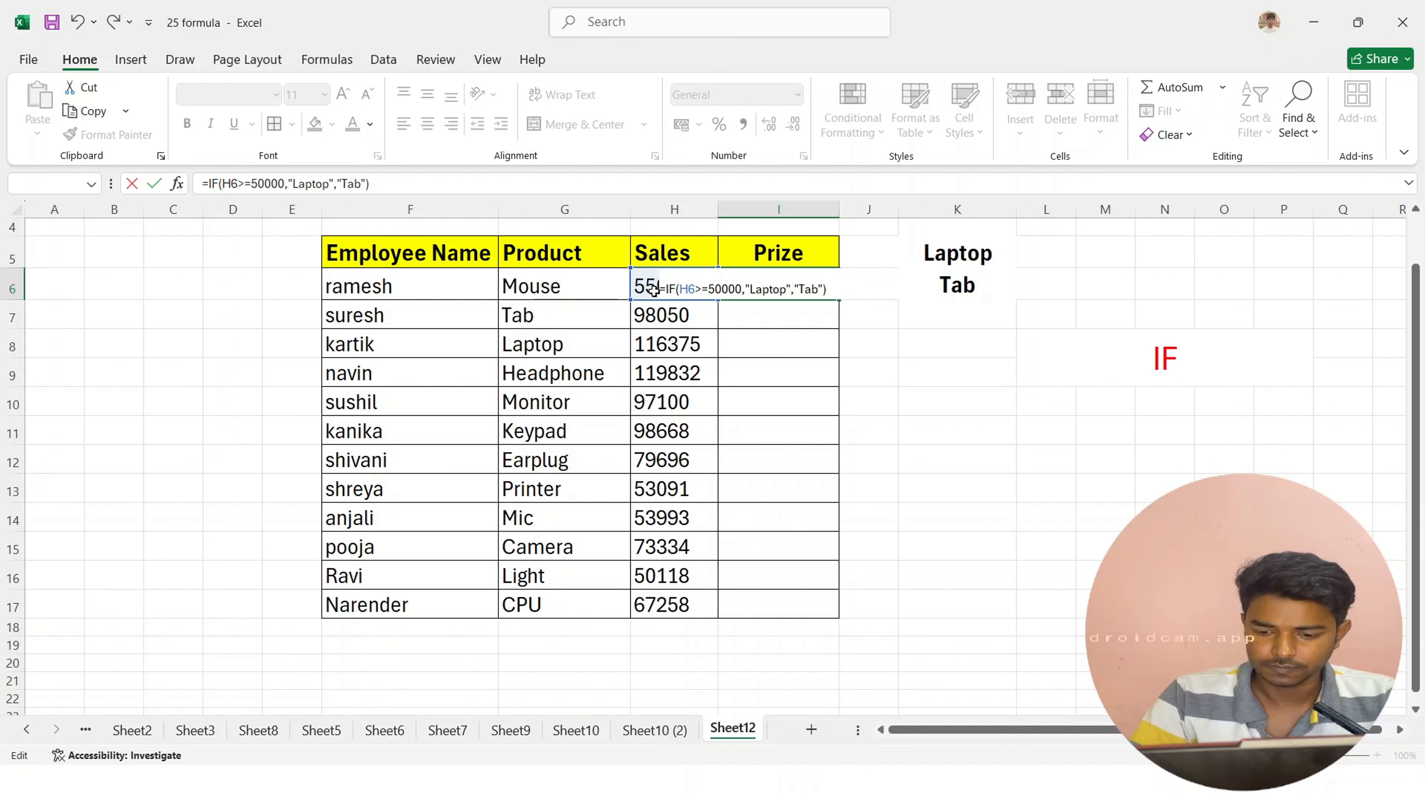
key("ctrl+Return")
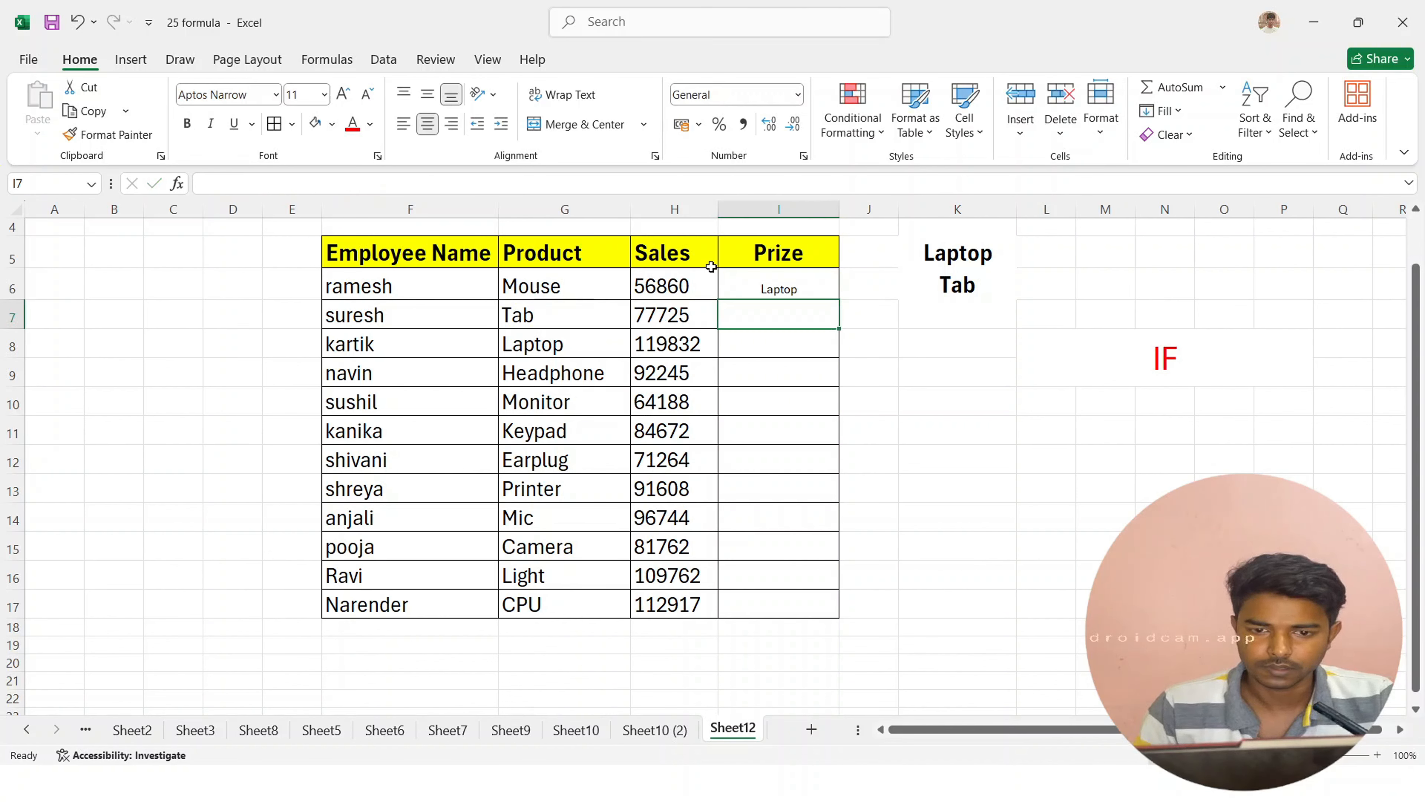
Fill the IF formula from I6 down to I17 and copy the Sales cell H6's formatting onto those Prize results
left_click_drag(838, 300, 863, 615)
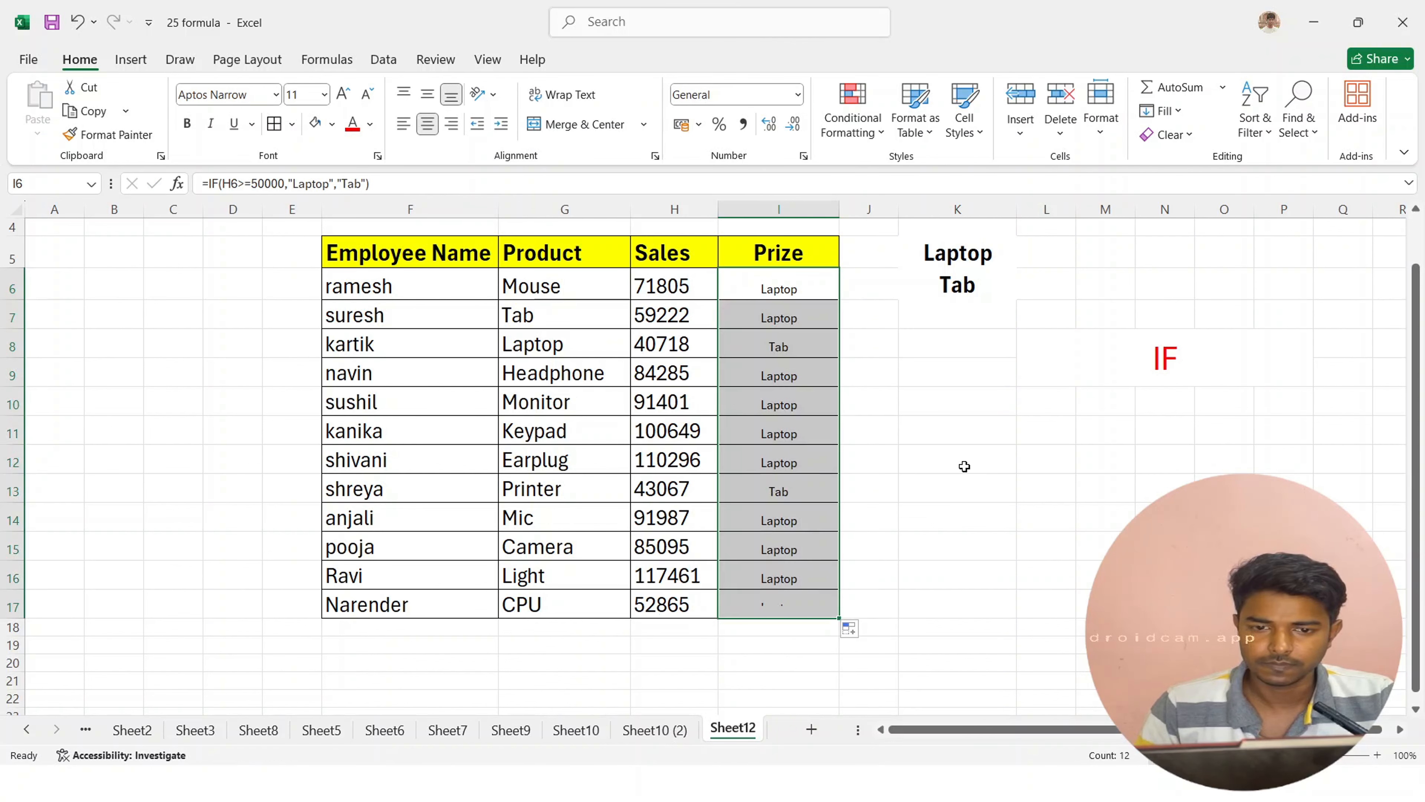
left_click(983, 405)
left_click(653, 286)
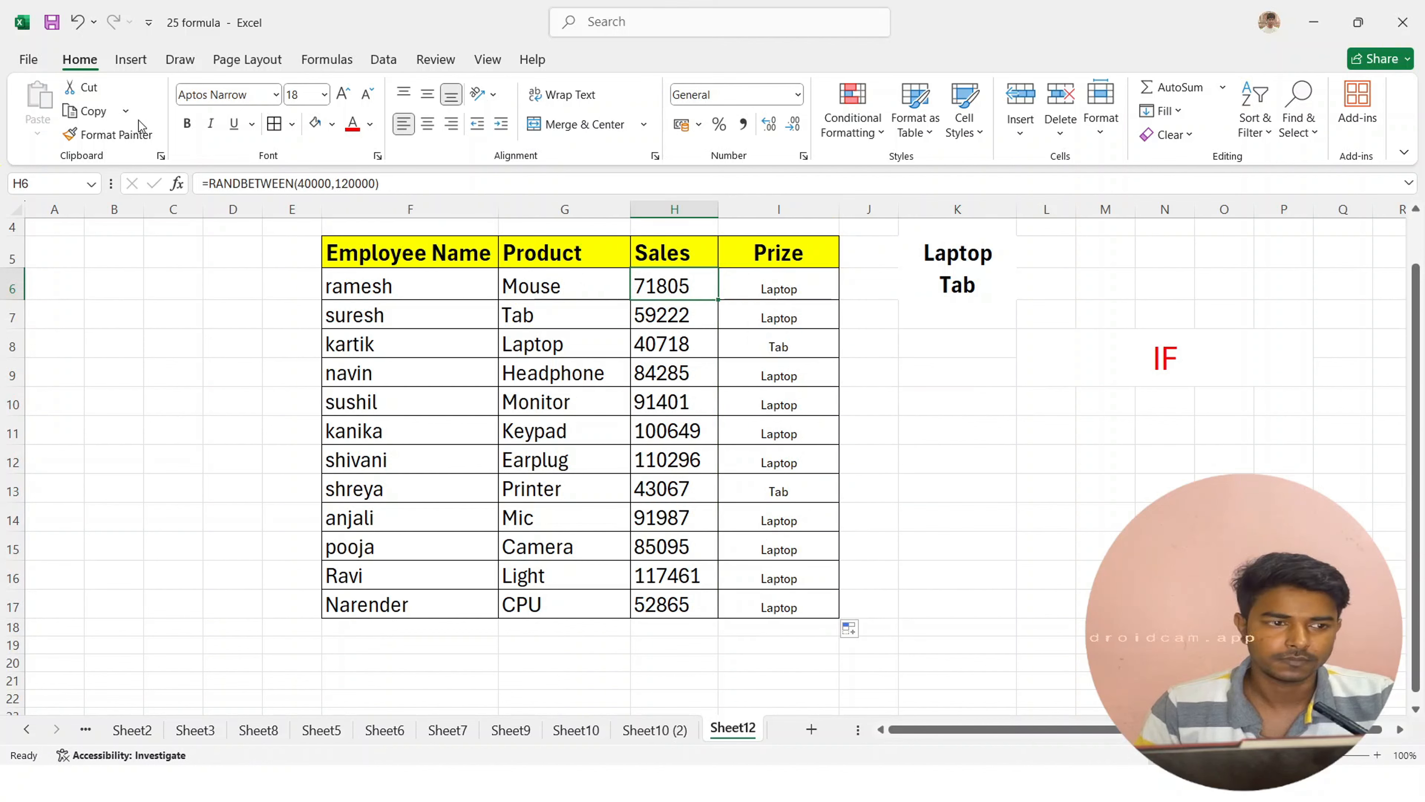
left_click(132, 139)
mouse_move(802, 286)
left_mouse_down()
mouse_move(843, 500)
mouse_move(834, 614)
left_mouse_up()
left_click(946, 522)
left_click(1034, 480)
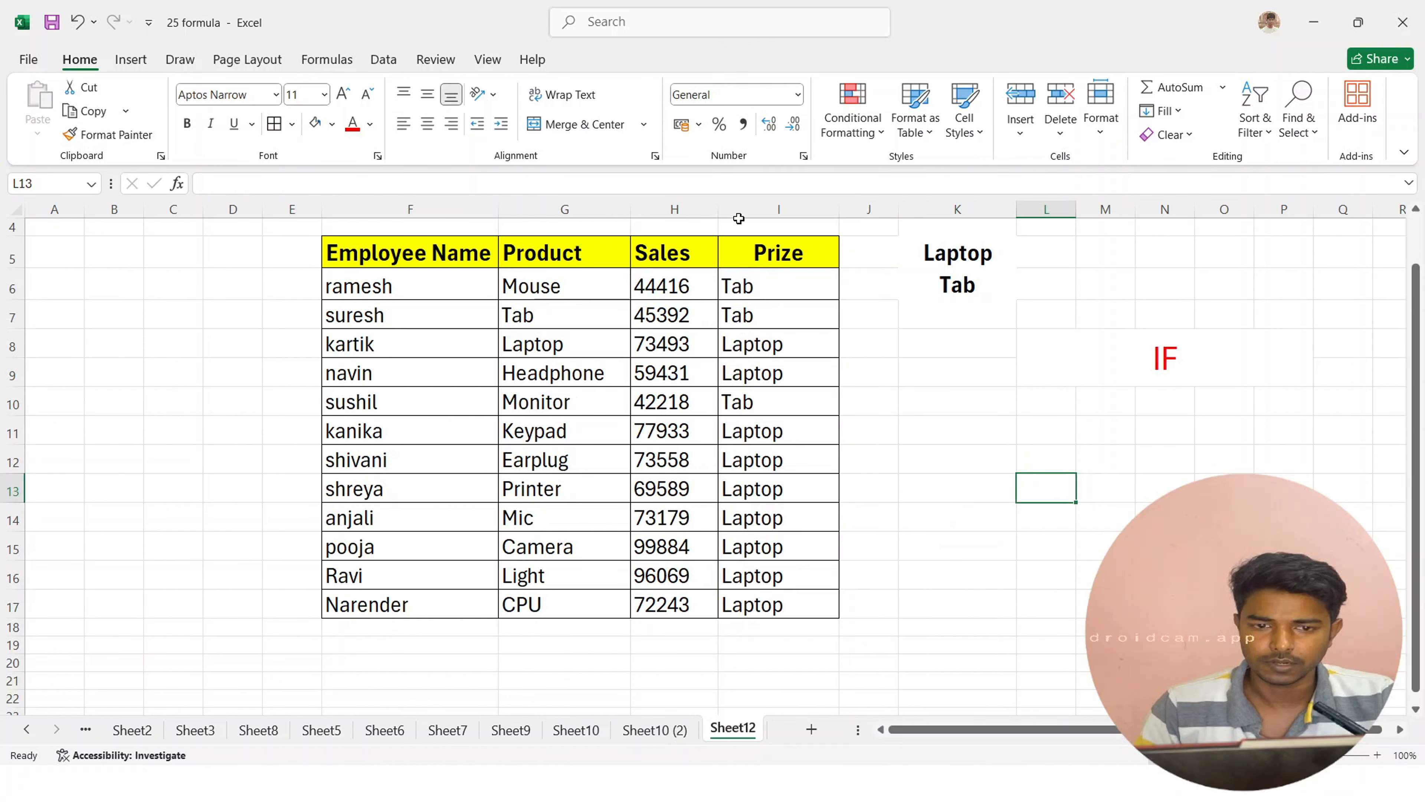
Middle-align column I vertically and centre the Prize results in I6 to I17 horizontally
left_click(743, 208)
left_click(428, 94)
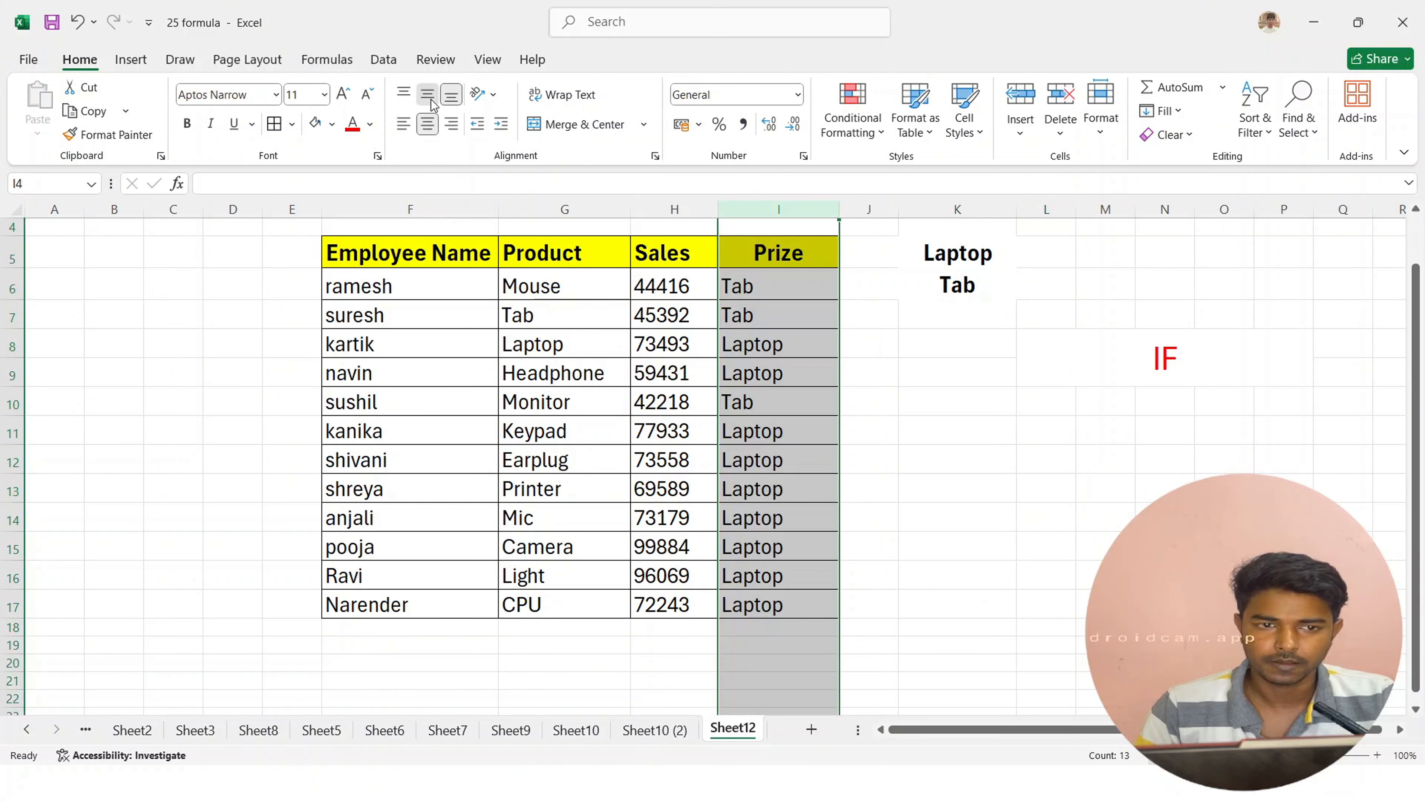
left_click(914, 349)
left_click(779, 286)
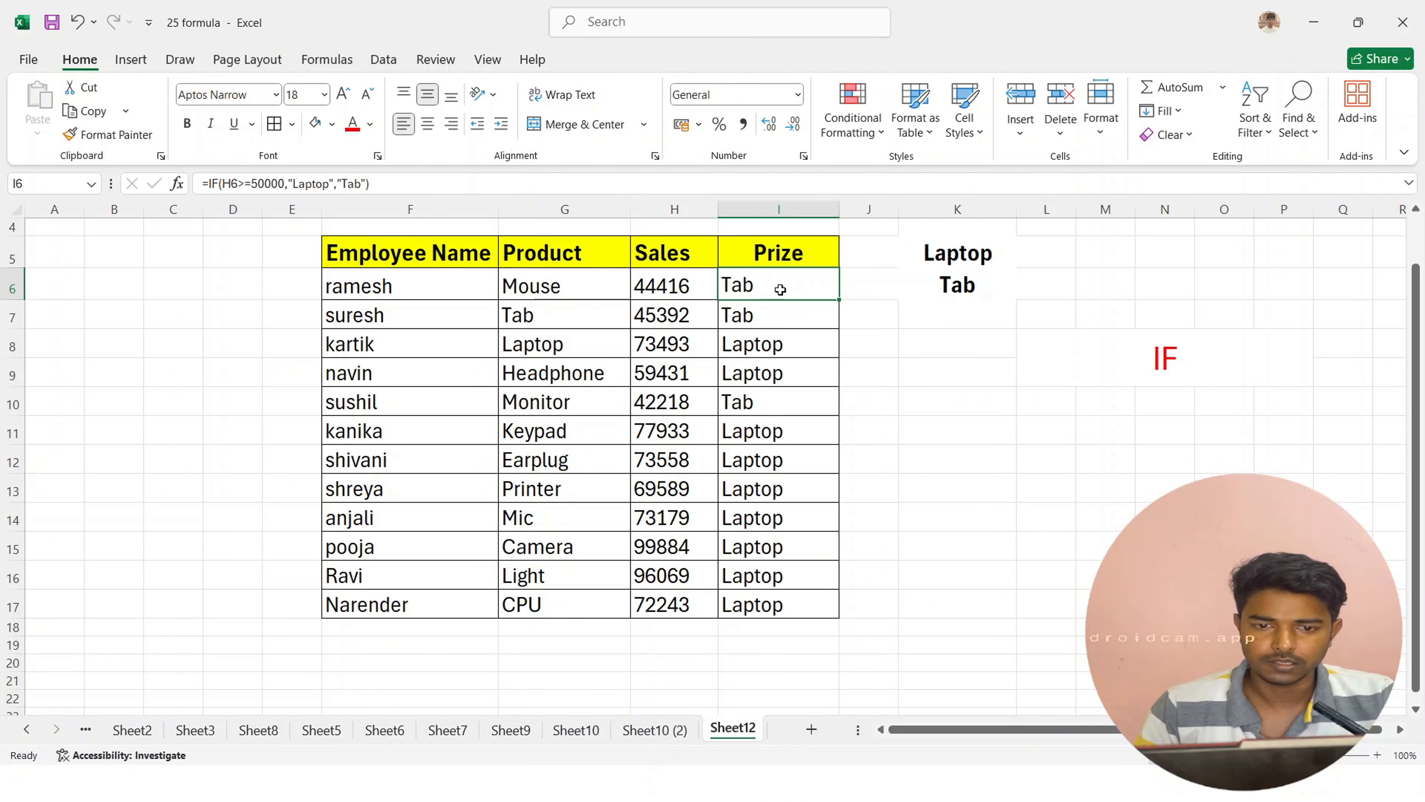
left_click_drag(780, 288, 792, 604)
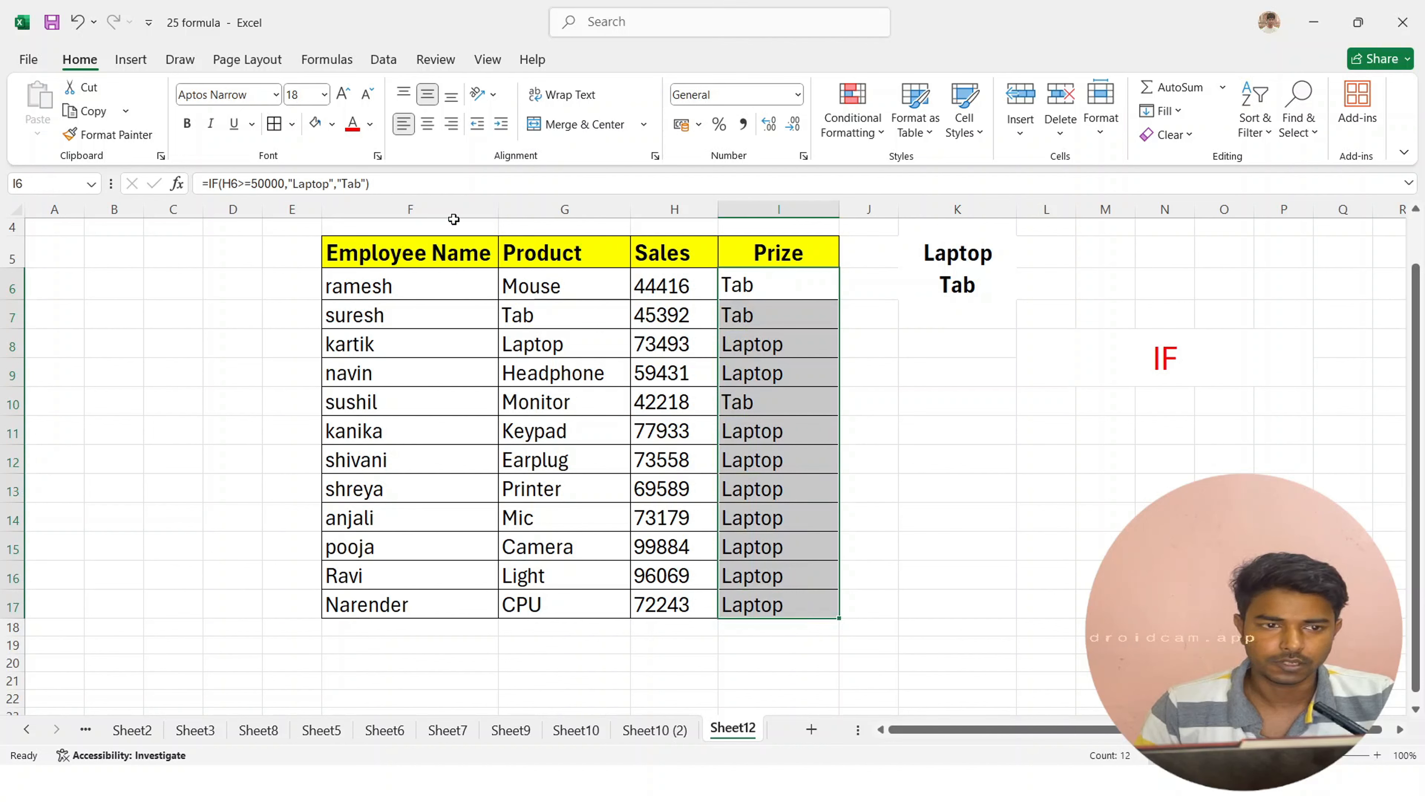
left_click(428, 123)
left_click(1037, 413)
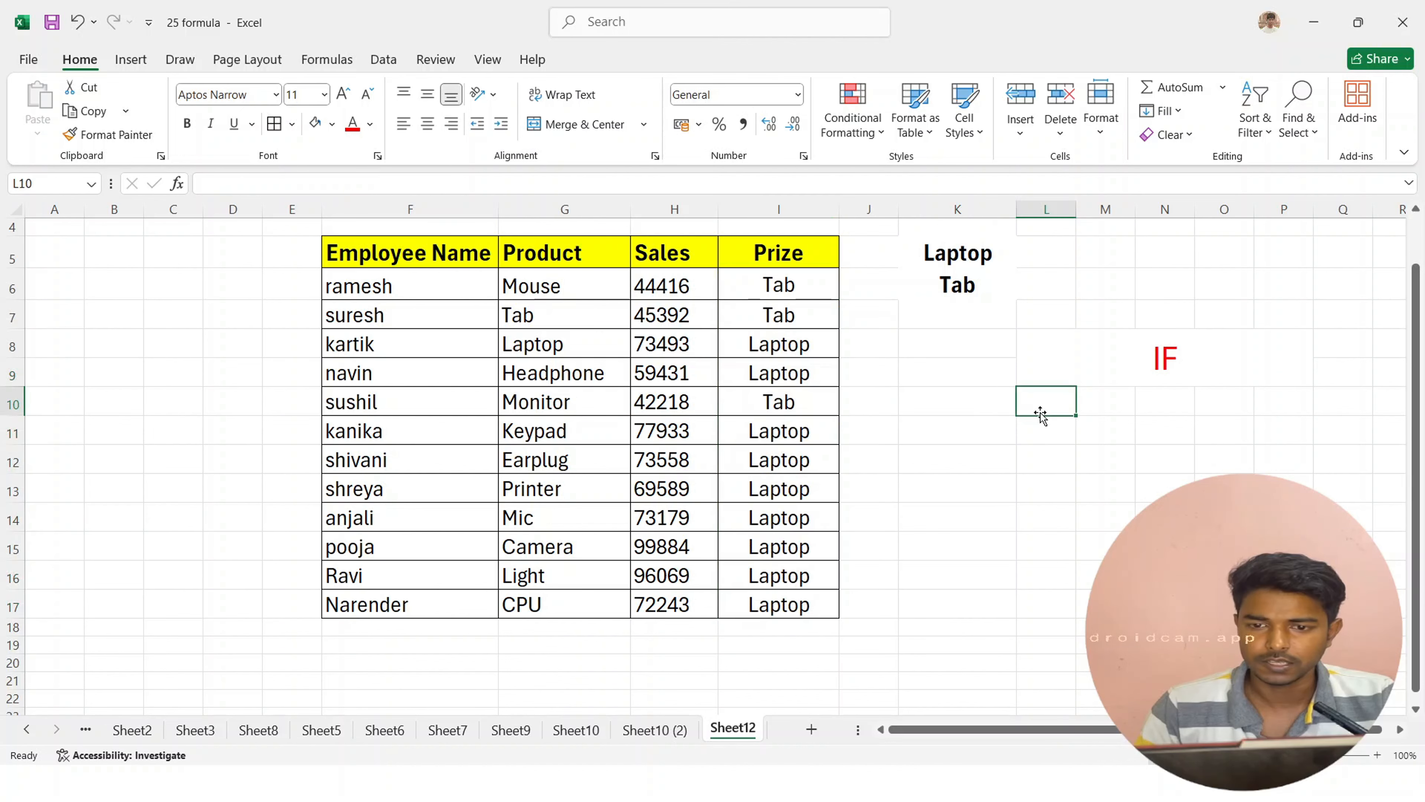
left_click(1139, 358)
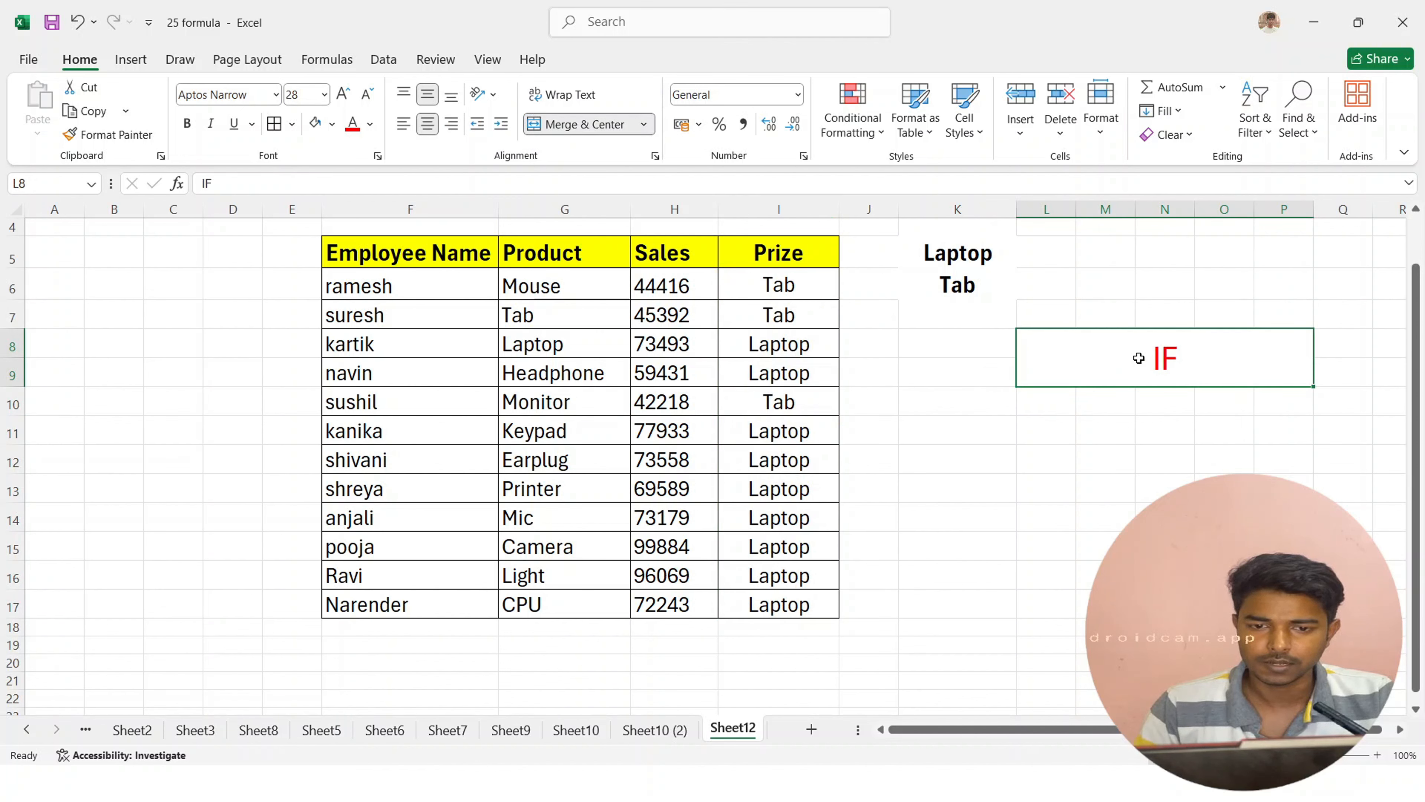
left_click(1046, 501)
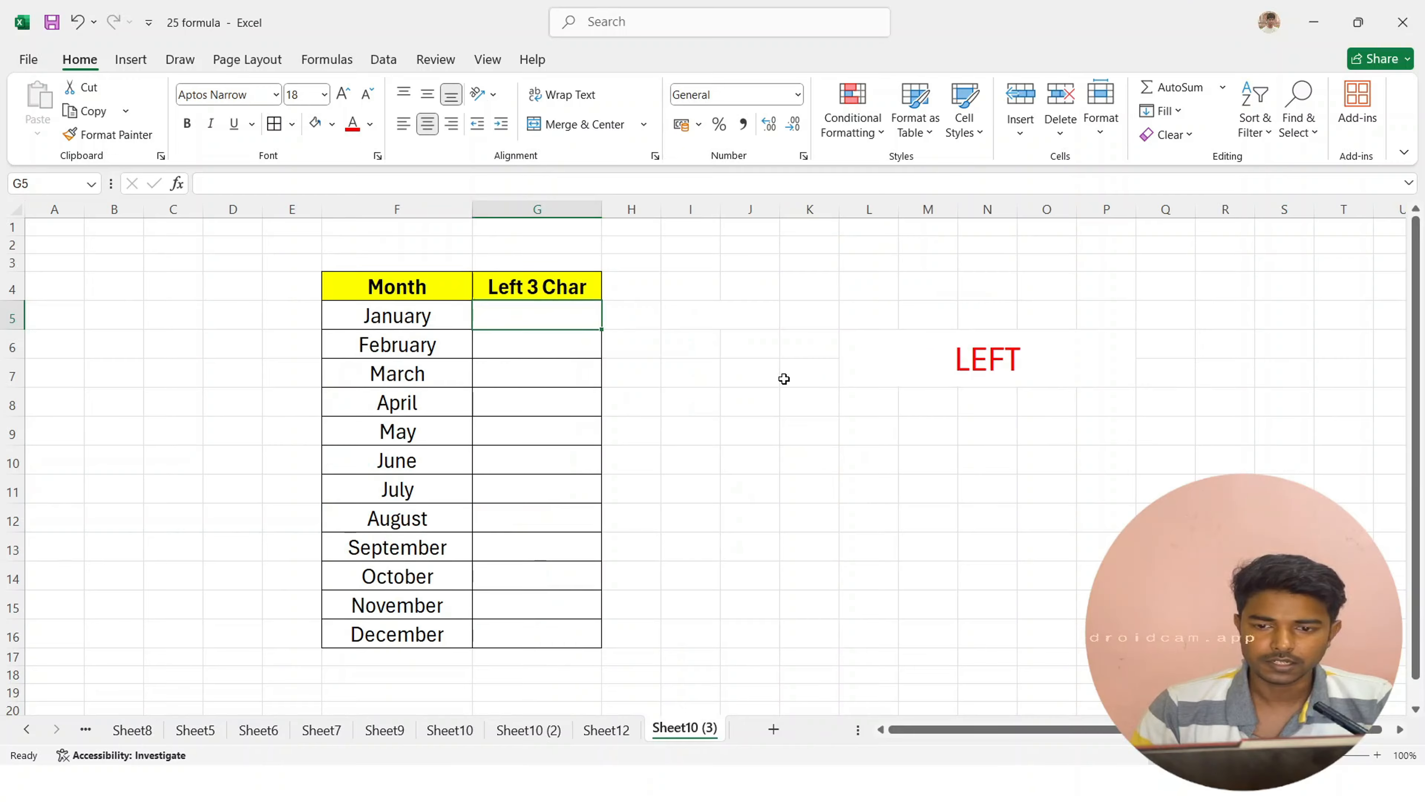
Enter the formula =LEFT(F5,3) in G5 of the LEFT example to extract January's first three characters
left_click(919, 360)
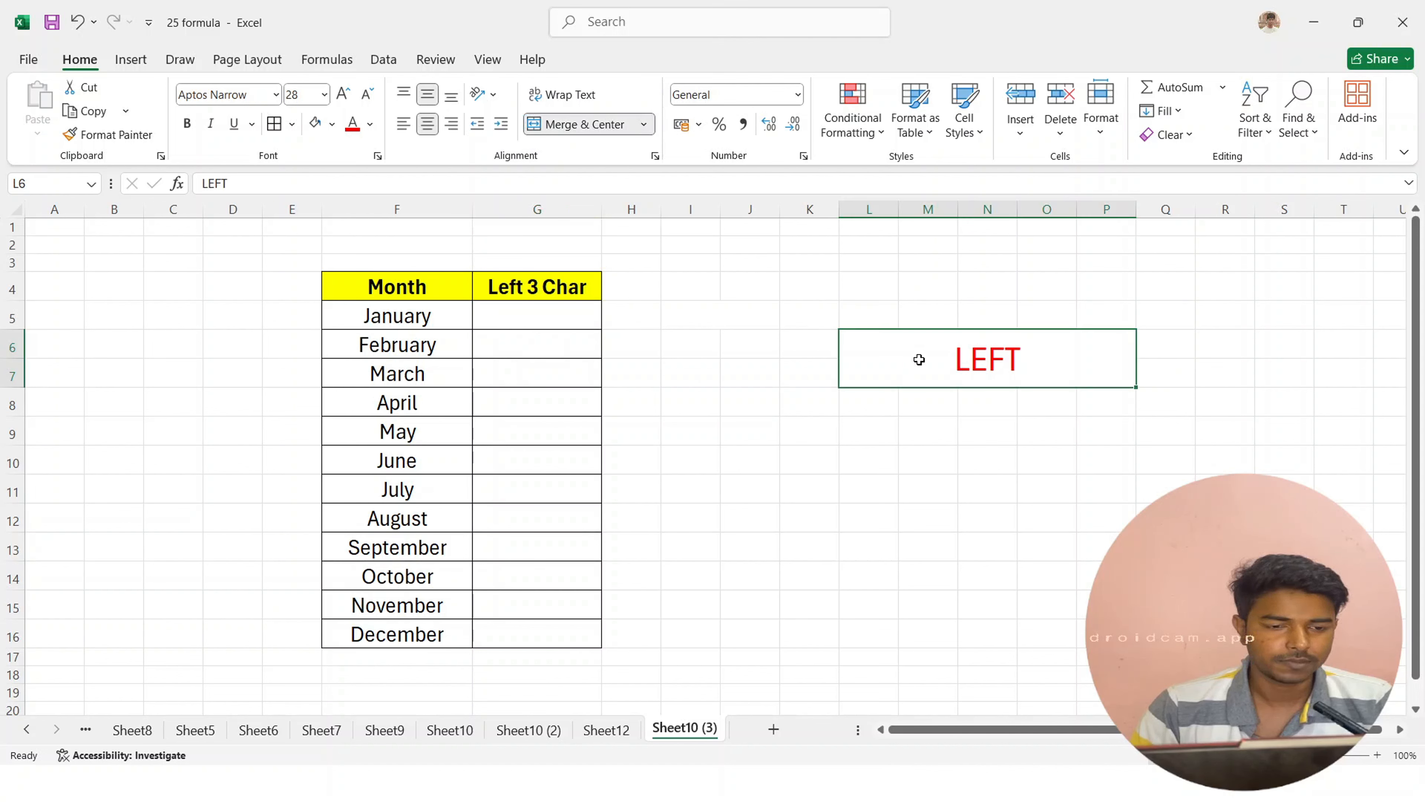
left_click(555, 320)
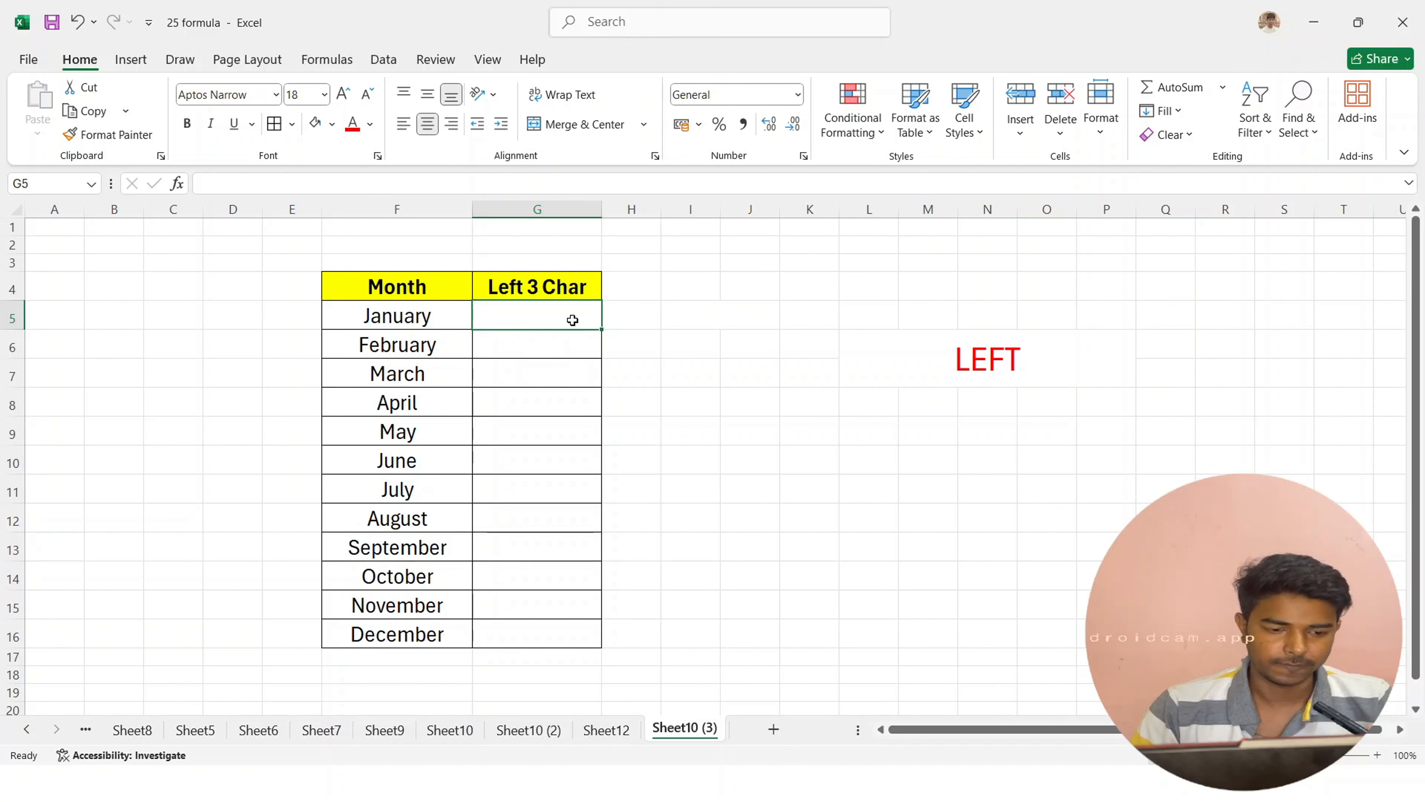
type("=")
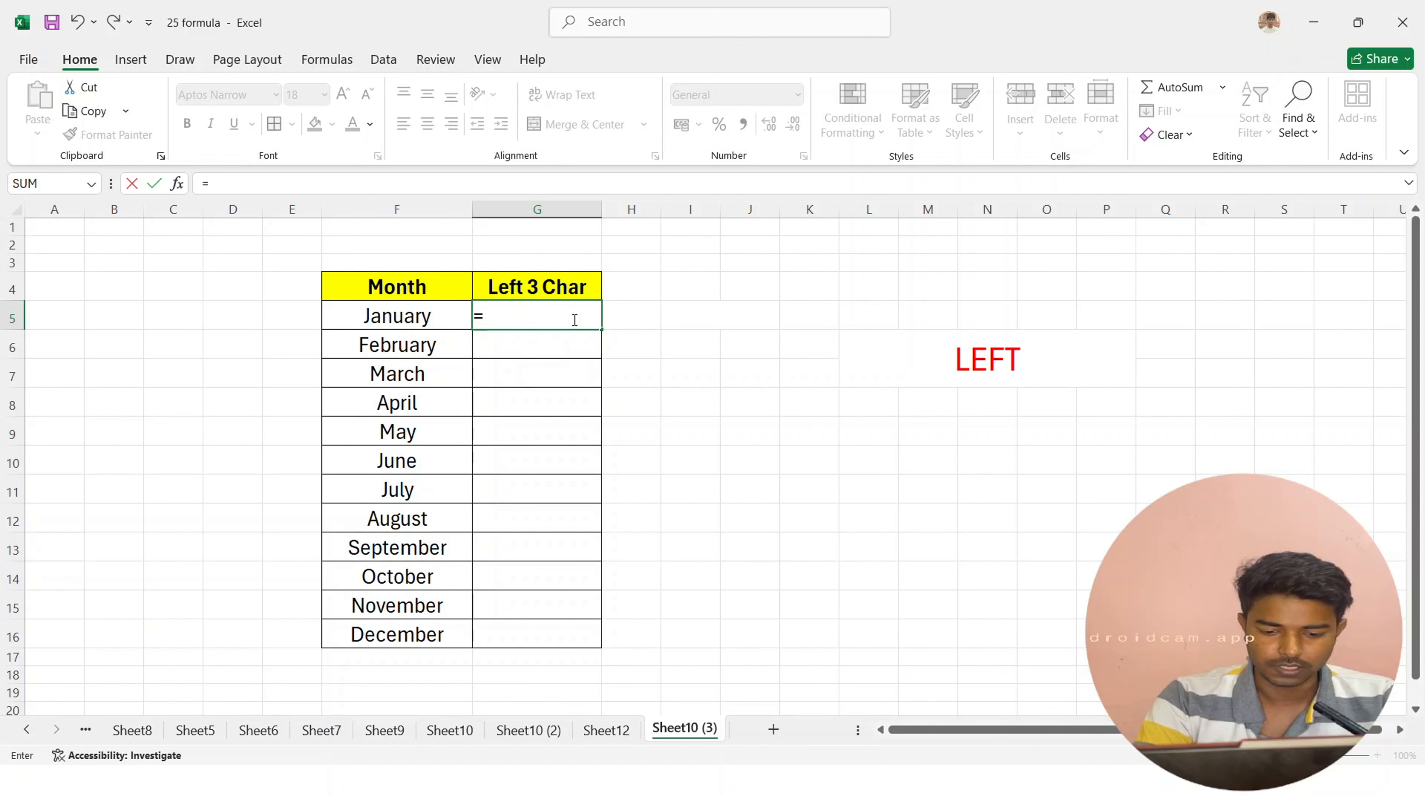
type("LEFT")
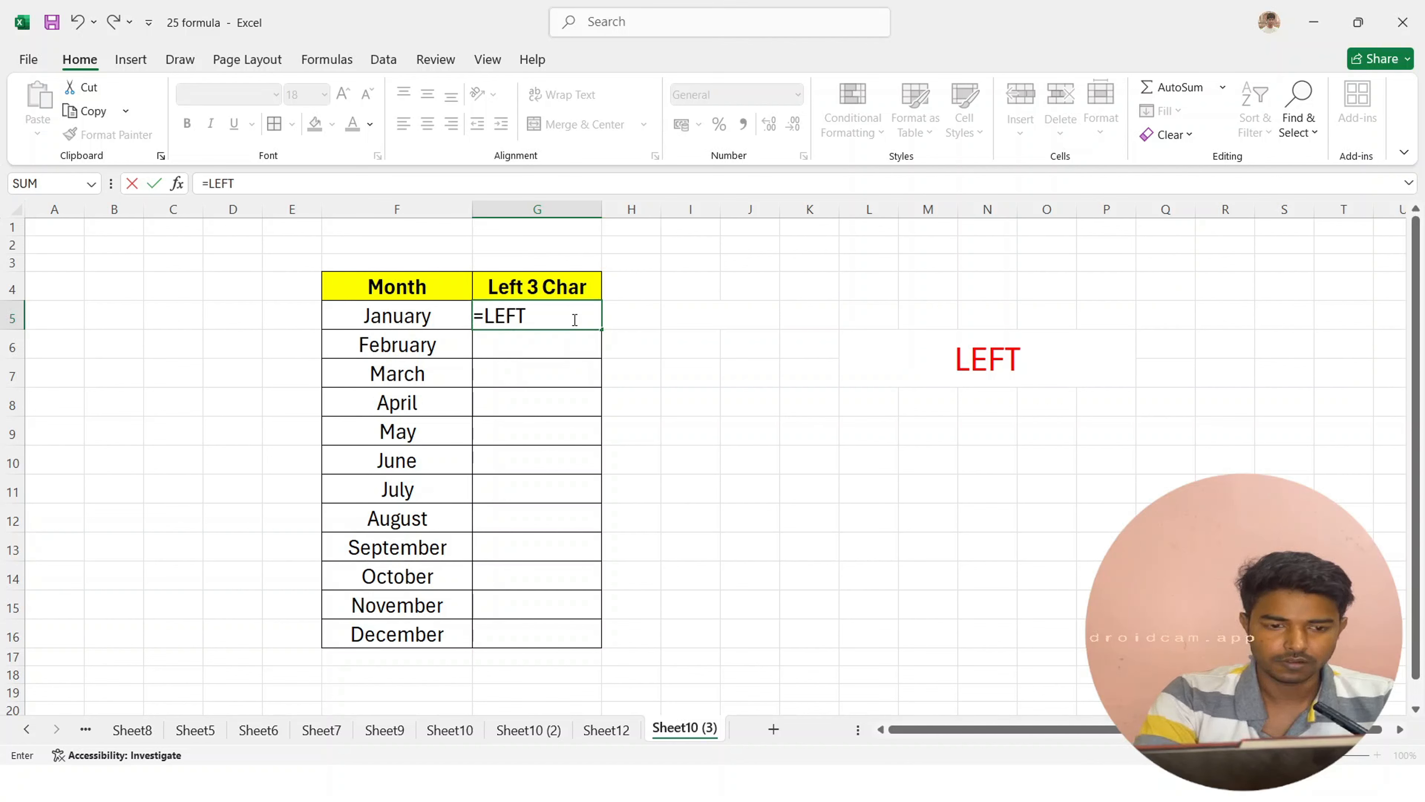
type("(")
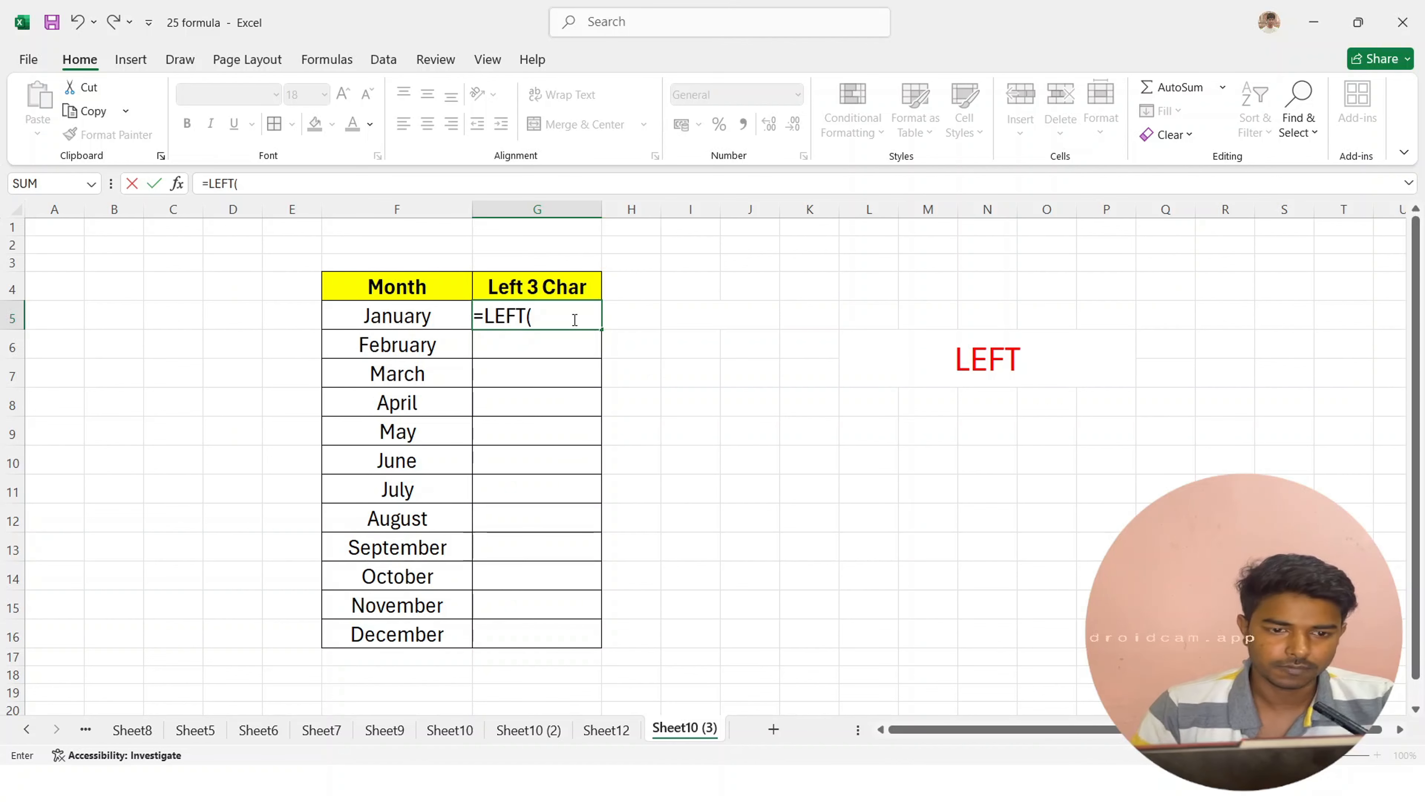
left_click(435, 315)
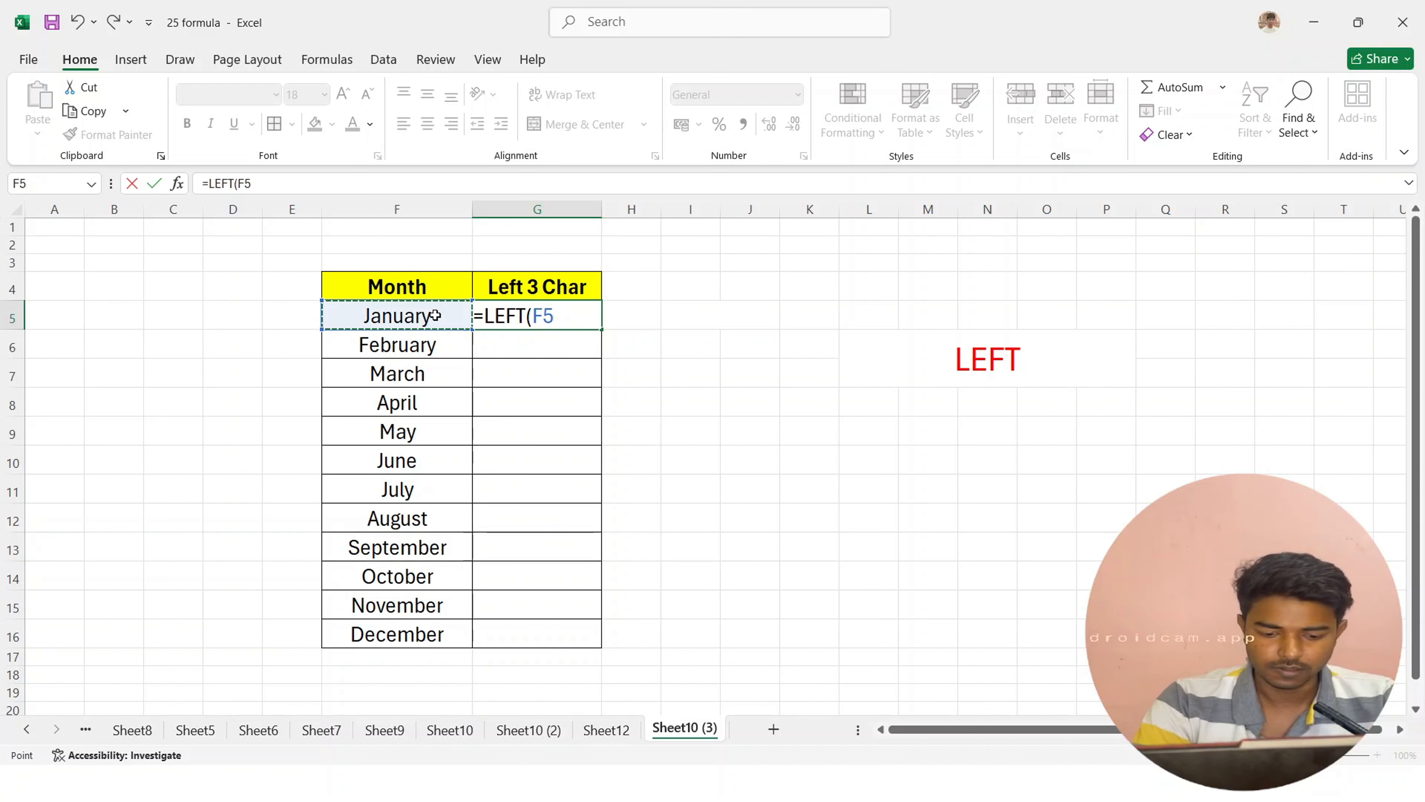
type(",")
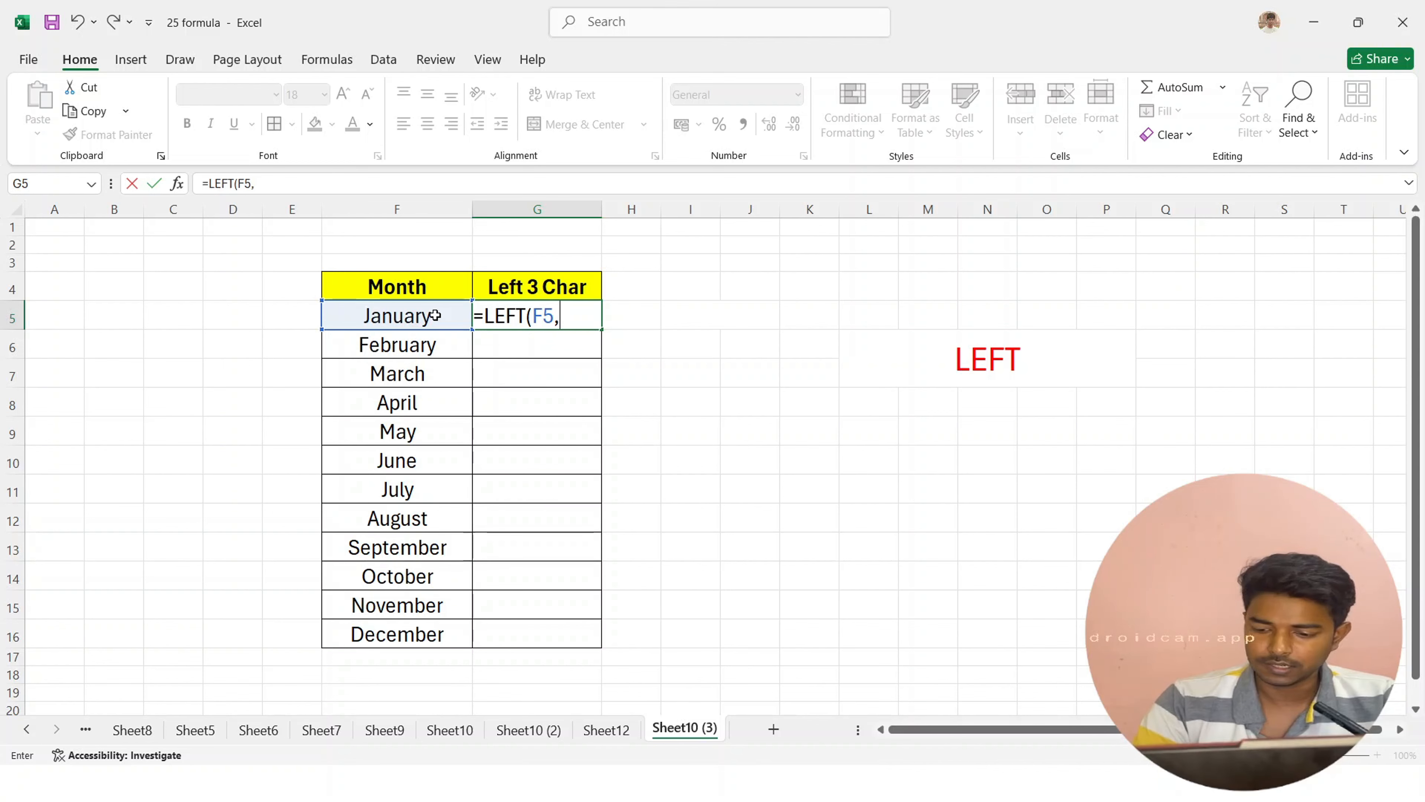
type("3")
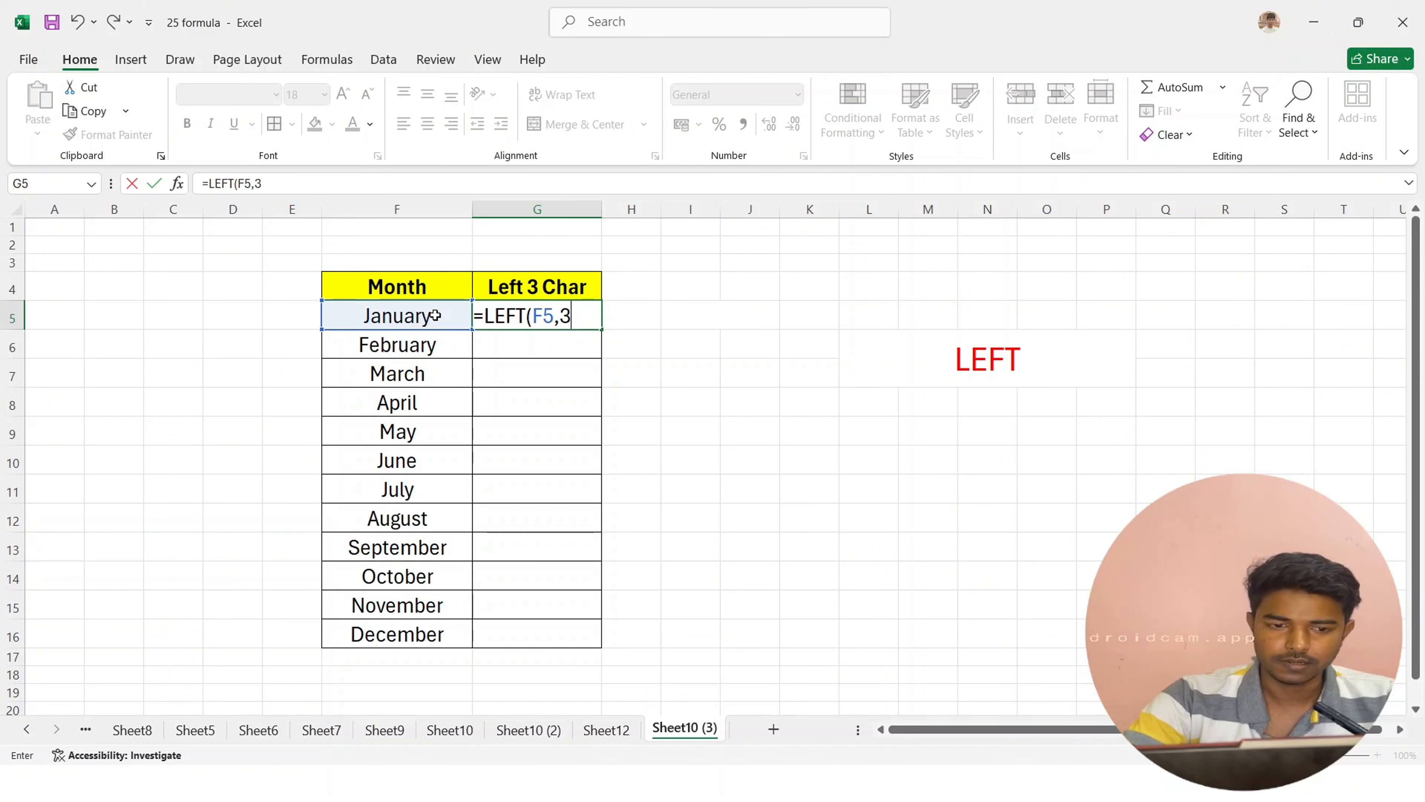
type(")")
key("Return")
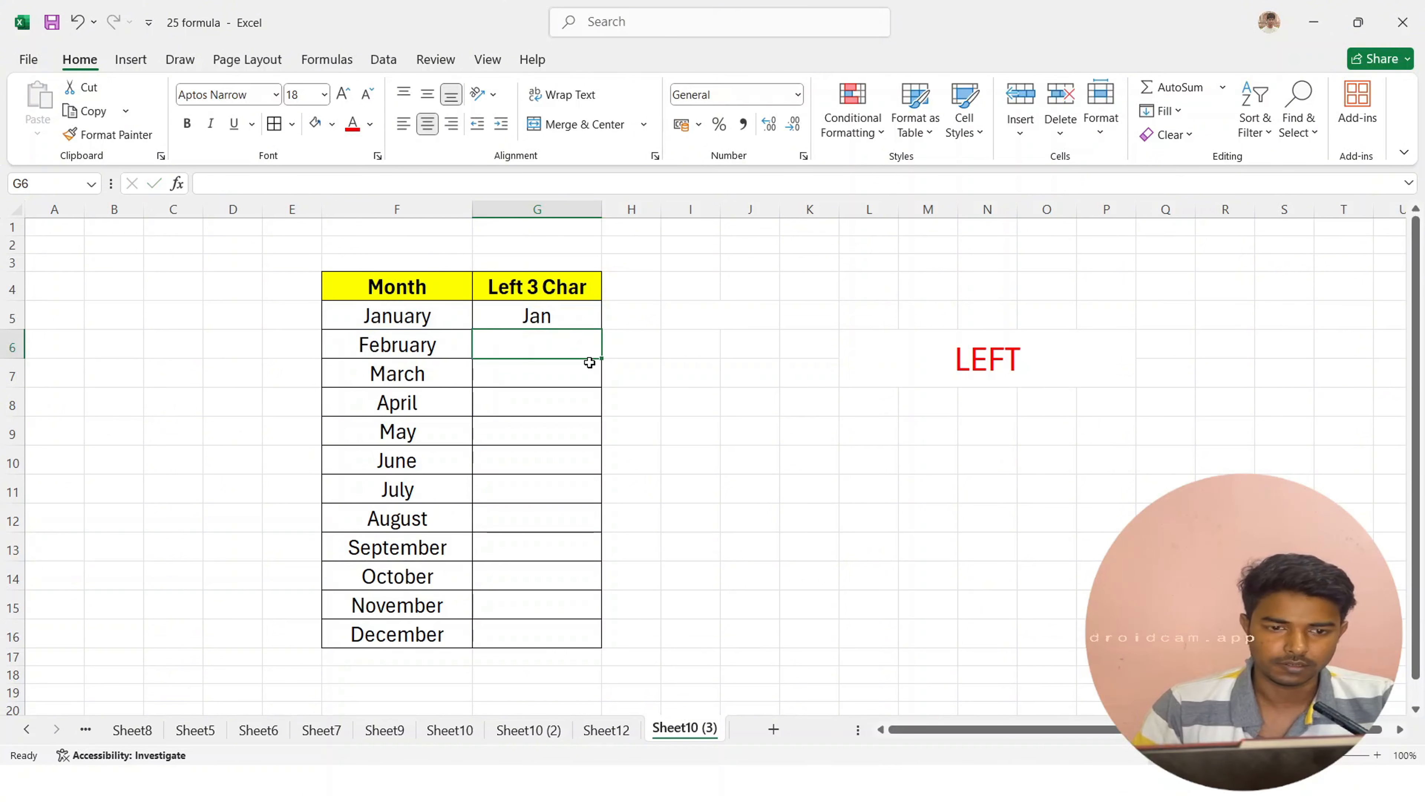
Fill the LEFT formula from G5 down through G16 for the remaining months
left_click(563, 319)
double_click(603, 331)
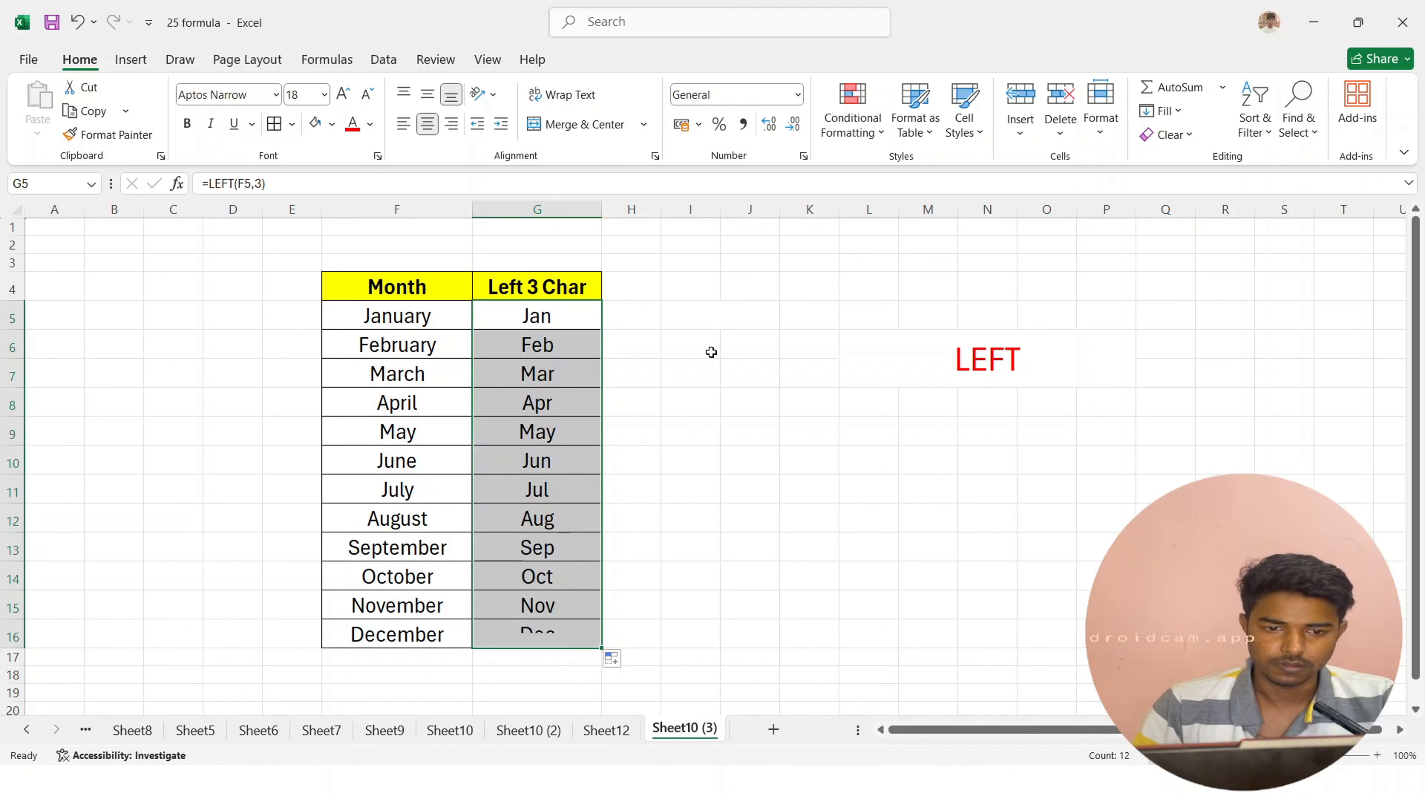
left_click(709, 345)
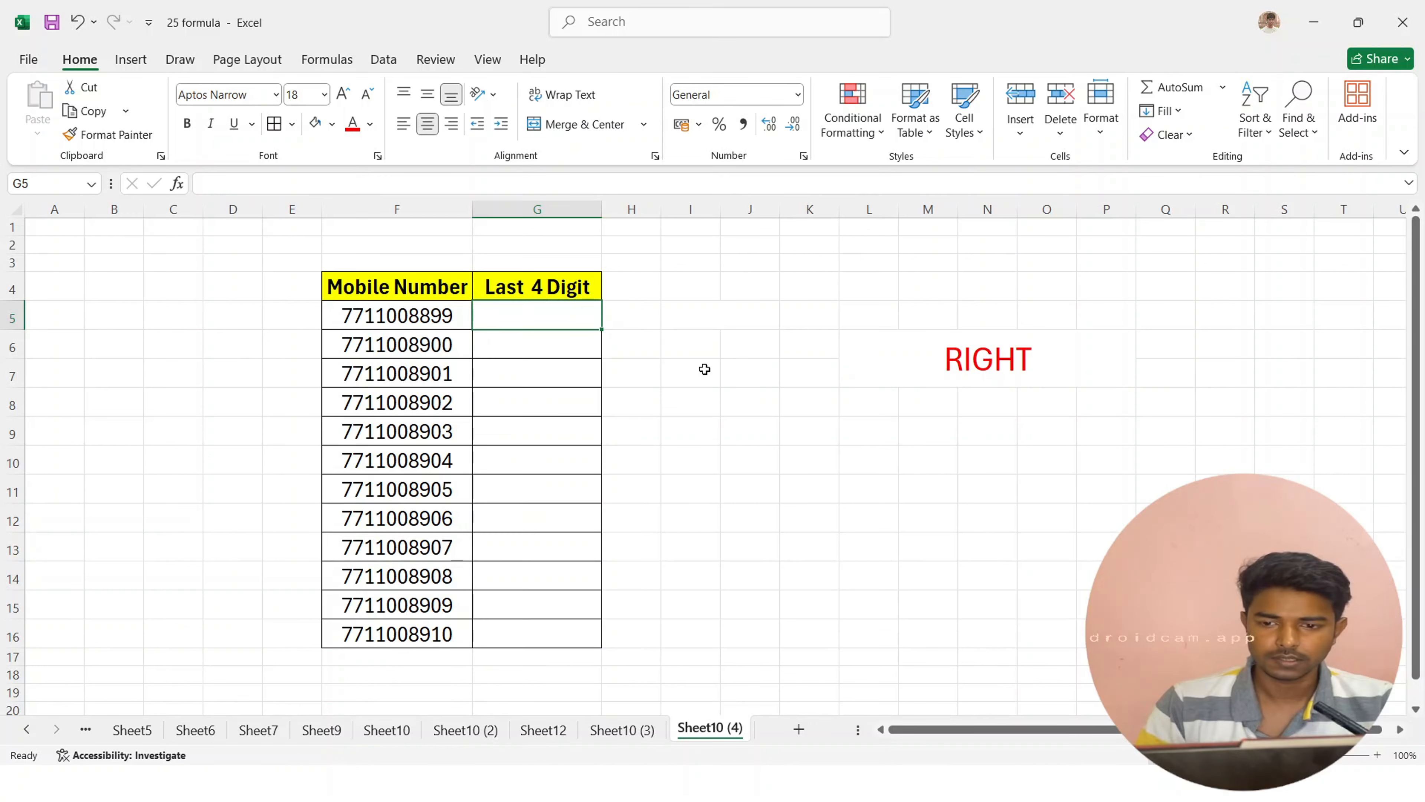
Enter the formula =RIGHT(F5,4) in G5 of the RIGHT example to extract the first mobile number's last four digits
left_click(705, 369)
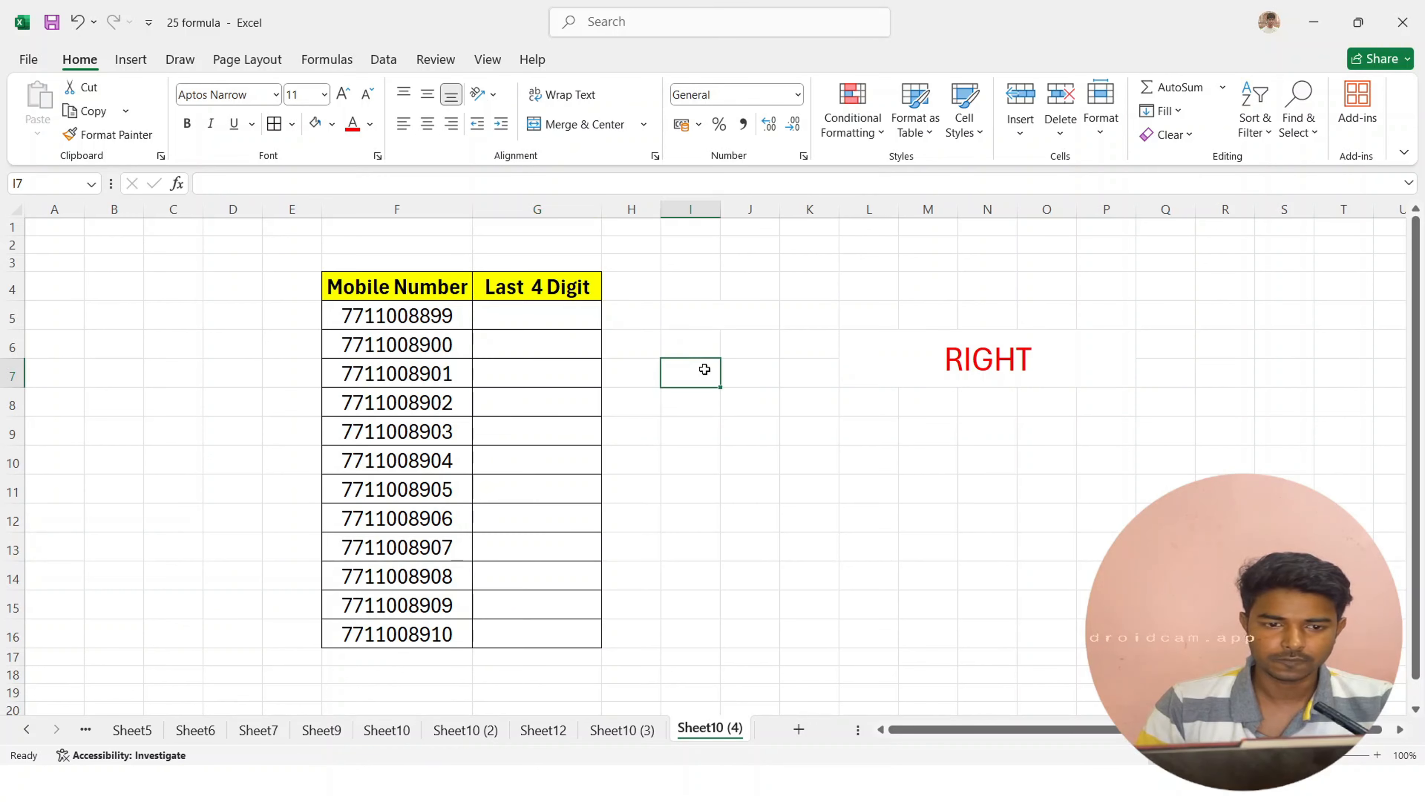
left_click(562, 329)
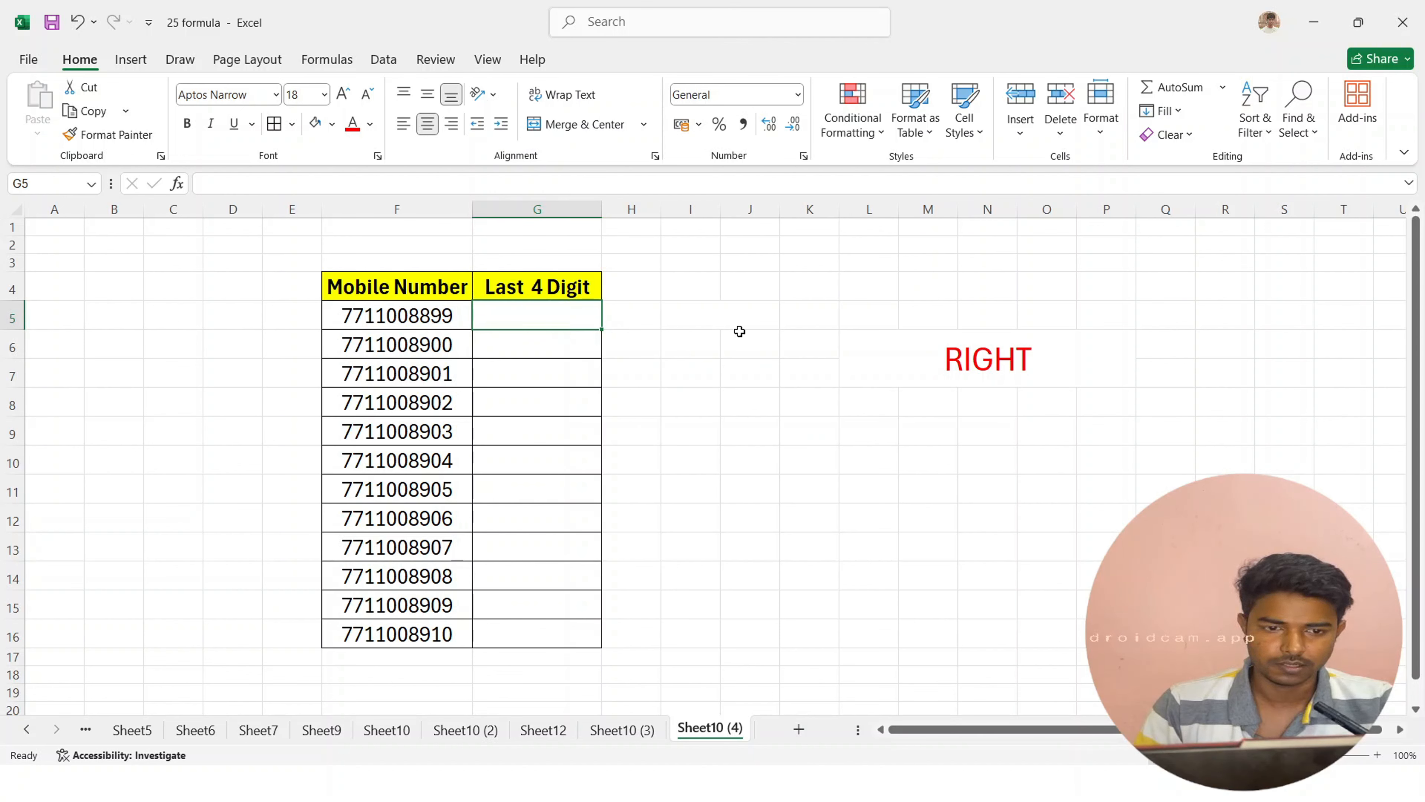
type("=right")
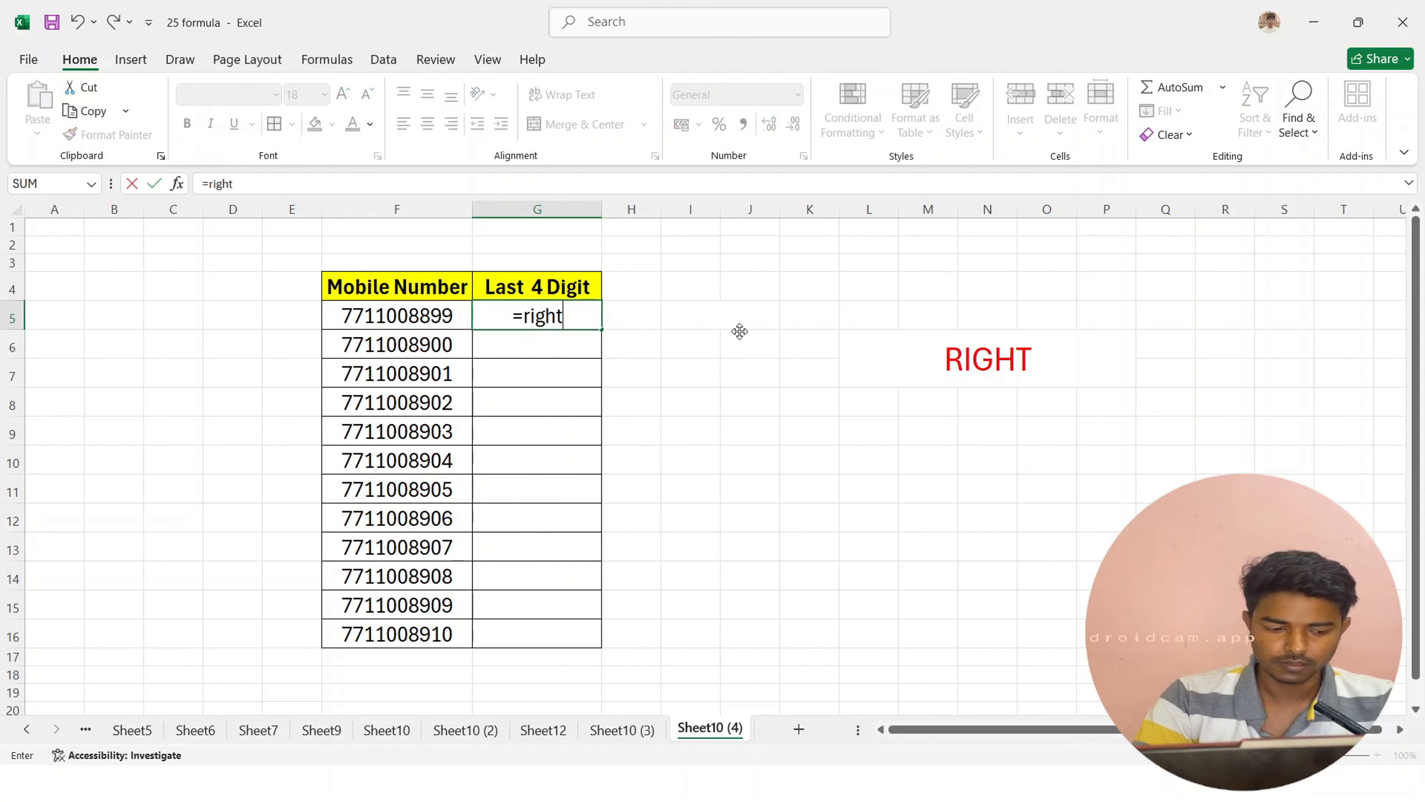
key("Tab")
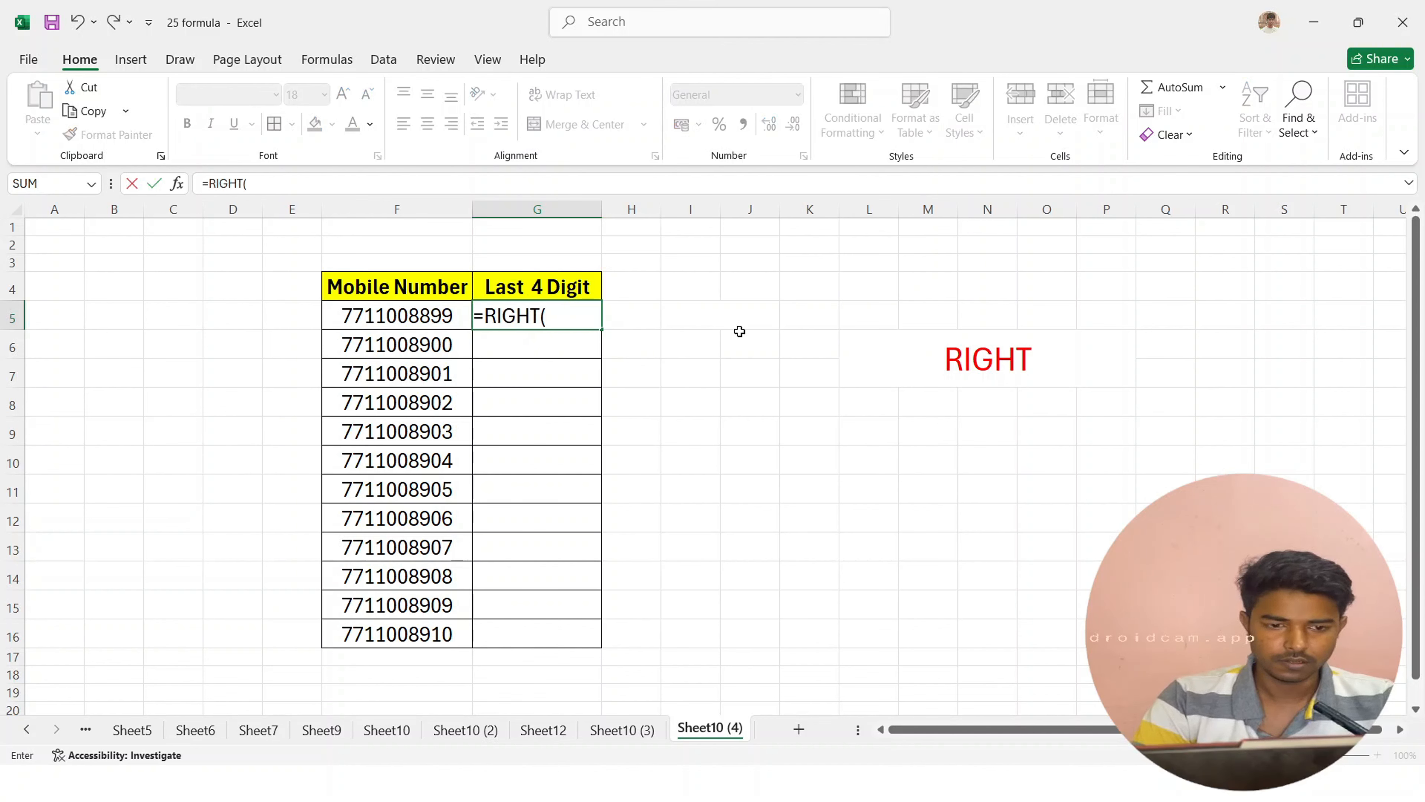
left_click(459, 318)
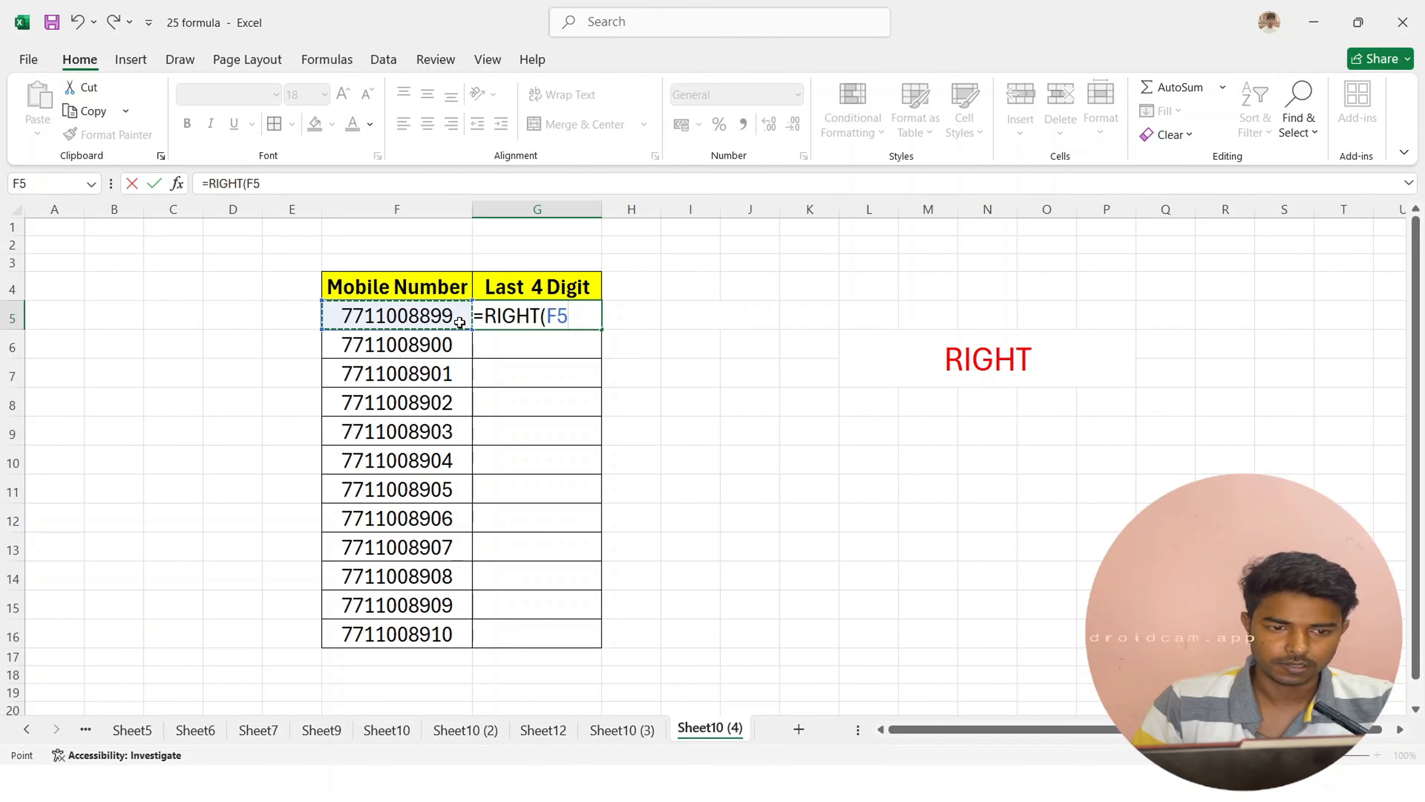
type(",")
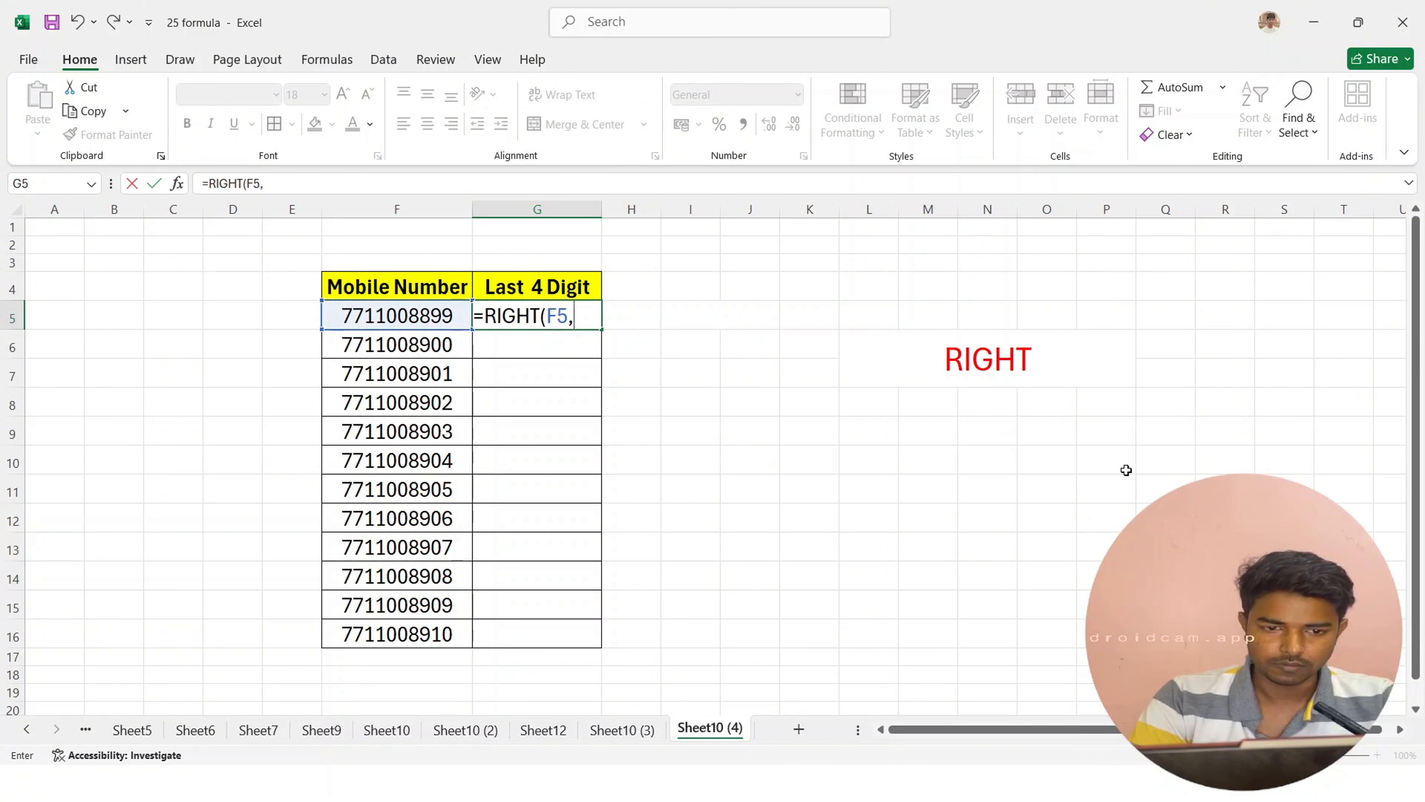
type("4")
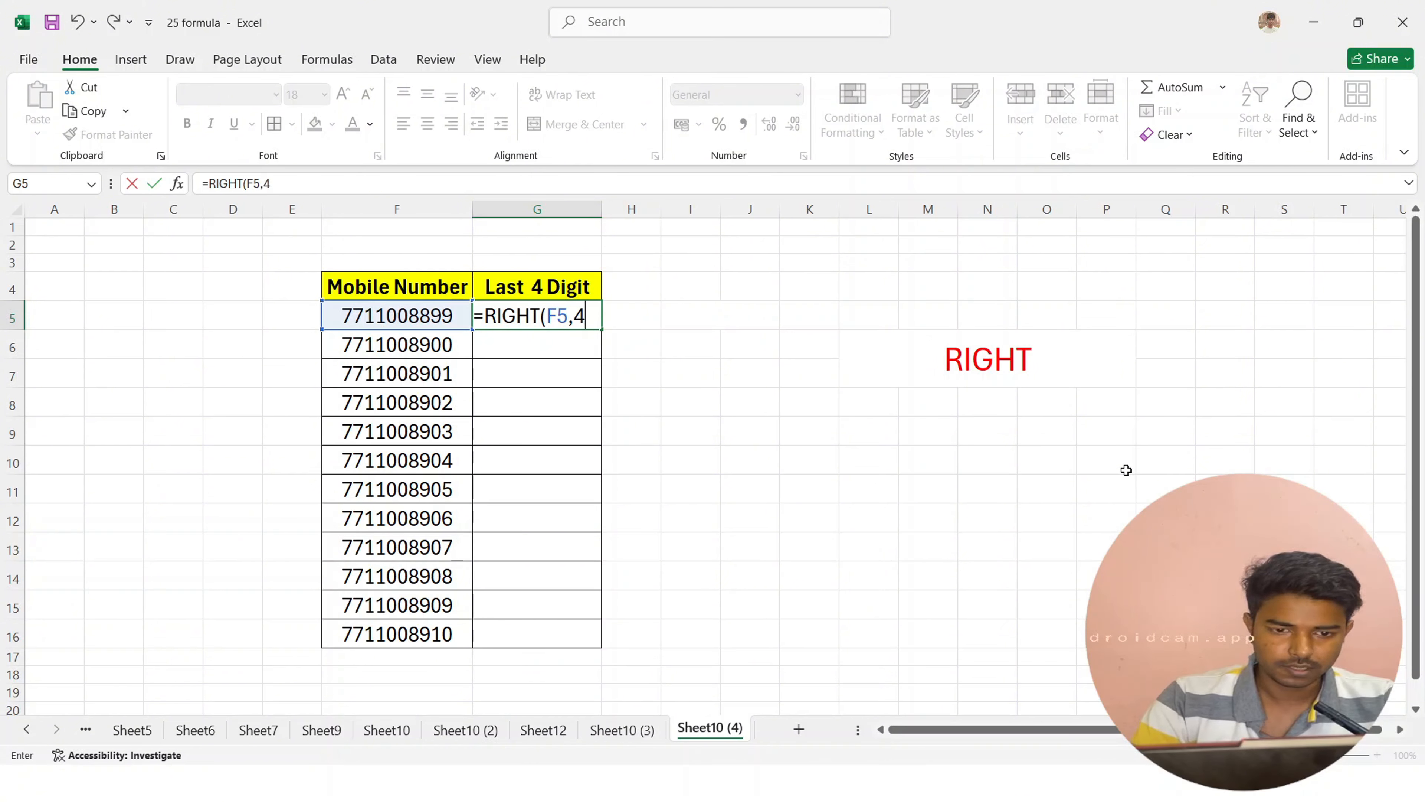
type(")")
key("Return")
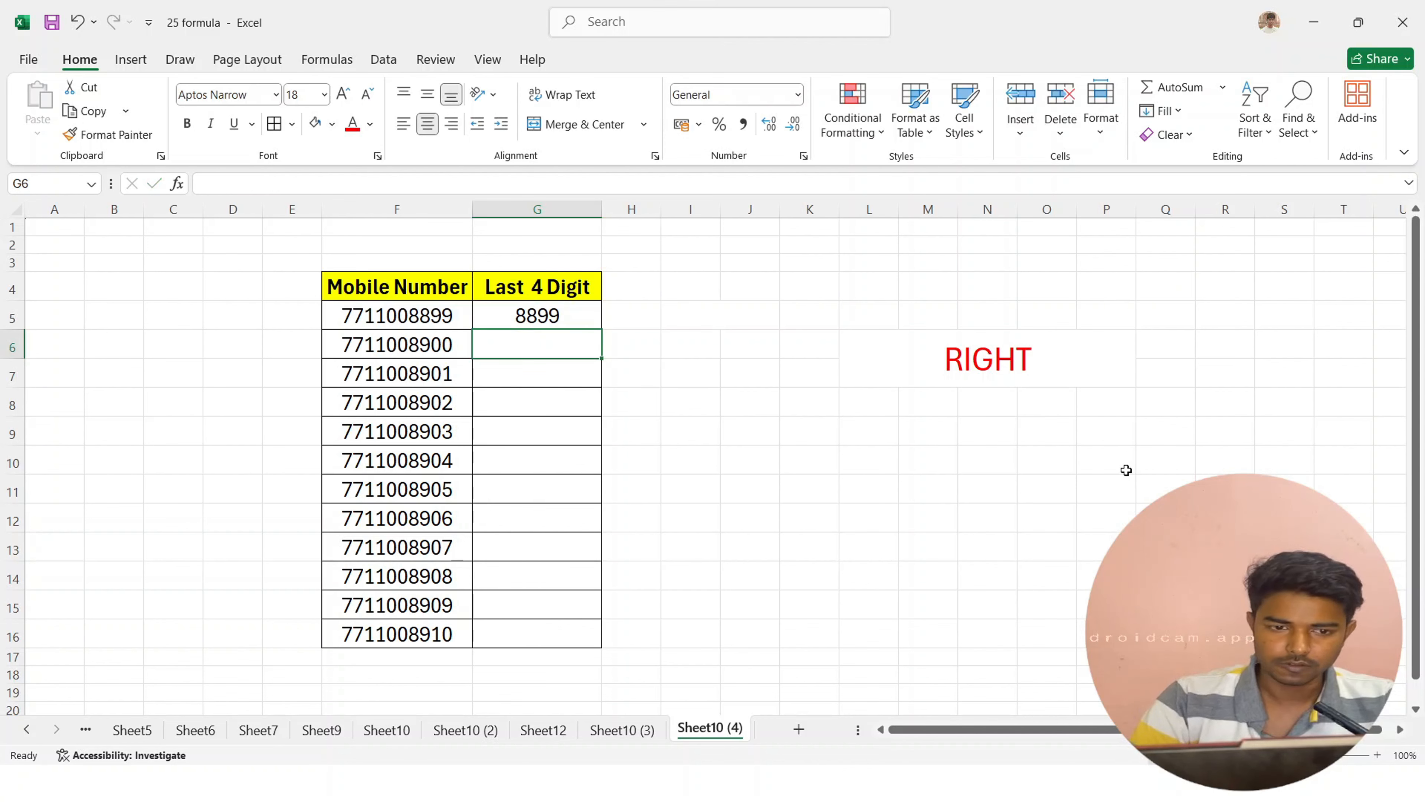
Fill the RIGHT formula from G5 down through G16 for the remaining mobile numbers
left_click_drag(561, 318, 558, 636)
key("ctrl+d")
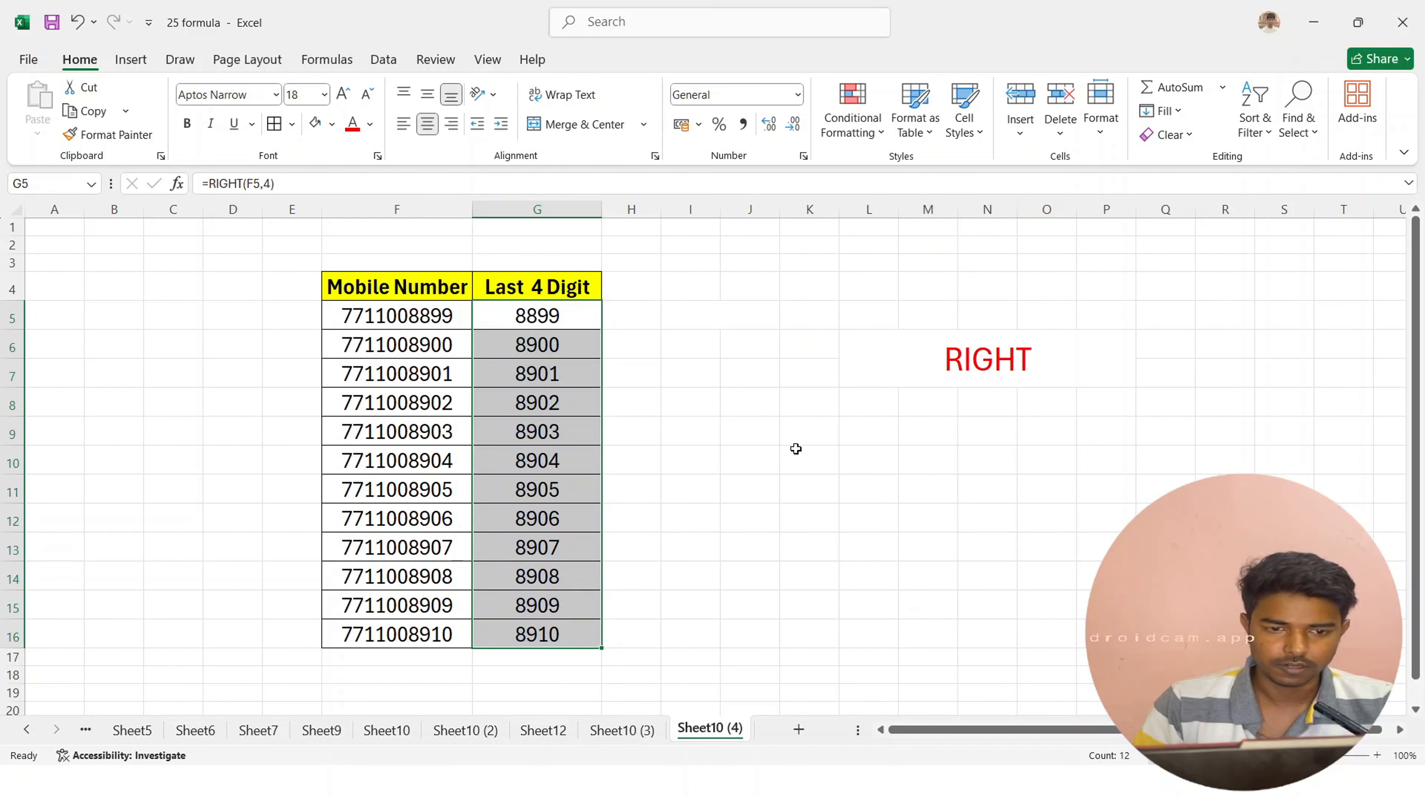
left_click(794, 444)
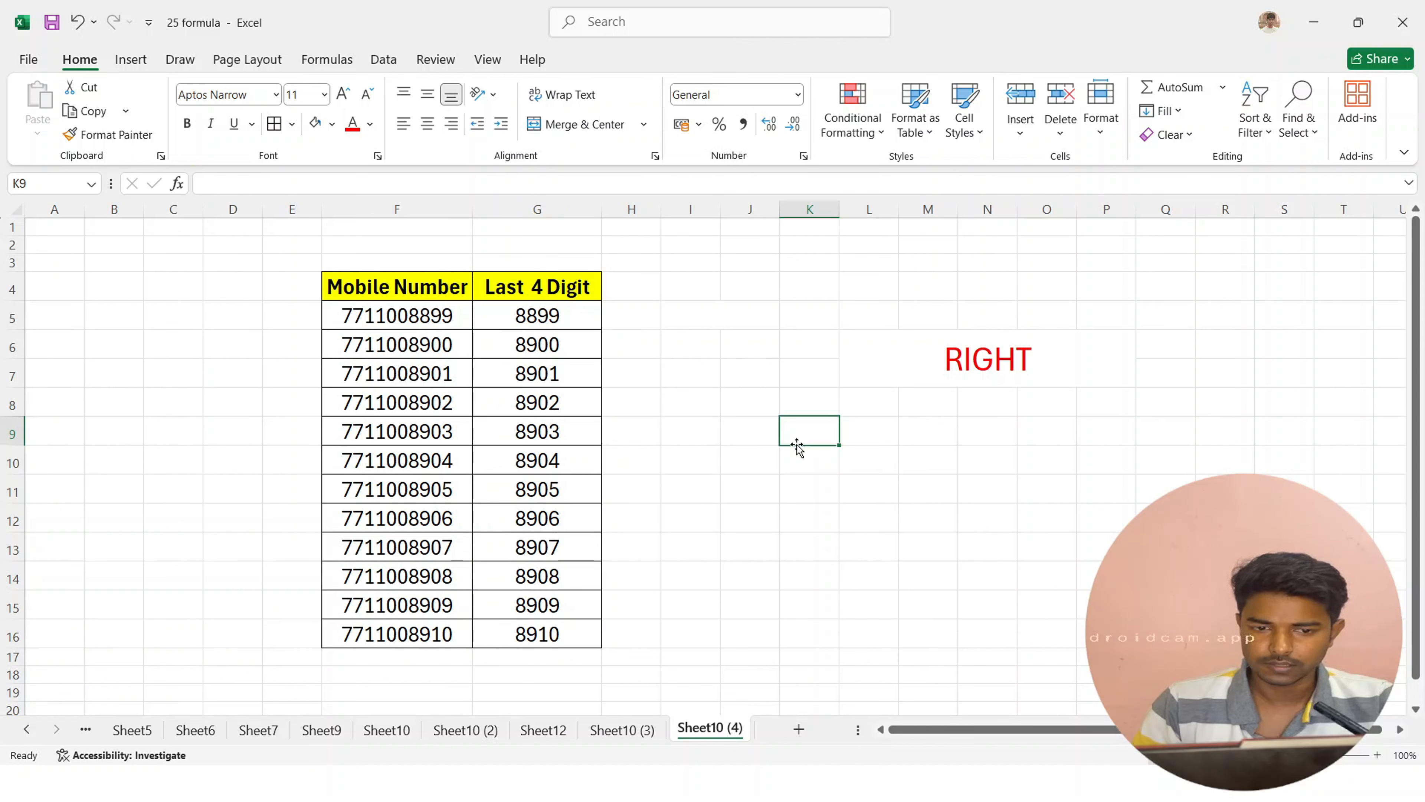
left_click(965, 456)
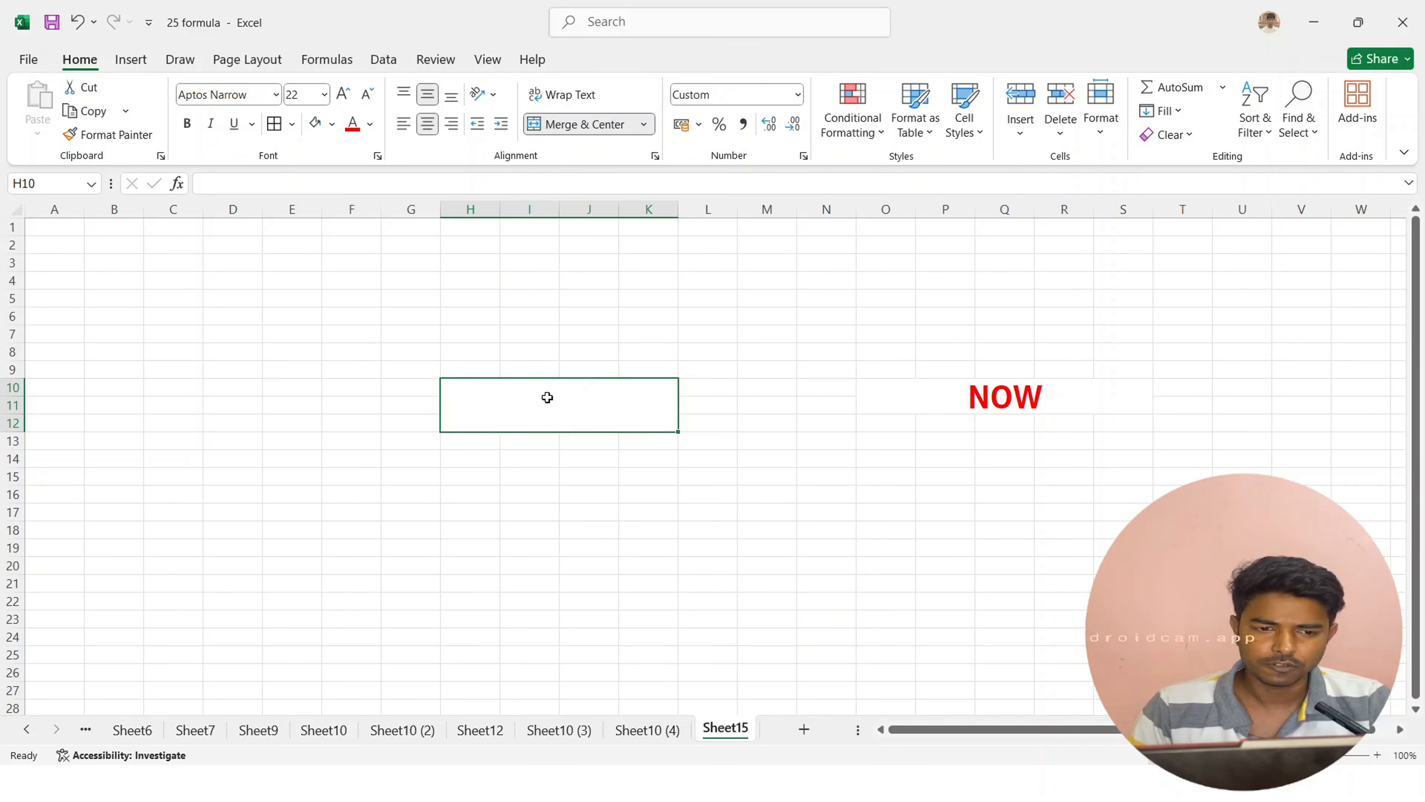
Enter the formula =NOW() in the merged cell H10 of the NOW example to return the current date and time
type("=")
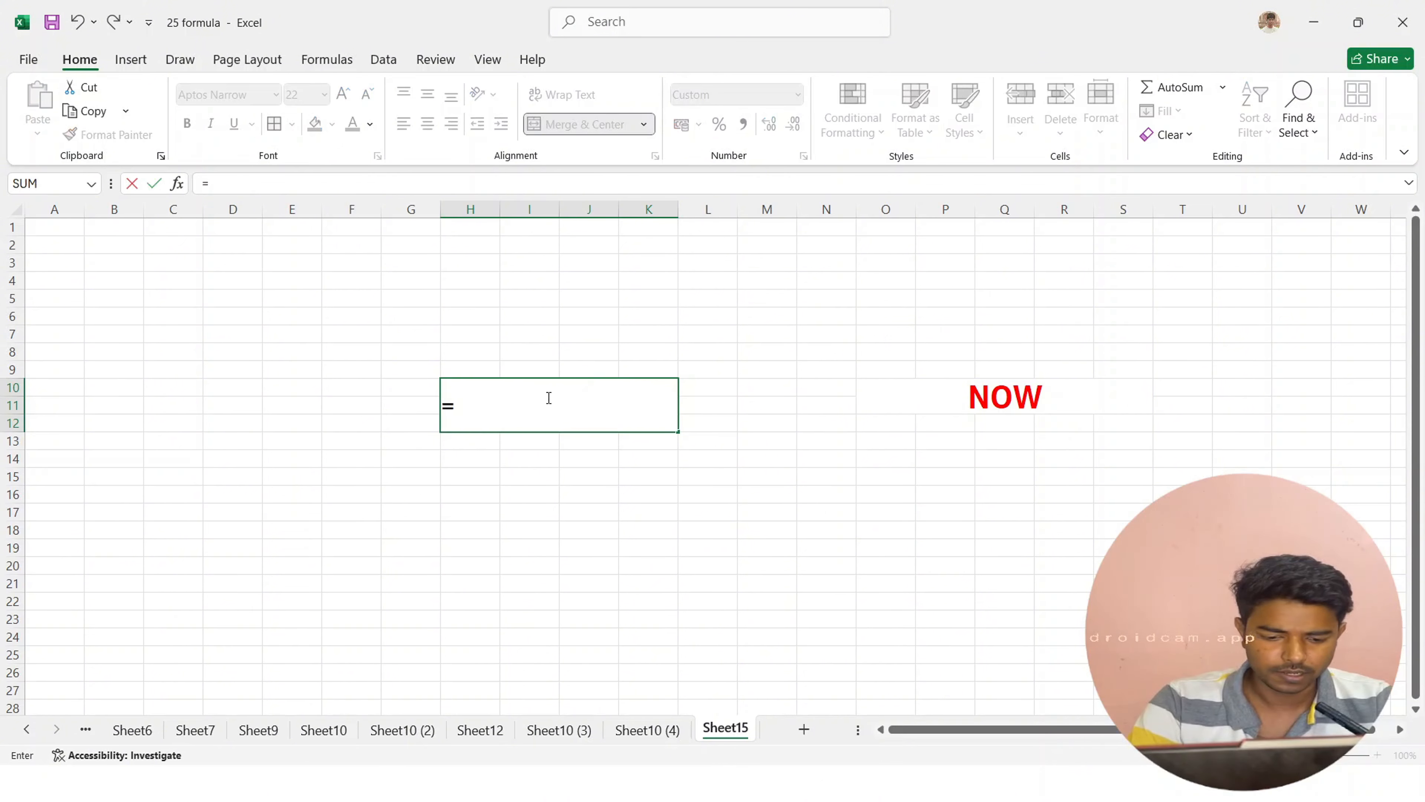
type("now")
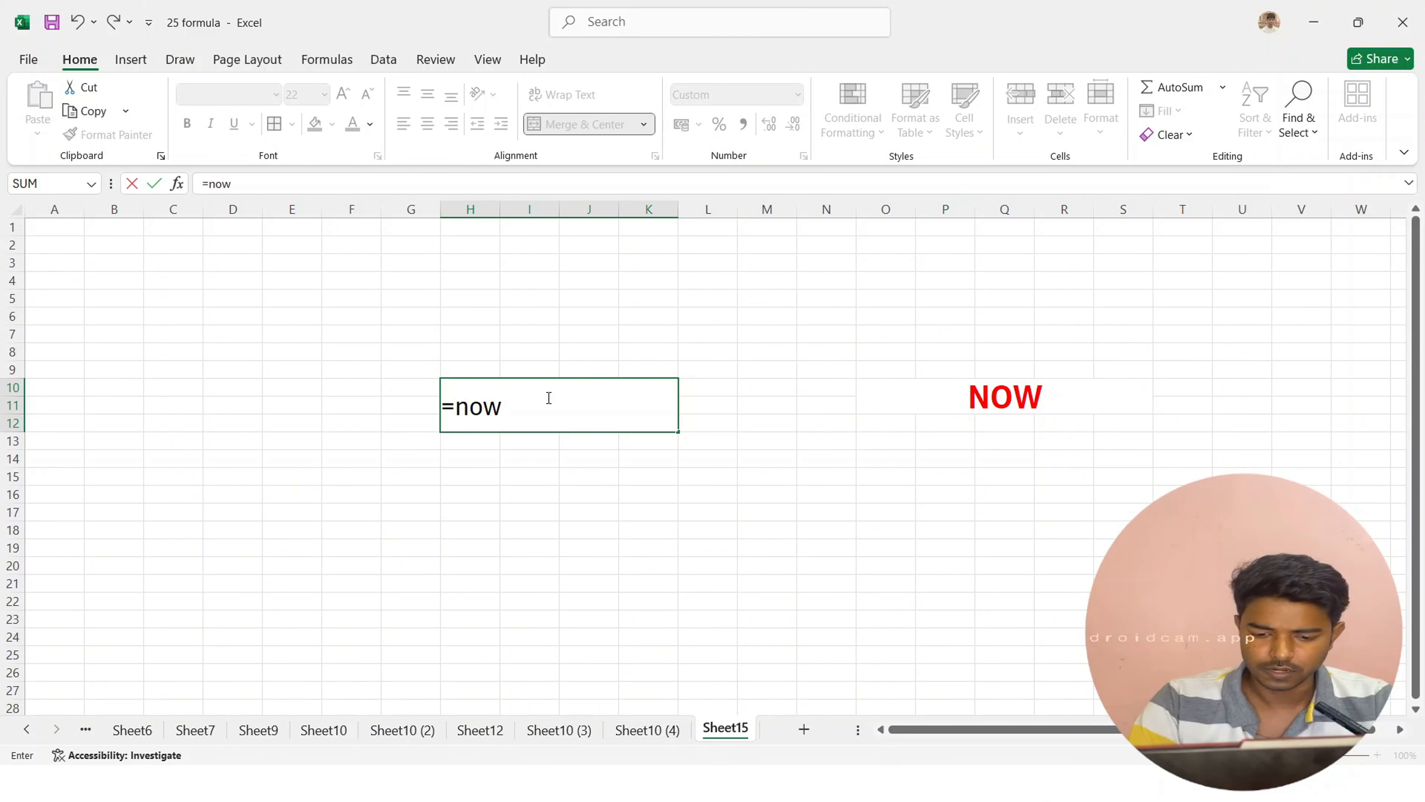
type("()")
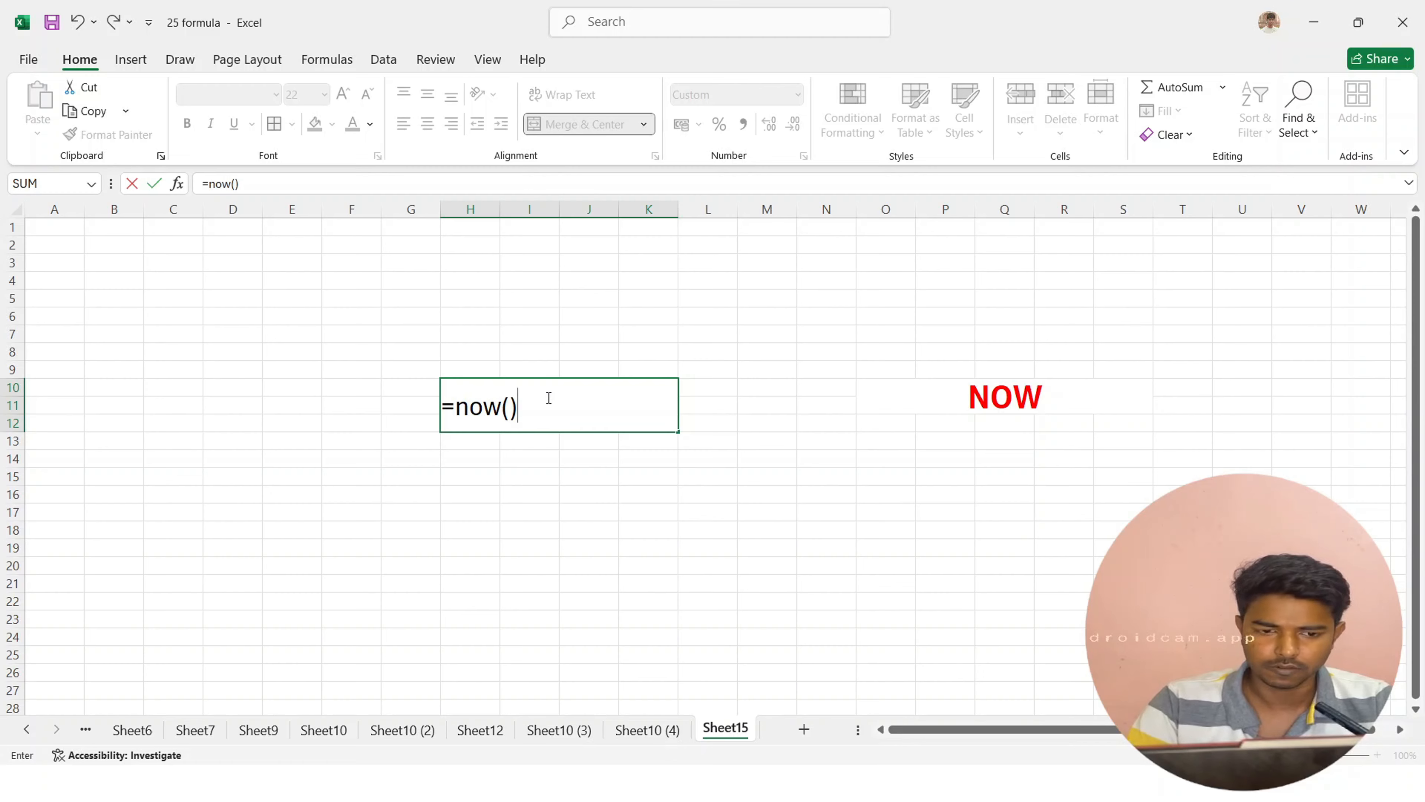
key("Return")
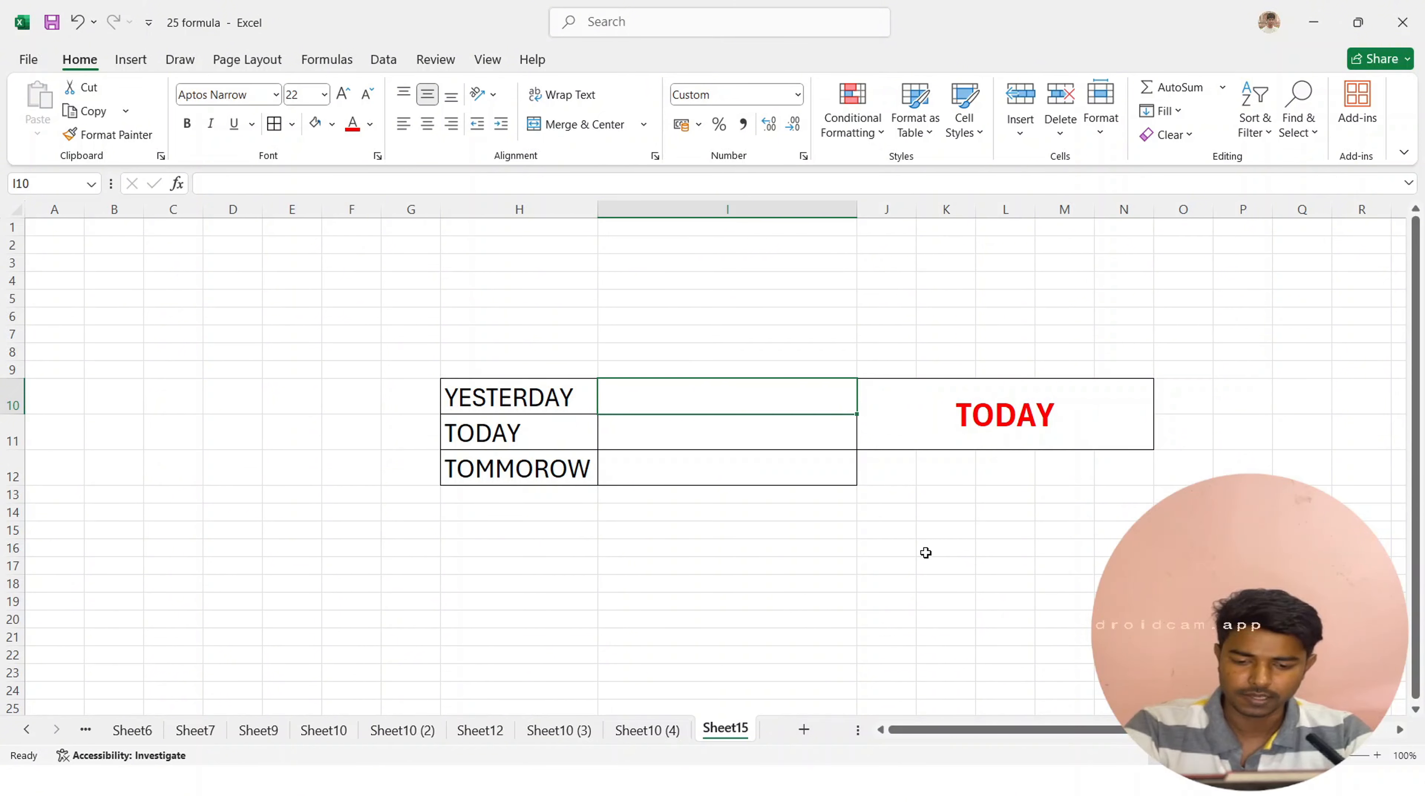
Enter the formula =TODAY()-1 in I10 beside the YESTERDAY label
type("=TO")
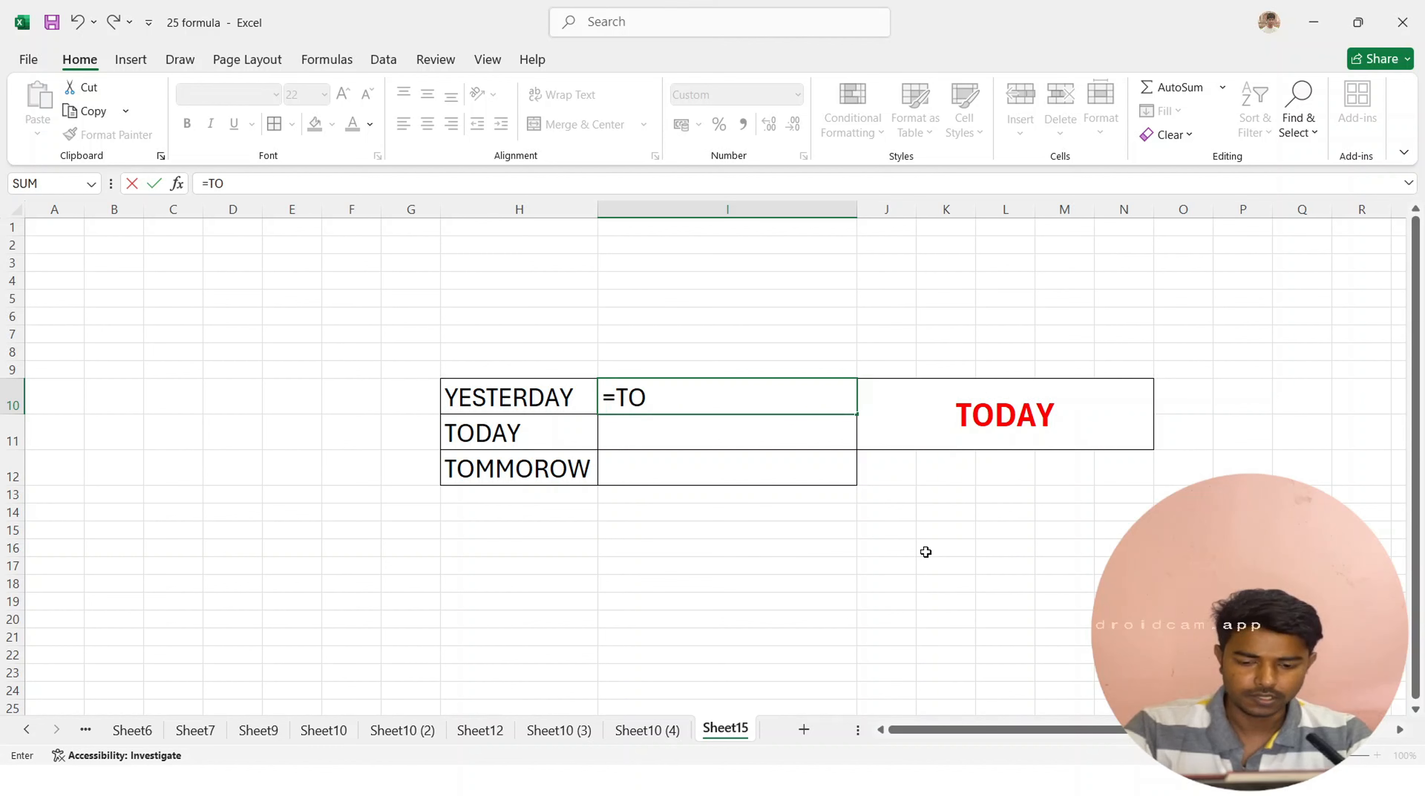
type("DAY(")
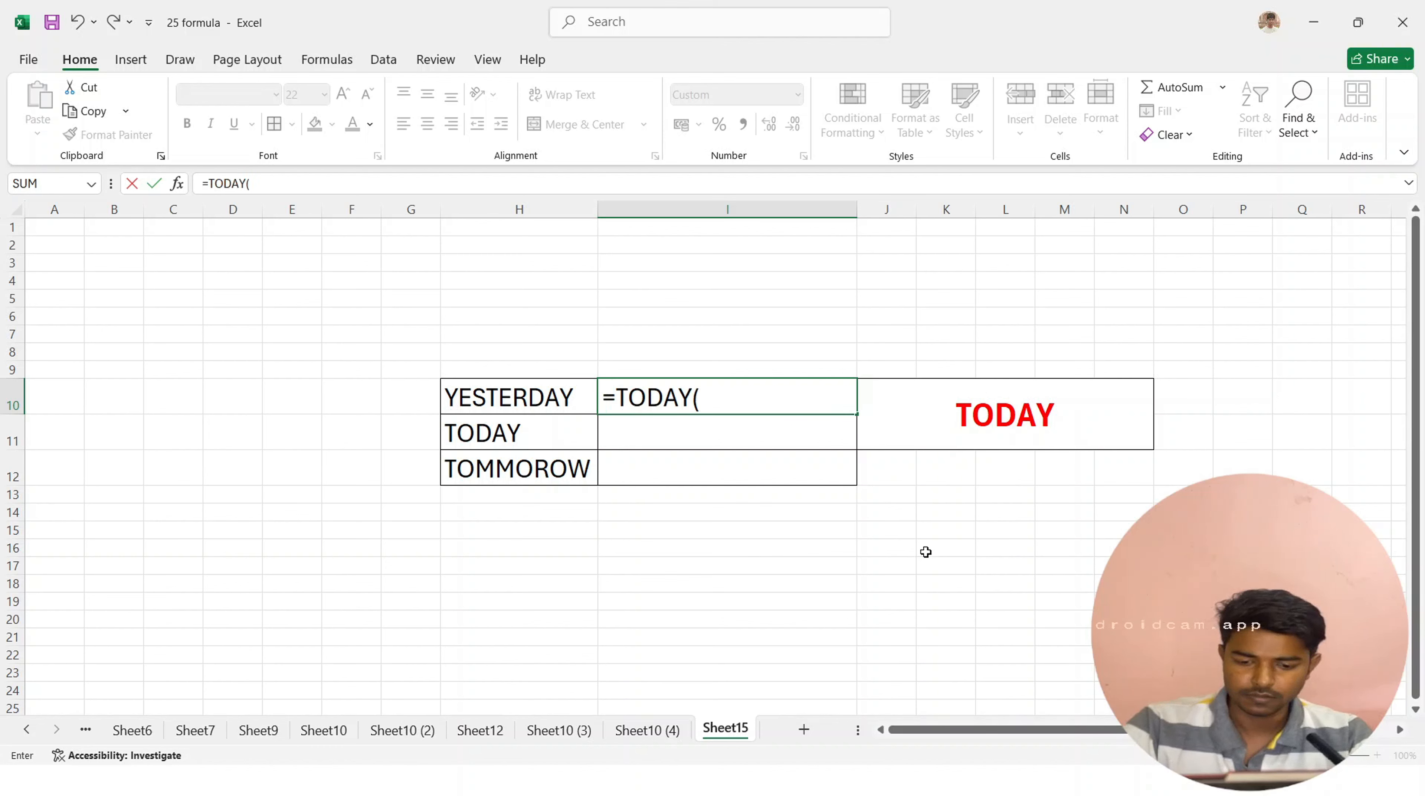
type(")")
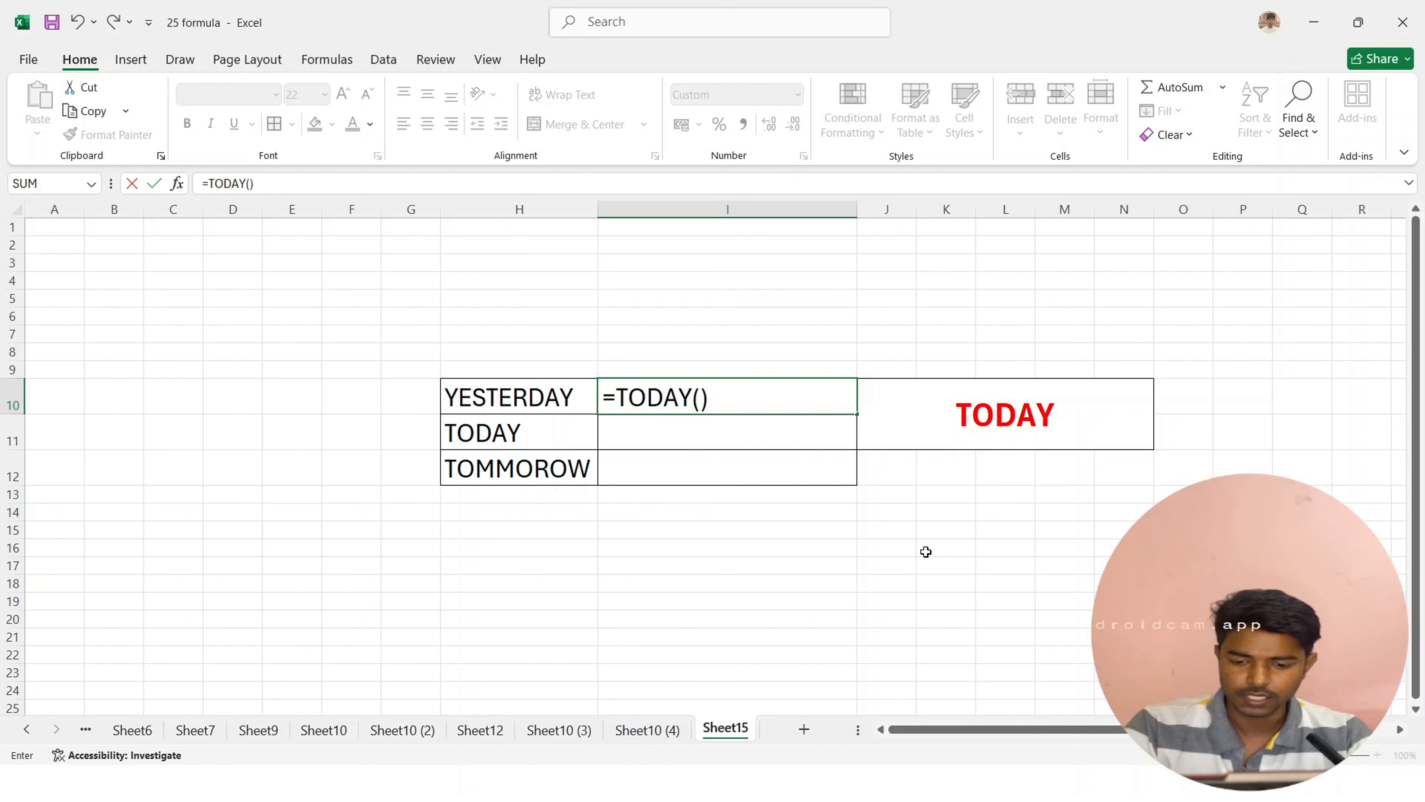
type("-")
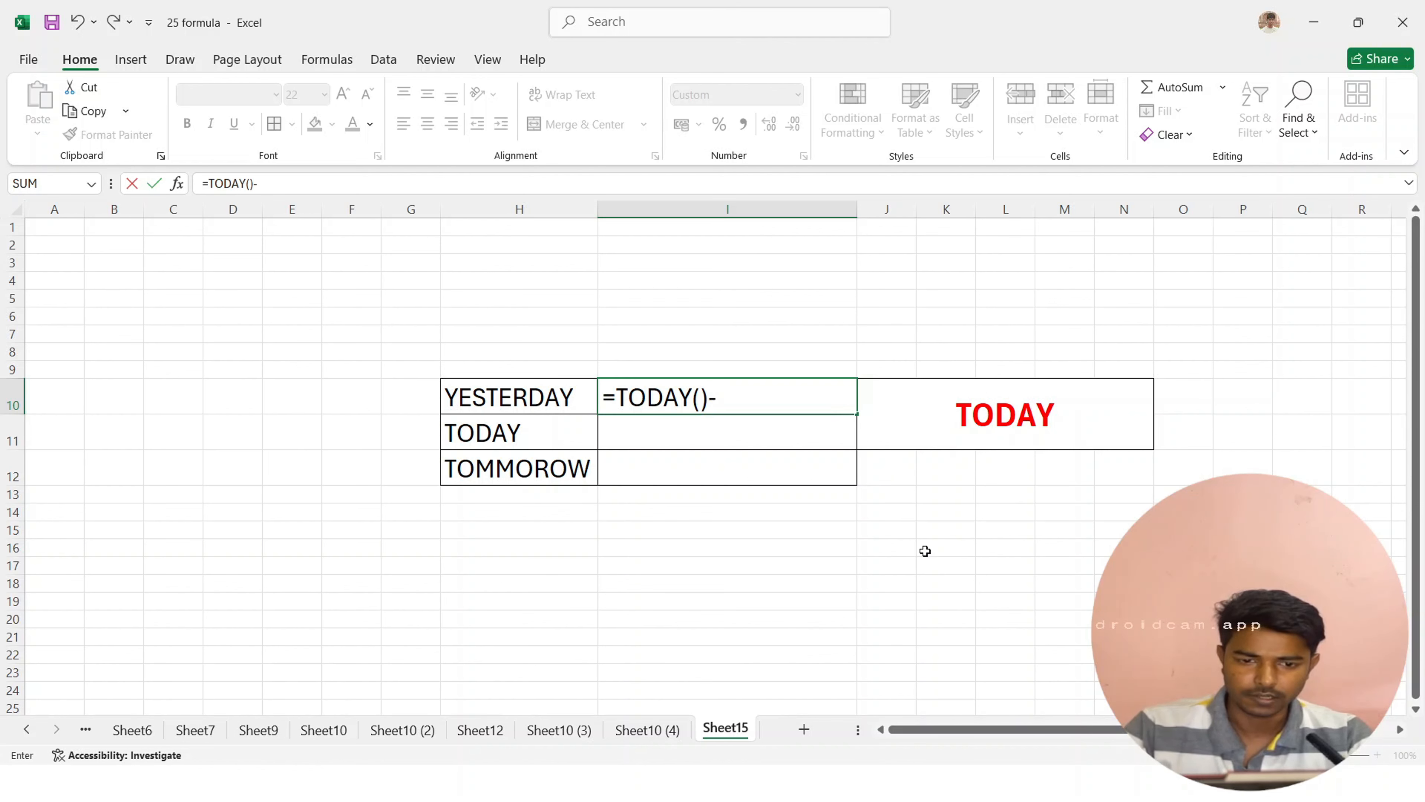
type("1")
key("Return")
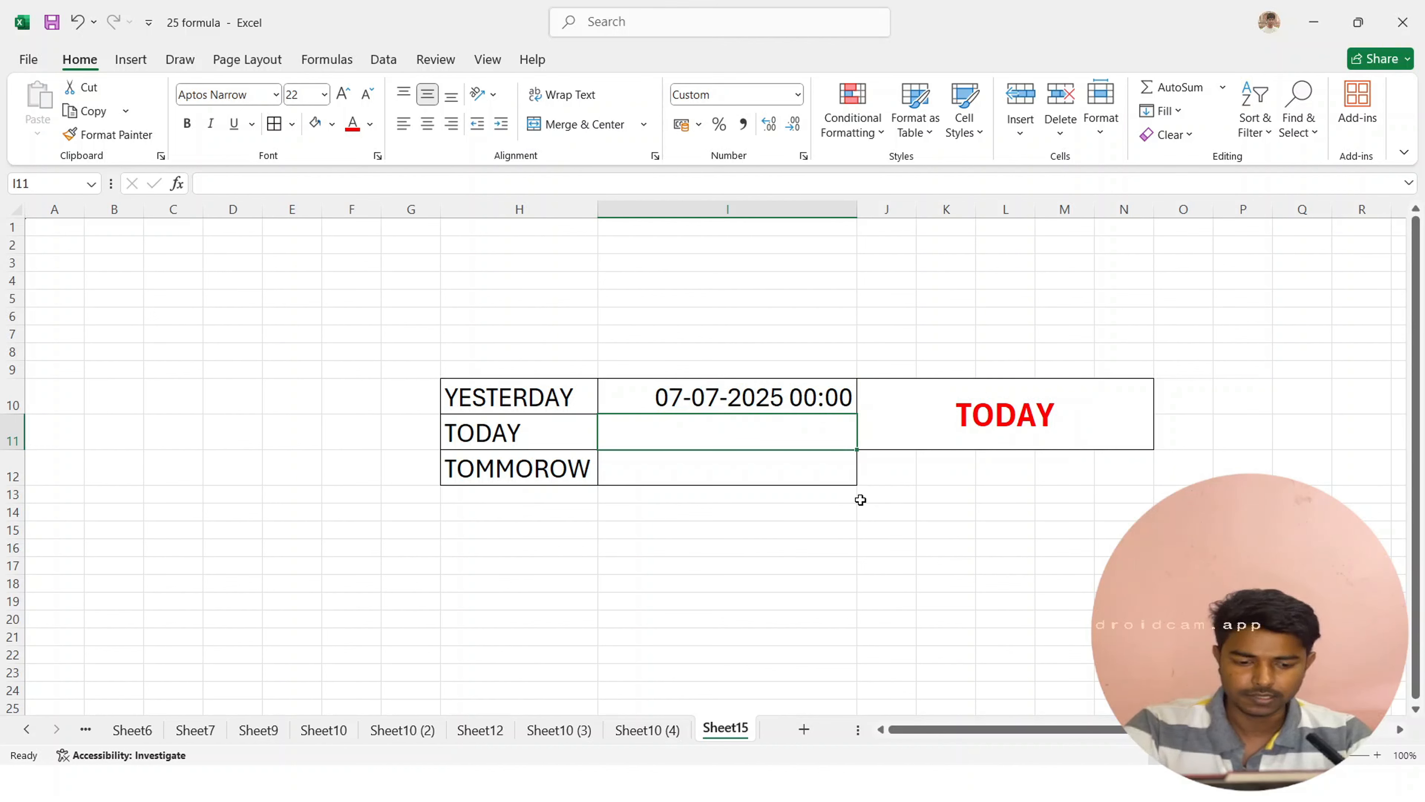
Enter the formula =TODAY() in I11 beside the TODAY label to return the current date
type("=TO")
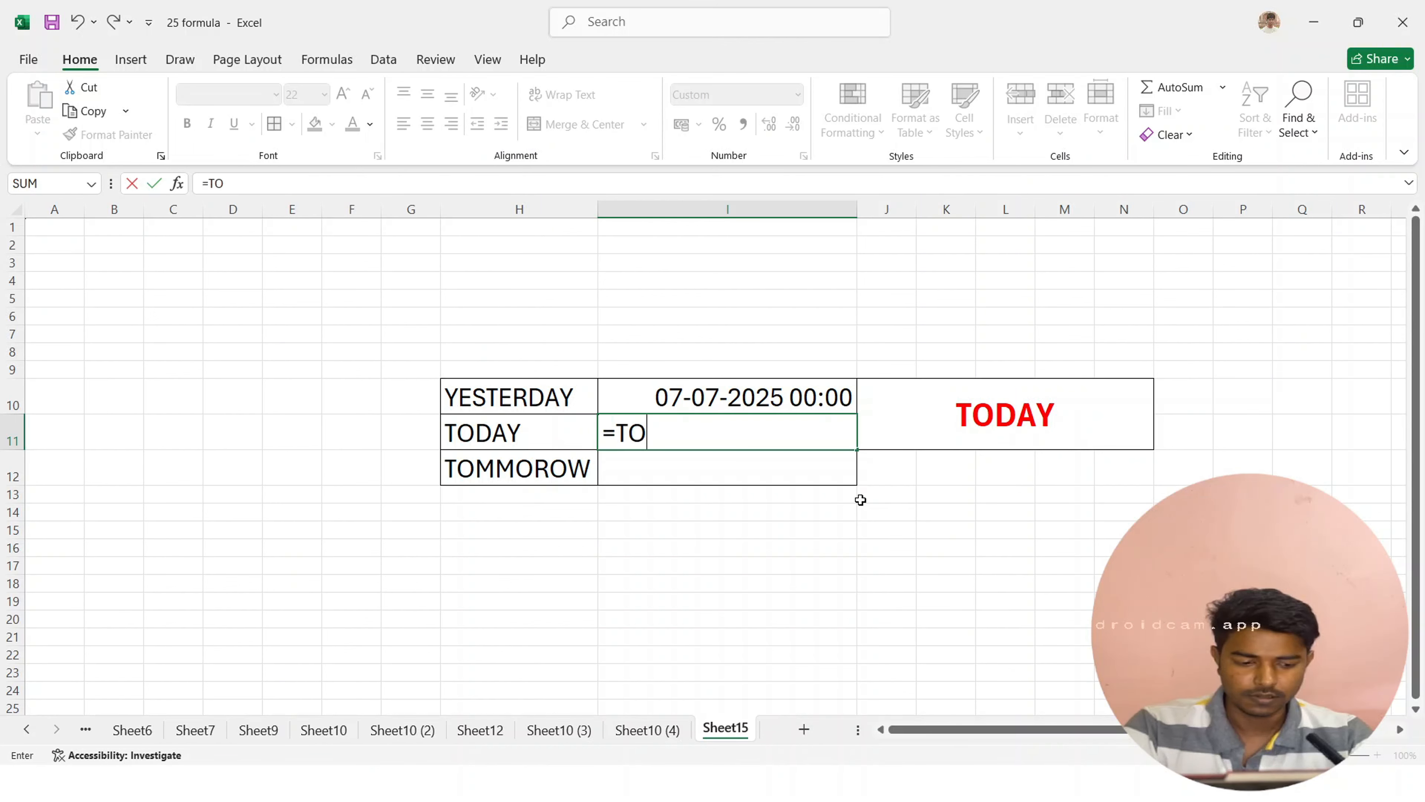
type("DAY(")
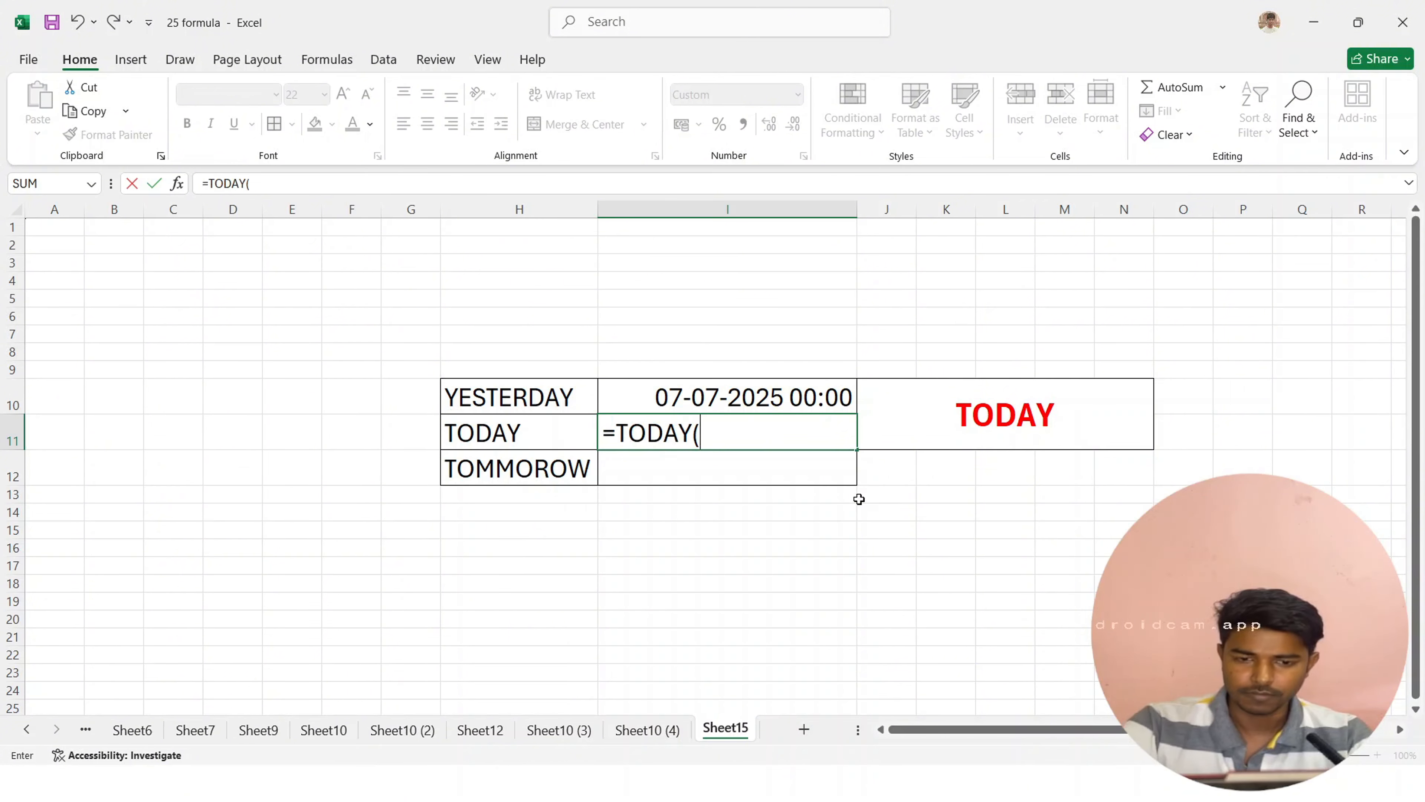
type(")")
key("Return")
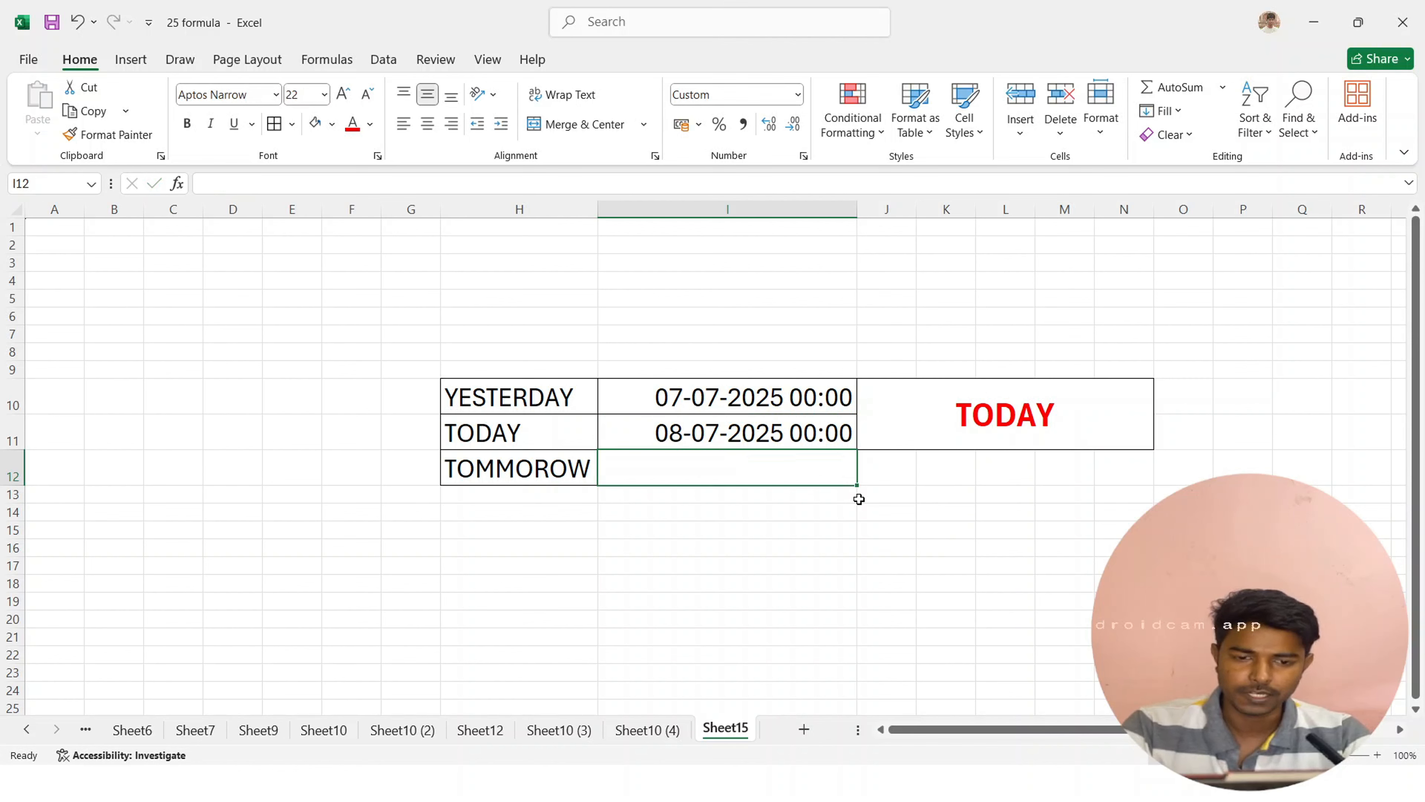
Enter the formula =TODAY()+1 in I12 beside the TOMMOROW label
type("=TO")
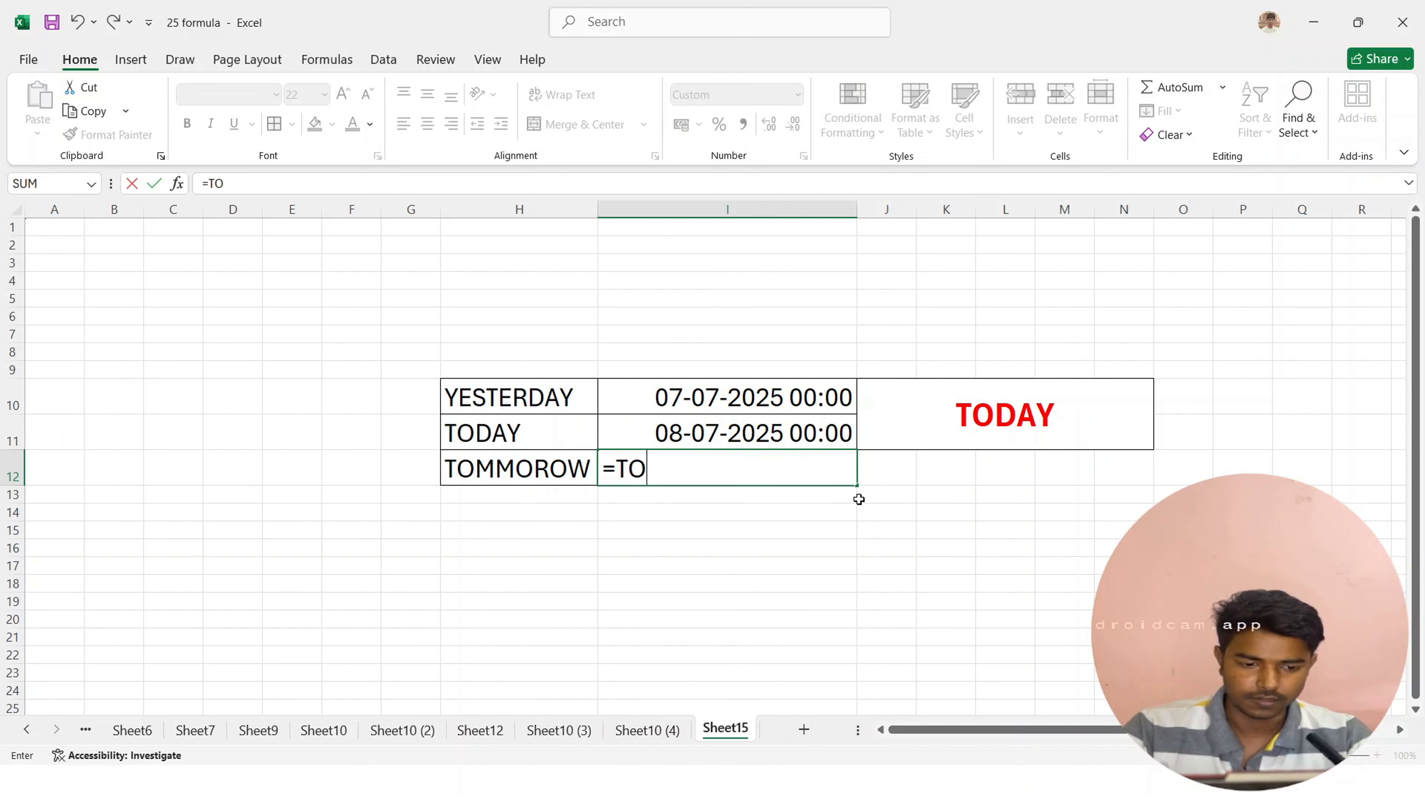
type("Q")
key("BackSpace")
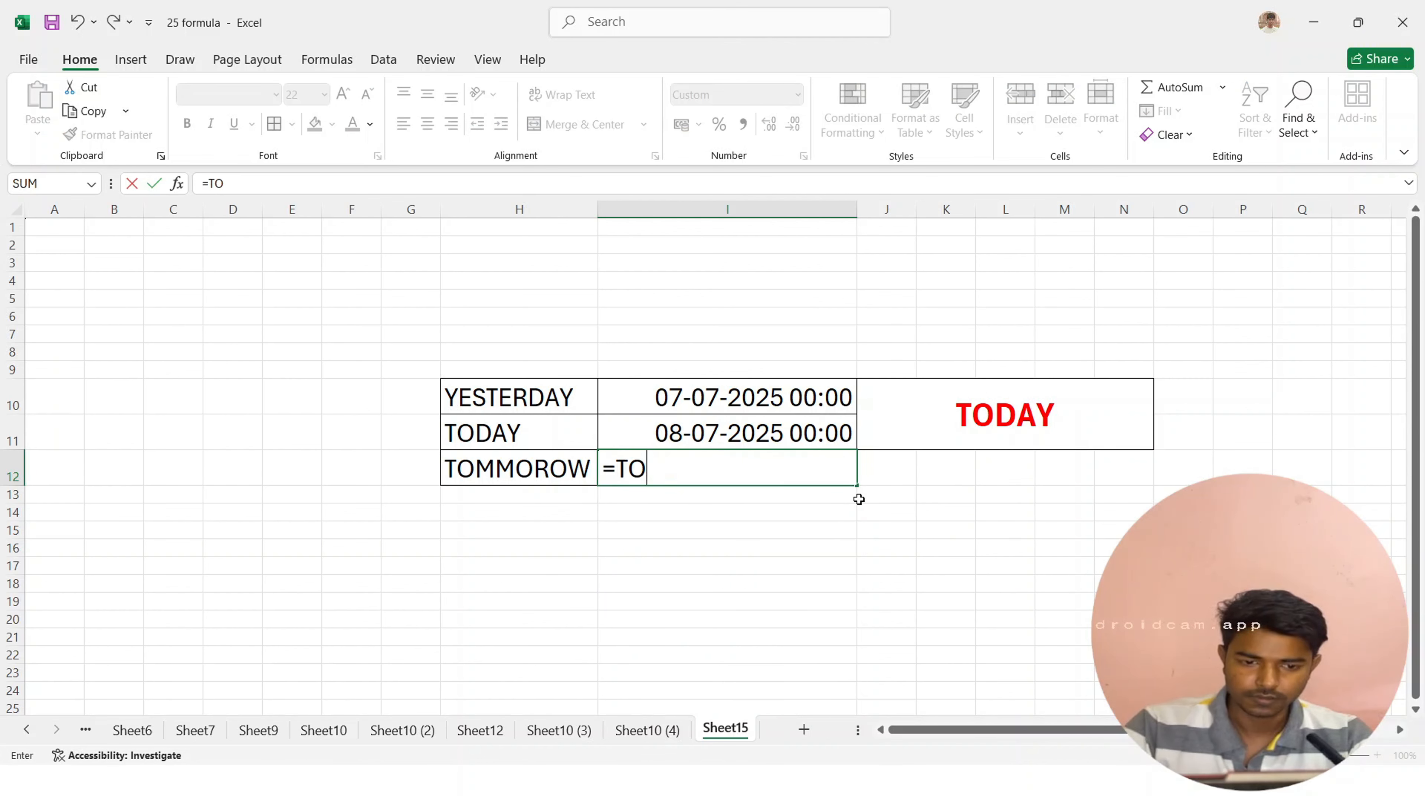
type("DAY(")
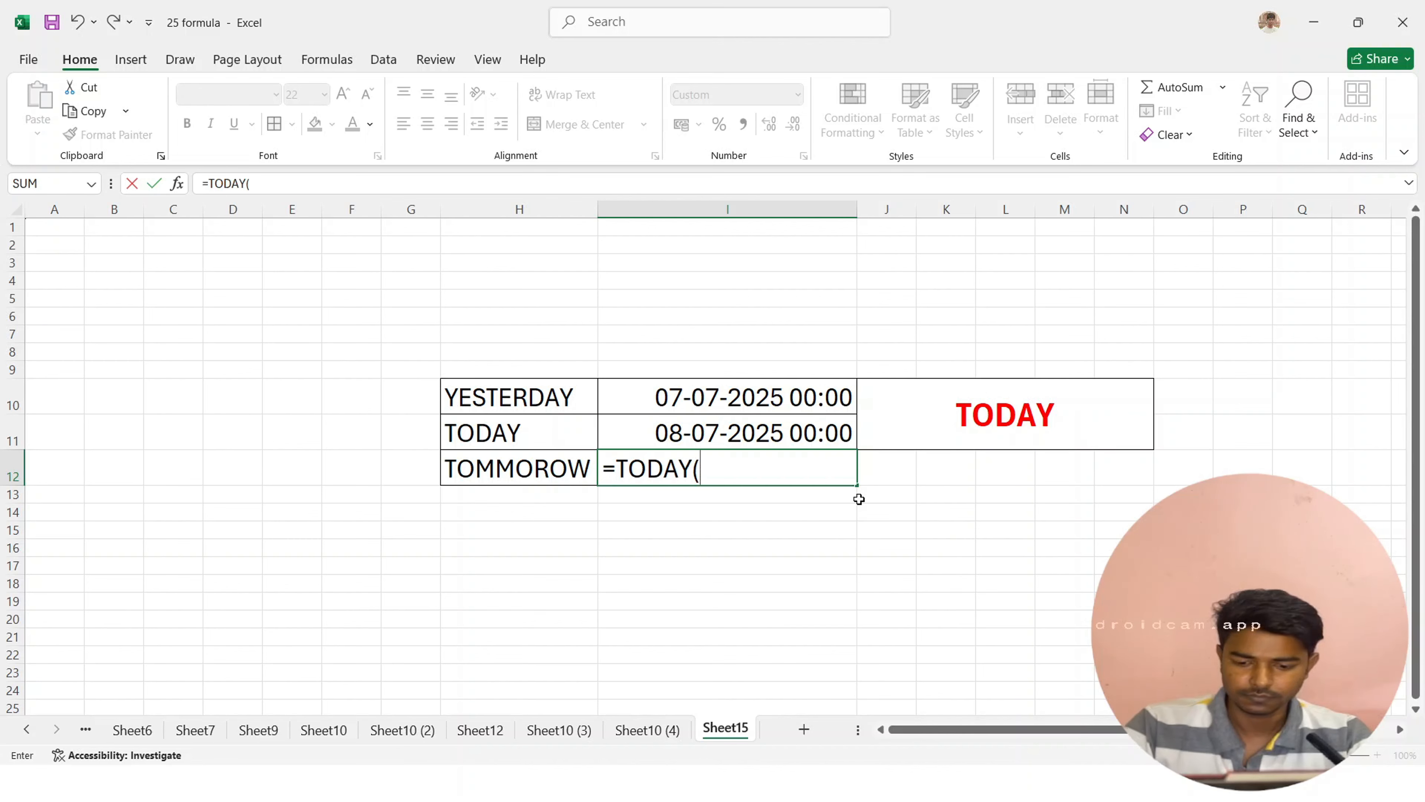
type(")+1")
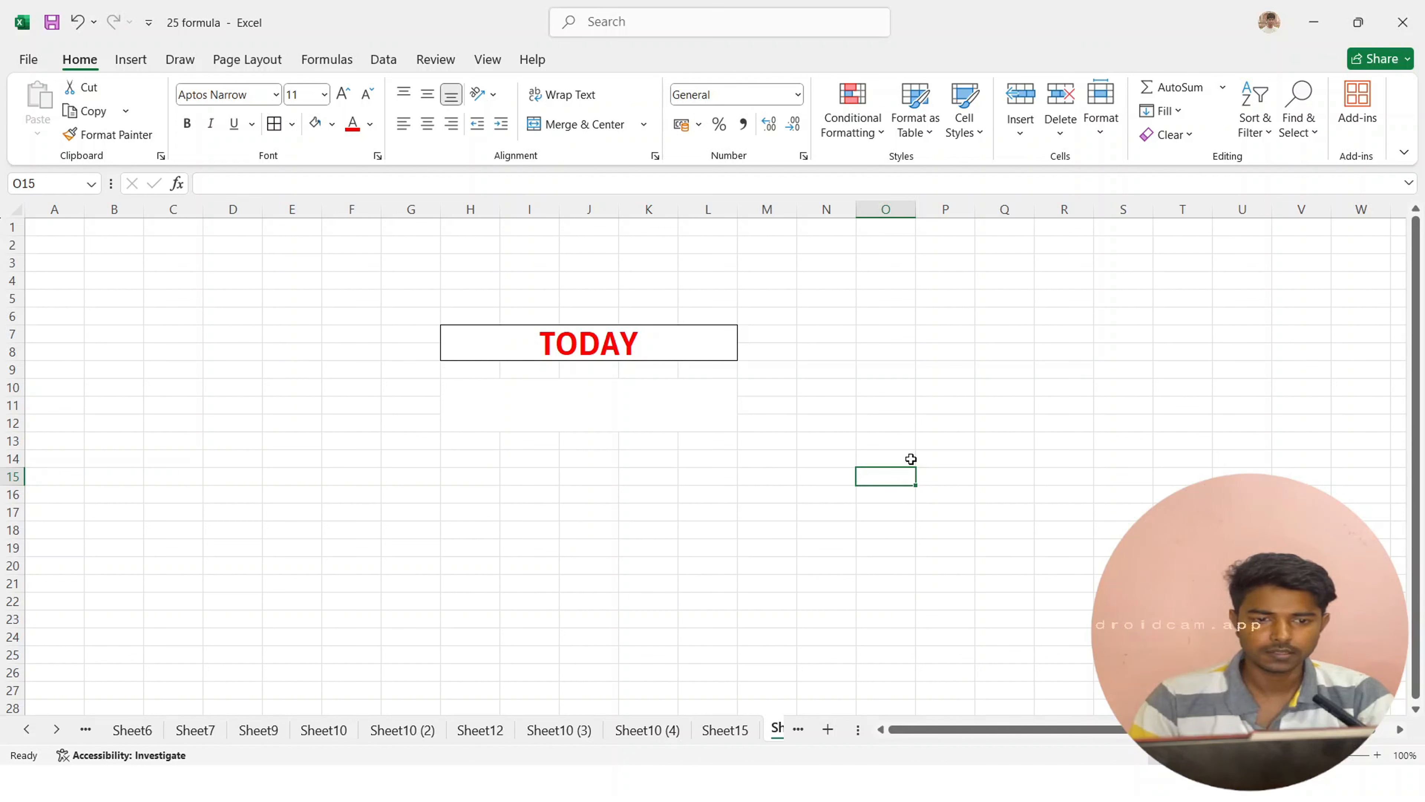
Replace the heading in merged cell H7 of the next example sheet with TIME
left_click(660, 349)
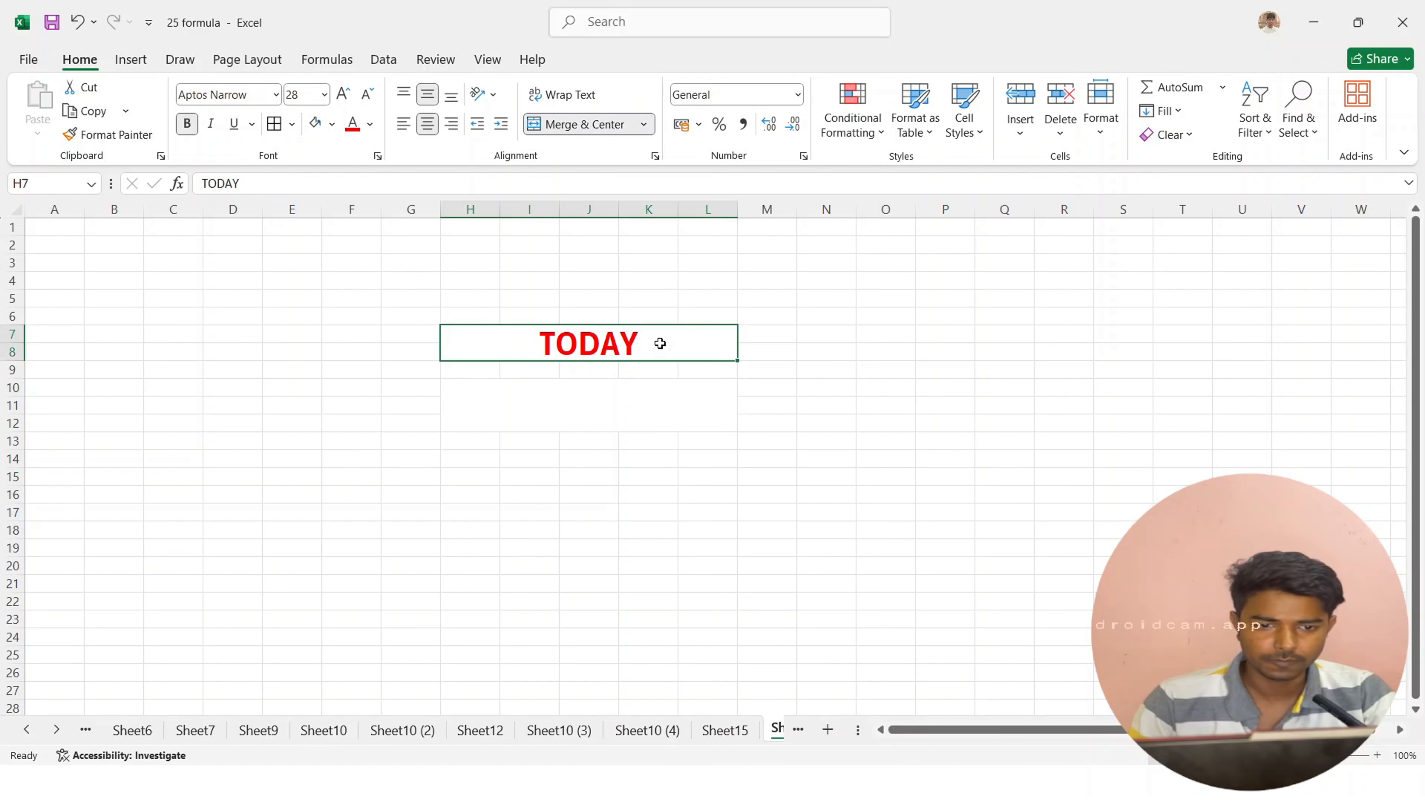
type("tim")
key("BackSpace")
key("BackSpace")
key("BackSpace")
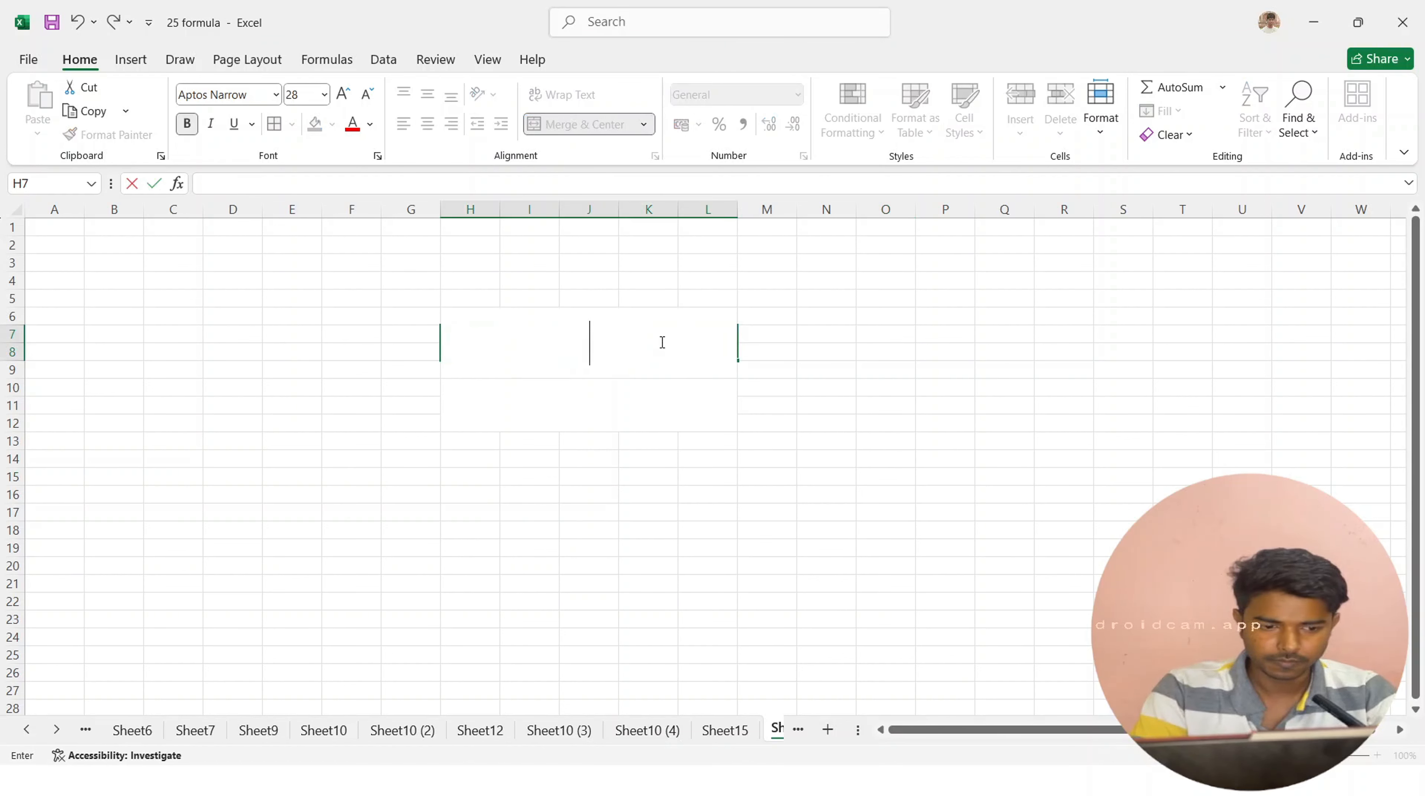
type("TIME")
key("Return")
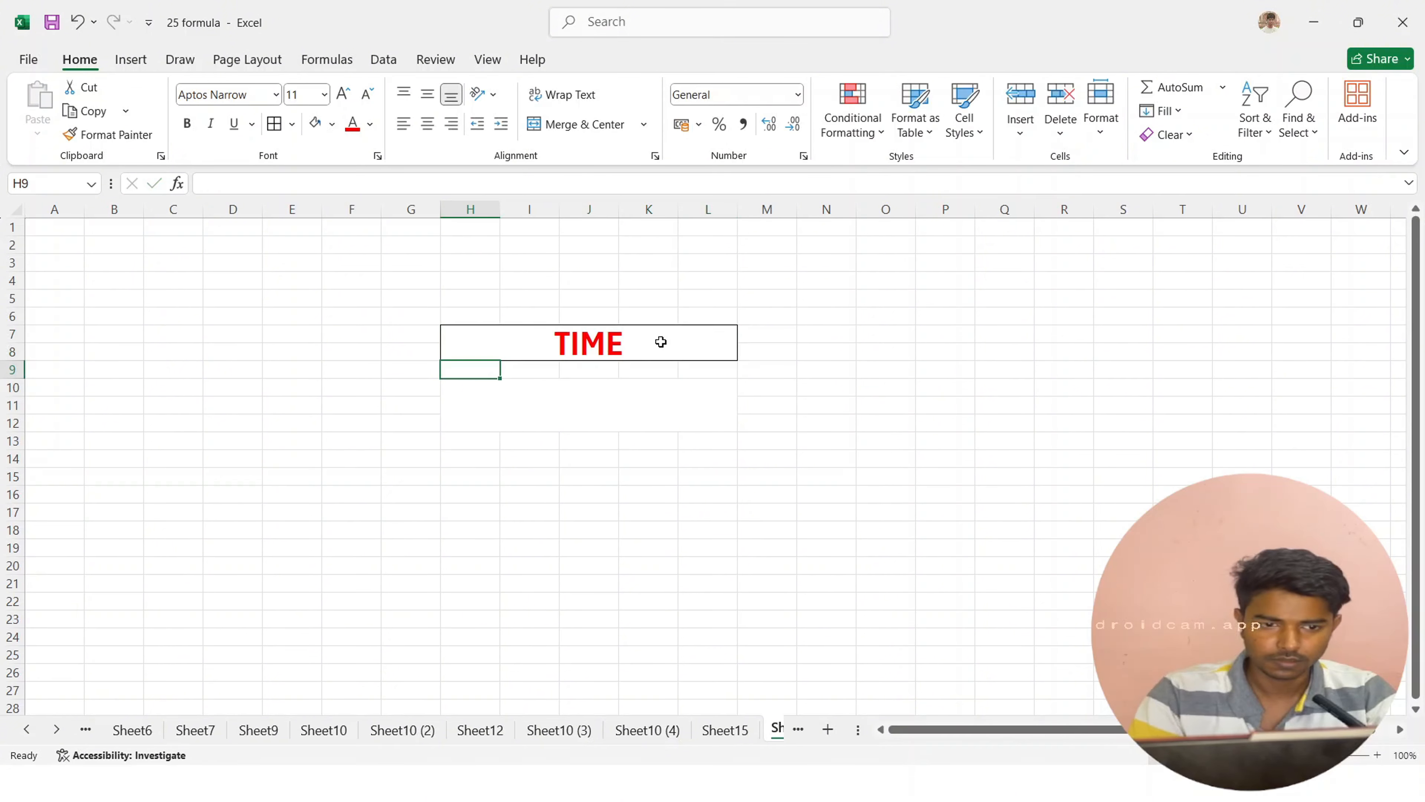
Enter the formula =TIME(04,30,50) in the merged cell H10 below the TIME heading
left_click(633, 407)
type("=TIM")
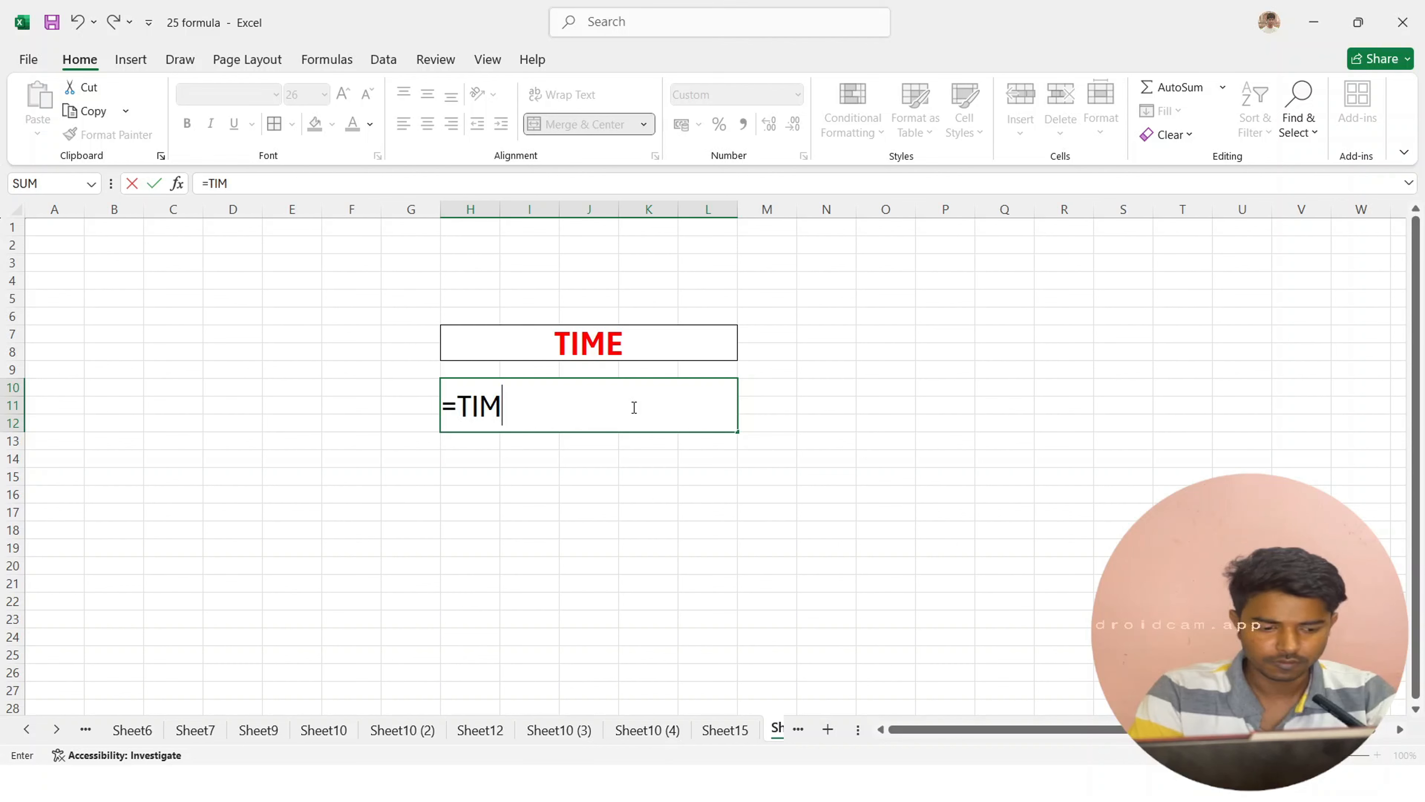
type("E(")
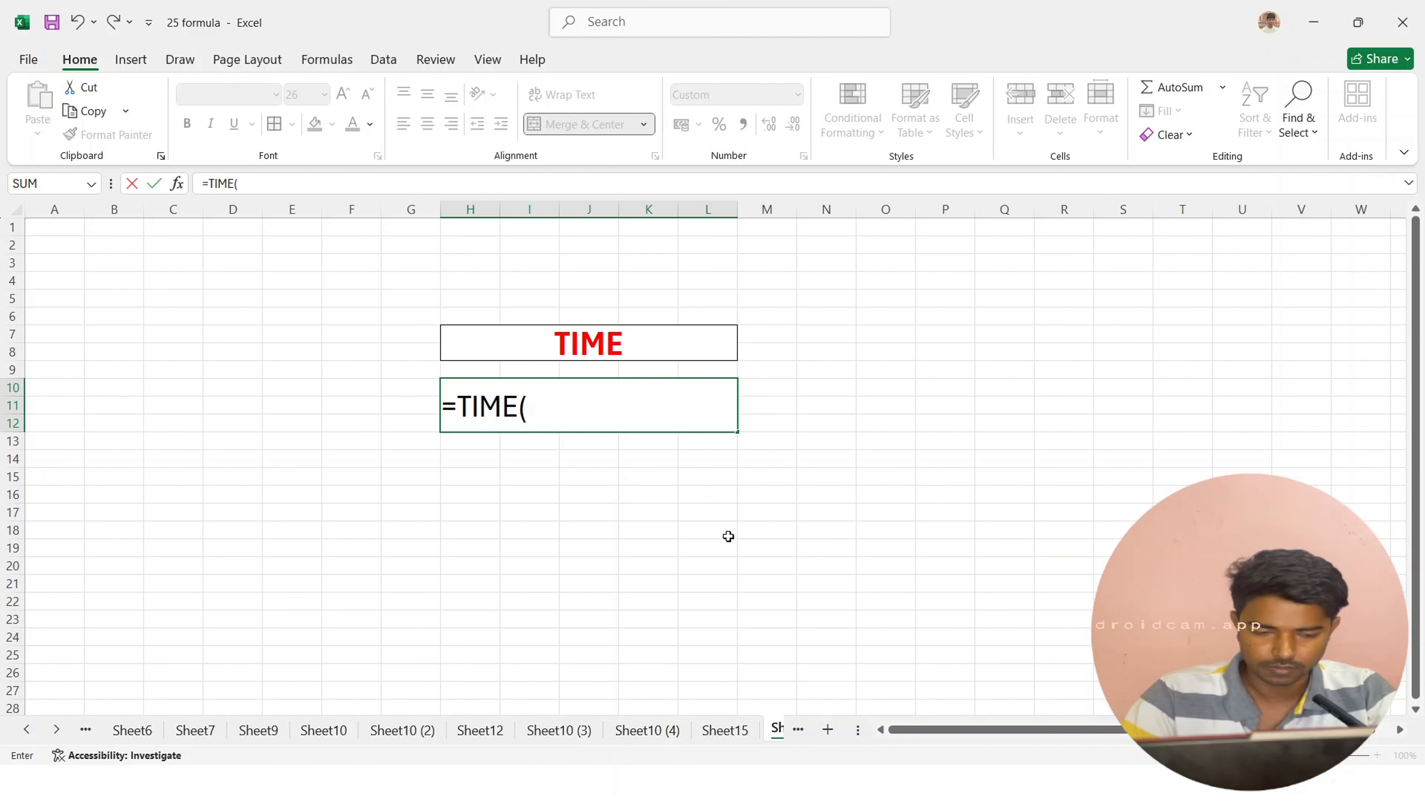
type("04")
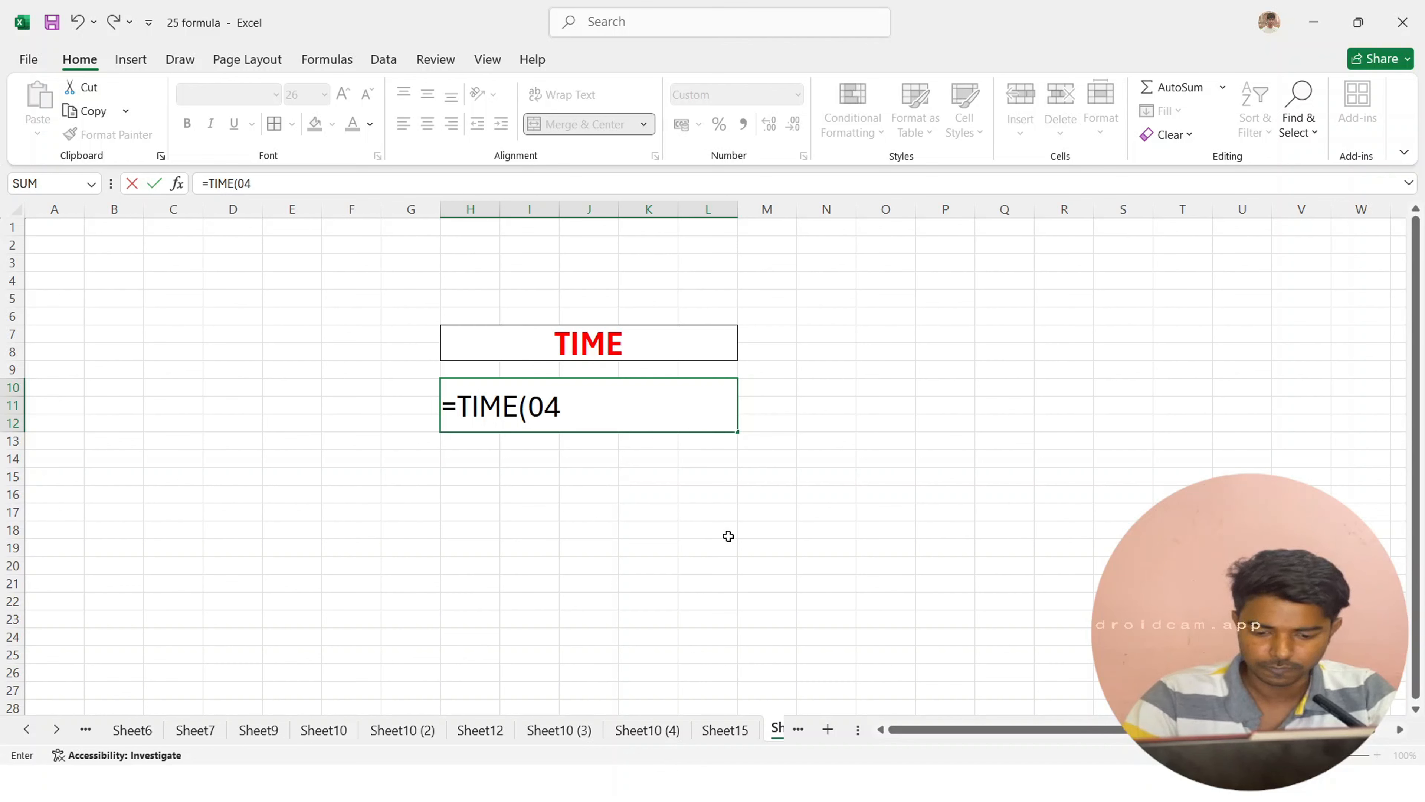
type(",30,")
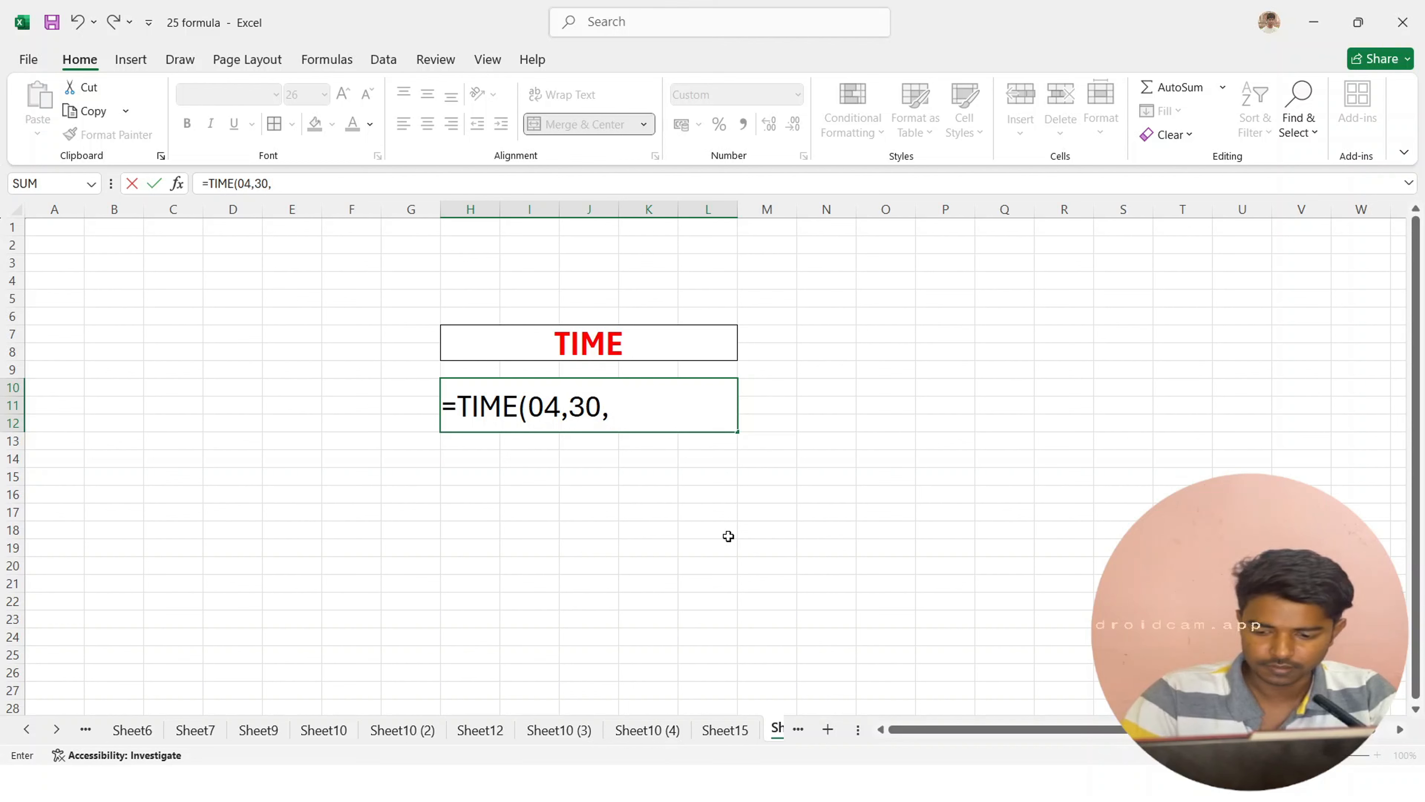
type("50)")
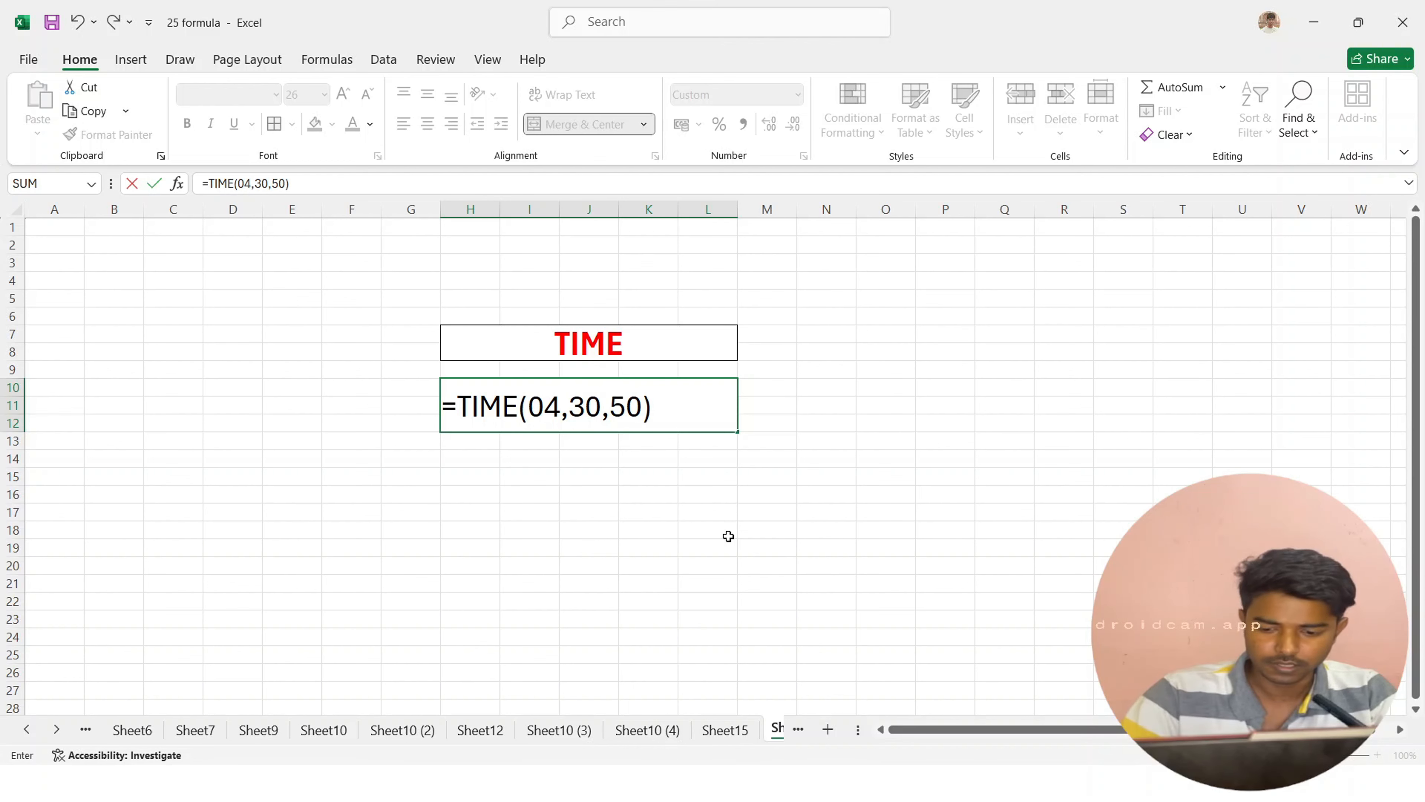
key("Return")
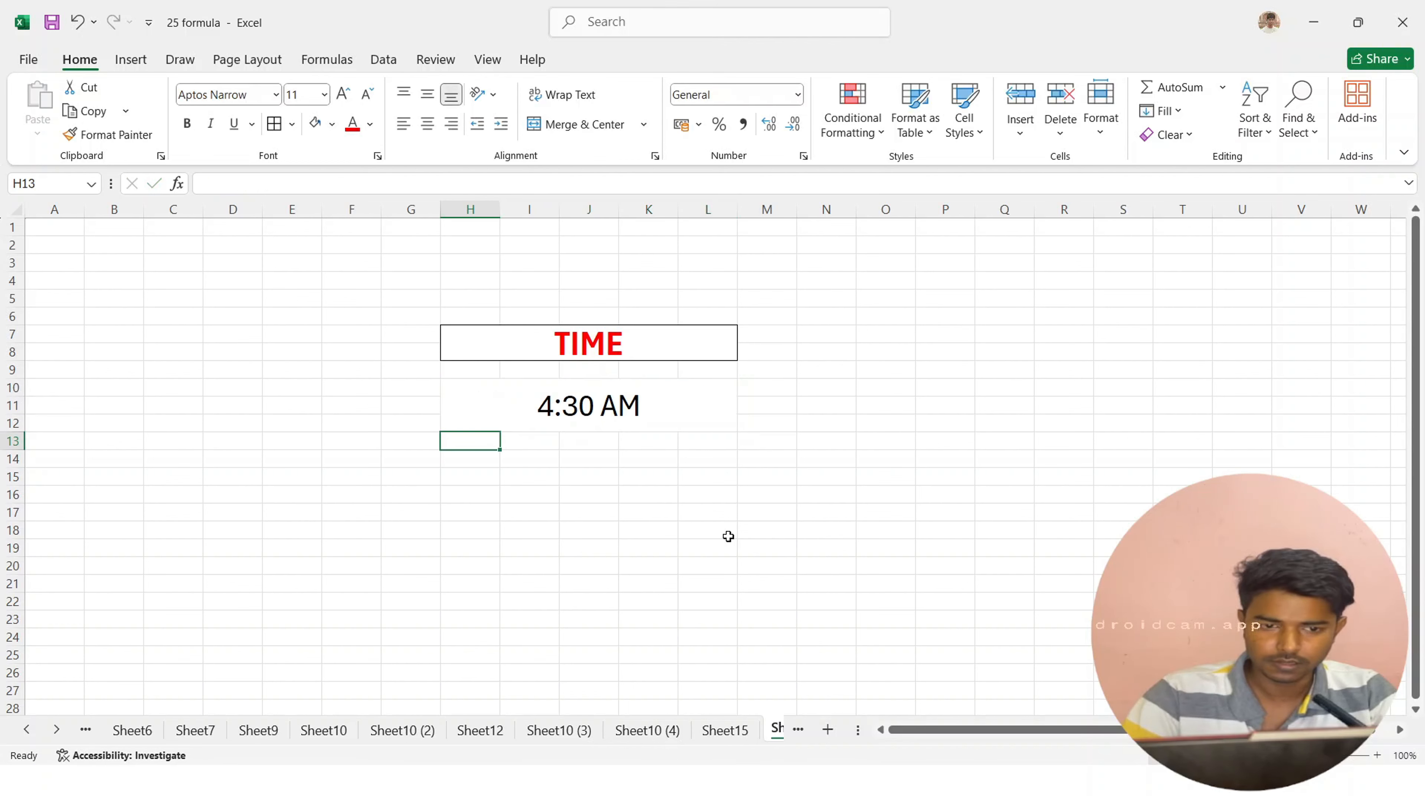
Change the hour argument of the TIME formula in H10 to 14 for an afternoon time
left_click(661, 406)
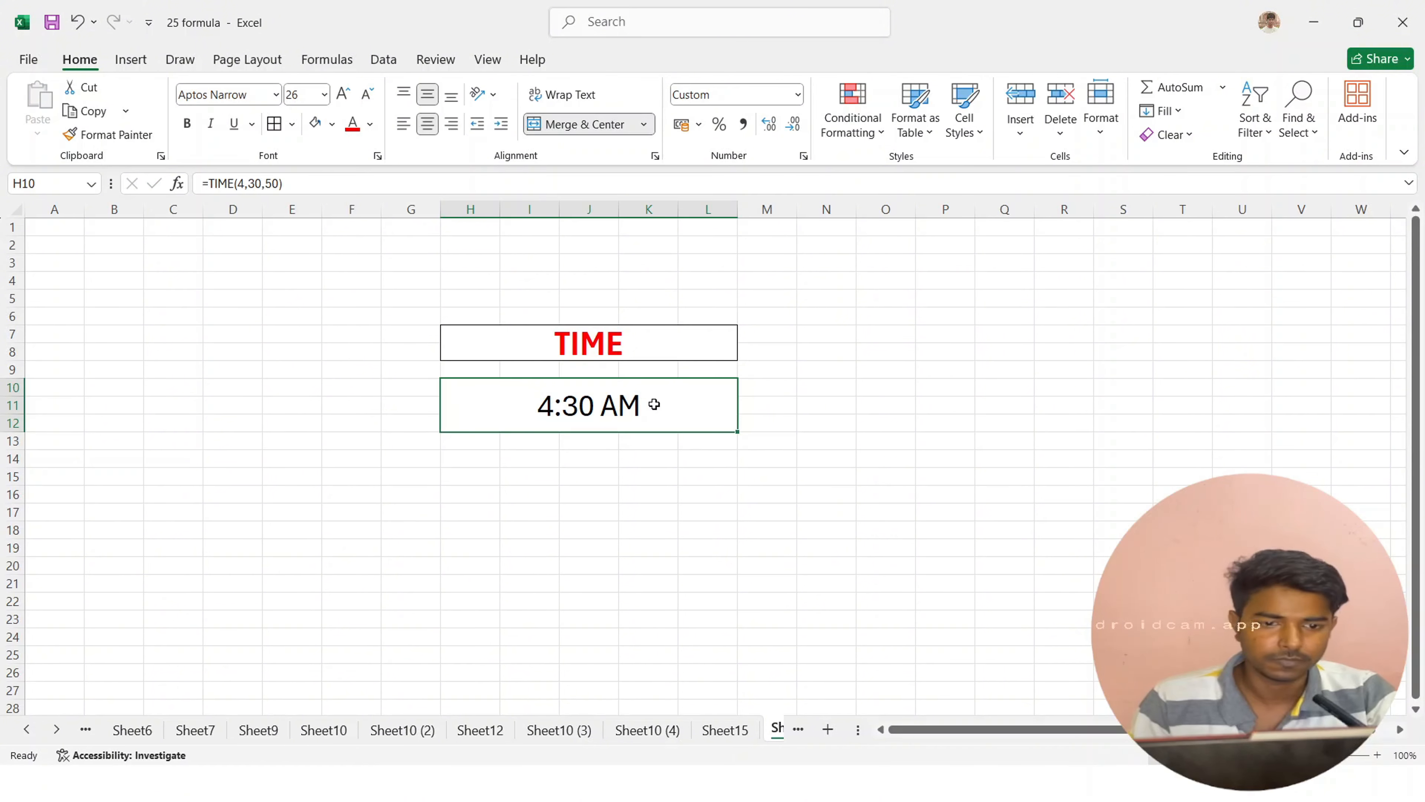
double_click(661, 406)
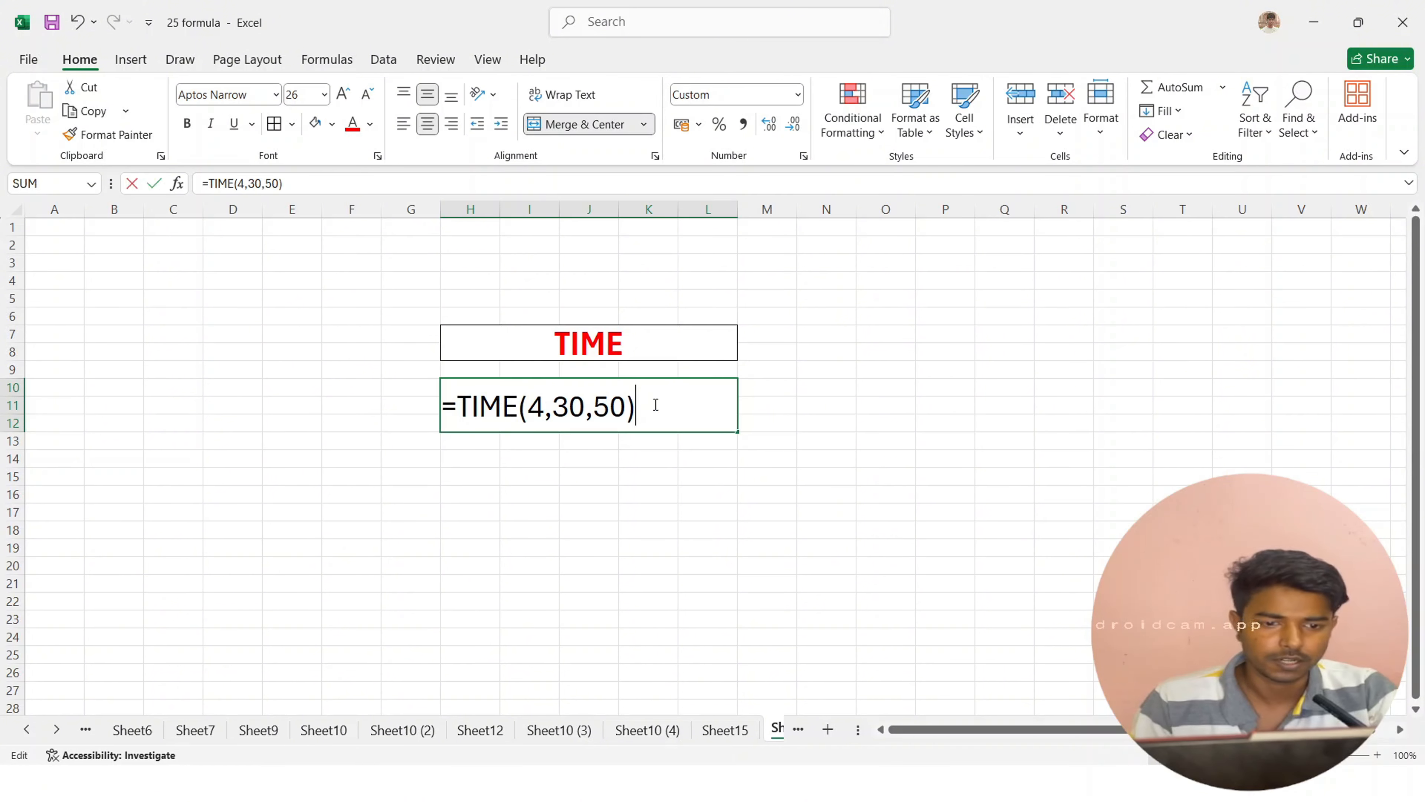
left_click(545, 408)
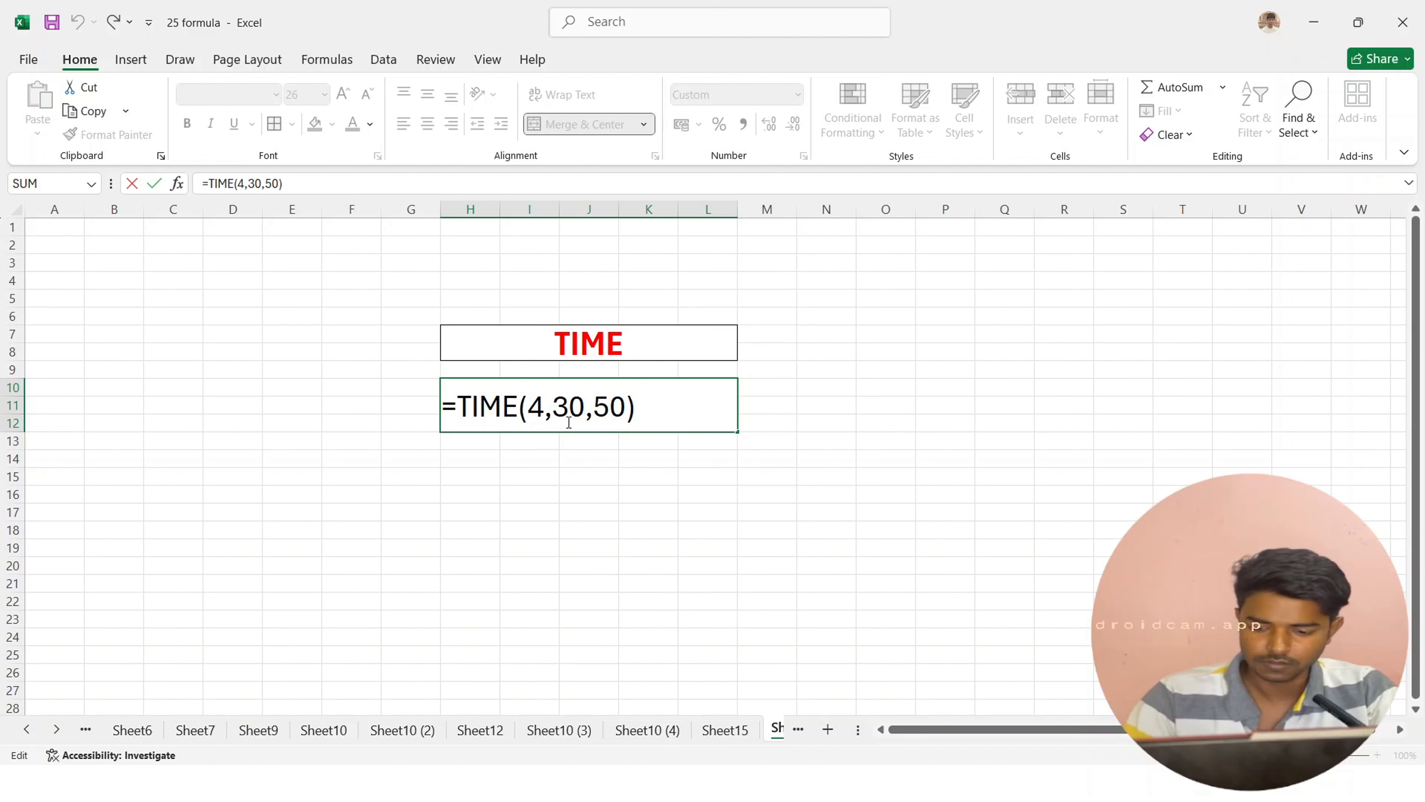
type("1")
left_click(776, 412)
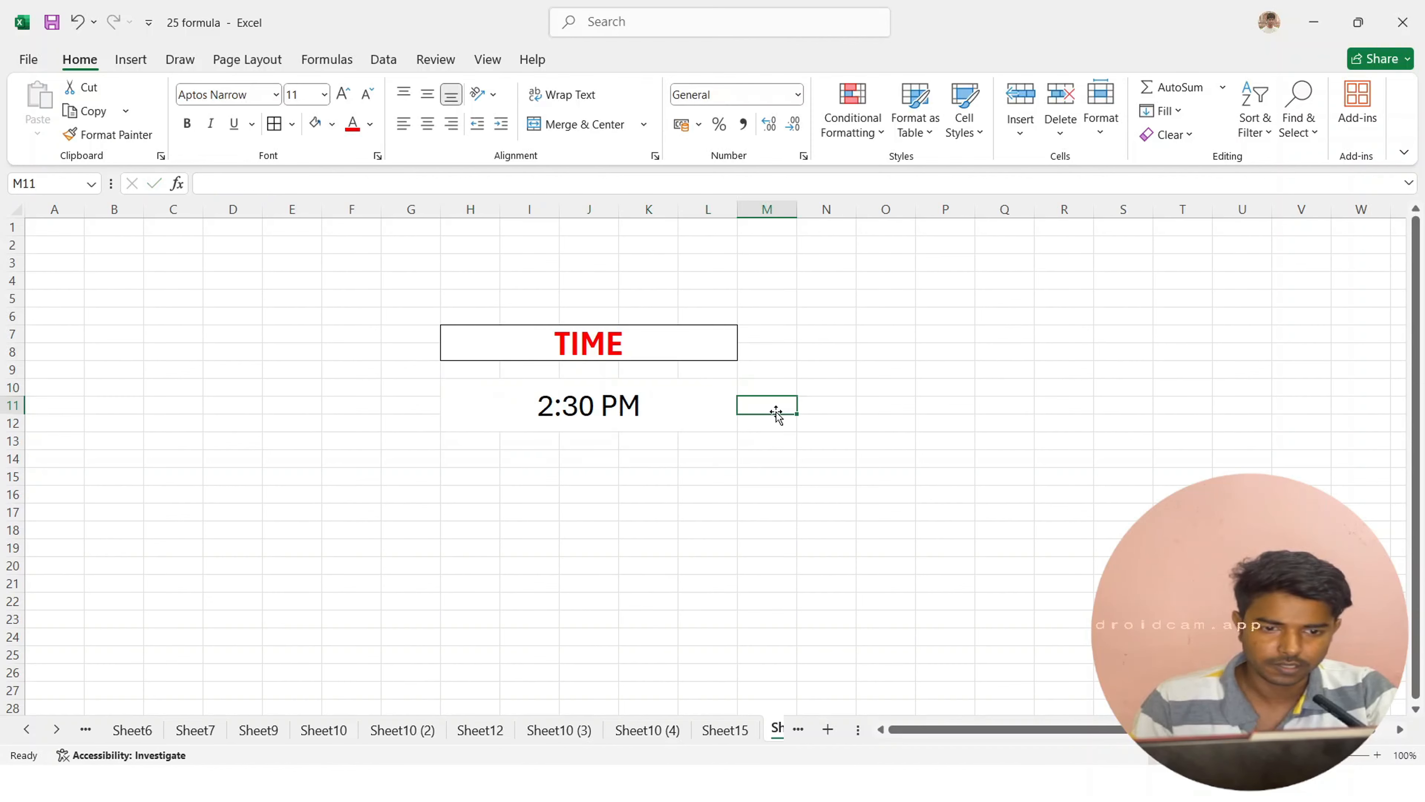
left_click(658, 404)
left_click(827, 406)
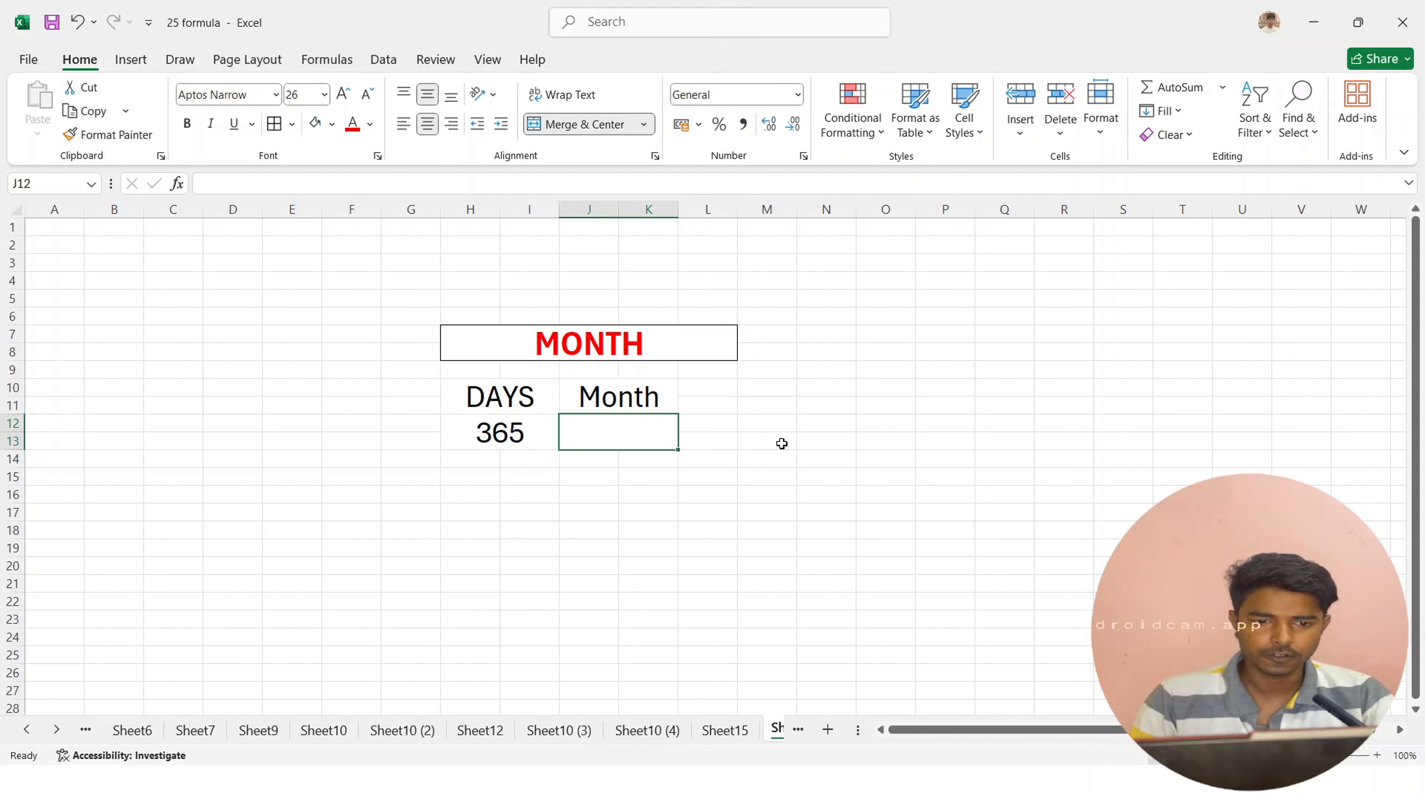
Enter the formula =MONTH(H12) in J12 of the MONTH example to convert the day count to a month number
left_click(782, 444)
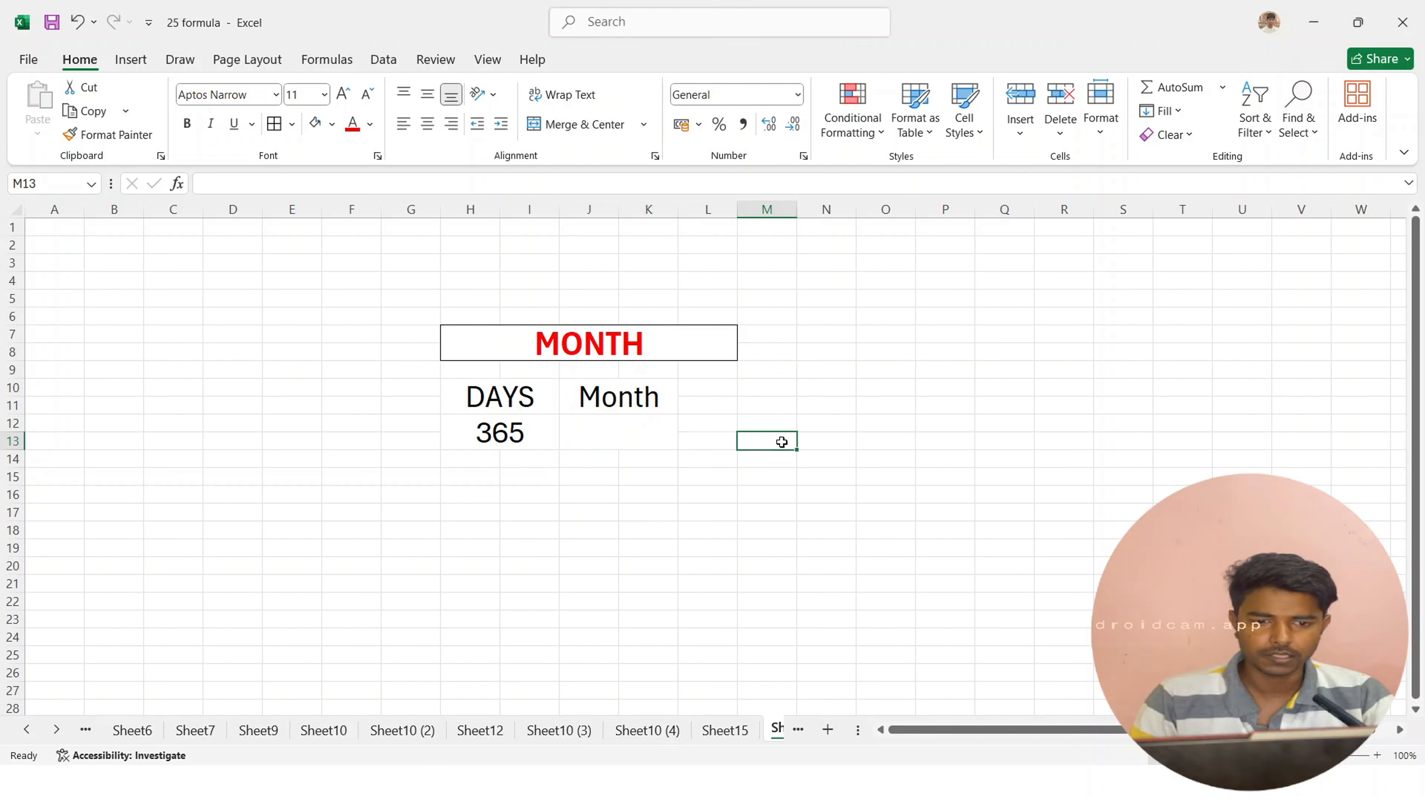
left_click(635, 428)
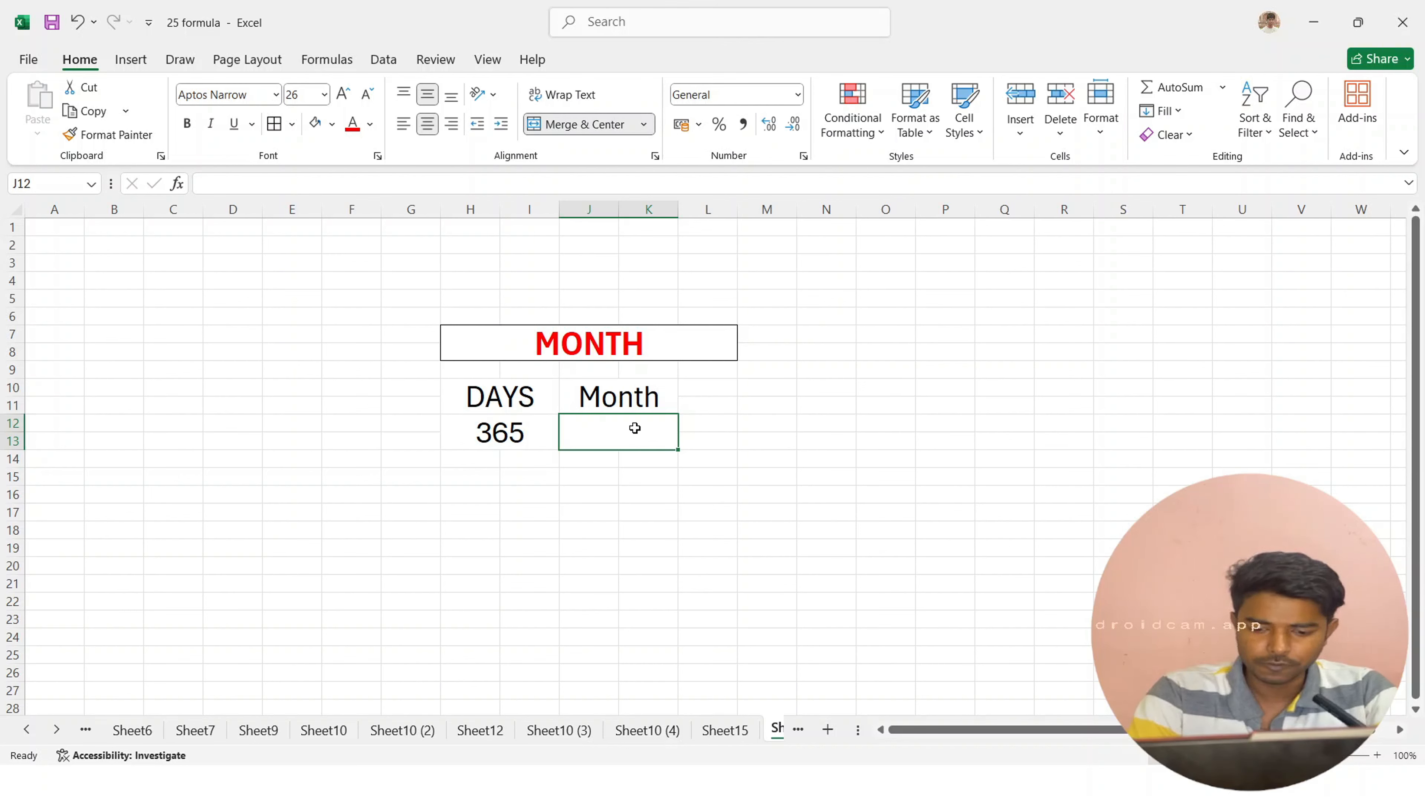
type("=")
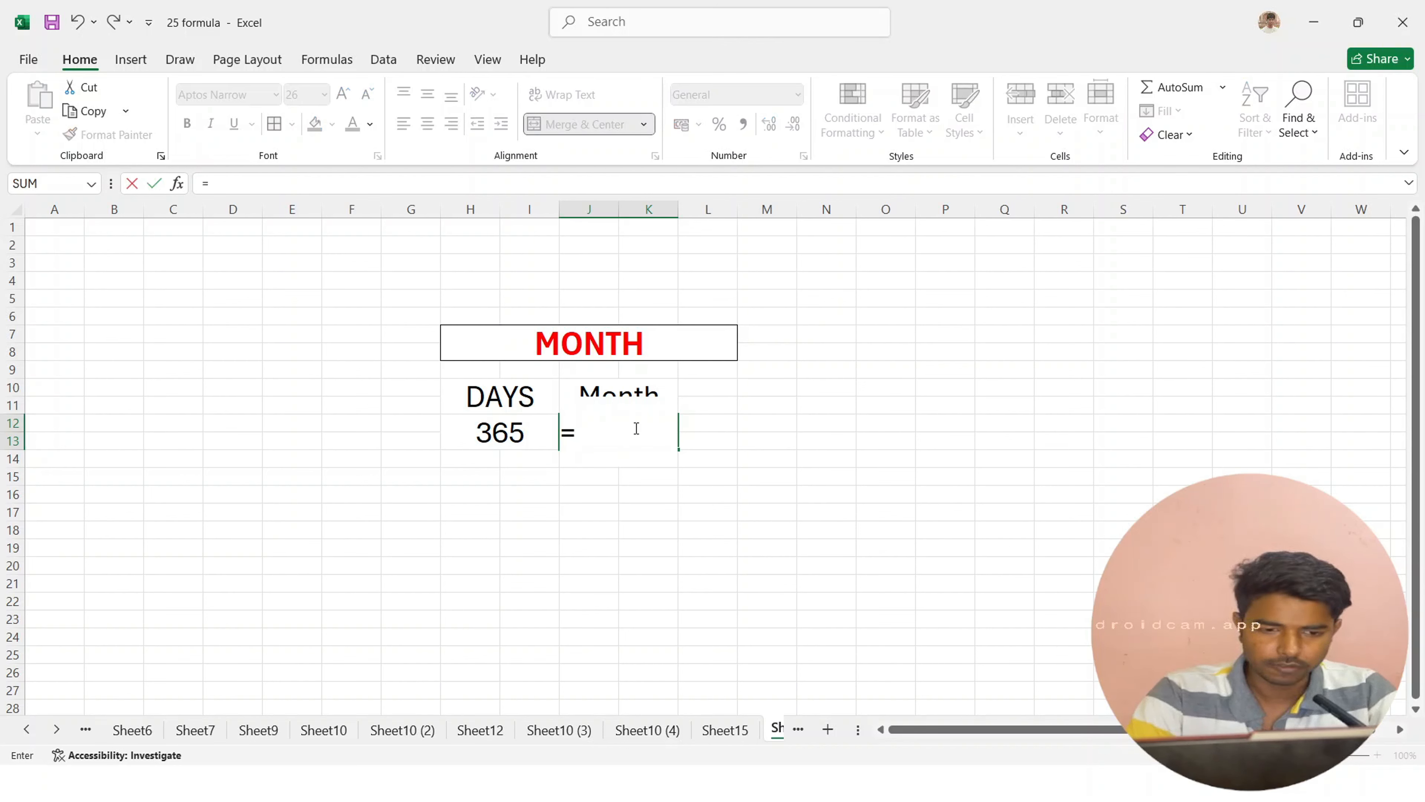
type("month")
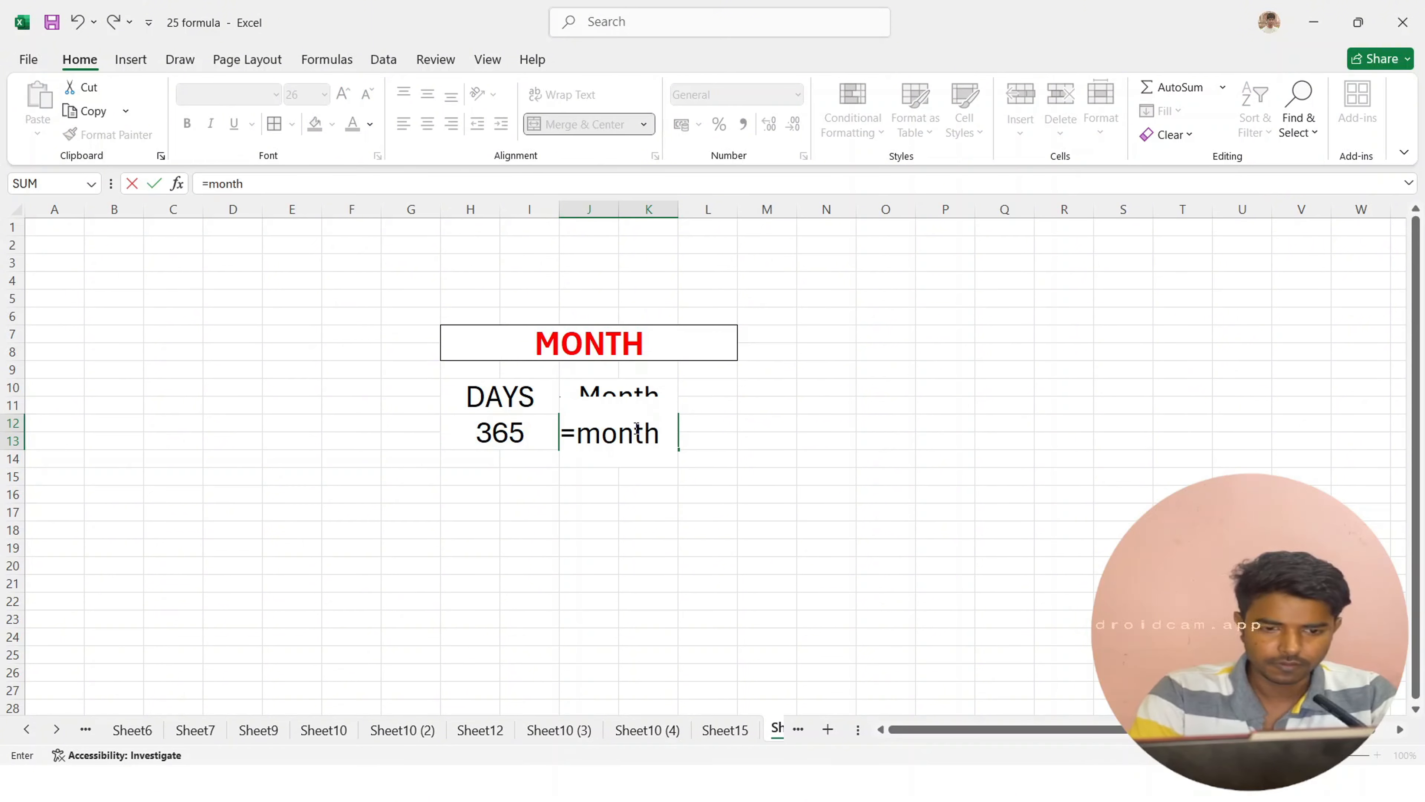
key("Tab")
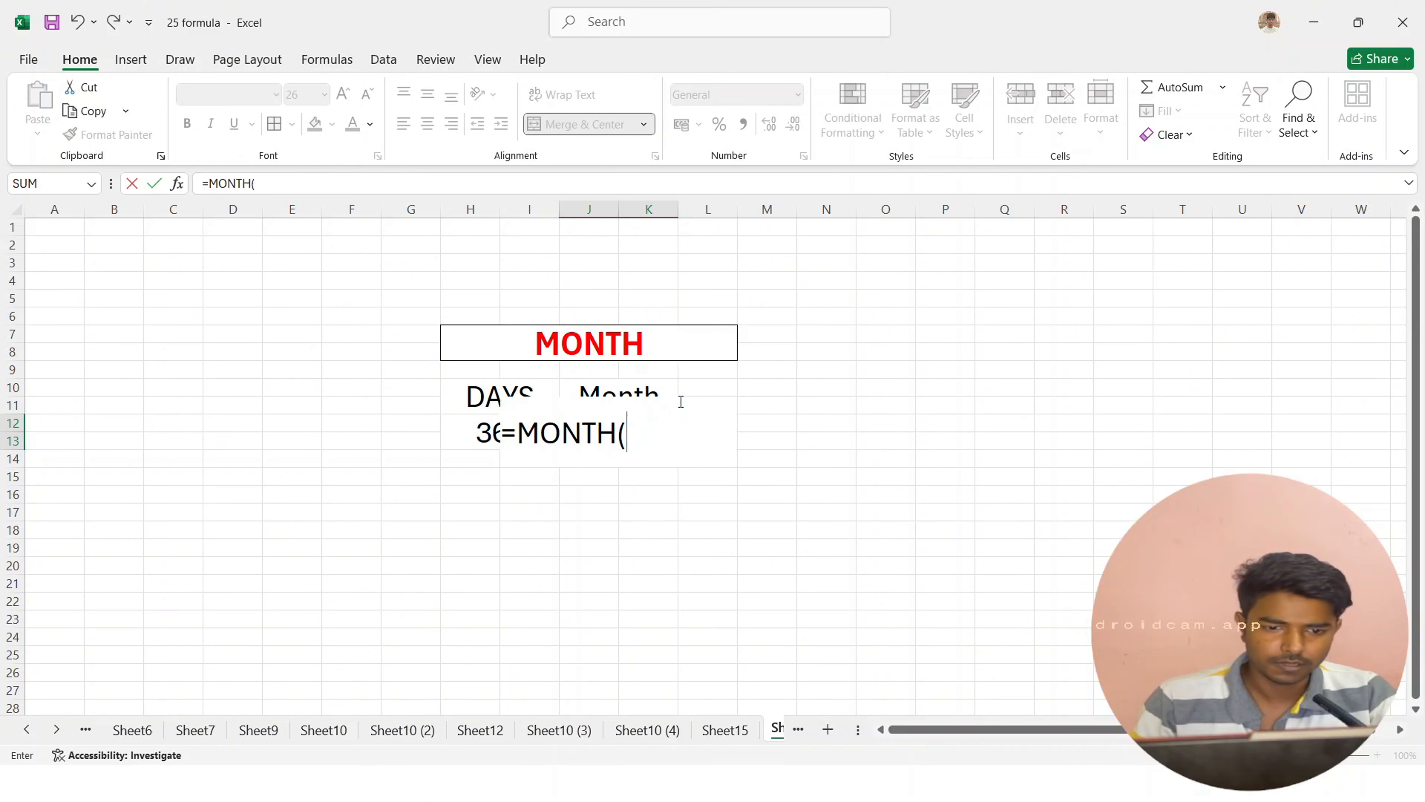
left_click(465, 429)
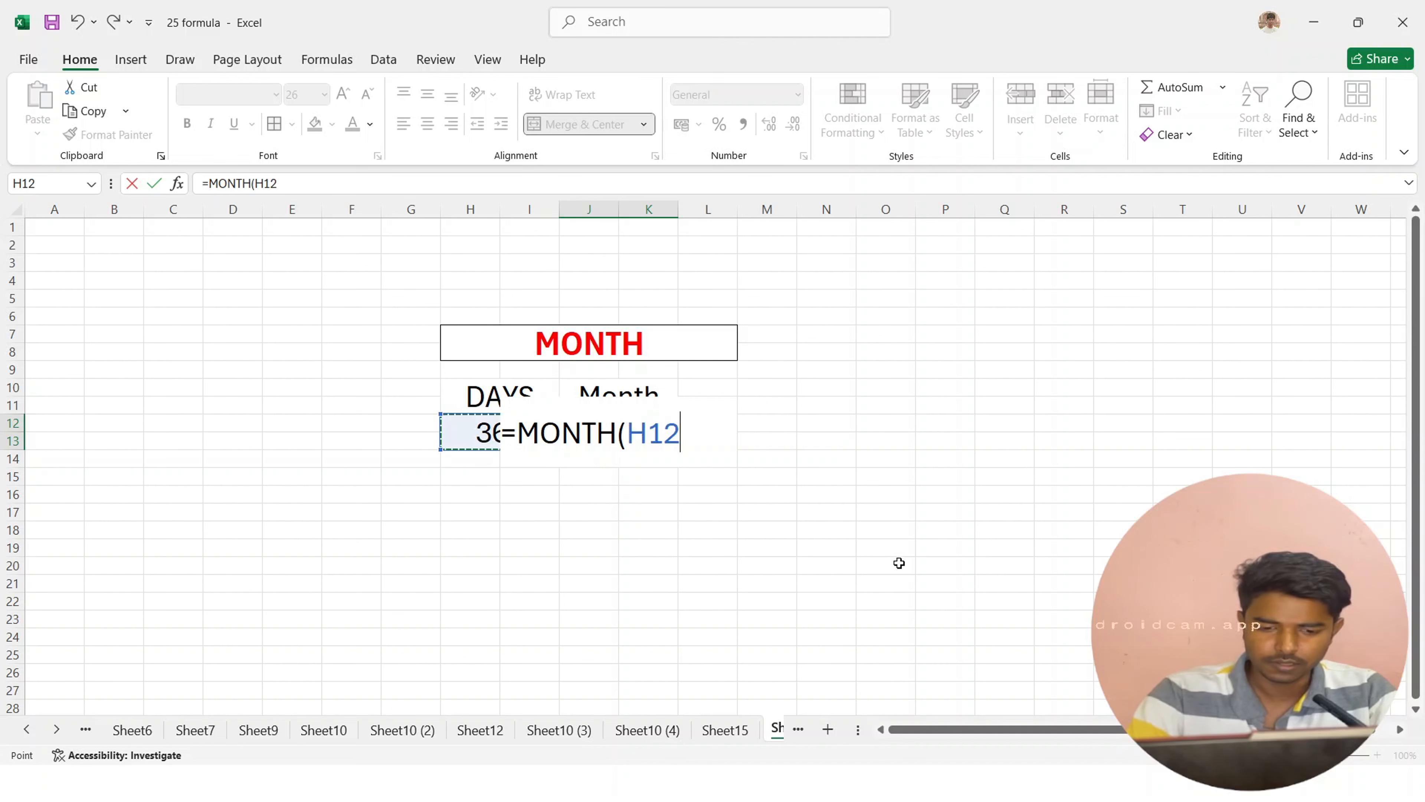
type(")")
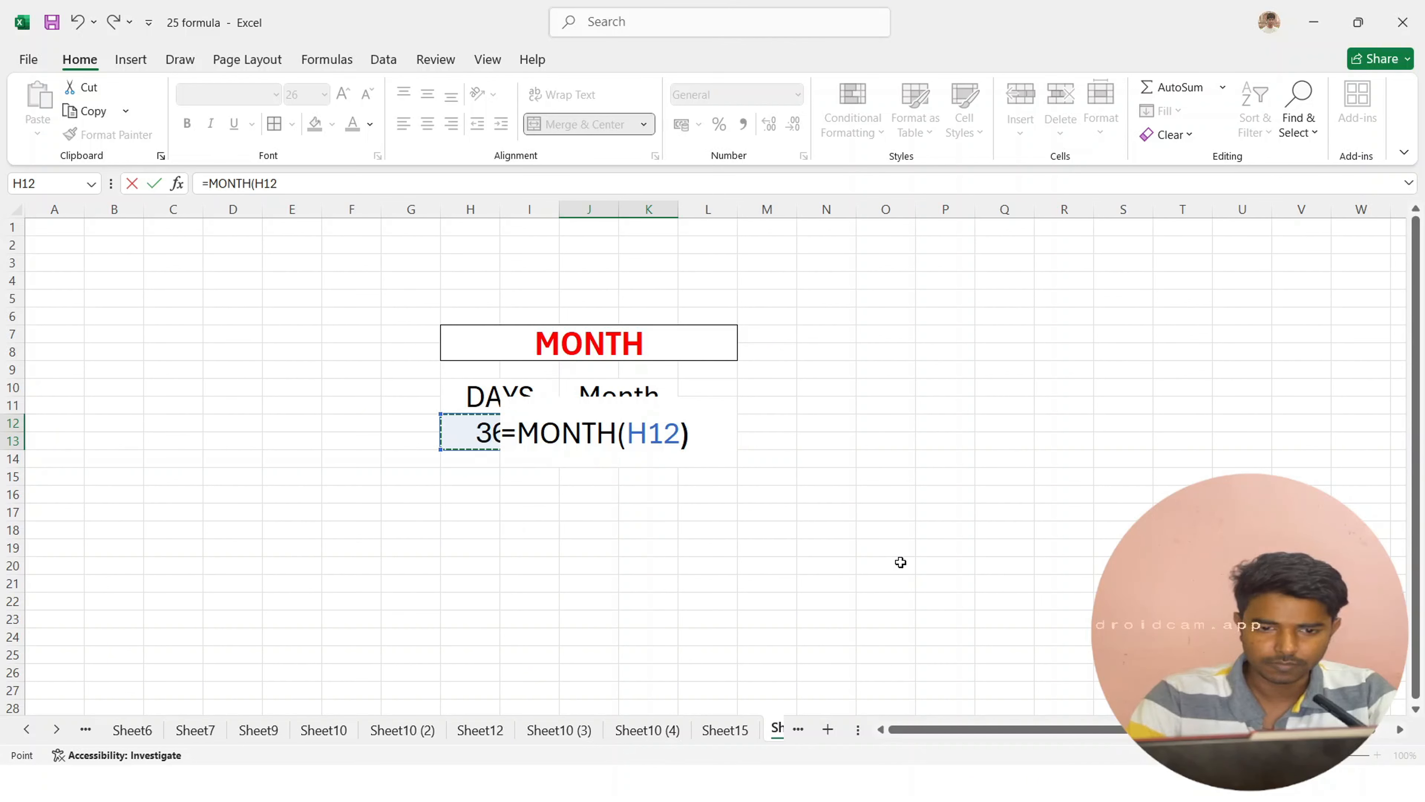
key("Return")
left_click(750, 460)
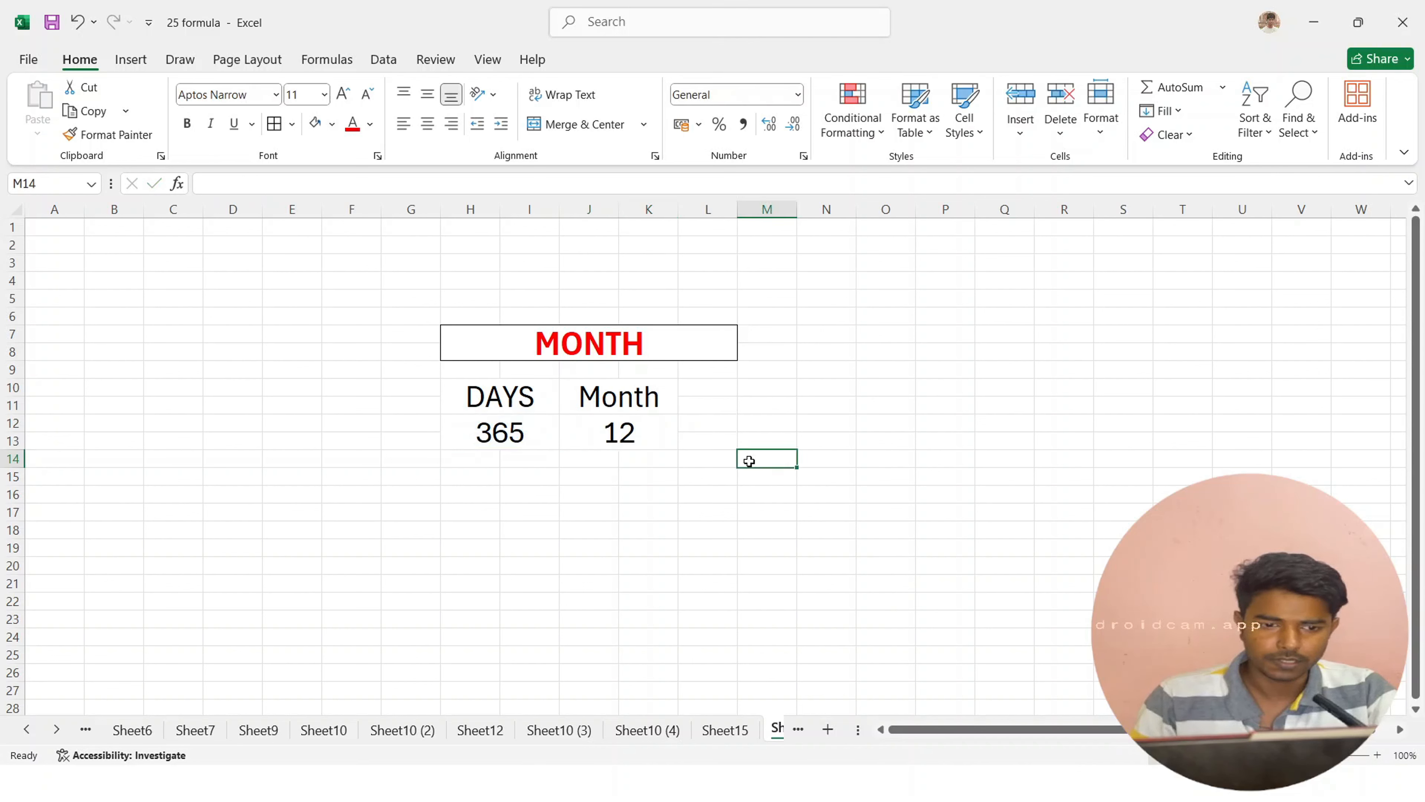
Set the DAYS value in H12 to 215 and check the MONTH formula's result in J12
left_click(534, 436)
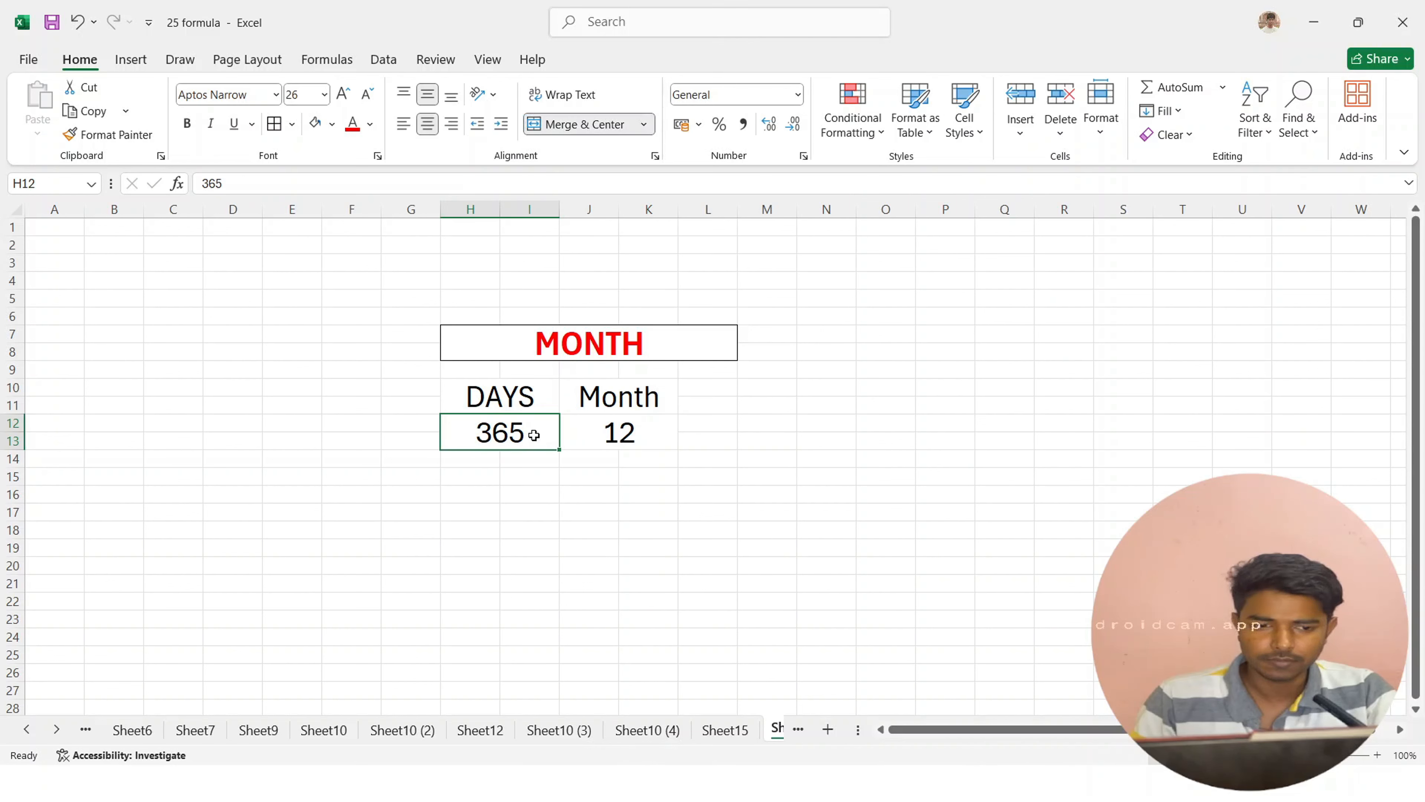
double_click(534, 435)
key("BackSpace")
key("BackSpace")
key("BackSpace")
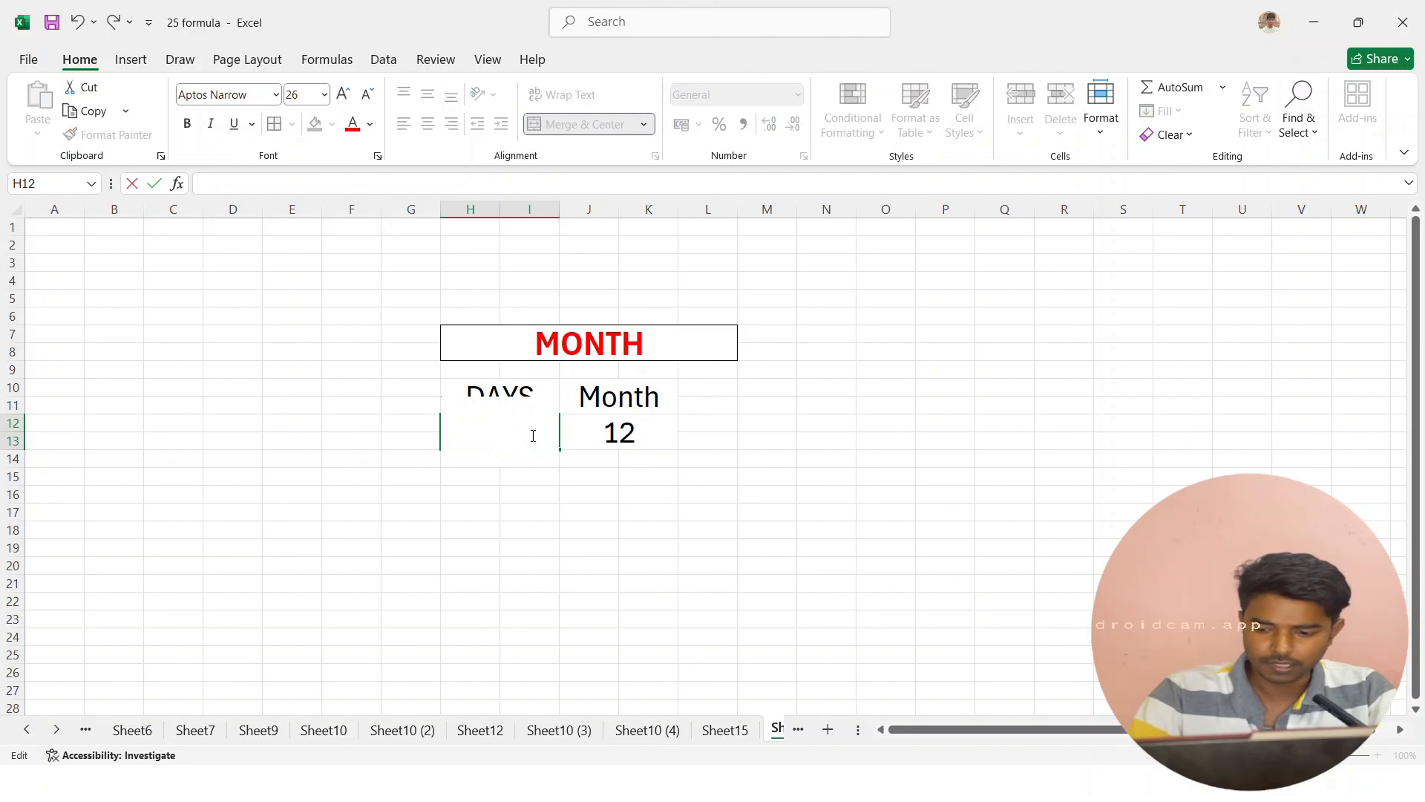
type("215")
key("Return")
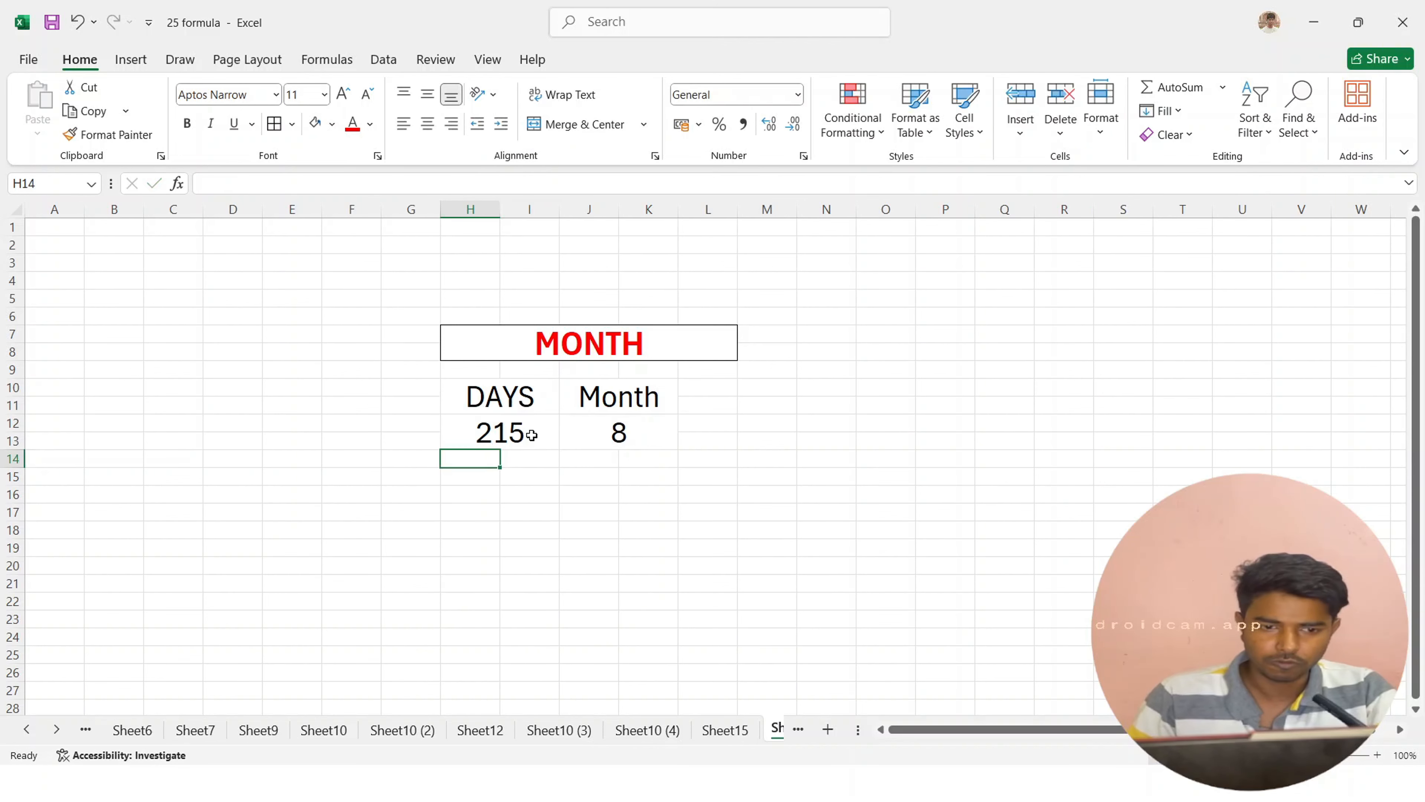
left_click(749, 449)
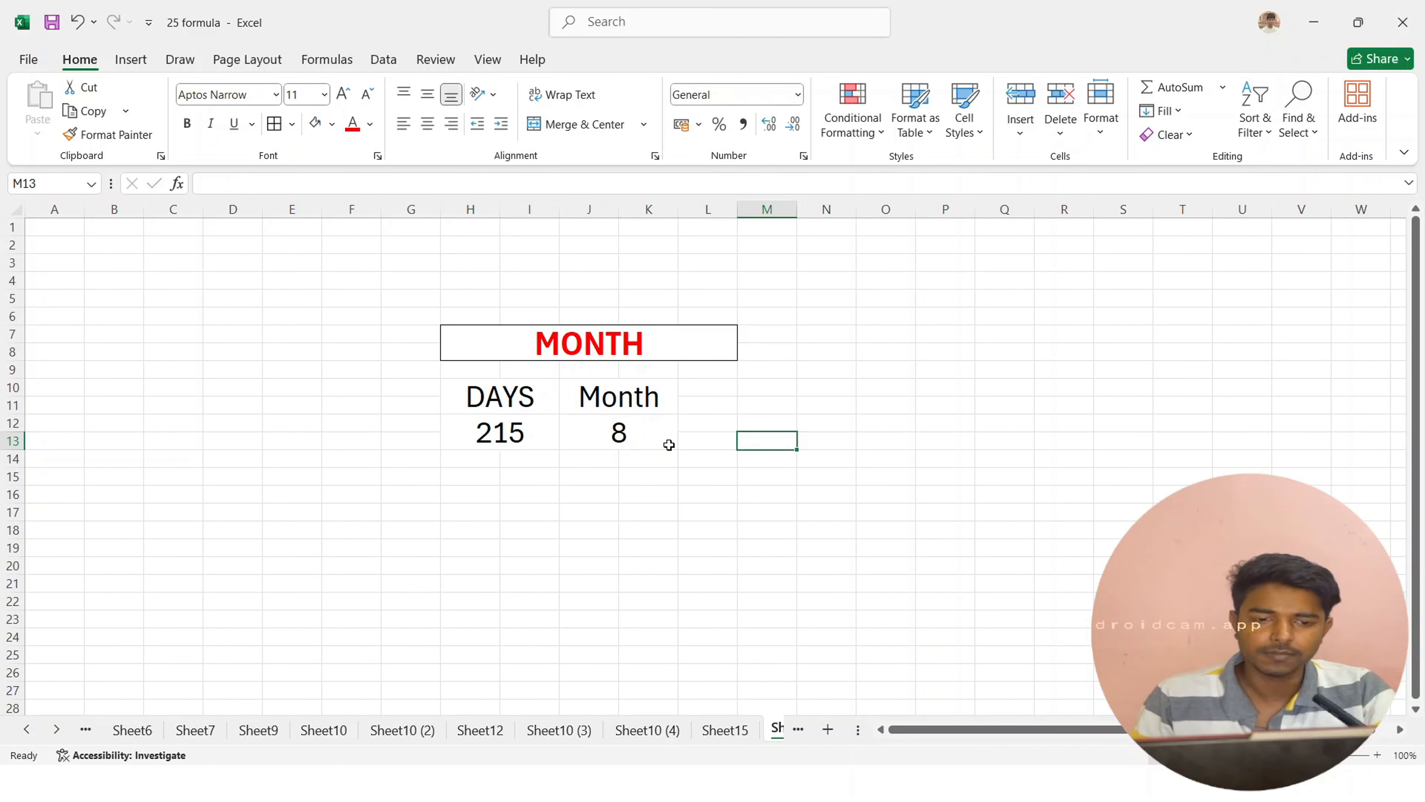
left_click(653, 442)
left_click(765, 438)
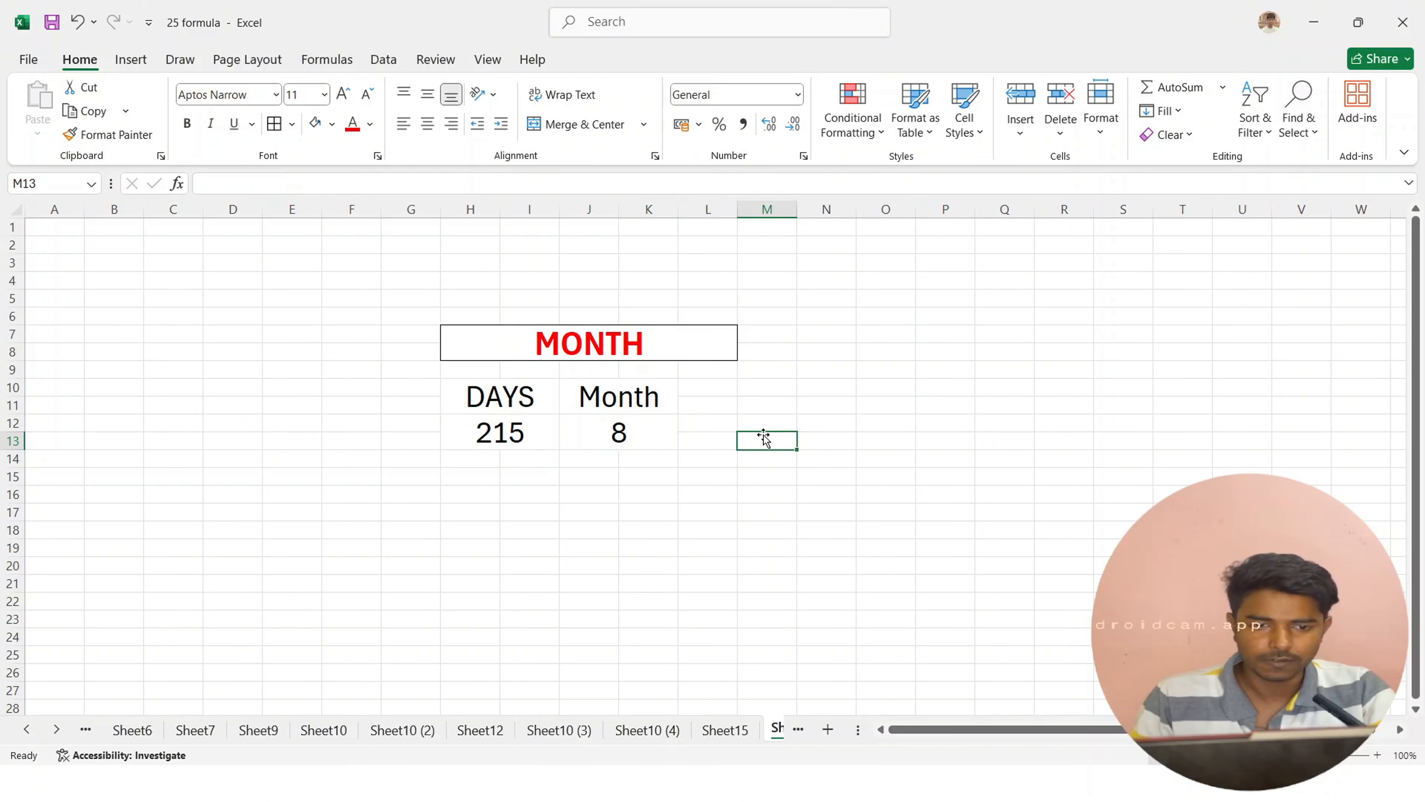